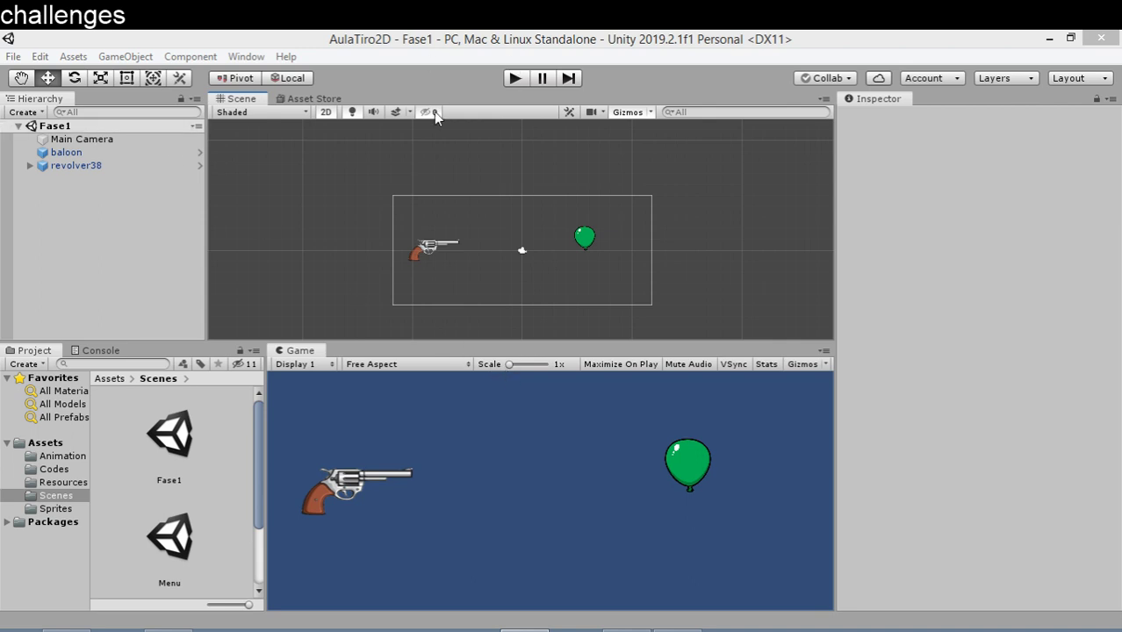
# Step: Playtest the level, firing several bullets at the balloon, then stop play mode
pyautogui.click(518, 78)
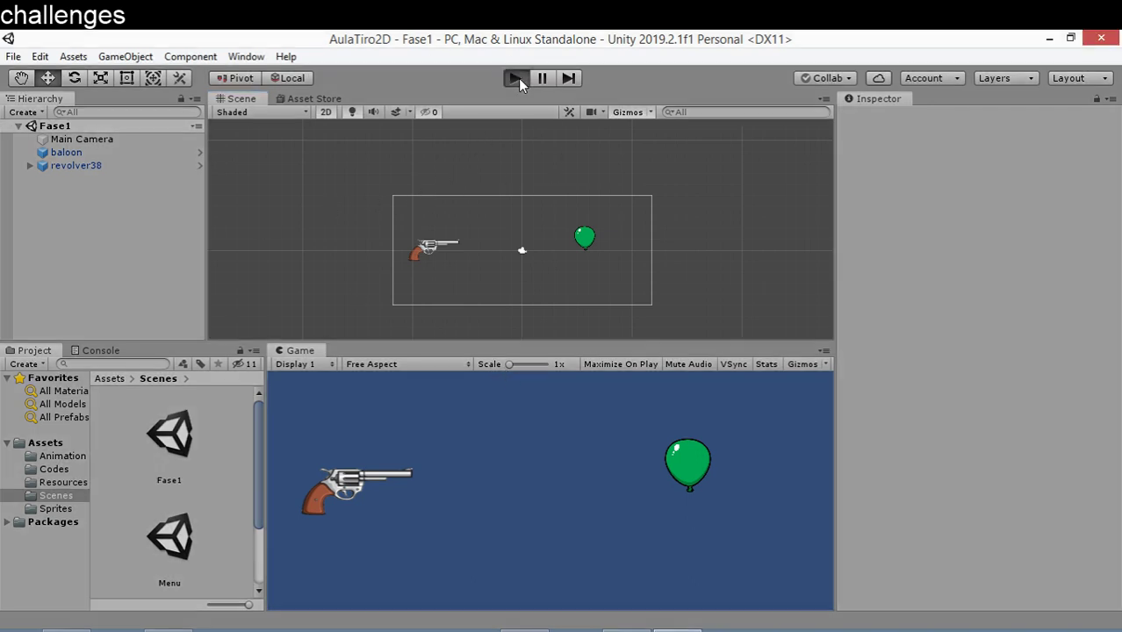
pyautogui.click(522, 473)
pyautogui.click(523, 473)
pyautogui.click(522, 472)
pyautogui.click(523, 472)
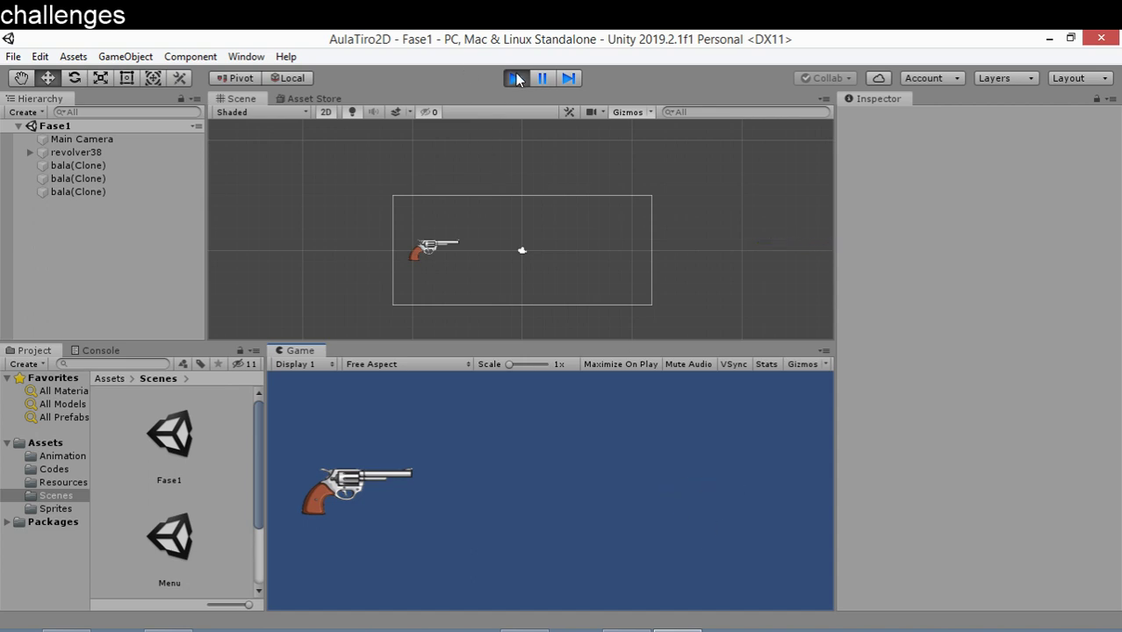
pyautogui.click(427, 422)
pyautogui.click(426, 422)
pyautogui.click(427, 423)
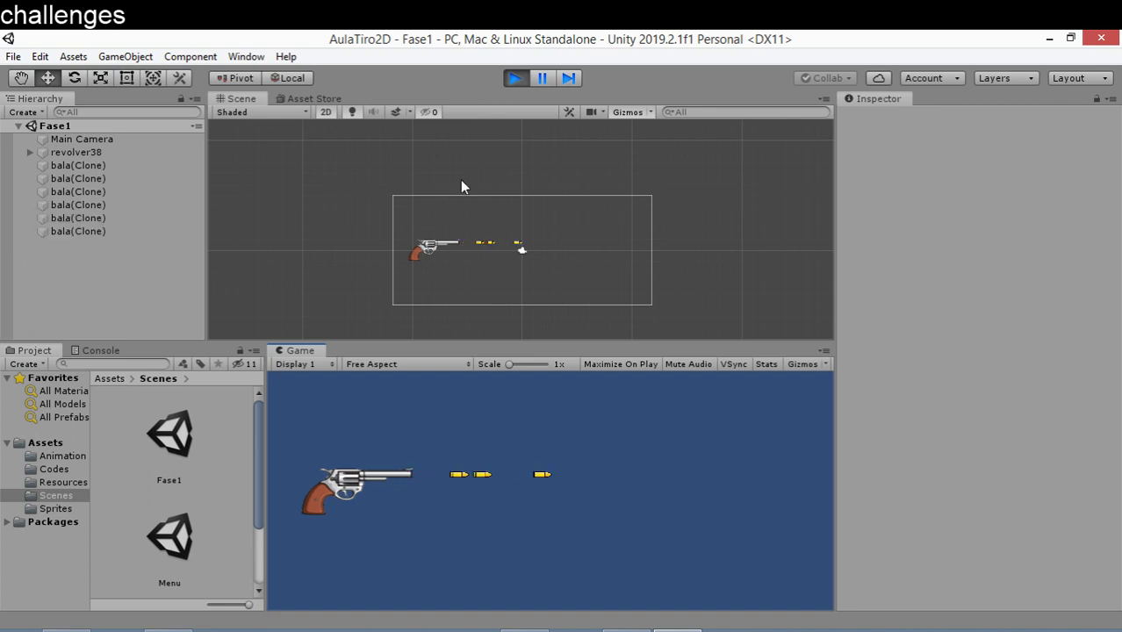
pyautogui.click(514, 80)
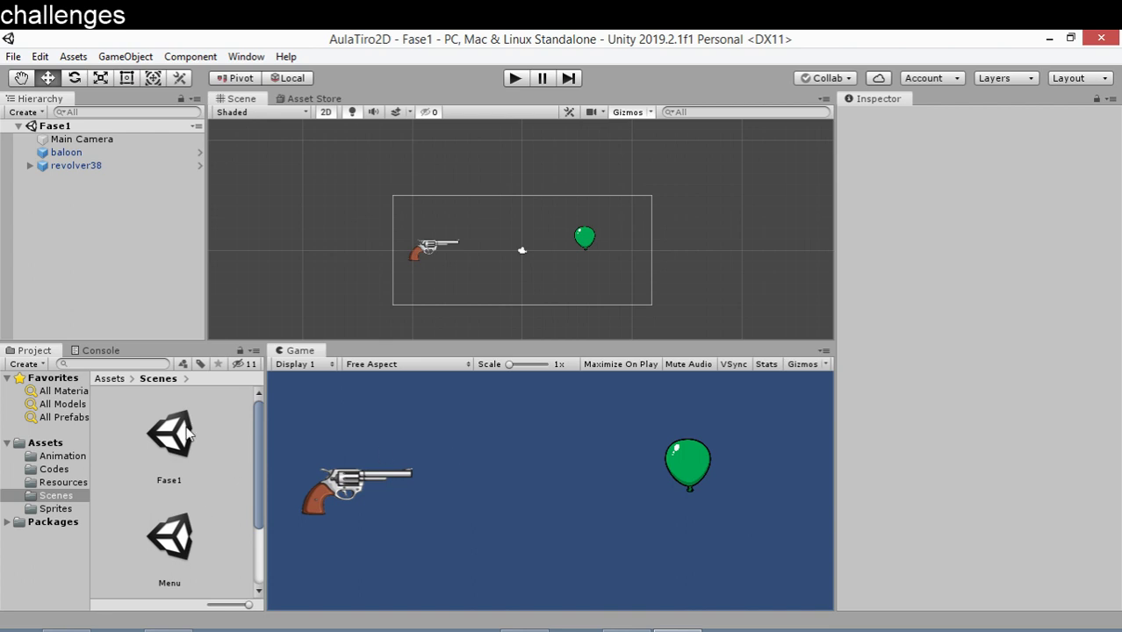
# Step: Open the Menu scene and run it, picking Medium in Options before returning with Voltar
pyautogui.moveTo(257, 501); pyautogui.dragTo(253, 577)
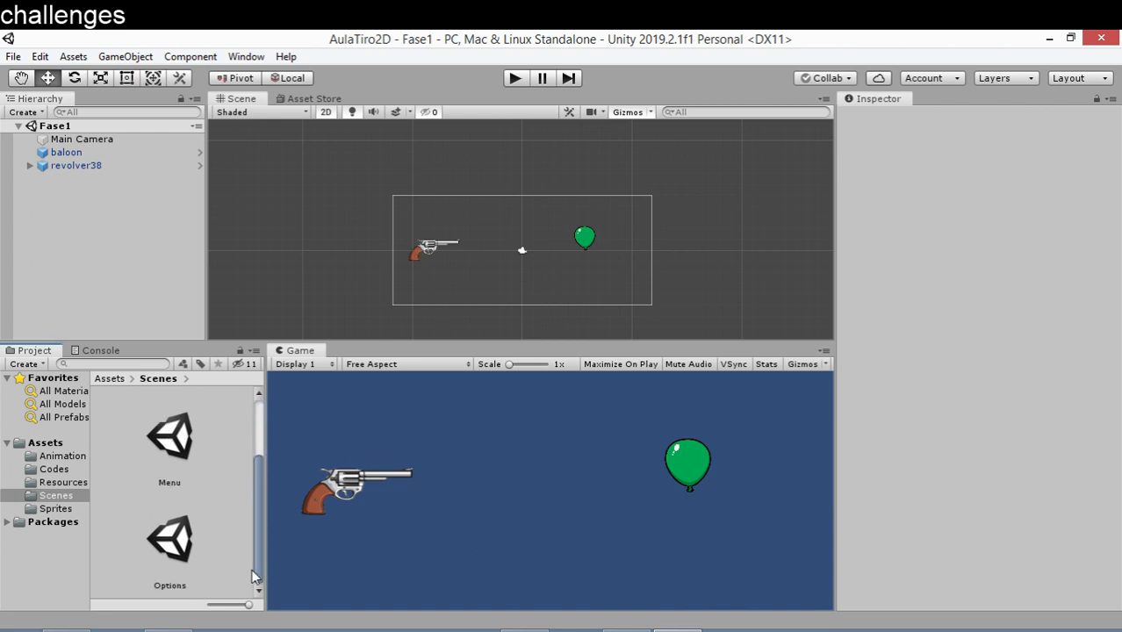
pyautogui.doubleClick(154, 443)
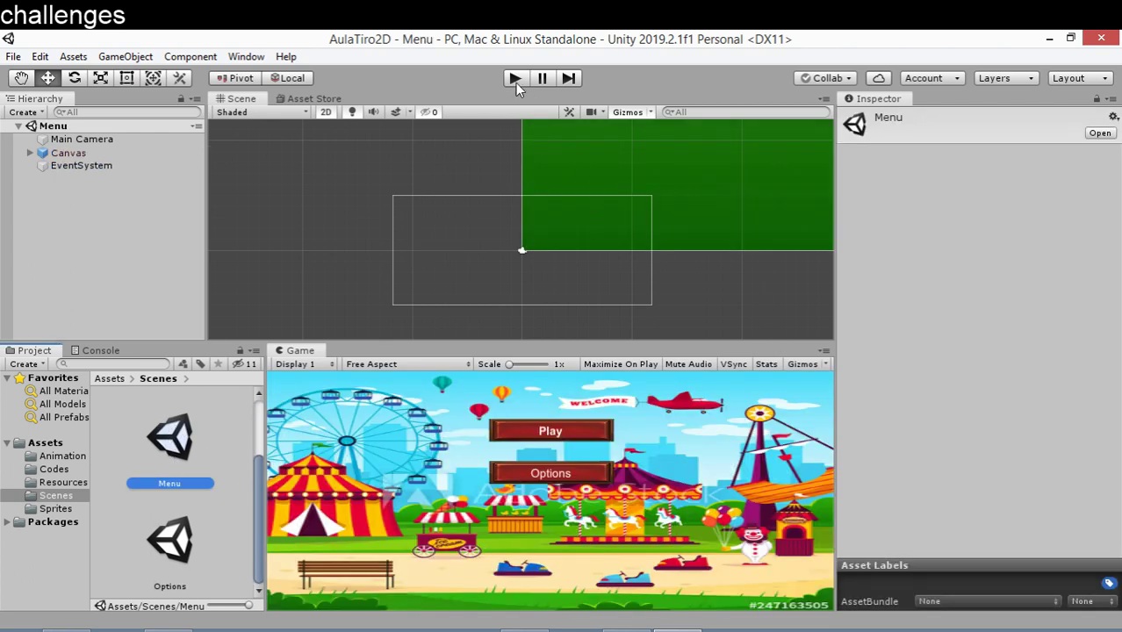
pyautogui.click(515, 79)
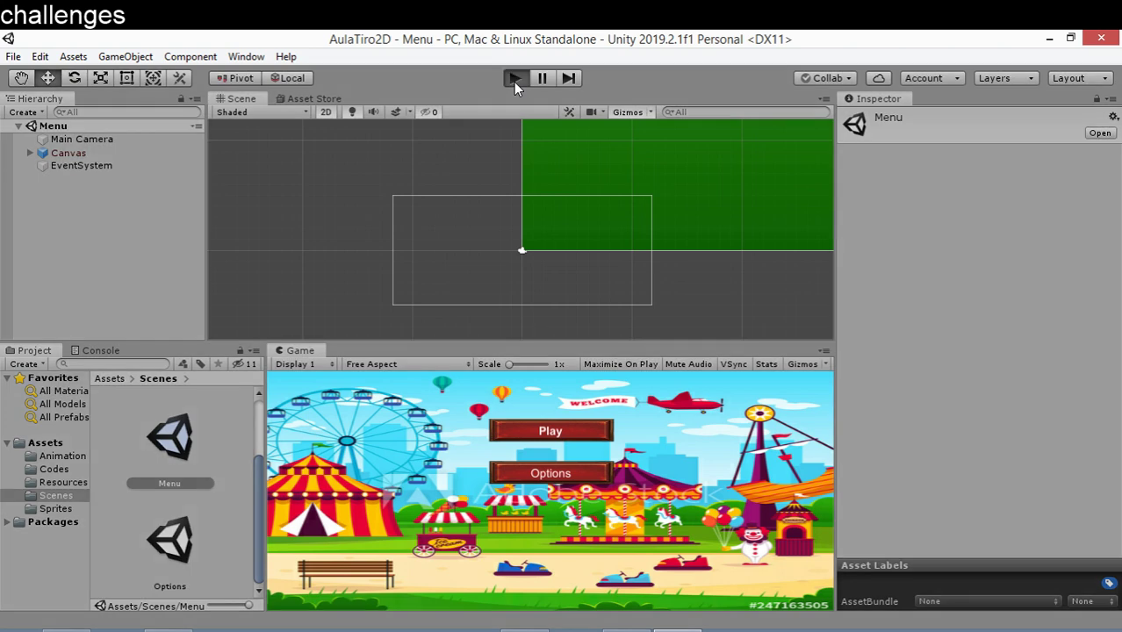
pyautogui.click(575, 470)
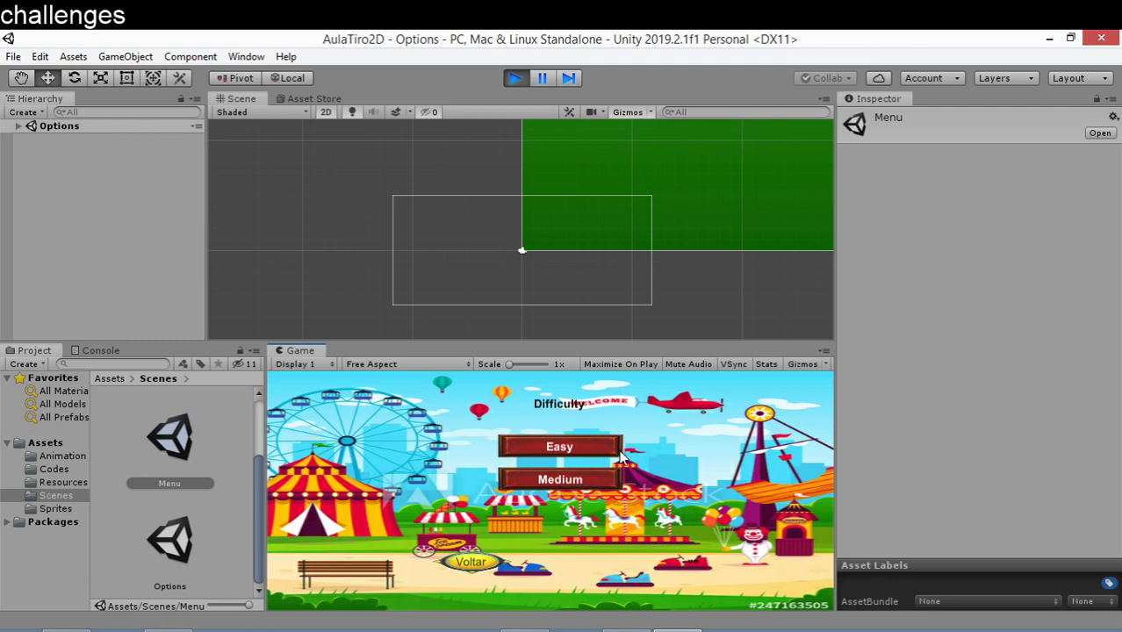
pyautogui.click(574, 470)
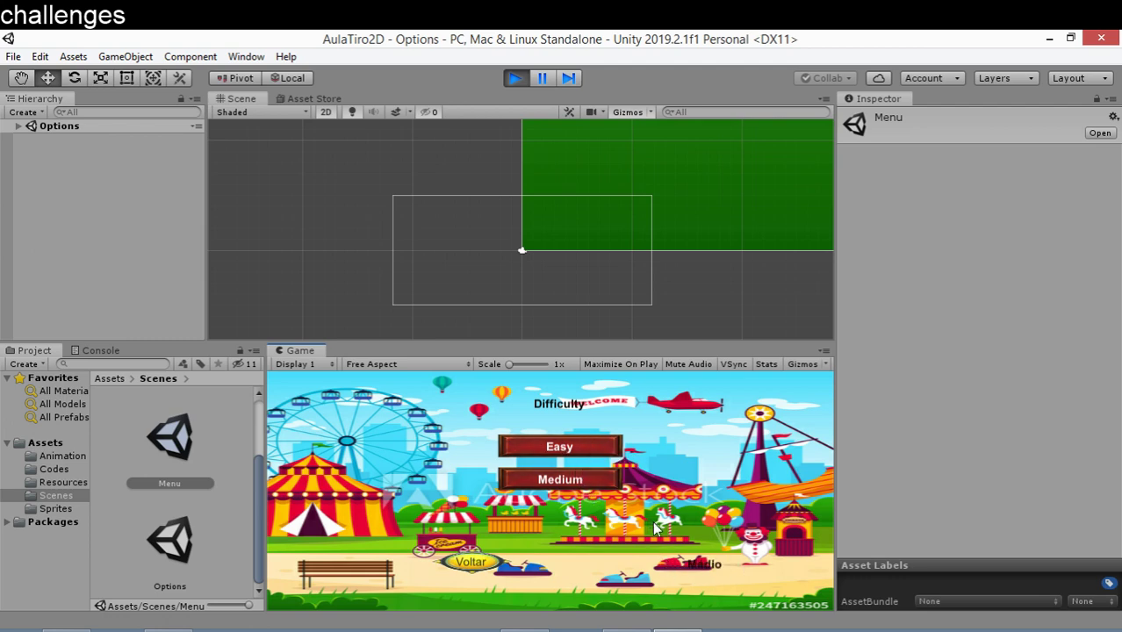
pyautogui.click(490, 563)
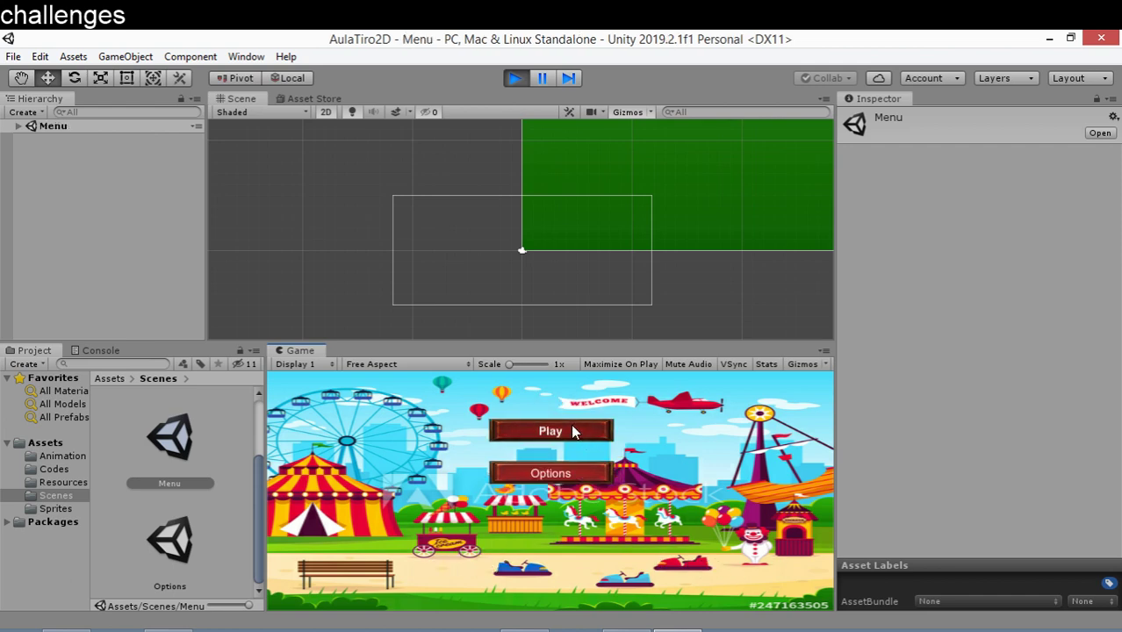
pyautogui.click(514, 79)
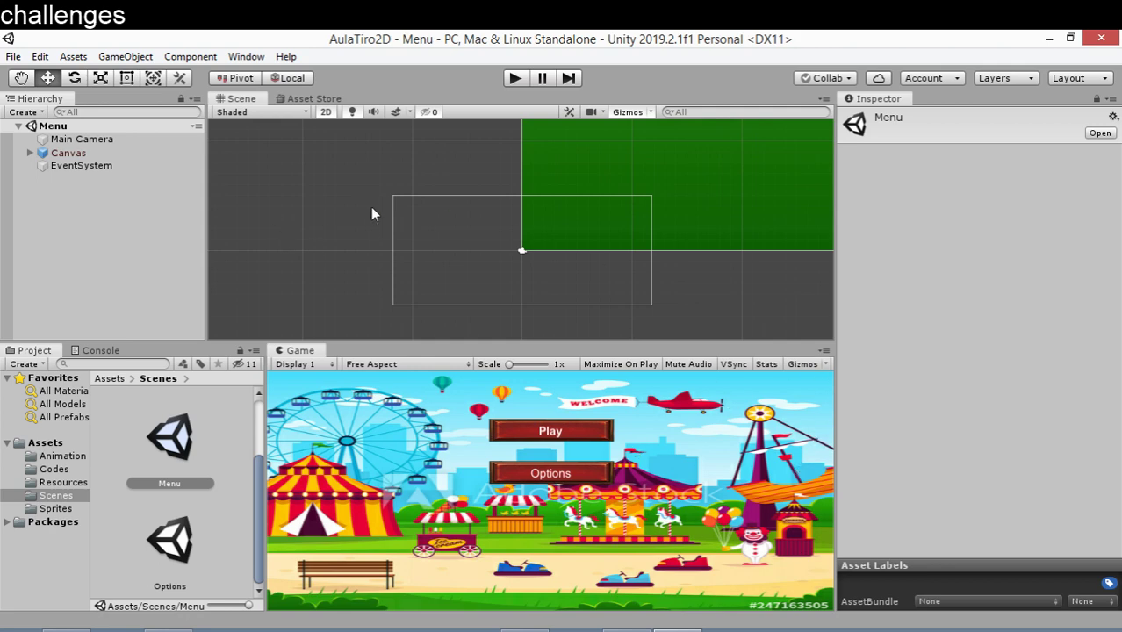
pyautogui.scroll(2, 178, 444)
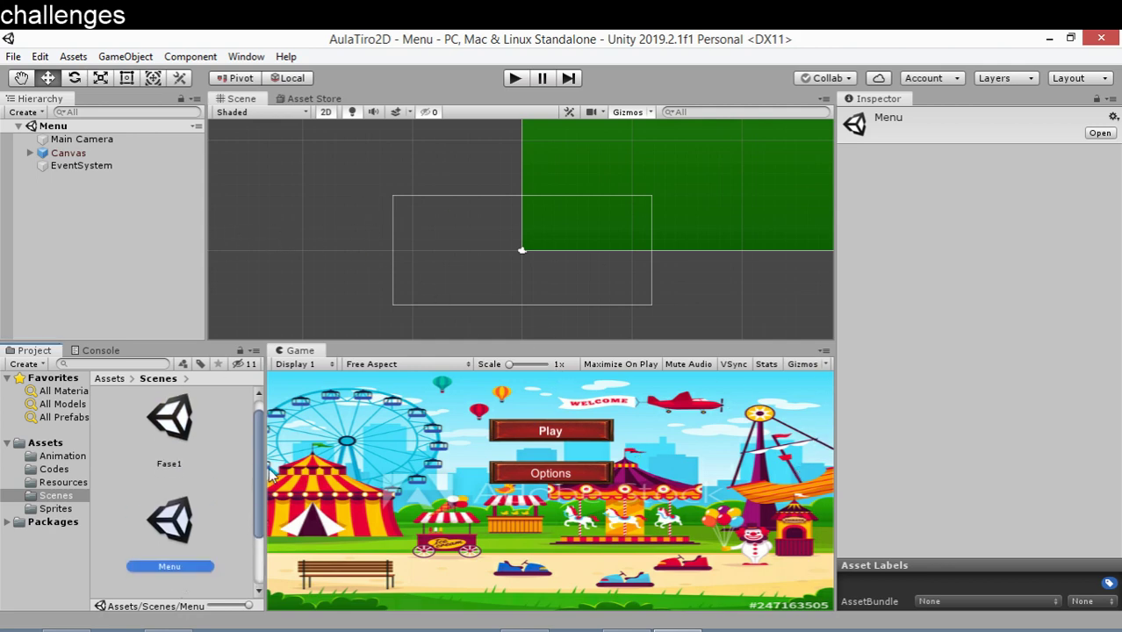
# Step: Inspect the baloon object in Fase1, reopen the Menu scene, and switch to Visual Studio
pyautogui.doubleClick(179, 444)
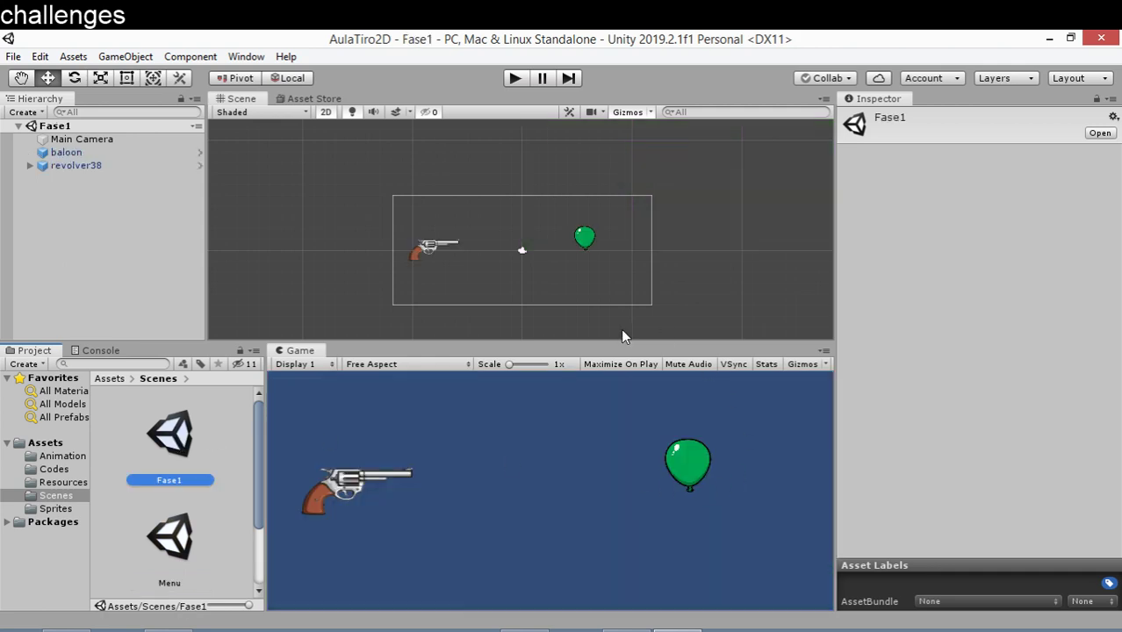
pyautogui.click(71, 152)
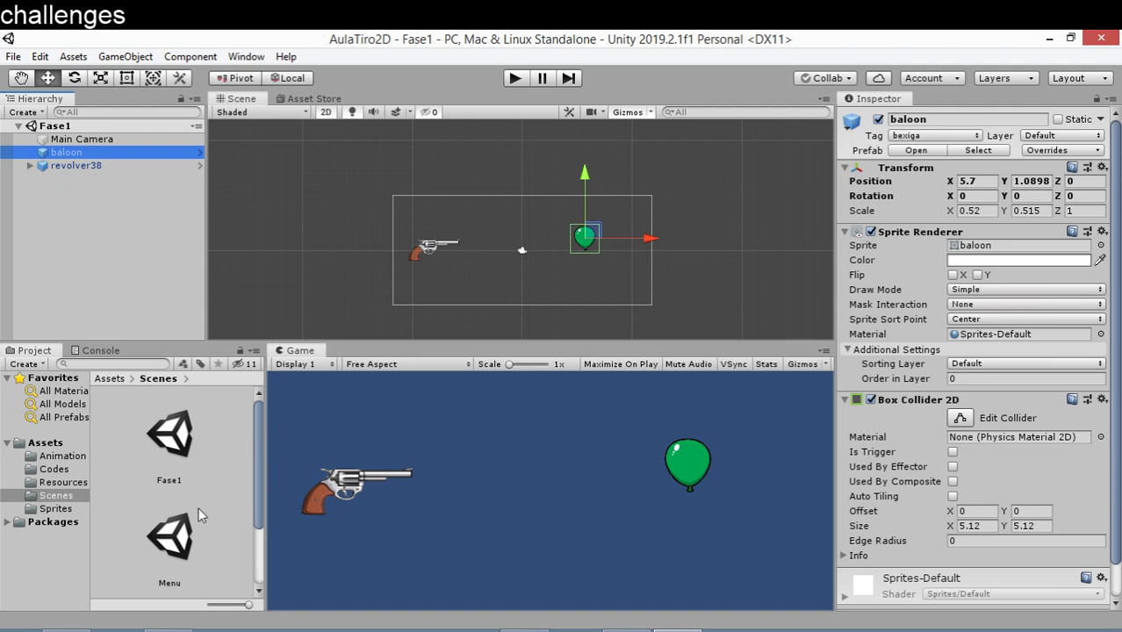
pyautogui.doubleClick(187, 545)
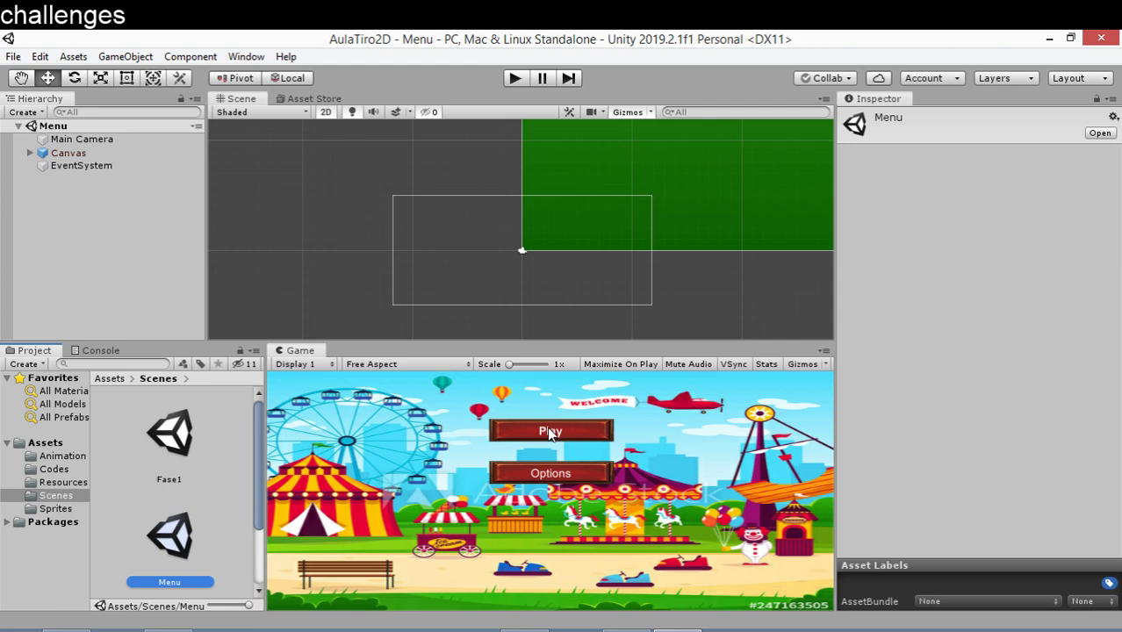
pyautogui.hotkey('alt', 'Tab')
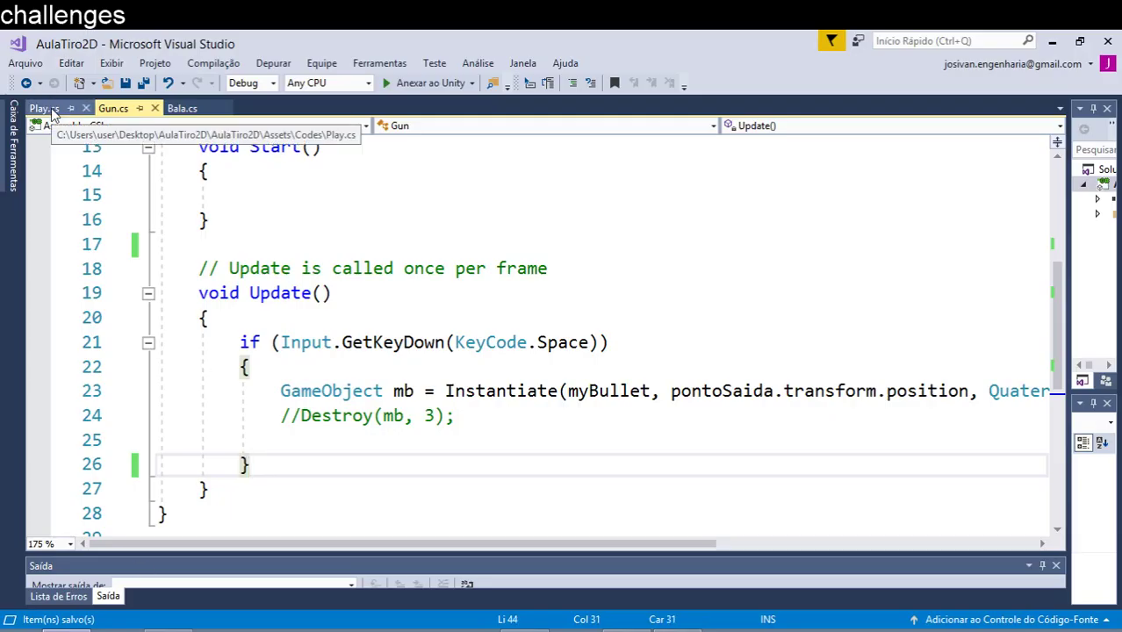
# Step: In Play.cs, delete the two ConfigVelBullet/ConfigTempoBexiga lines in BtnMedium
pyautogui.click(53, 109)
pyautogui.scroll(-4, 310, 319)
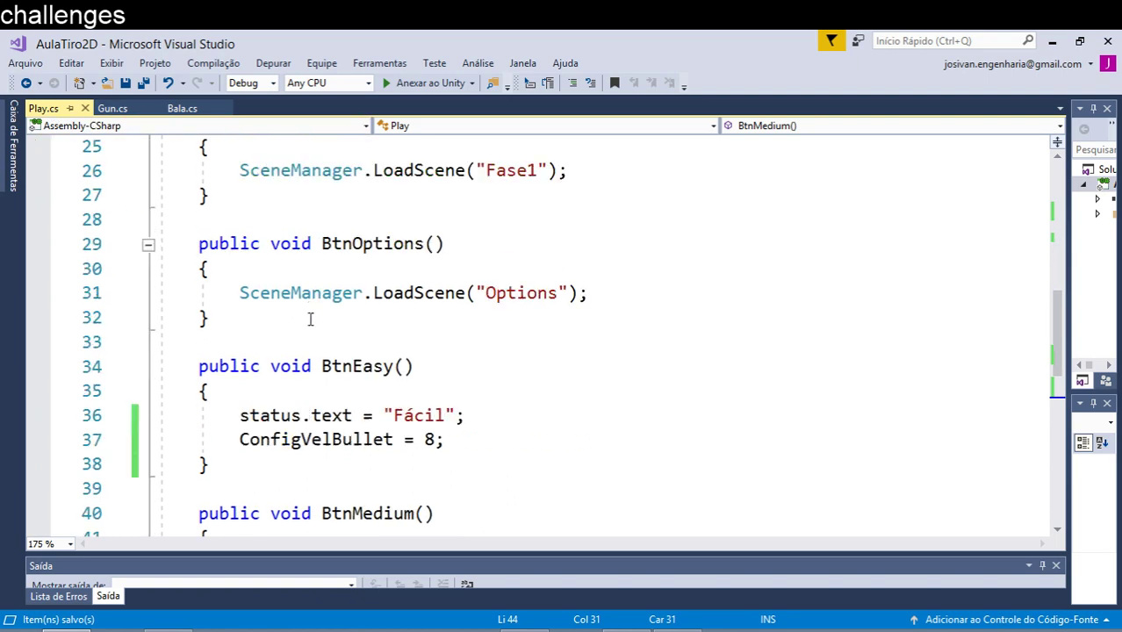
pyautogui.scroll(-8, 310, 319)
pyautogui.scroll(3, 310, 319)
pyautogui.scroll(1, 310, 318)
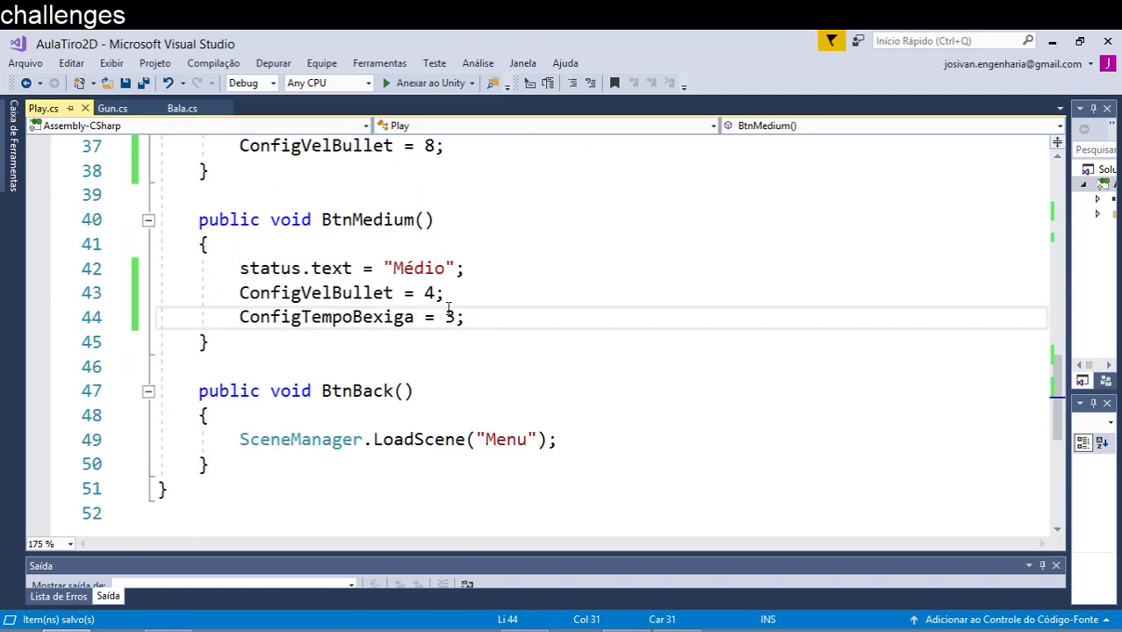
pyautogui.moveTo(507, 321); pyautogui.dragTo(384, 317)
pyautogui.moveTo(67, 318); pyautogui.dragTo(68, 297)
pyautogui.press('Delete')
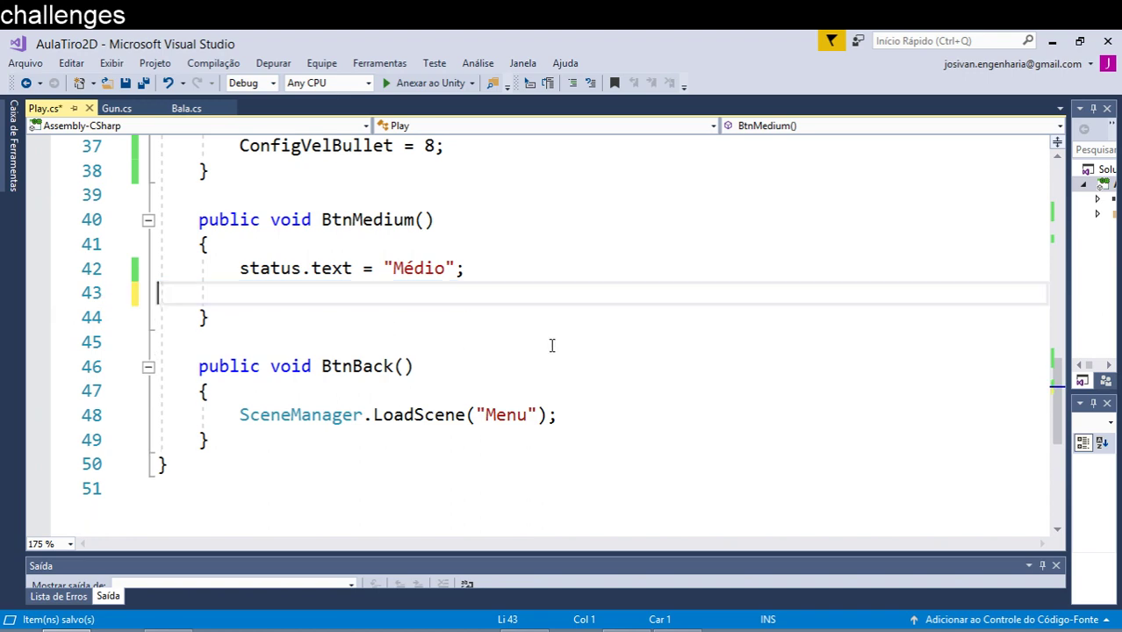
# Step: Remove the ConfigVelBullet = 8 line in BtnEasy and the leftover blank lines
pyautogui.scroll(3, 552, 345)
pyautogui.moveTo(491, 366); pyautogui.dragTo(133, 369)
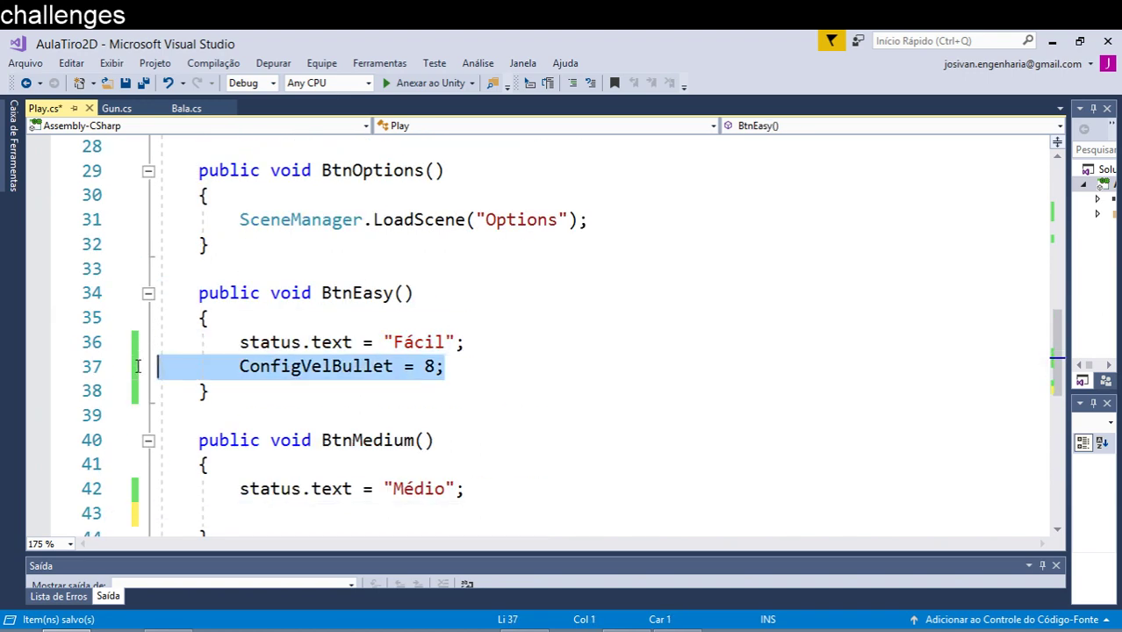
pyautogui.press('Delete')
pyautogui.press('Delete')
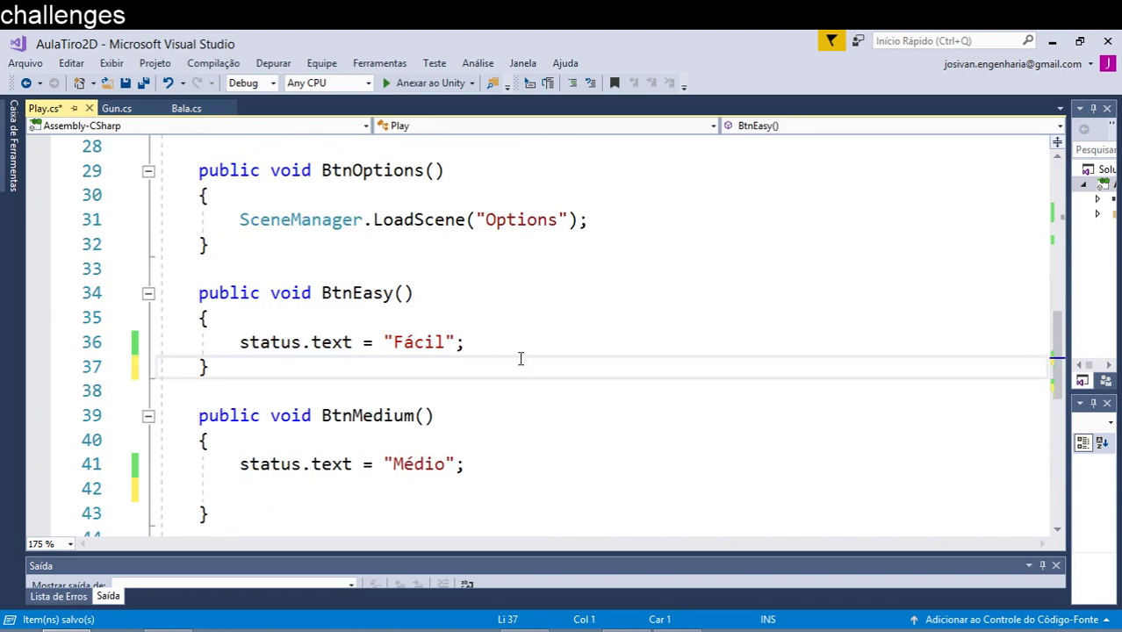
pyautogui.scroll(-2, 520, 361)
pyautogui.click(523, 317)
pyautogui.press('Delete')
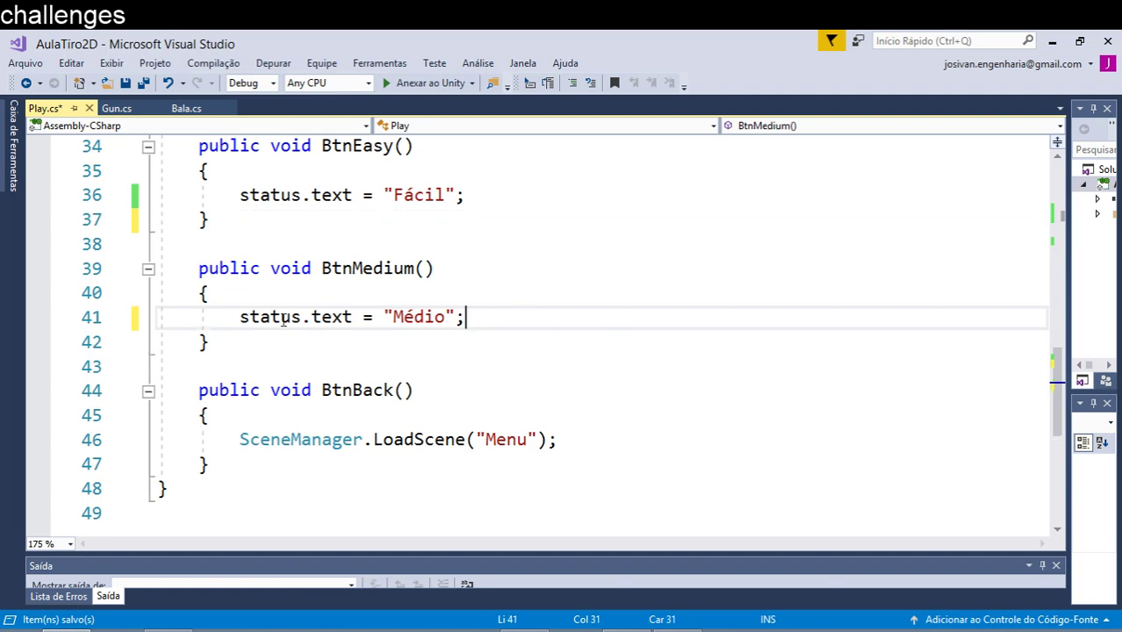
# Step: Delete the two float declarations on lines 10–11 and save Play.cs
pyautogui.scroll(4, 388, 318)
pyautogui.scroll(4, 388, 318)
pyautogui.scroll(2, 389, 318)
pyautogui.scroll(1, 406, 317)
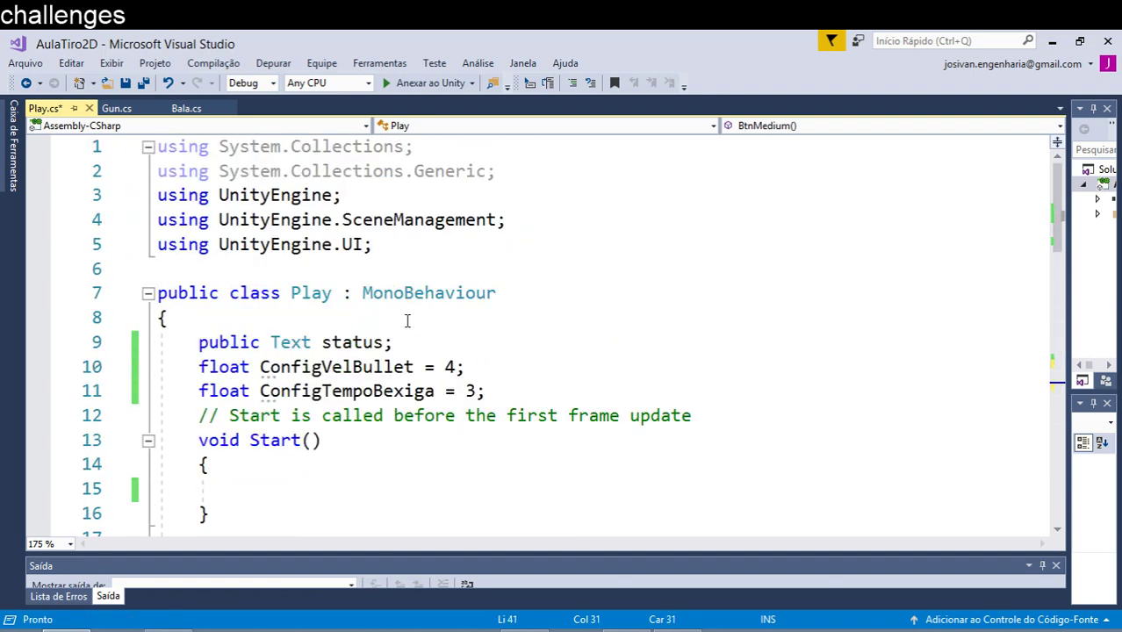
pyautogui.click(518, 396)
pyautogui.moveTo(518, 396); pyautogui.dragTo(158, 367)
pyautogui.press('Delete')
pyautogui.press('Delete')
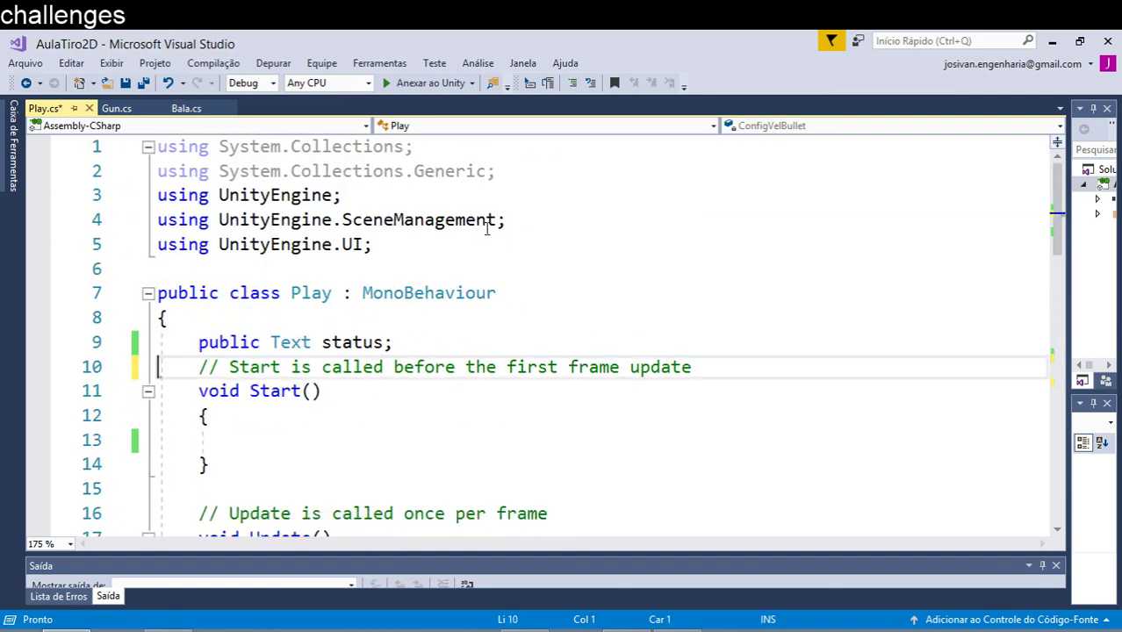
pyautogui.hotkey('ctrl', 's')
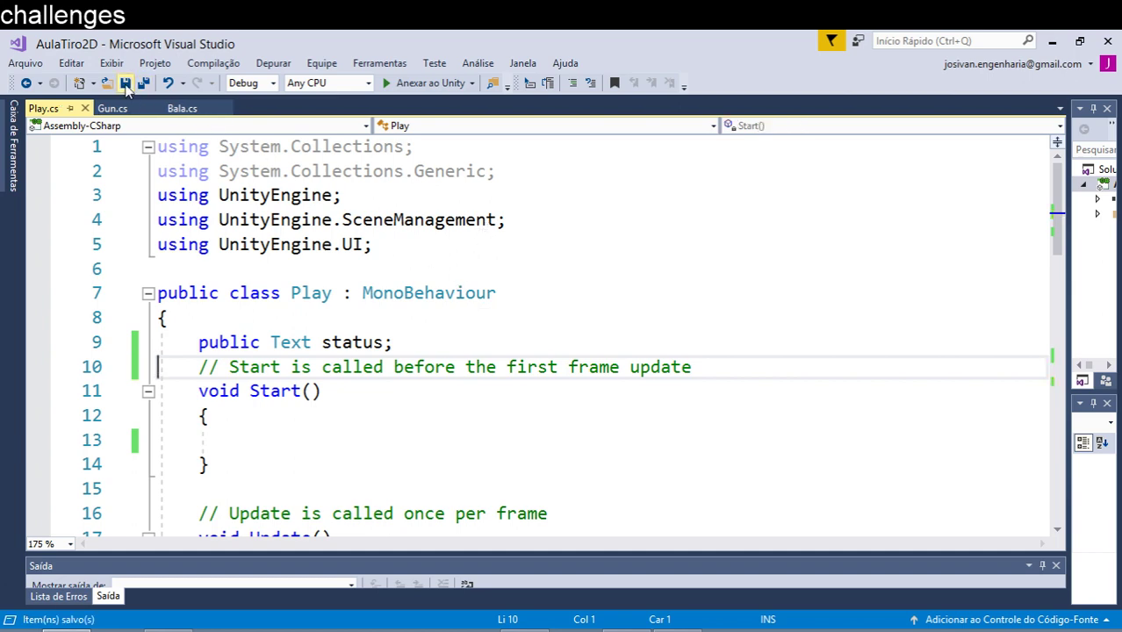
# Step: Review Play.cs, highlighting the BtnBack, BtnMedium and BtnEasy method names
pyautogui.scroll(-6, 325, 220)
pyautogui.scroll(-4, 325, 220)
pyautogui.scroll(-4, 325, 221)
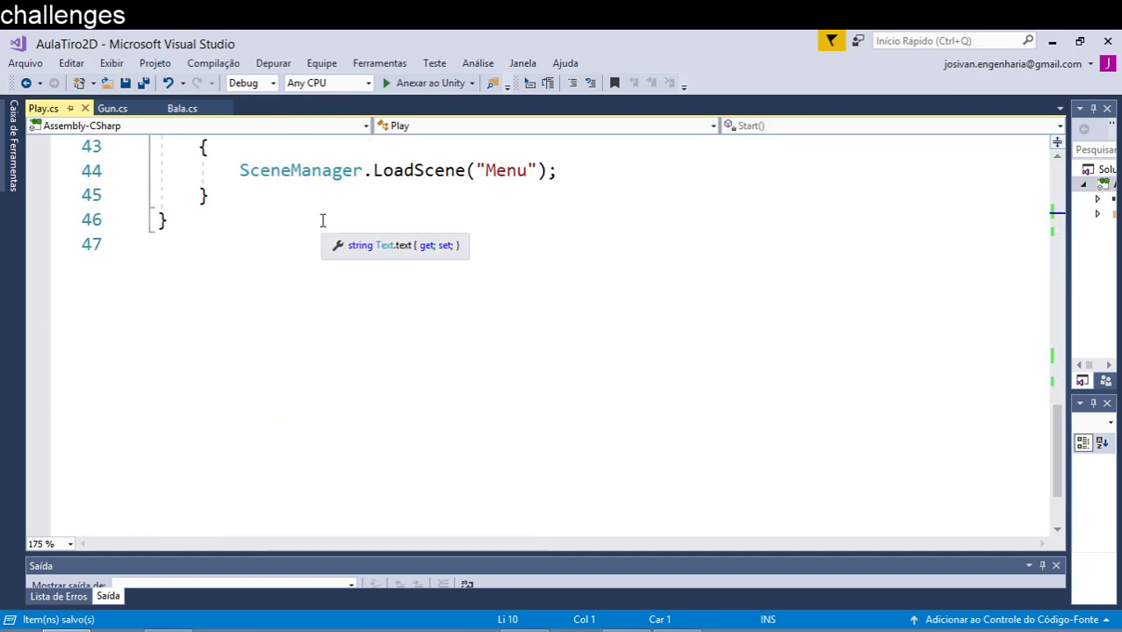
pyautogui.scroll(6, 322, 220)
pyautogui.scroll(5, 322, 220)
pyautogui.scroll(-4, 322, 221)
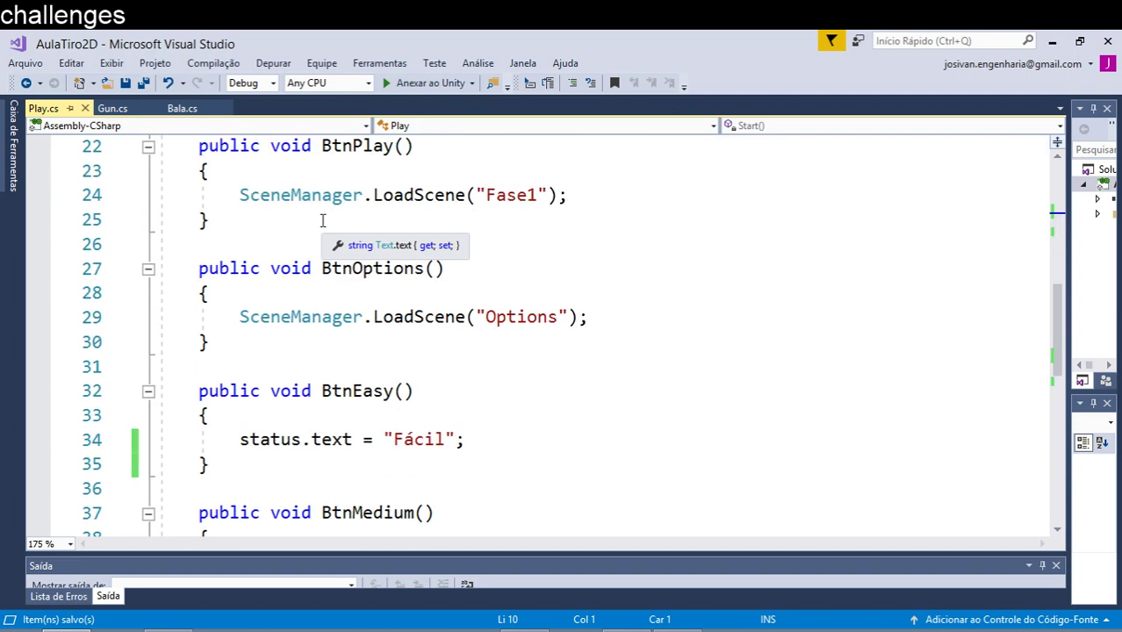
pyautogui.scroll(-2, 322, 220)
pyautogui.scroll(-1, 322, 221)
pyautogui.scroll(-1, 322, 220)
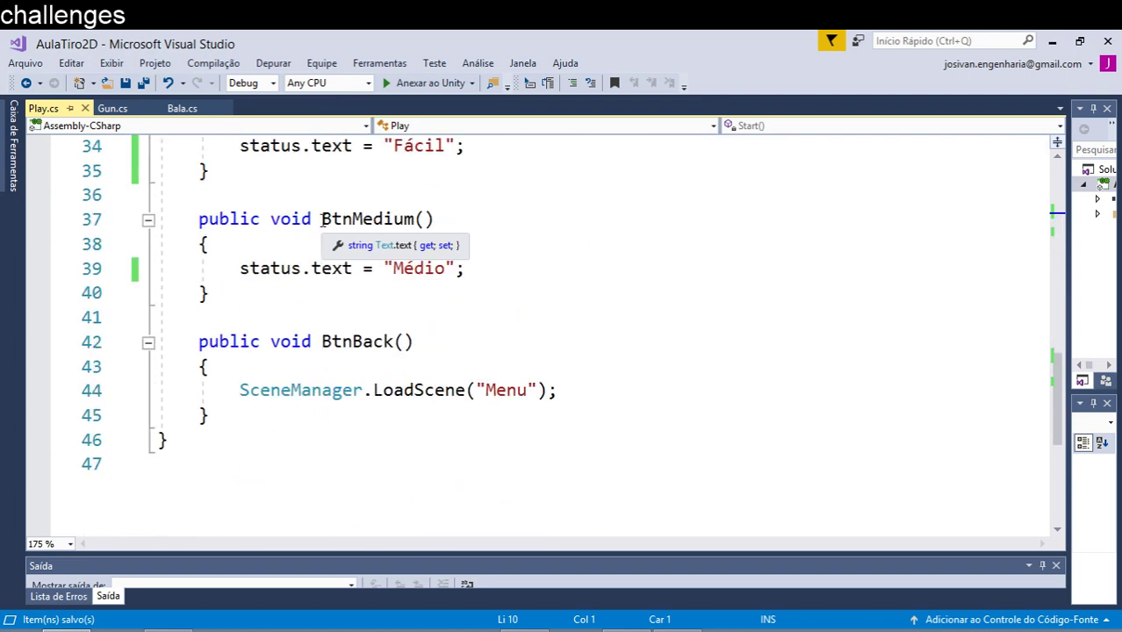
pyautogui.scroll(1, 323, 221)
pyautogui.doubleClick(370, 416)
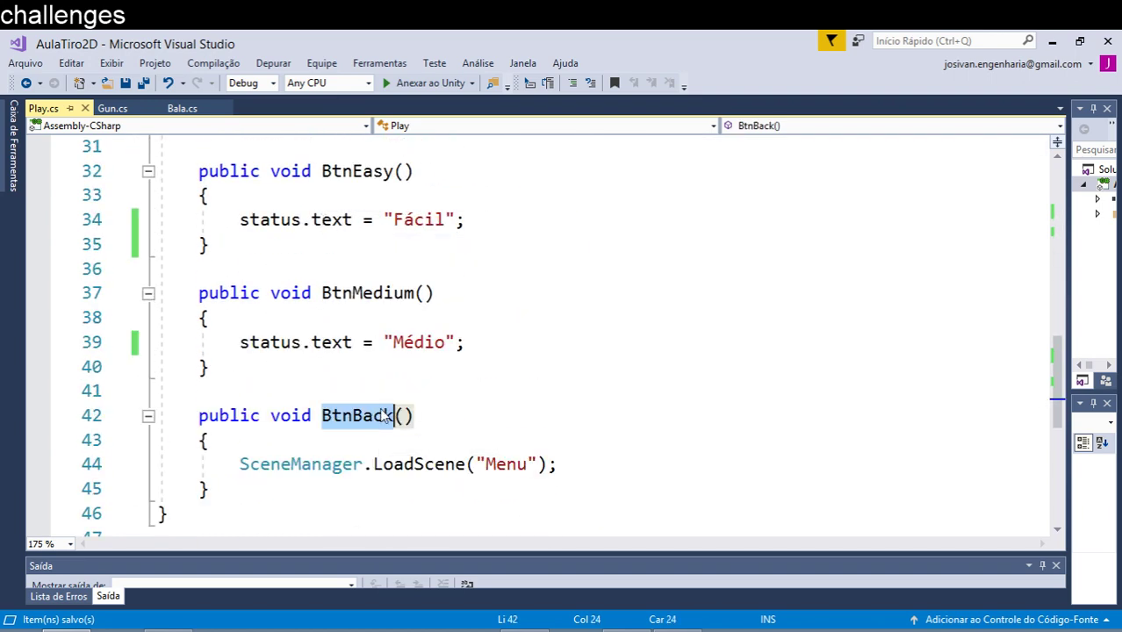
pyautogui.scroll(1, 409, 361)
pyautogui.doubleClick(387, 366)
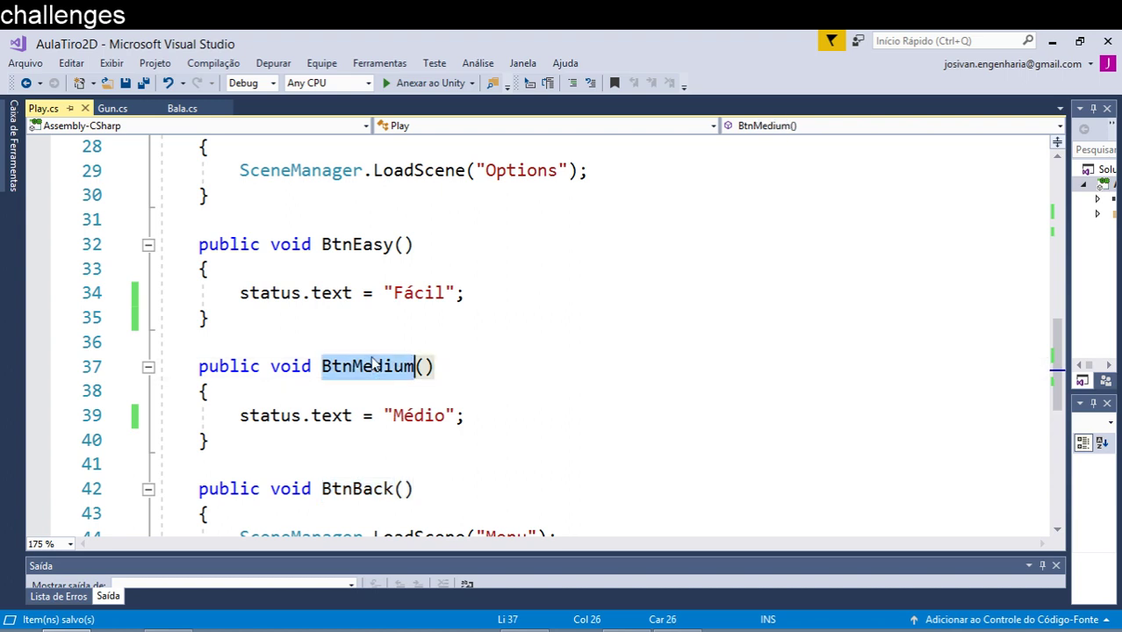
pyautogui.doubleClick(370, 245)
pyautogui.scroll(1, 370, 243)
pyautogui.scroll(3, 370, 241)
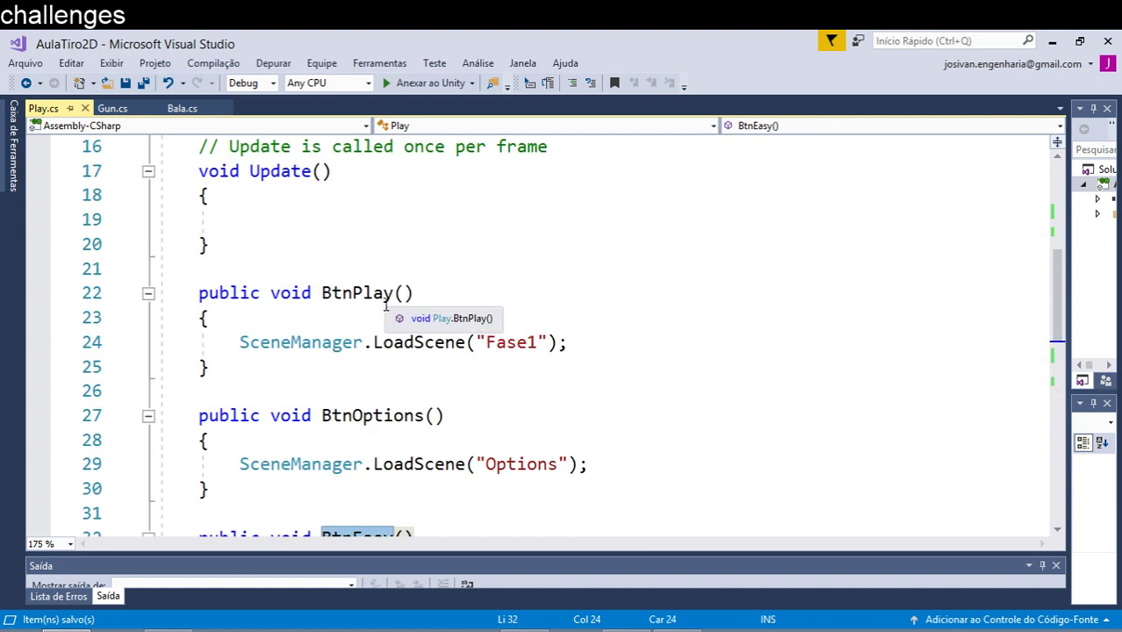
# Step: Select the whole BtnPlay method that loads Fase1, then return to Unity
pyautogui.click(363, 293)
pyautogui.click(394, 293)
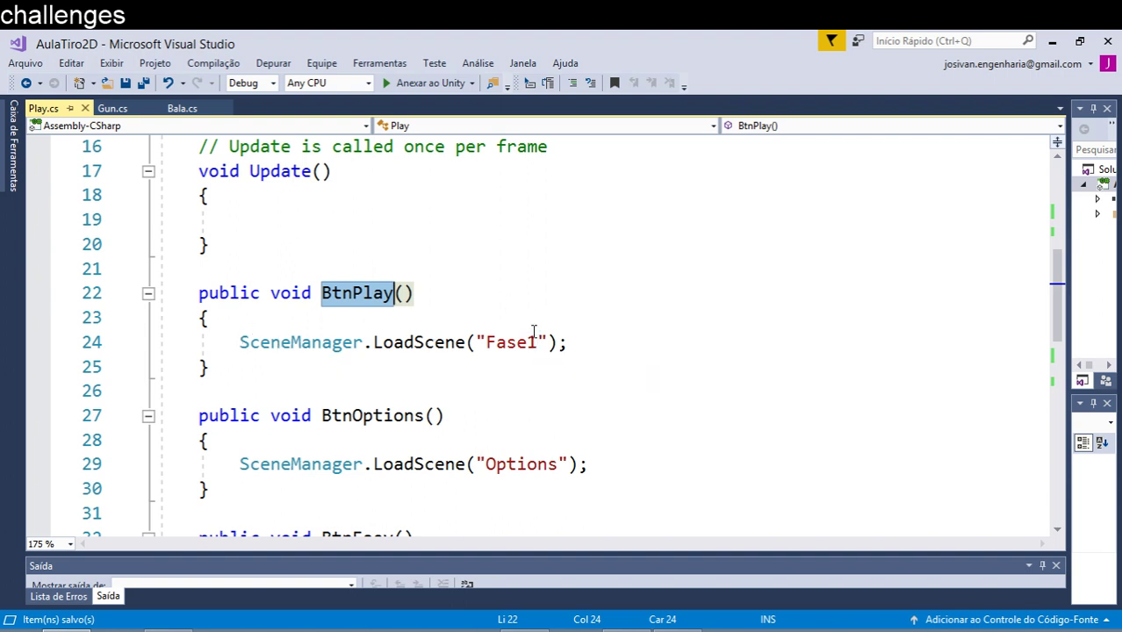
pyautogui.moveTo(328, 387); pyautogui.dragTo(167, 293)
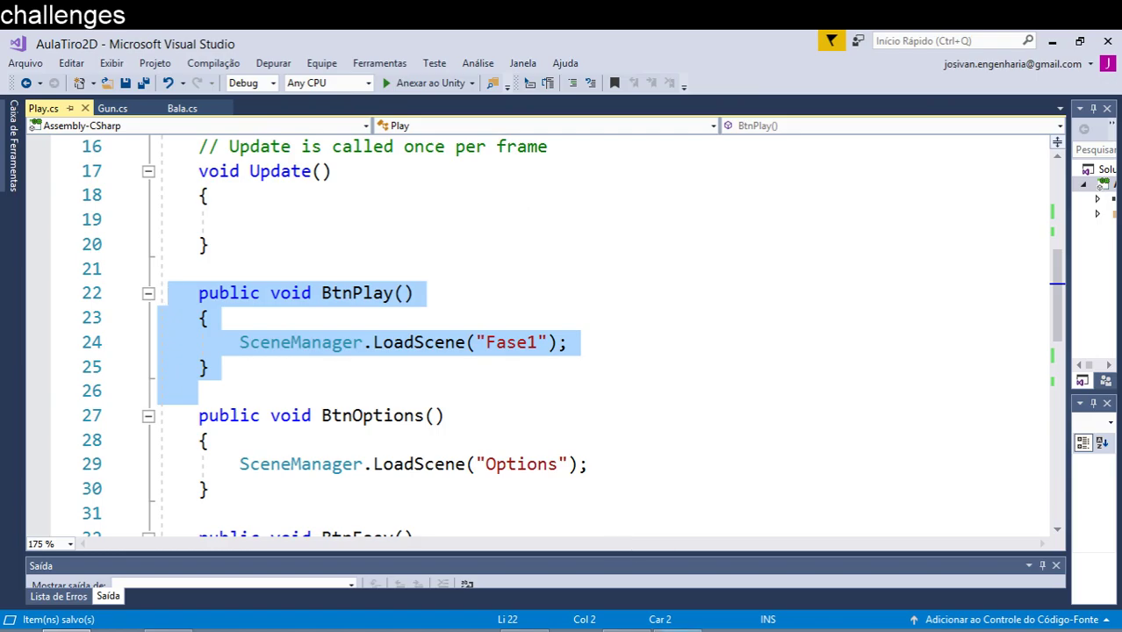
pyautogui.hotkey('alt', 'Tab')
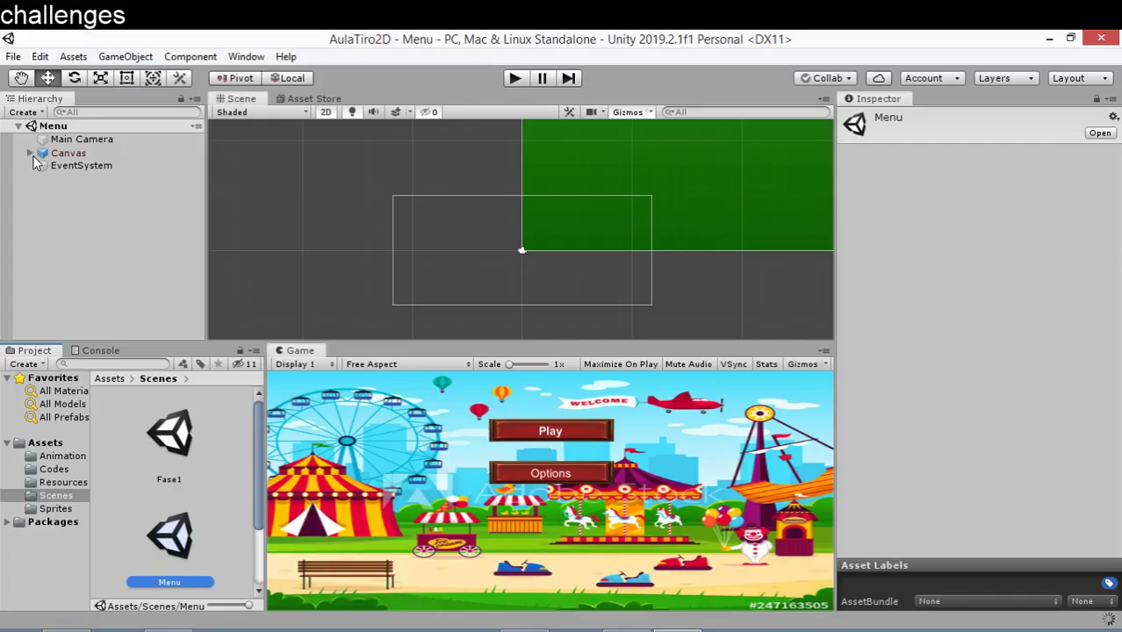
# Step: Add an On Click entry to Button_Play targeting Canvas with Play.BtnPlay (), then start play mode
pyautogui.click(30, 153)
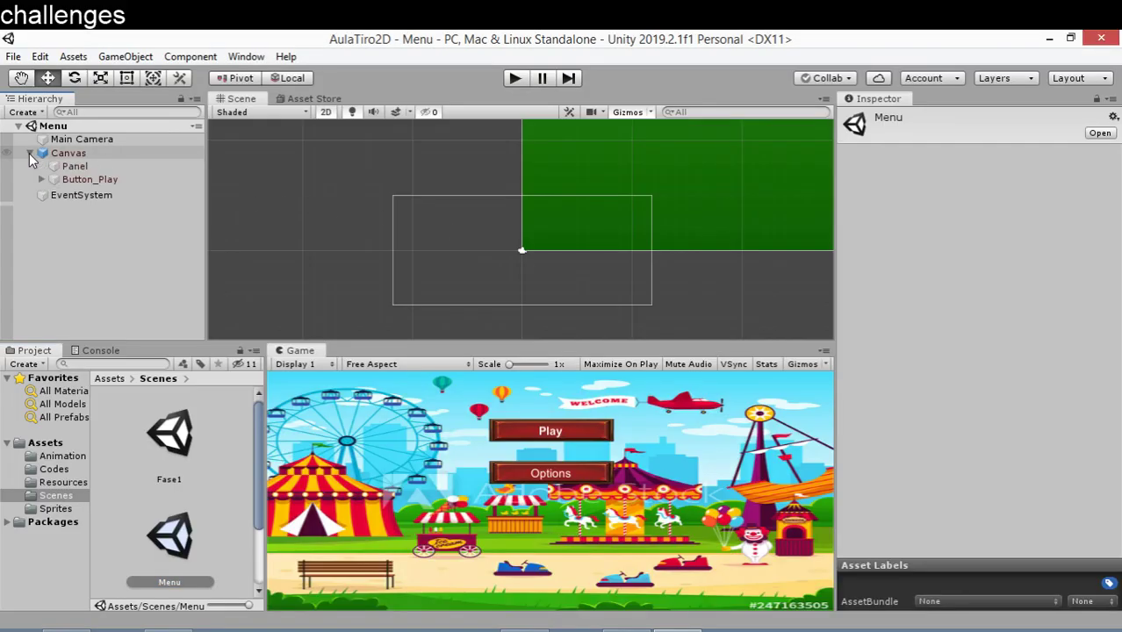
pyautogui.click(107, 180)
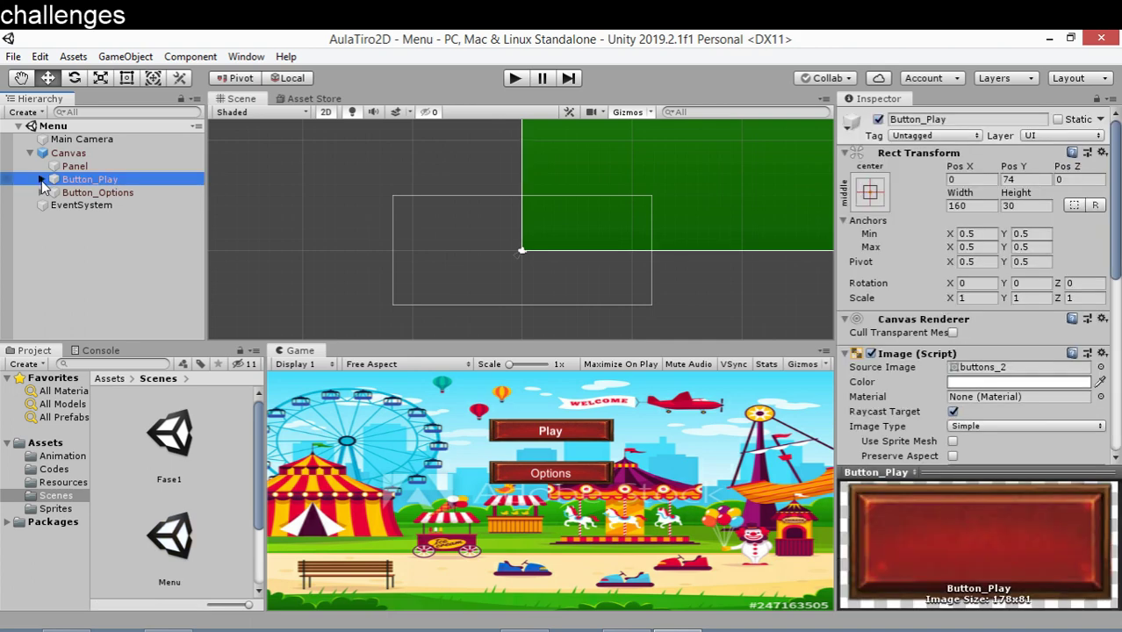
pyautogui.click(41, 179)
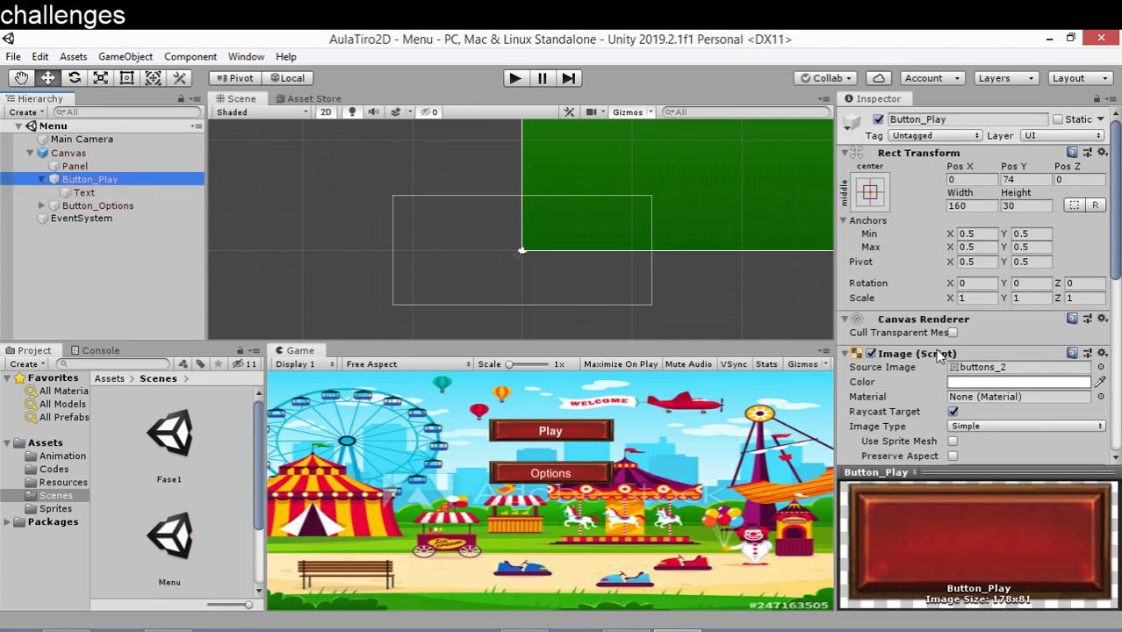
pyautogui.scroll(-5, 893, 278)
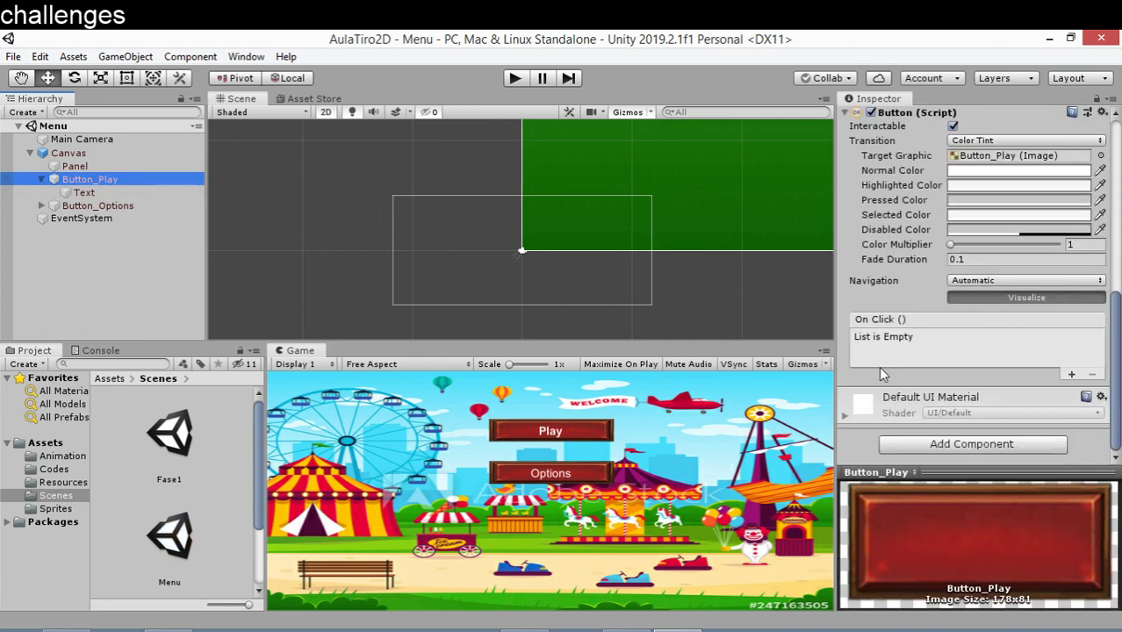
pyautogui.click(1071, 375)
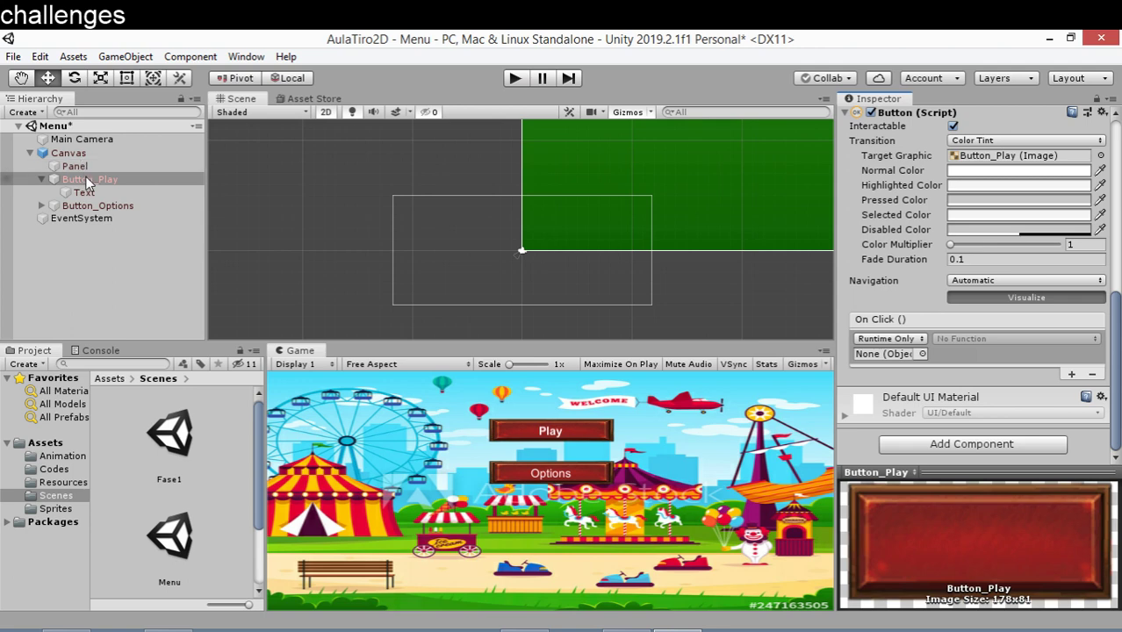
pyautogui.moveTo(76, 152); pyautogui.dragTo(889, 355)
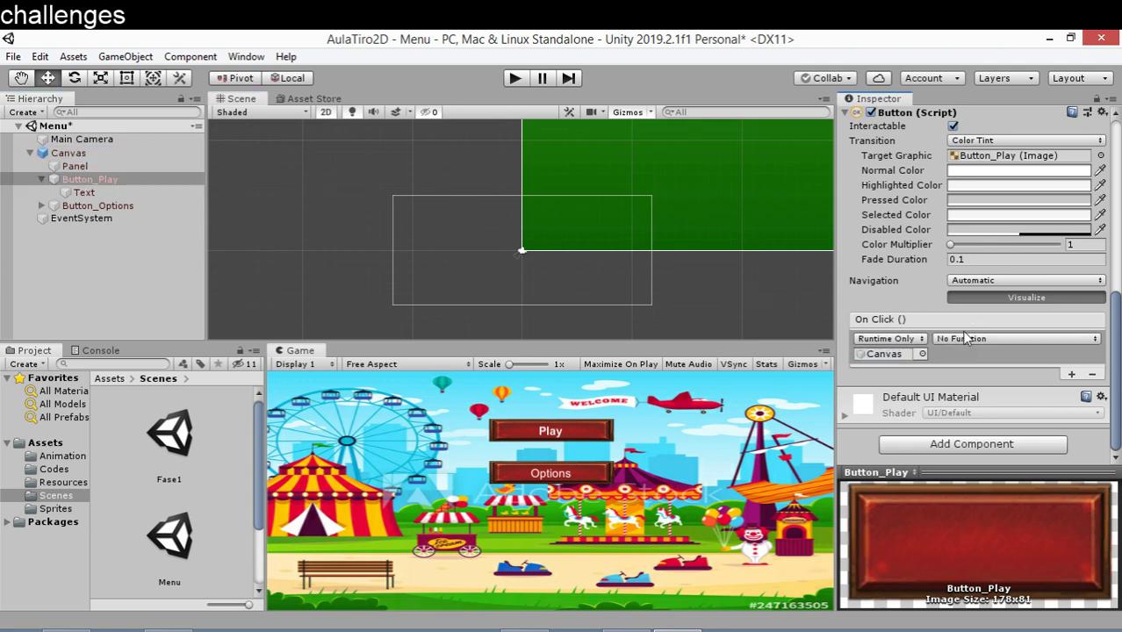
pyautogui.click(1007, 340)
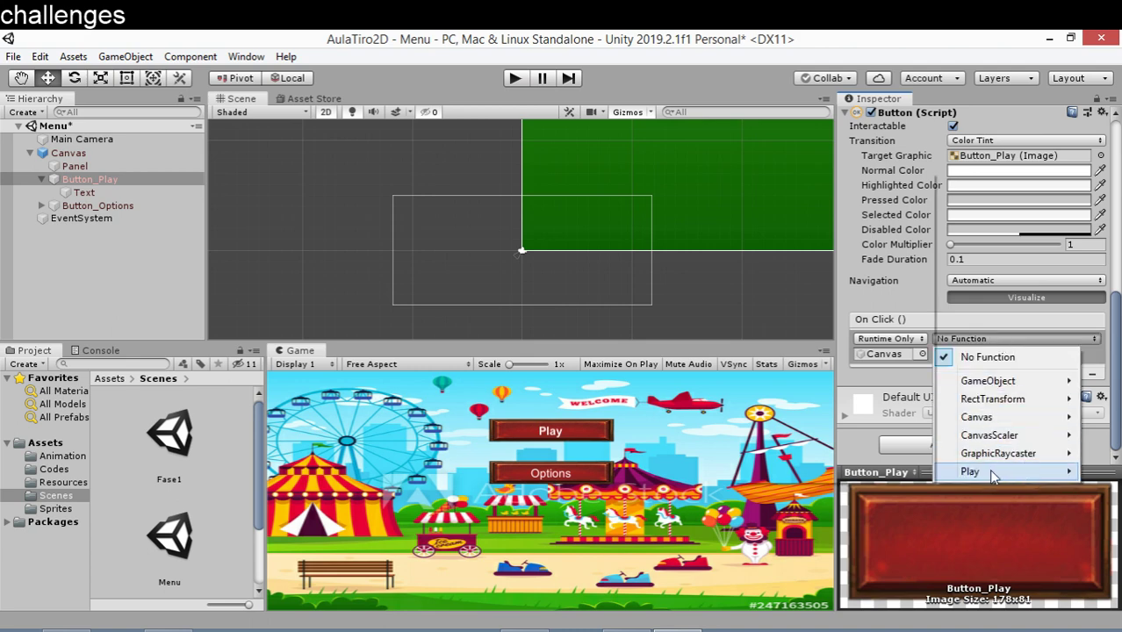
pyautogui.moveTo(992, 473)
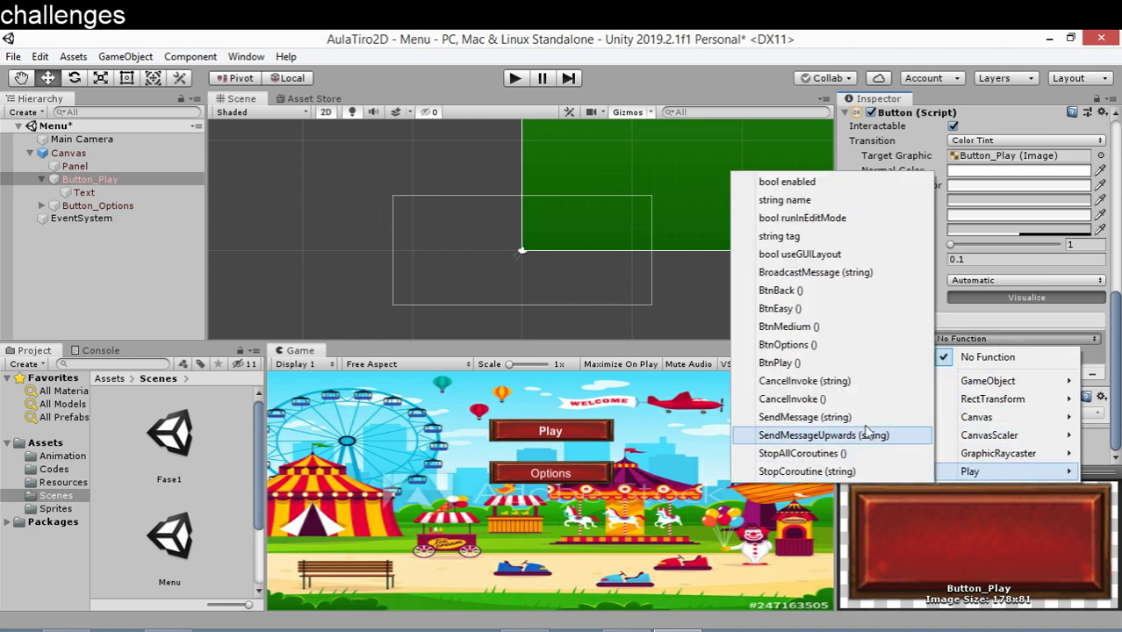
pyautogui.click(810, 365)
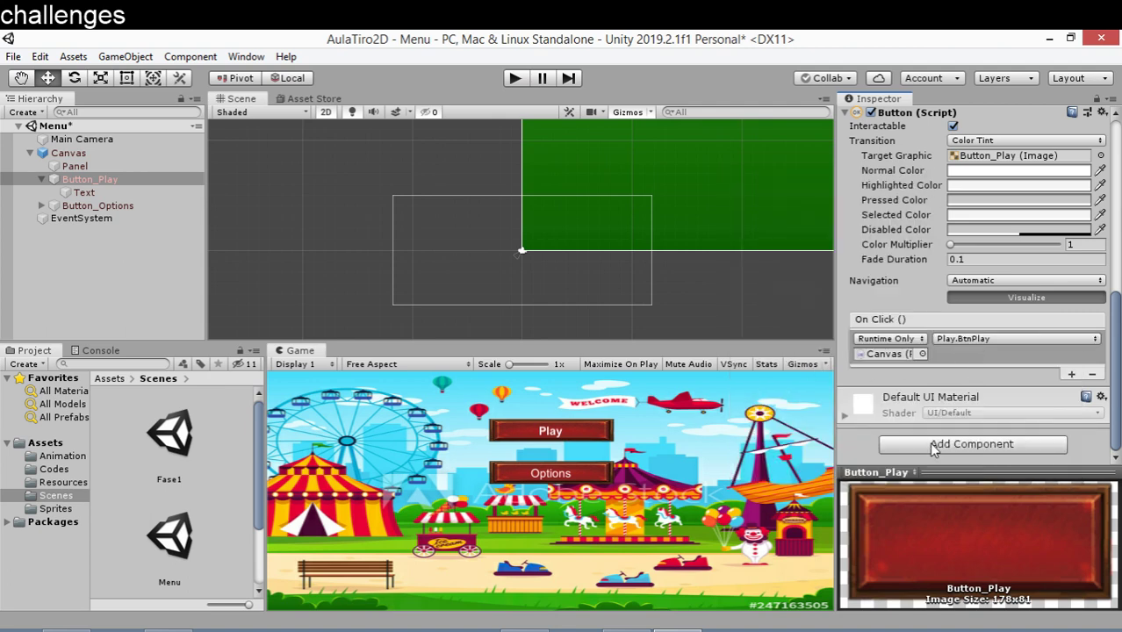
pyautogui.click(517, 80)
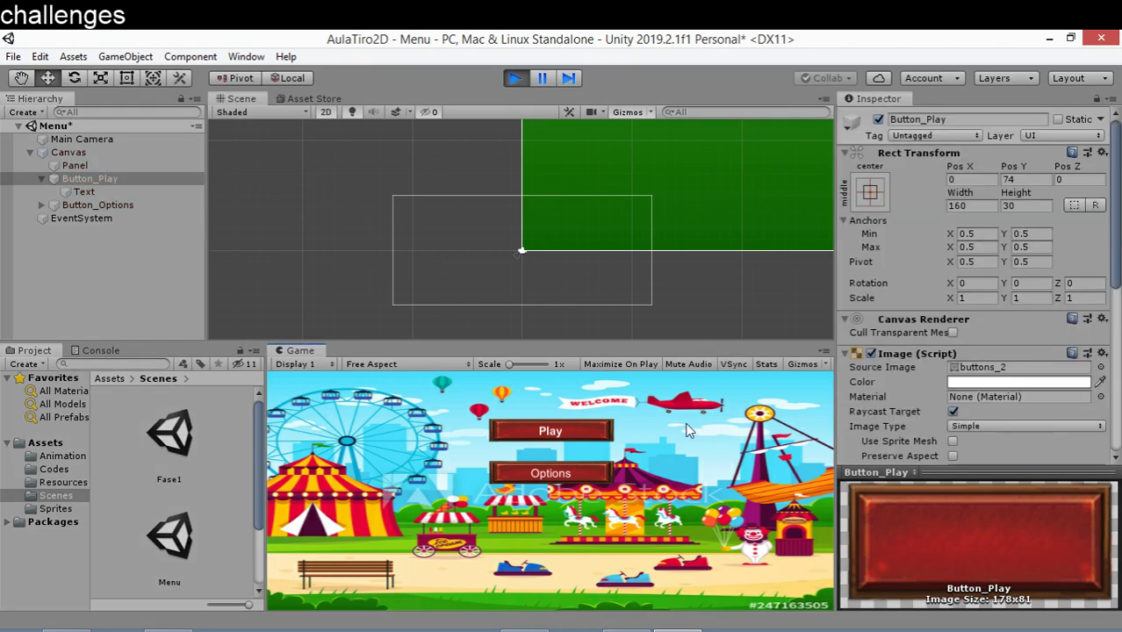
# Step: In the running menu, visit Options and back, then load Fase1 and shoot the balloon
pyautogui.click(567, 475)
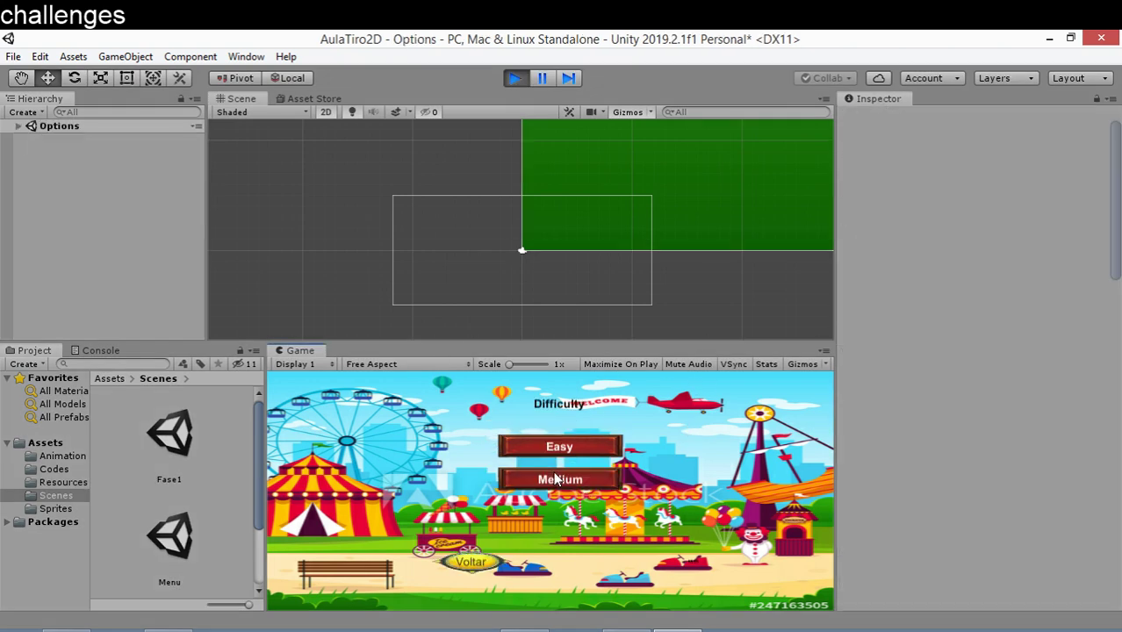
pyautogui.click(466, 569)
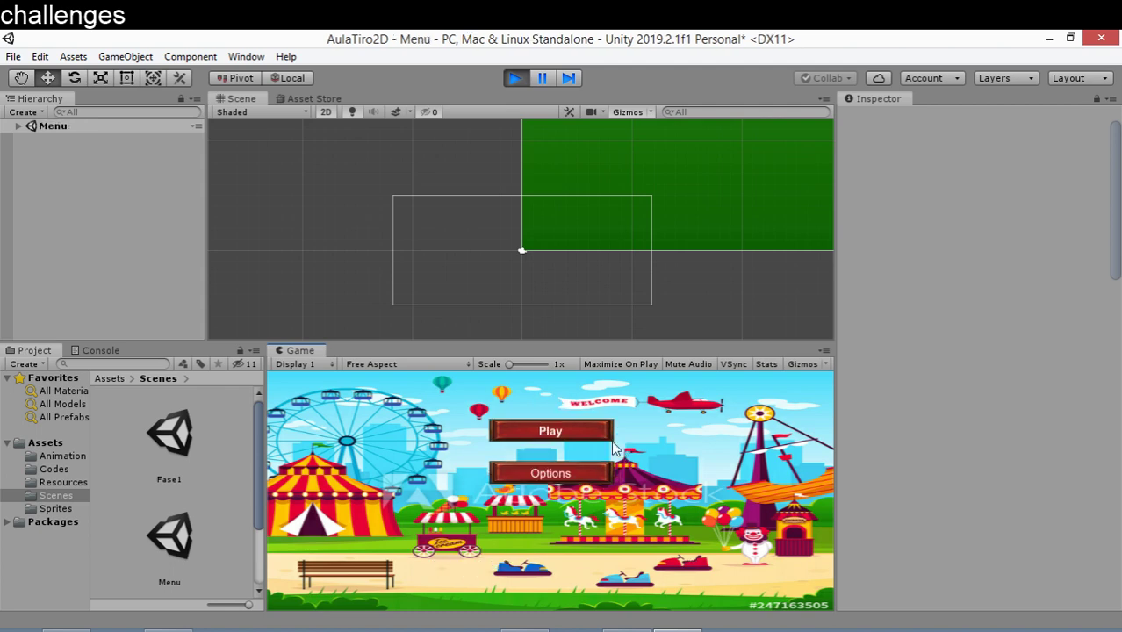
pyautogui.click(559, 429)
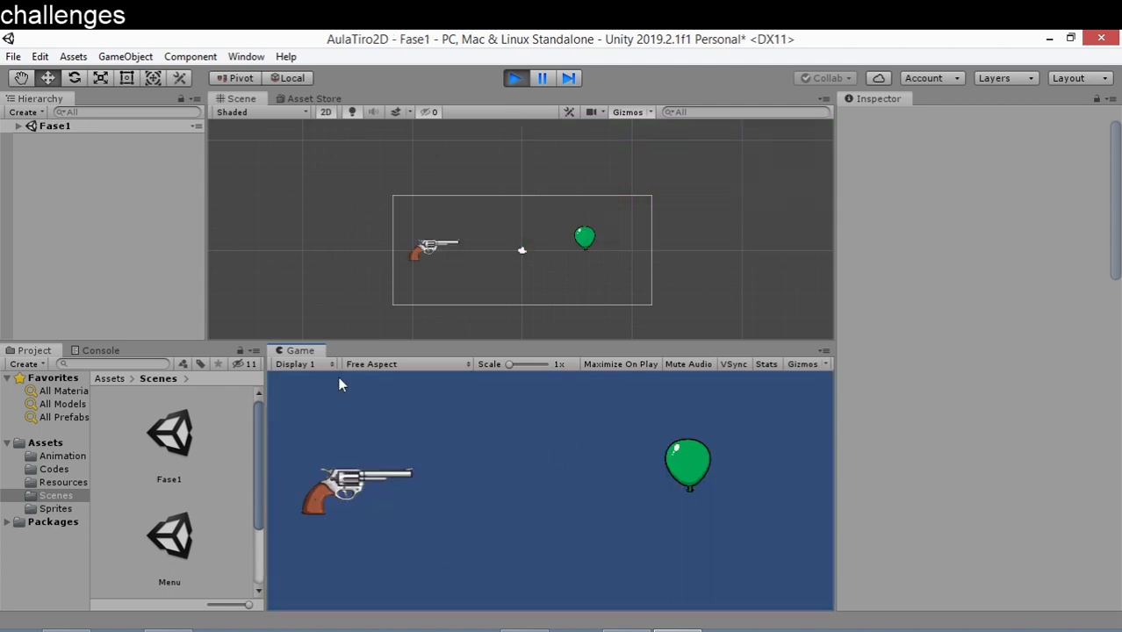
pyautogui.click(707, 542)
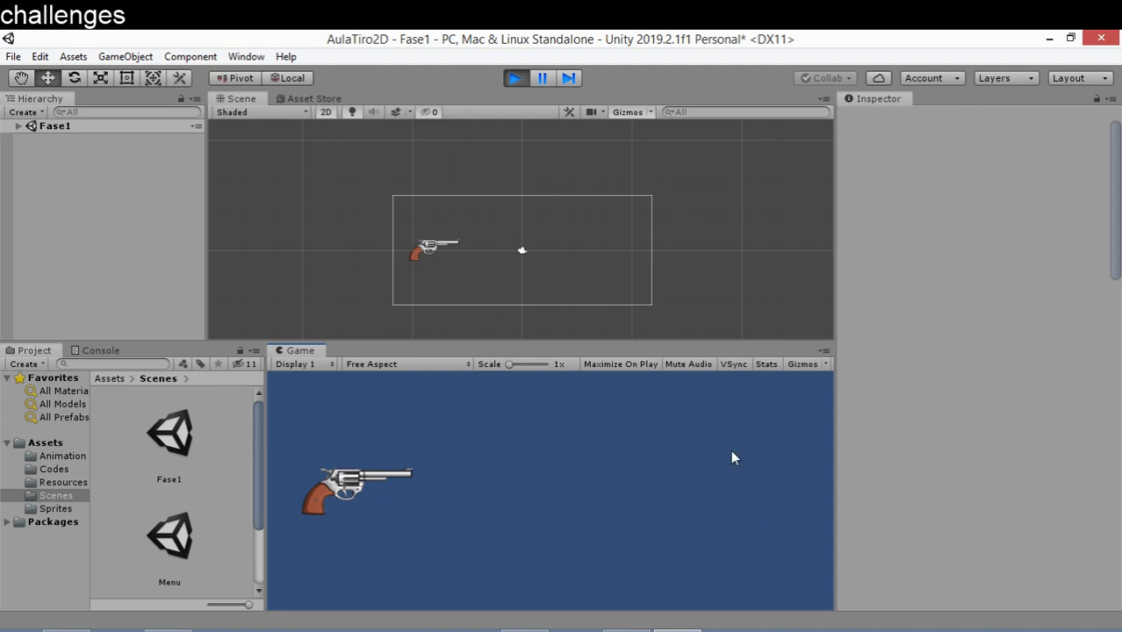
# Step: Exit play mode and open the Play script from the Codes folder in Visual Studio
pyautogui.click(507, 77)
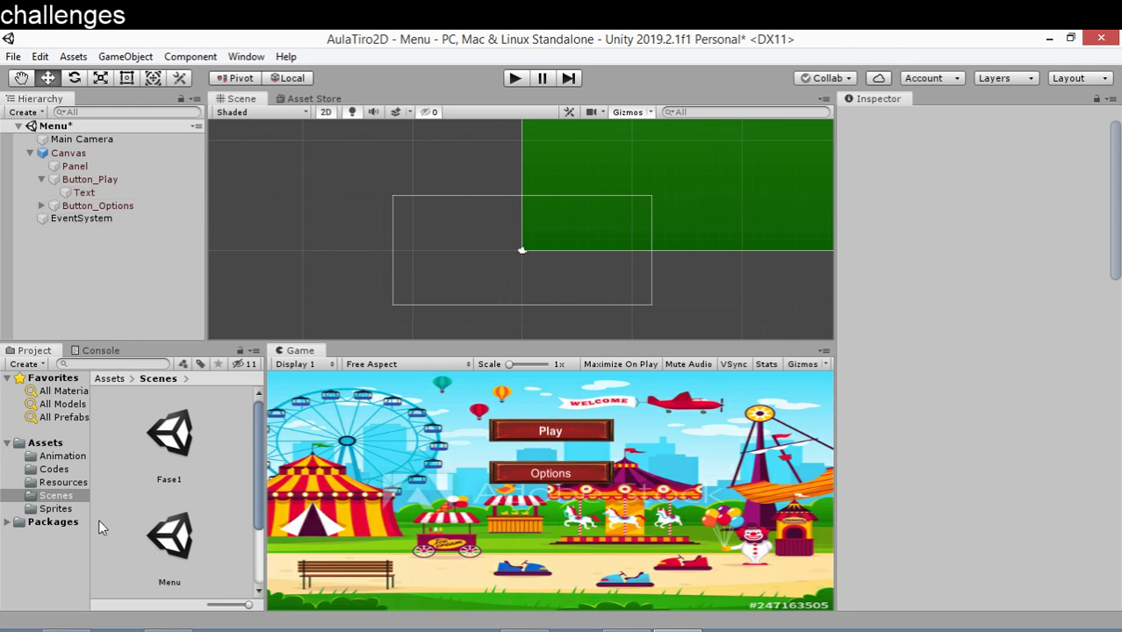
pyautogui.click(53, 470)
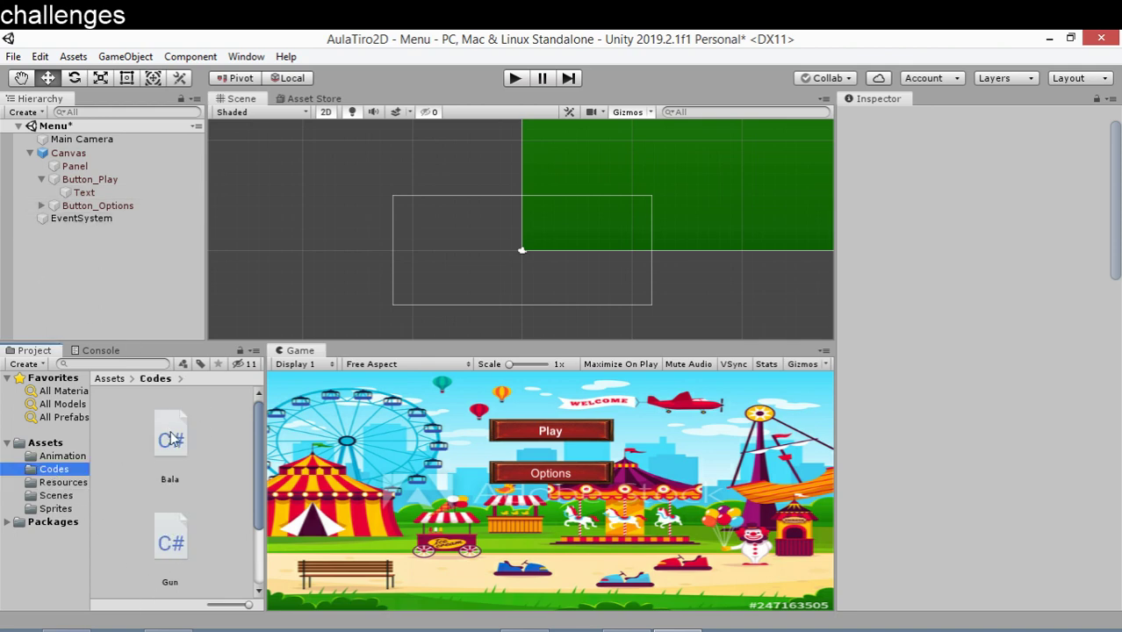
pyautogui.scroll(-2, 172, 442)
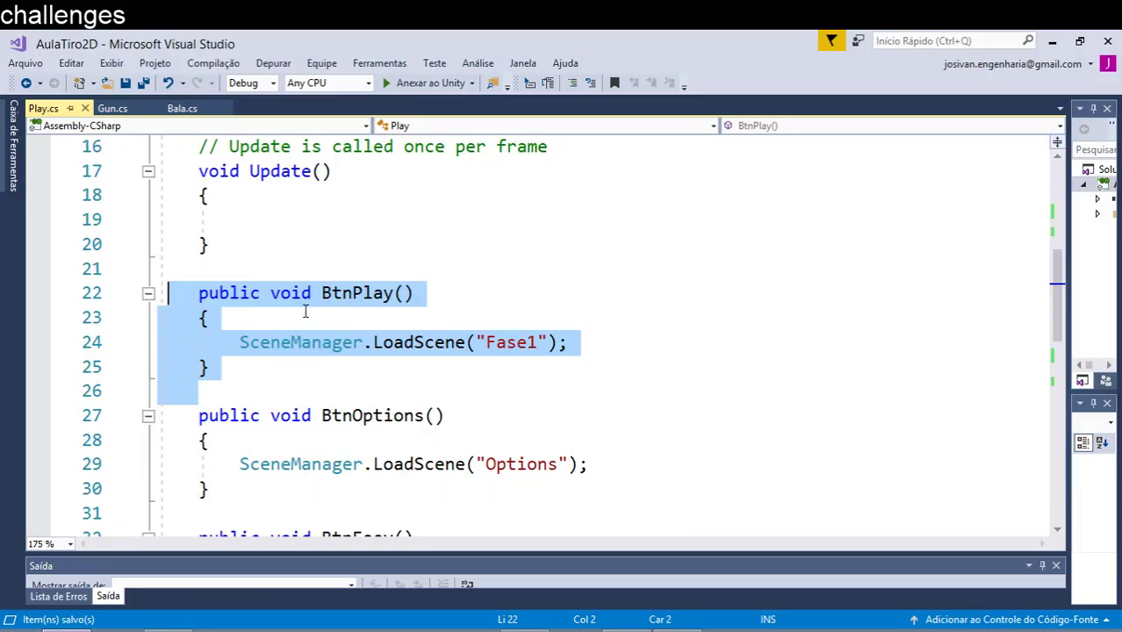
pyautogui.click(345, 245)
# Step: Switch to Gun.cs and highlight its Update method
pyautogui.scroll(-6, 344, 249)
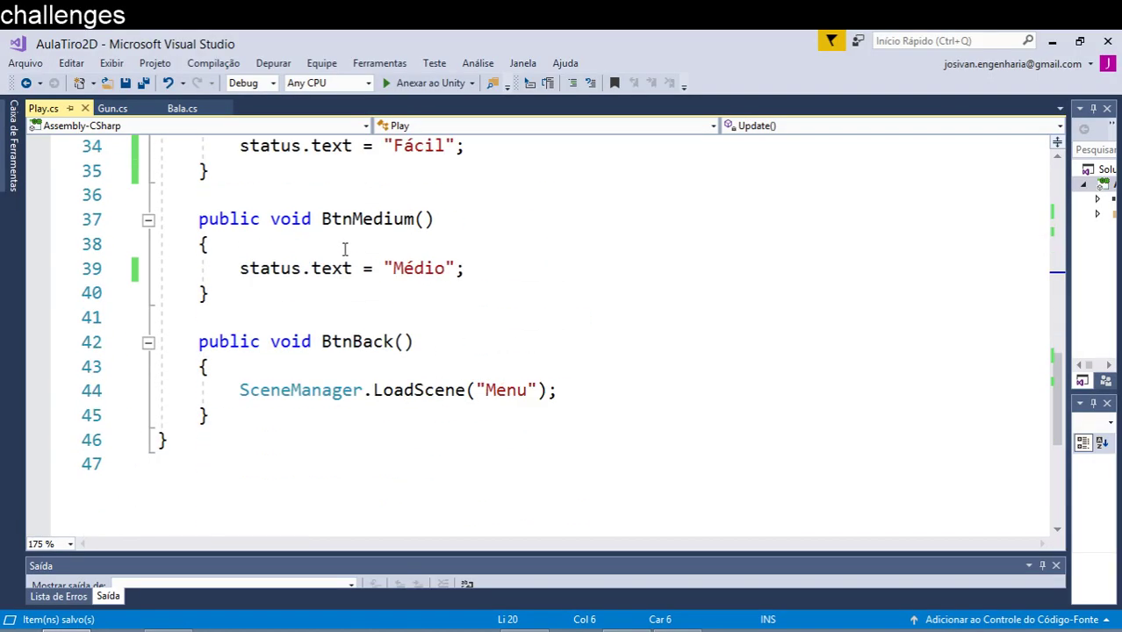
pyautogui.scroll(1, 344, 249)
pyautogui.scroll(1, 340, 247)
pyautogui.scroll(6, 345, 248)
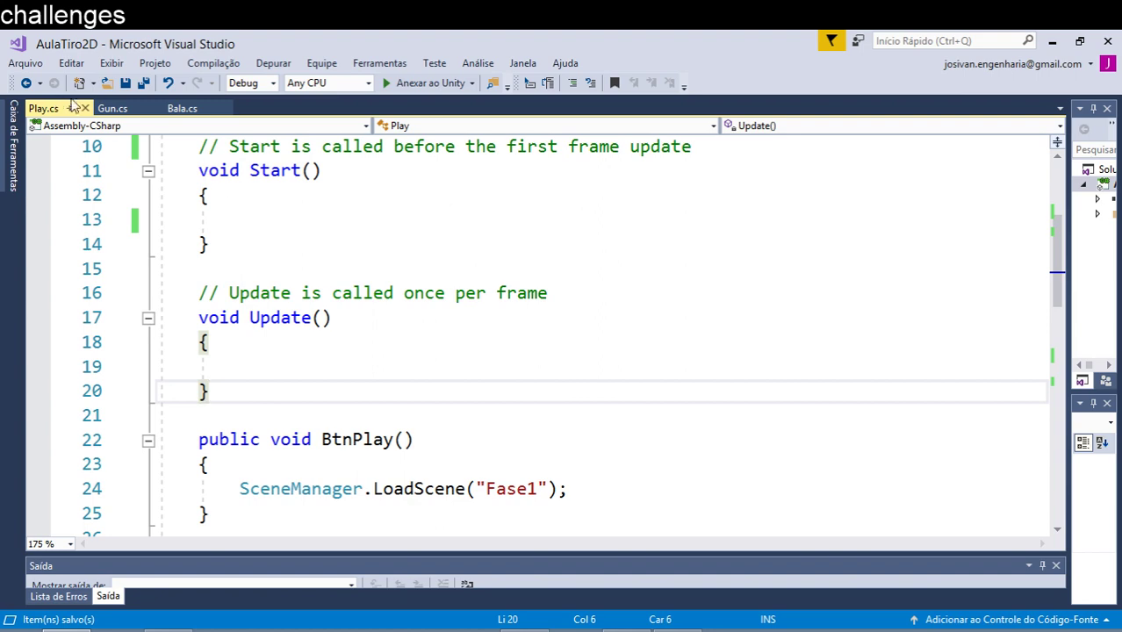
pyautogui.click(112, 108)
pyautogui.scroll(-3, 350, 215)
pyautogui.scroll(4, 368, 258)
pyautogui.scroll(2, 369, 259)
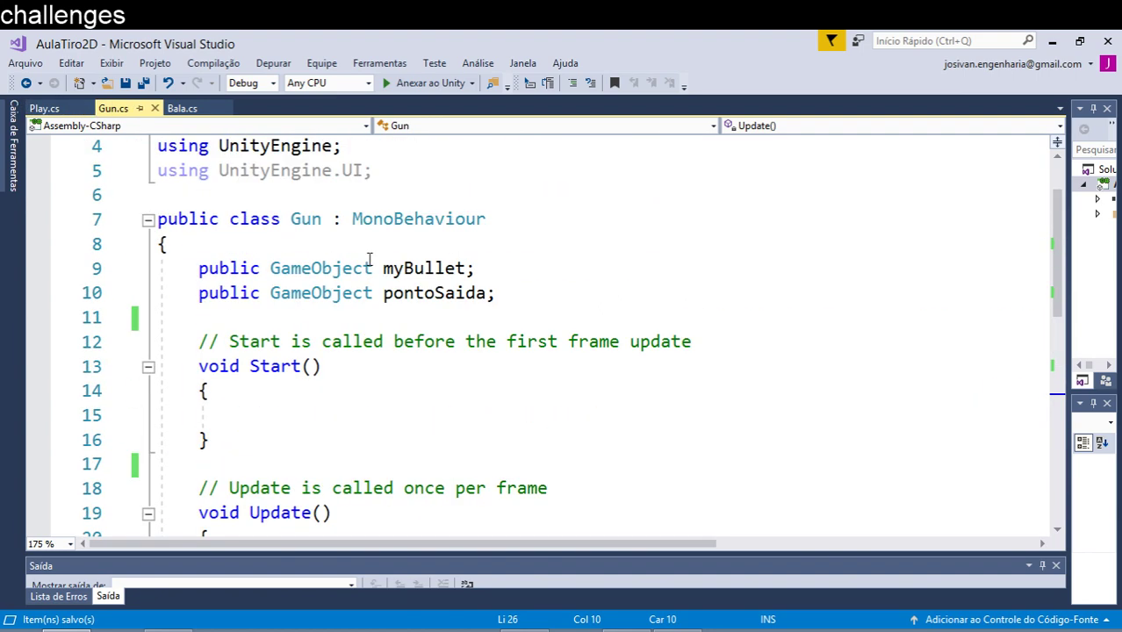
pyautogui.scroll(1, 370, 257)
pyautogui.scroll(-5, 371, 260)
pyautogui.scroll(2, 371, 258)
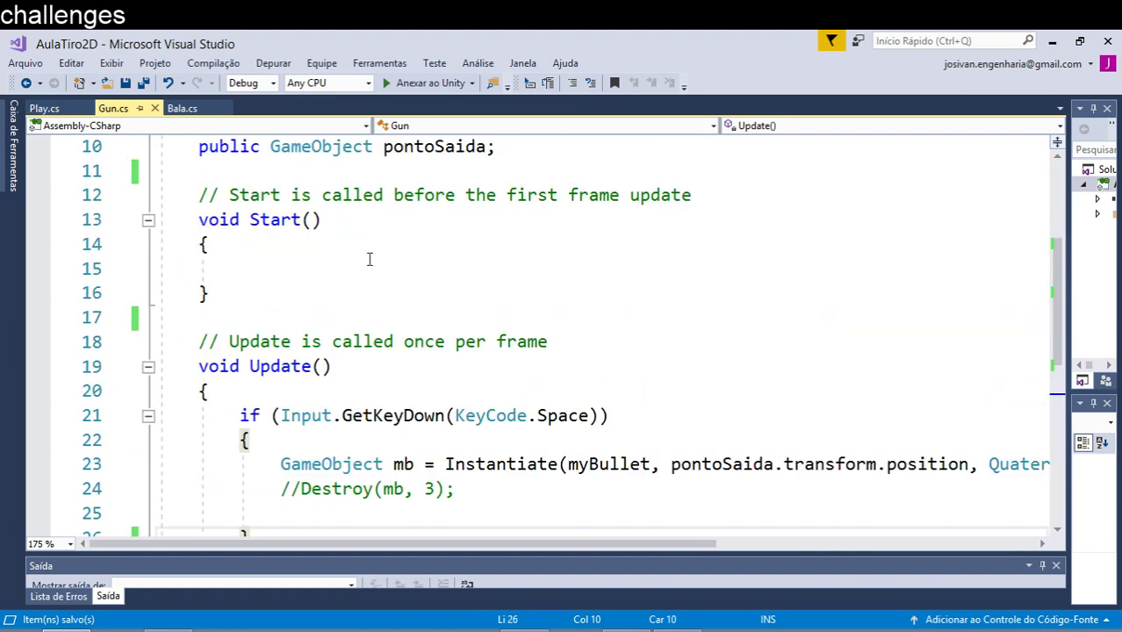
pyautogui.doubleClick(290, 365)
pyautogui.scroll(-1, 311, 320)
pyautogui.scroll(-1, 299, 300)
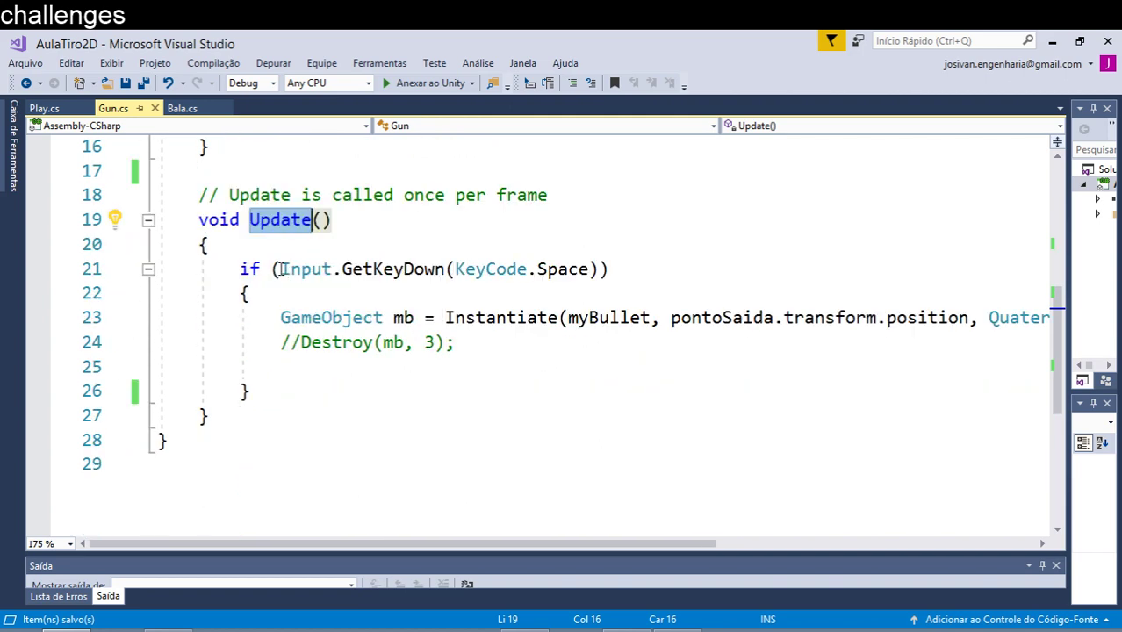
# Step: Highlight the Space GetKeyDown condition and the Instantiate arguments myBullet and pontoSaida.transform.position
pyautogui.moveTo(281, 270); pyautogui.dragTo(591, 270)
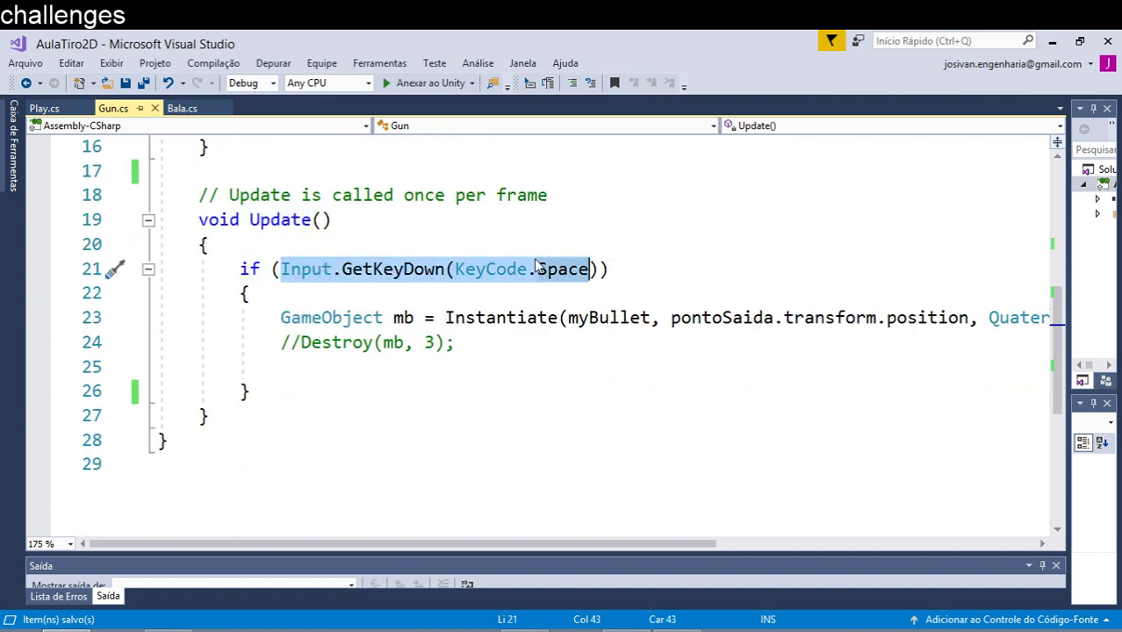
pyautogui.doubleClick(497, 316)
pyautogui.doubleClick(615, 317)
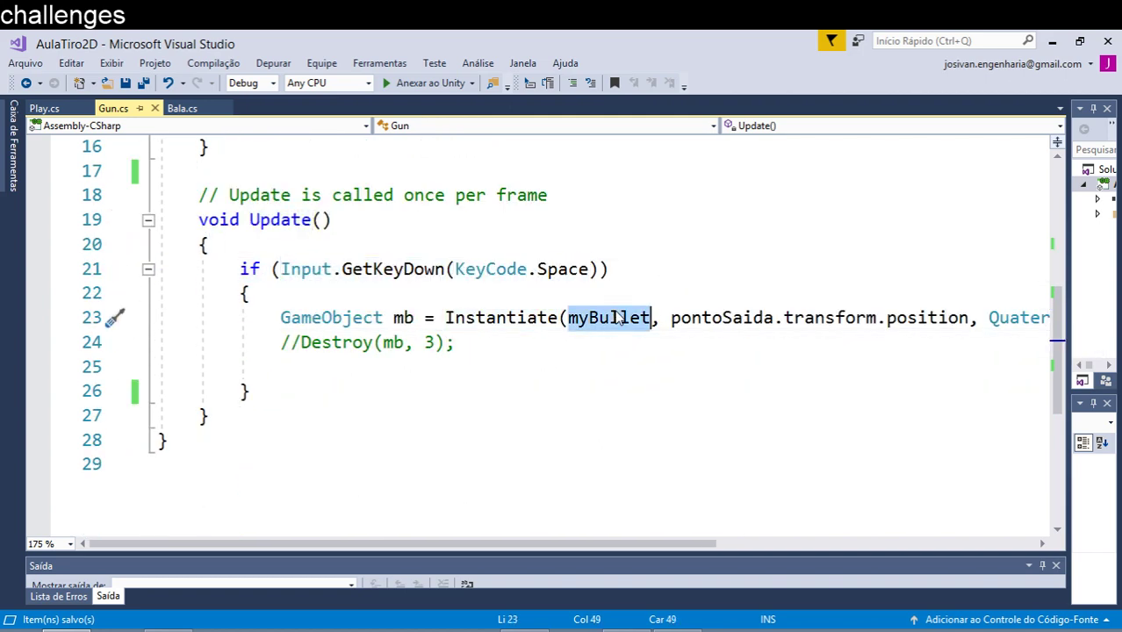
pyautogui.moveTo(671, 318); pyautogui.dragTo(973, 318)
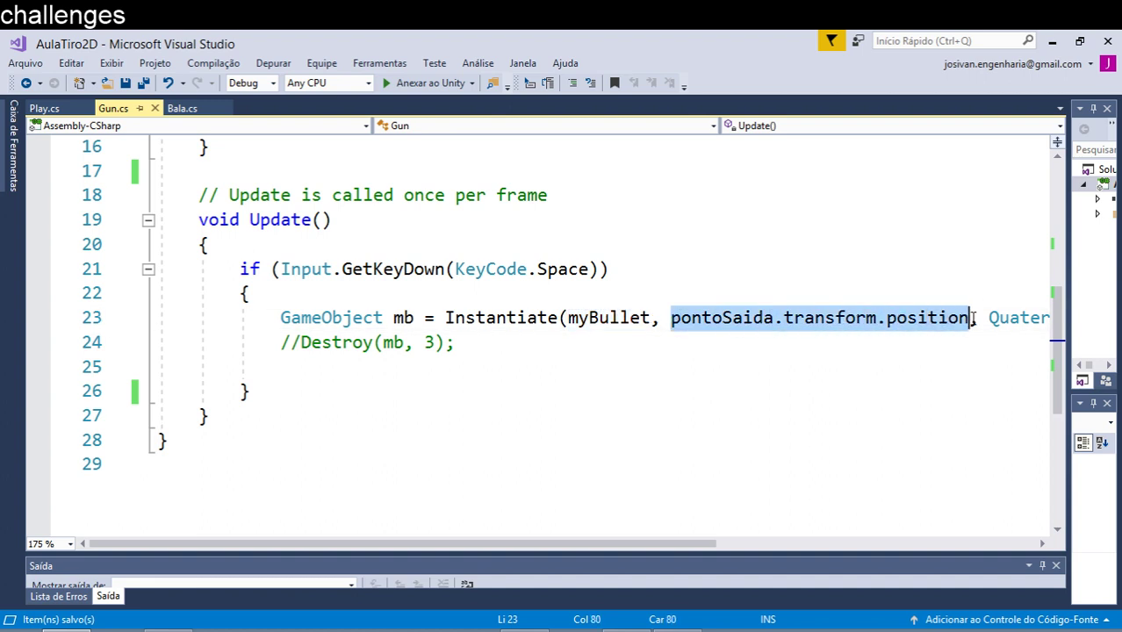
pyautogui.moveTo(703, 543); pyautogui.dragTo(908, 543)
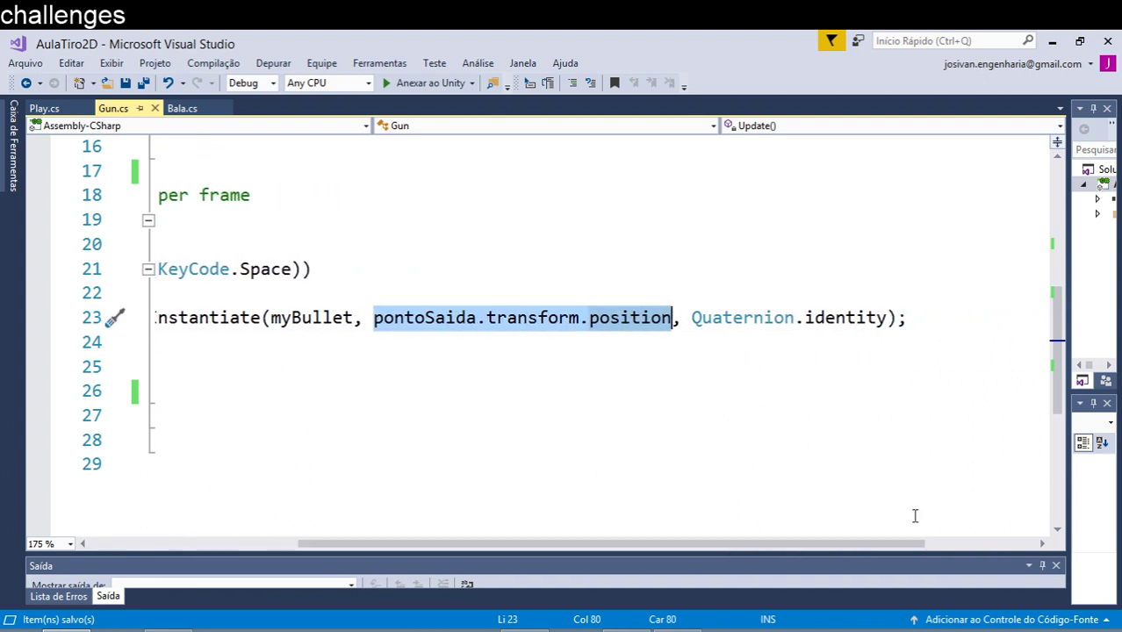
pyautogui.moveTo(749, 544); pyautogui.dragTo(539, 546)
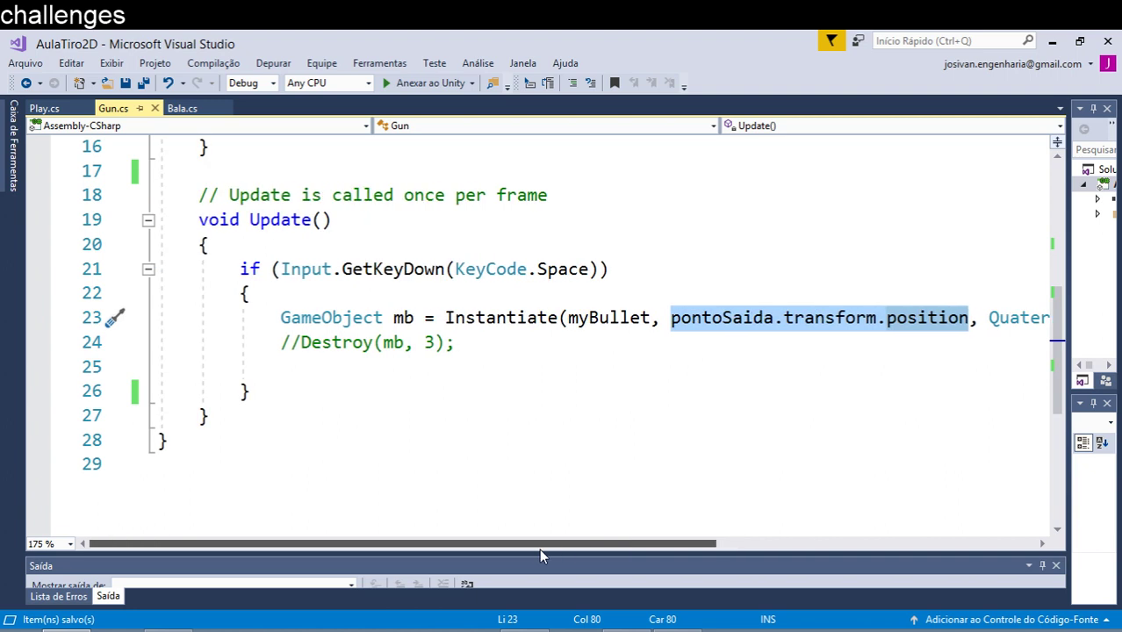
# Step: Add blank lines below the Space block and highlight its condition and bullet-spawning lines
pyautogui.click(271, 400)
pyautogui.press('Return')
pyautogui.press('Return')
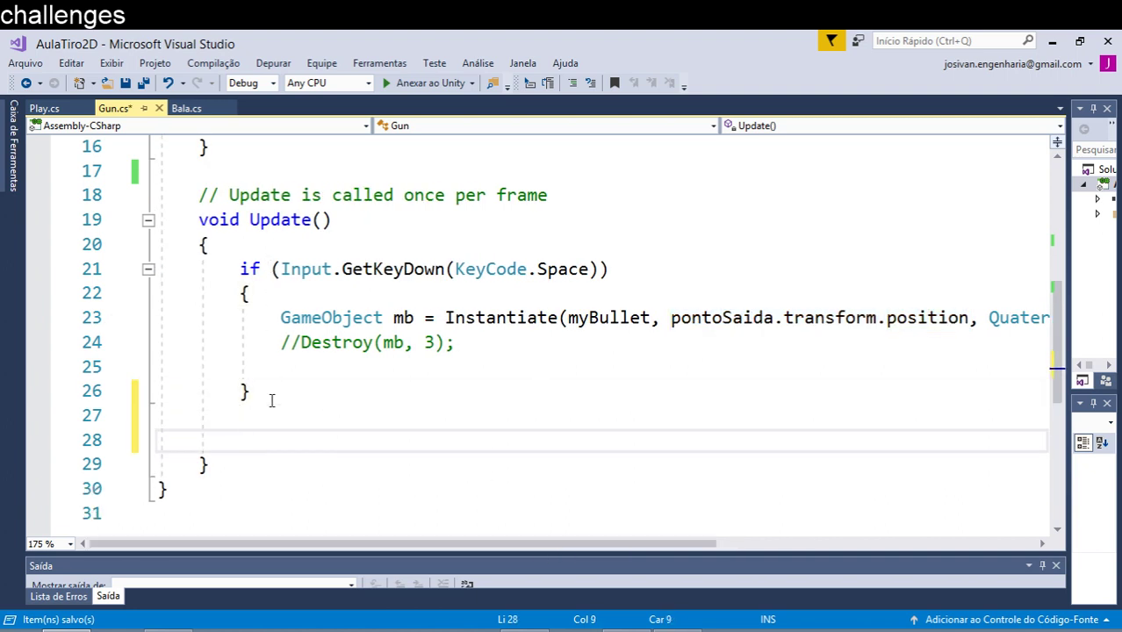
pyautogui.click(281, 268)
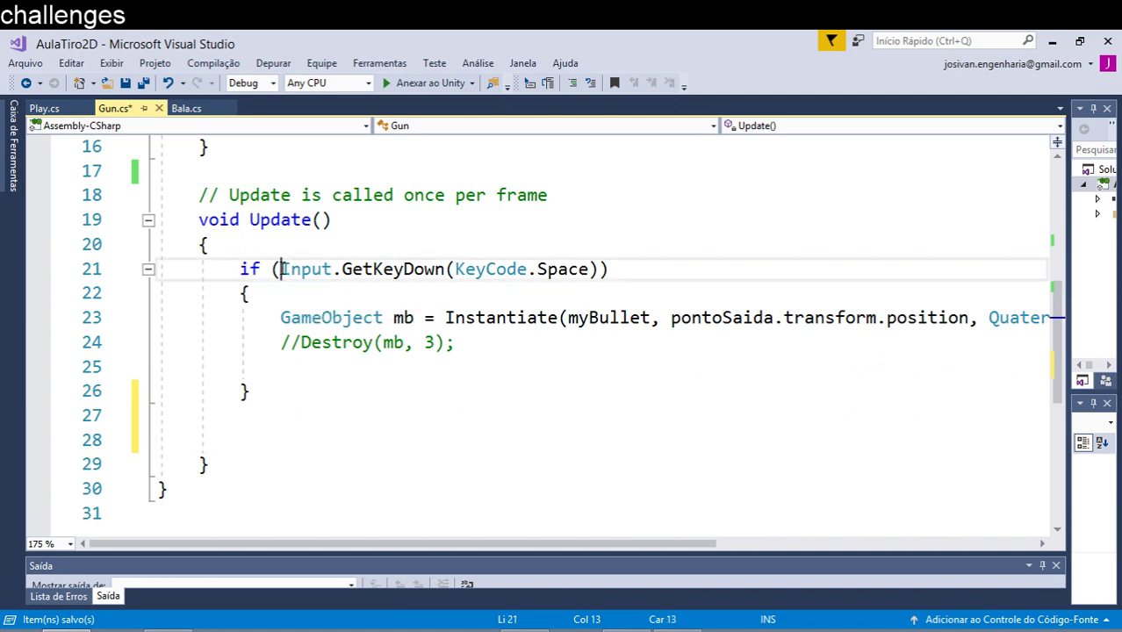
pyautogui.moveTo(281, 269); pyautogui.dragTo(602, 283)
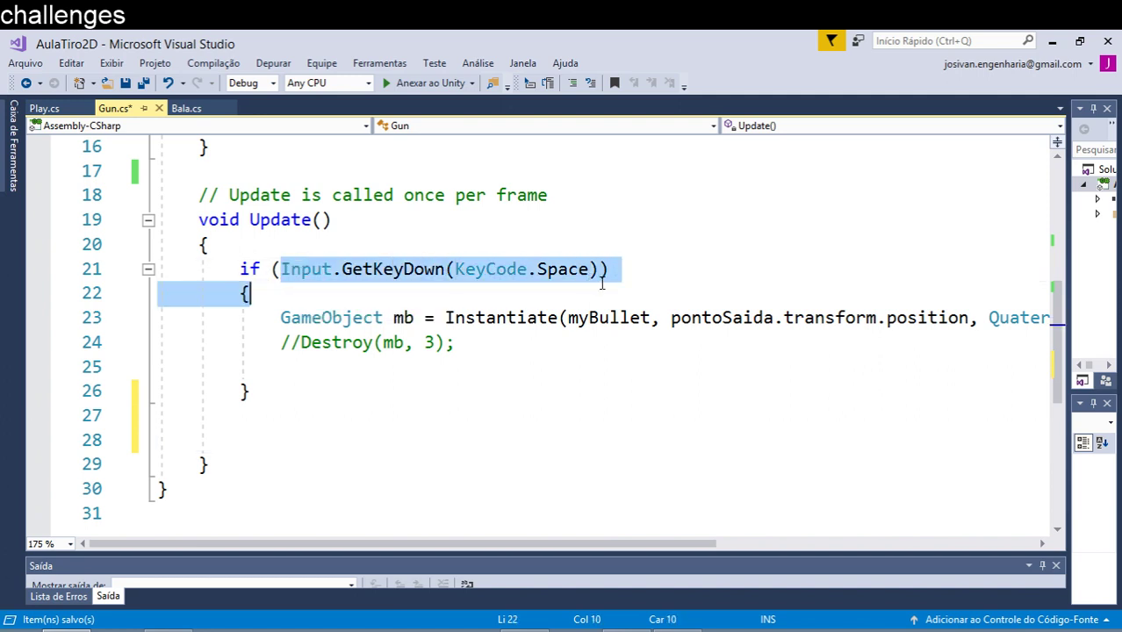
pyautogui.click(291, 342)
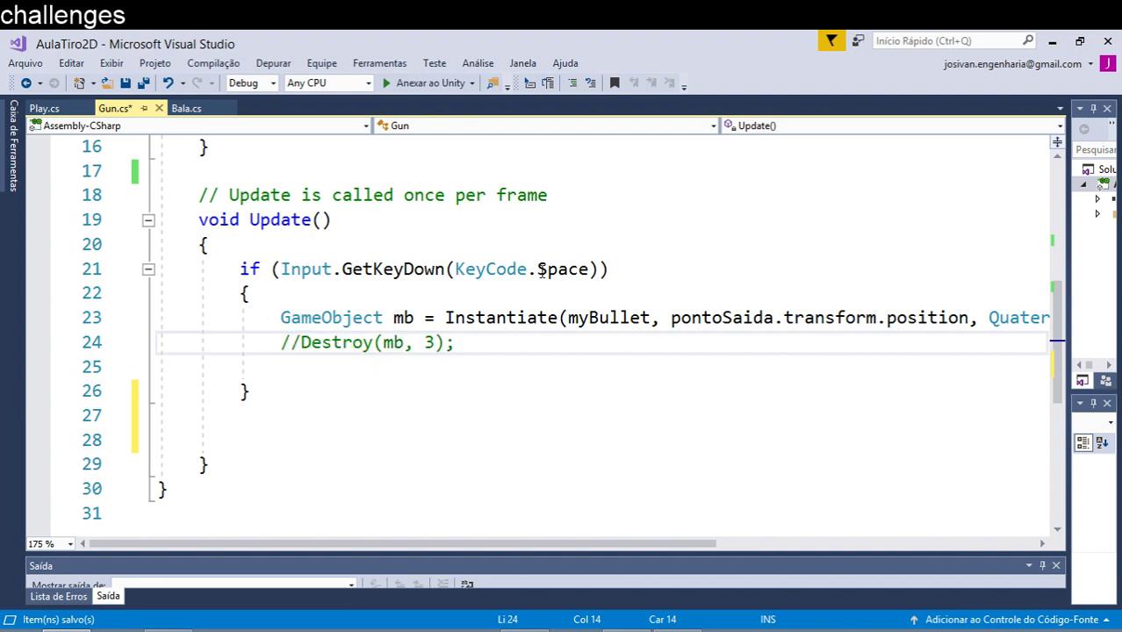
pyautogui.moveTo(280, 317); pyautogui.dragTo(489, 341)
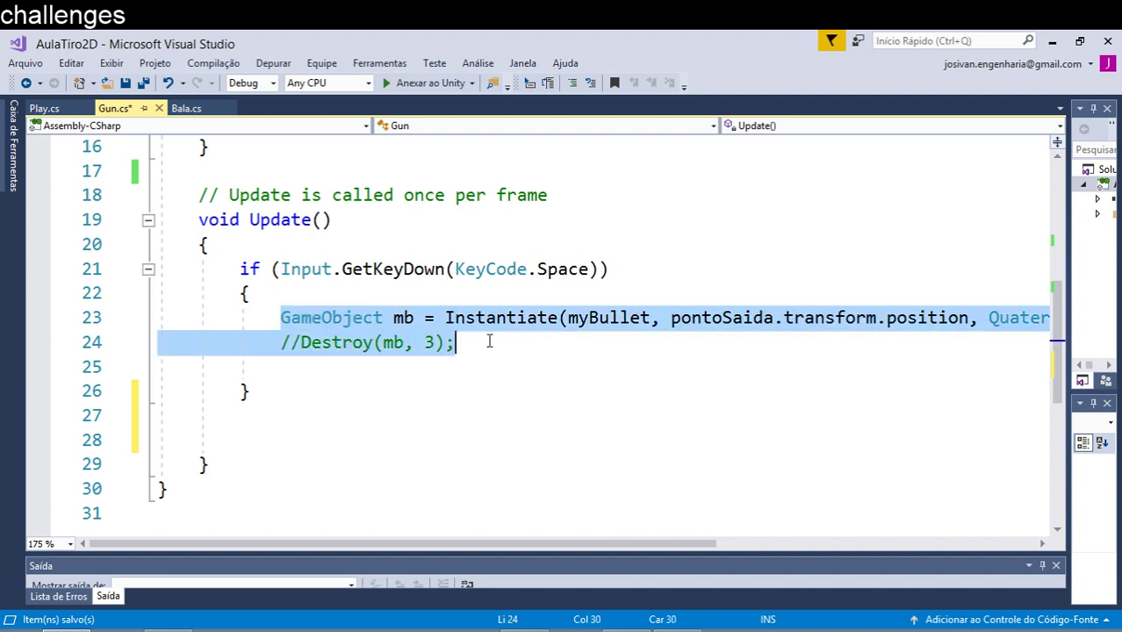
# Step: Below the Space block, start a new if(Input.GetKeyDown()) statement using IntelliSense
pyautogui.click(245, 418)
pyautogui.press('Return')
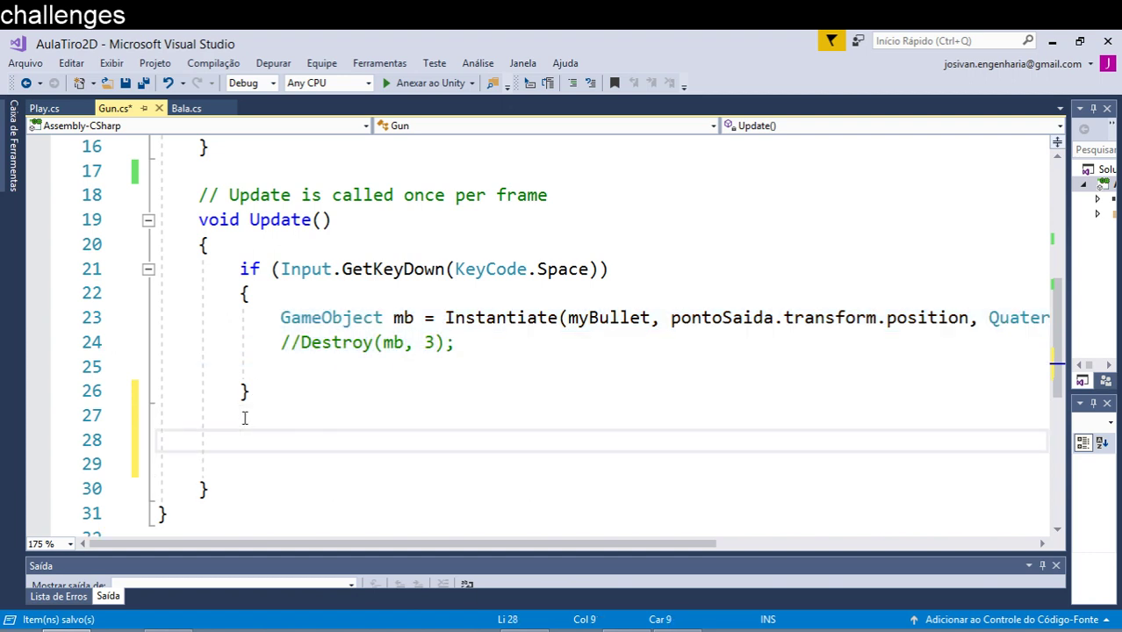
pyautogui.write('if')
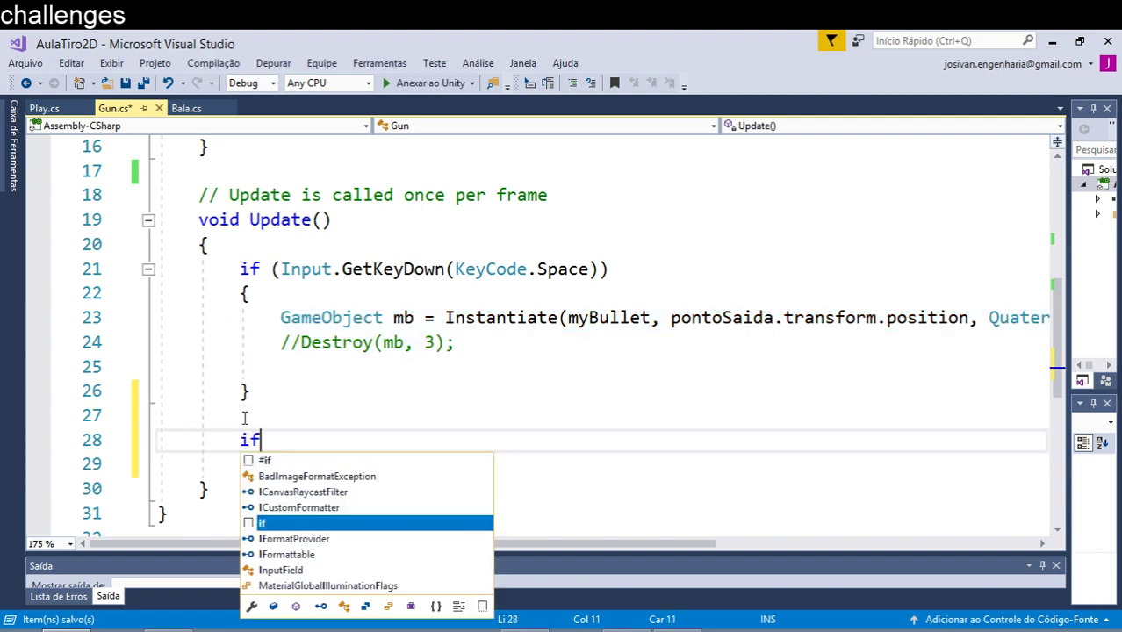
pyautogui.write('()')
pyautogui.press('Left')
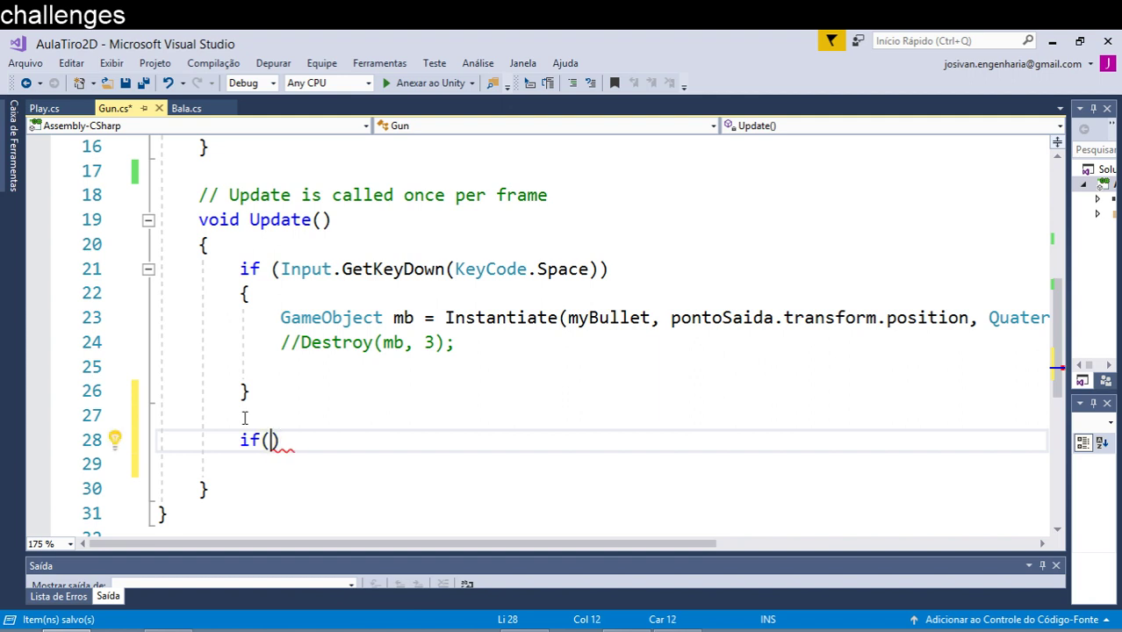
pyautogui.write('I')
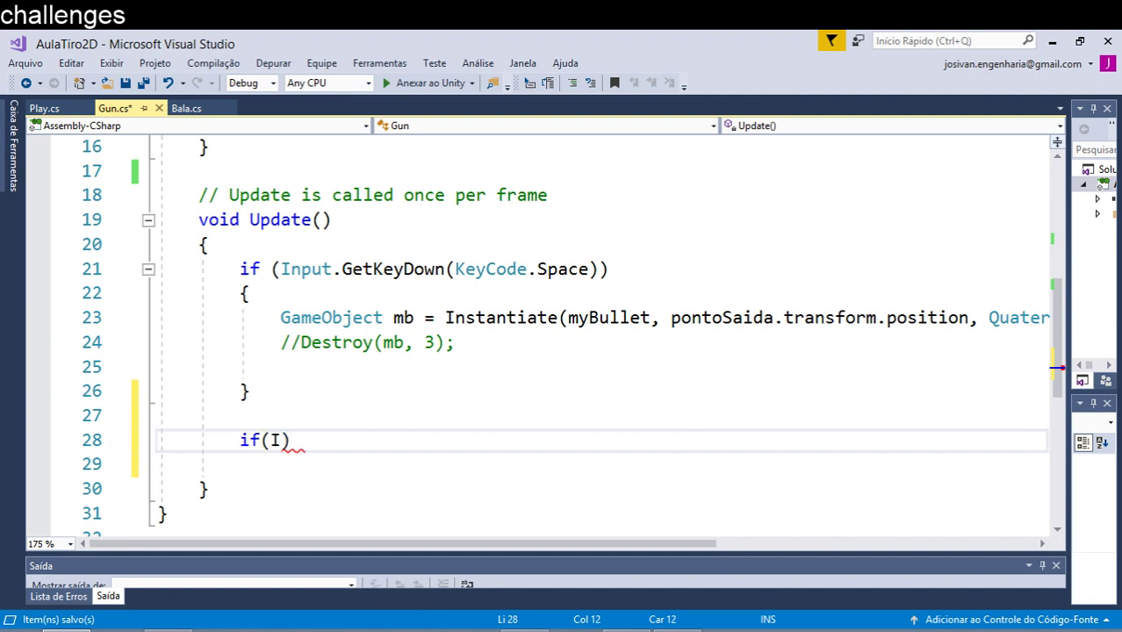
pyautogui.write('nput')
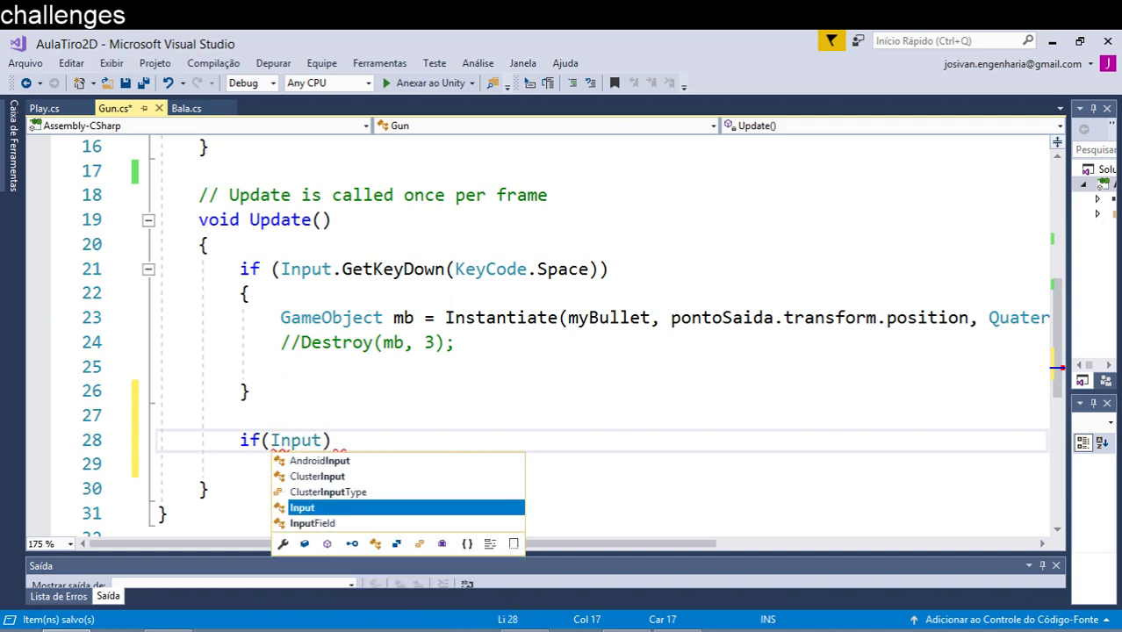
pyautogui.write('.Ge')
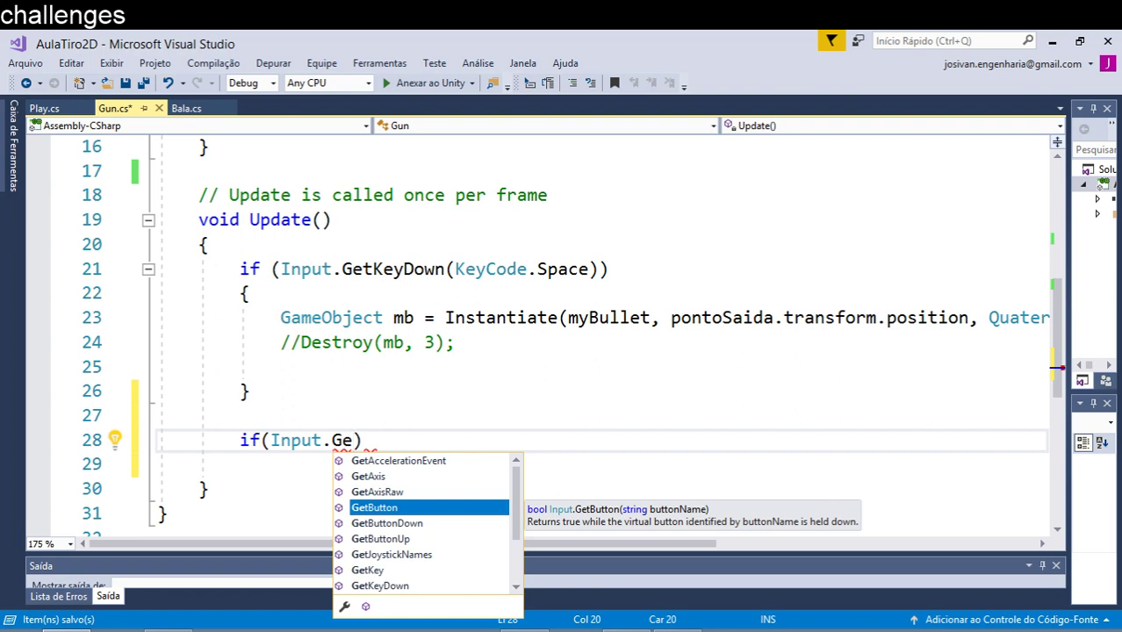
pyautogui.write('tk')
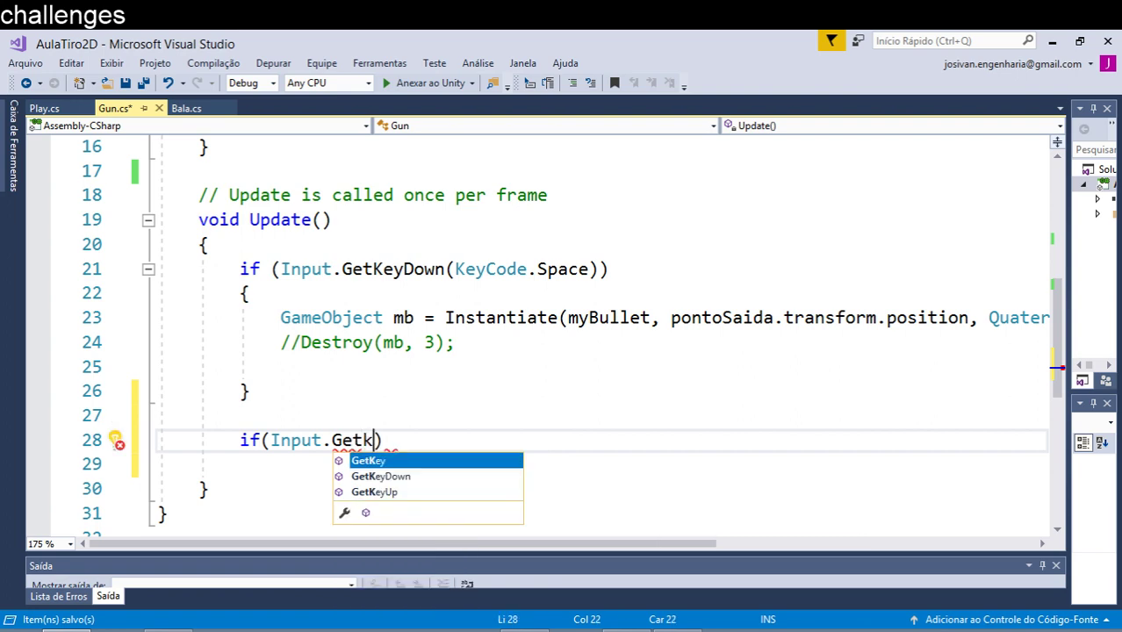
pyautogui.press('Down')
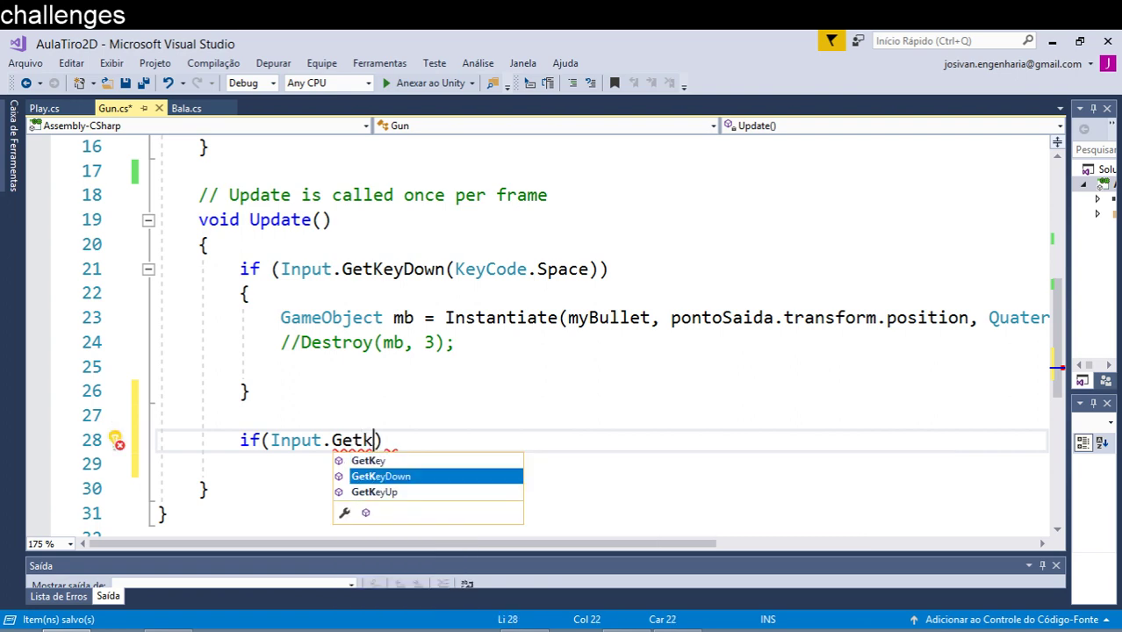
pyautogui.press('Tab')
# Step: Make the if condition check Input.GetKeyDown(KeyCode.UpArrow)
pyautogui.write('()')
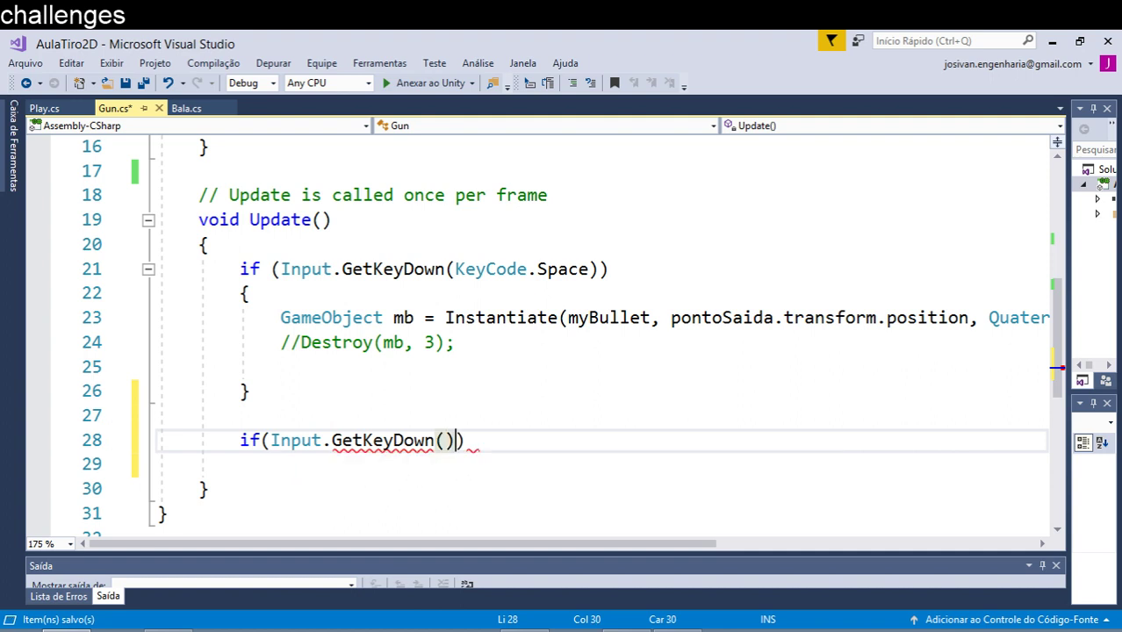
pyautogui.click(446, 440)
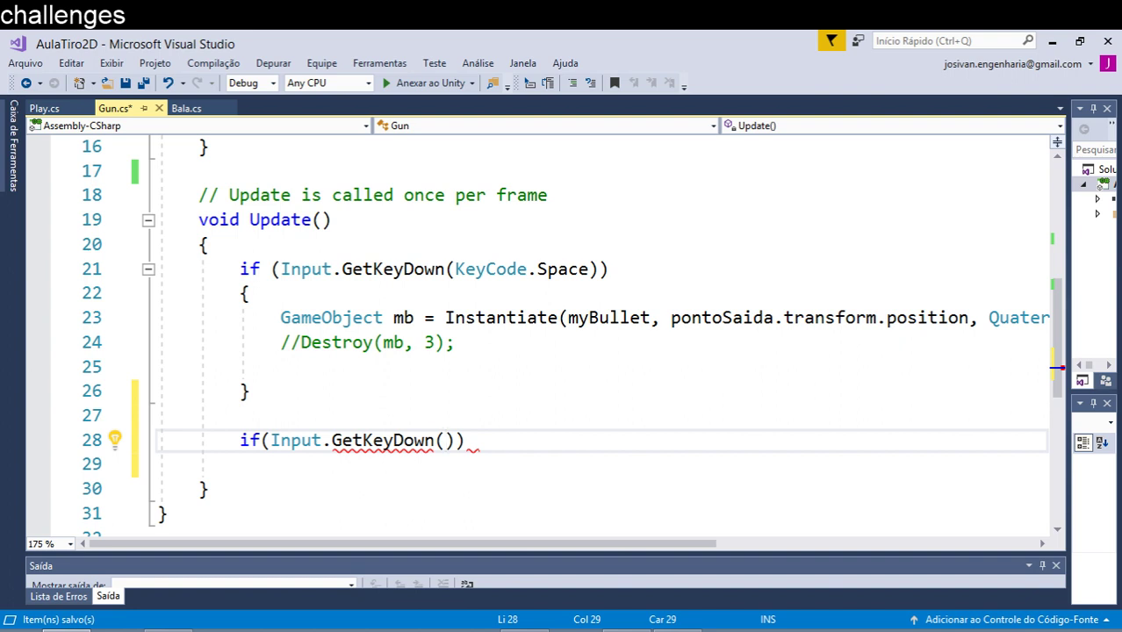
pyautogui.write('Key')
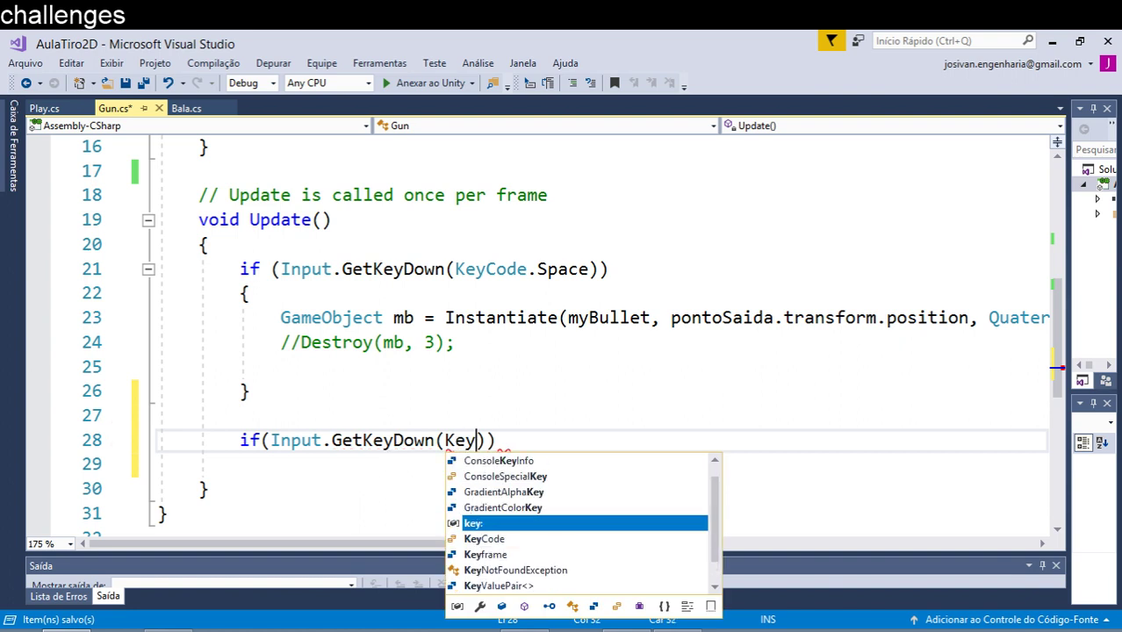
pyautogui.press('Down')
pyautogui.press('Return')
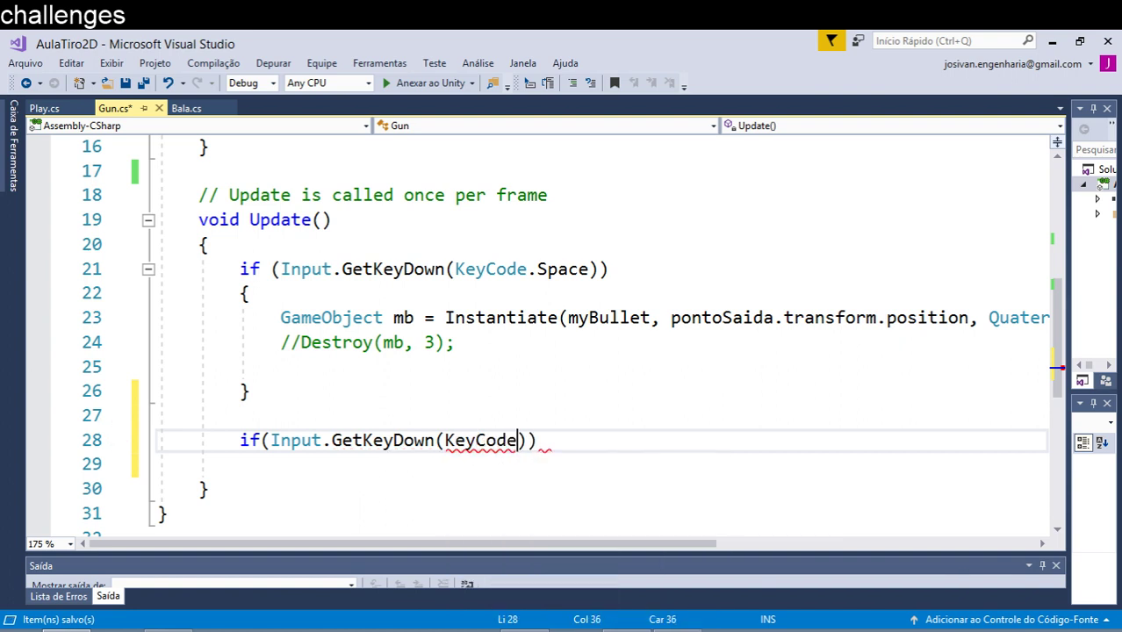
pyautogui.write('.S')
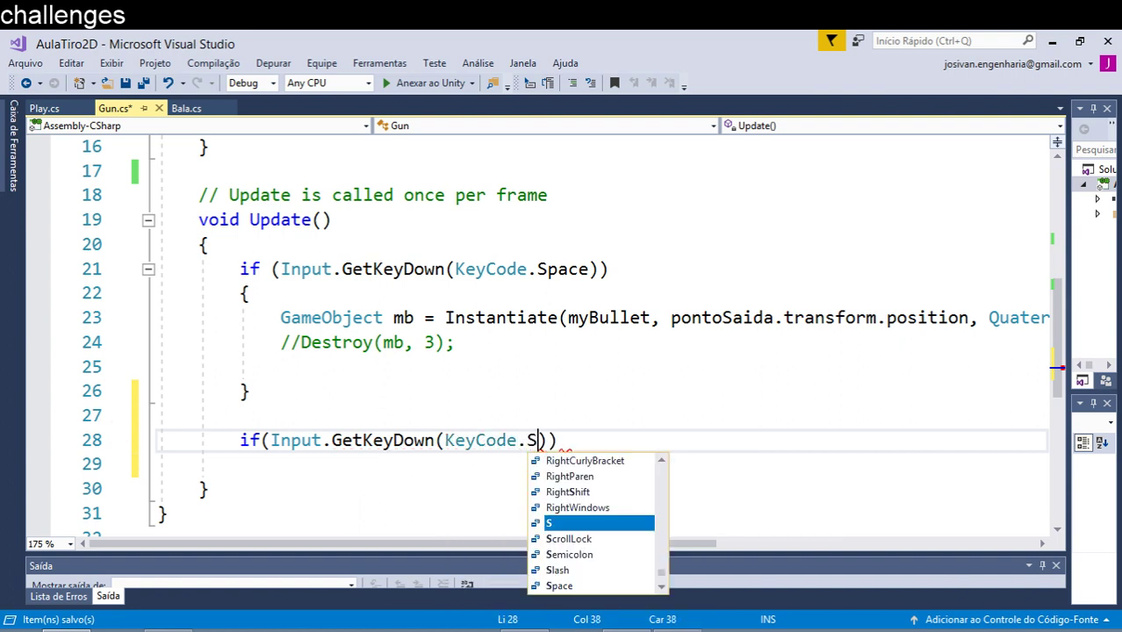
pyautogui.write('p')
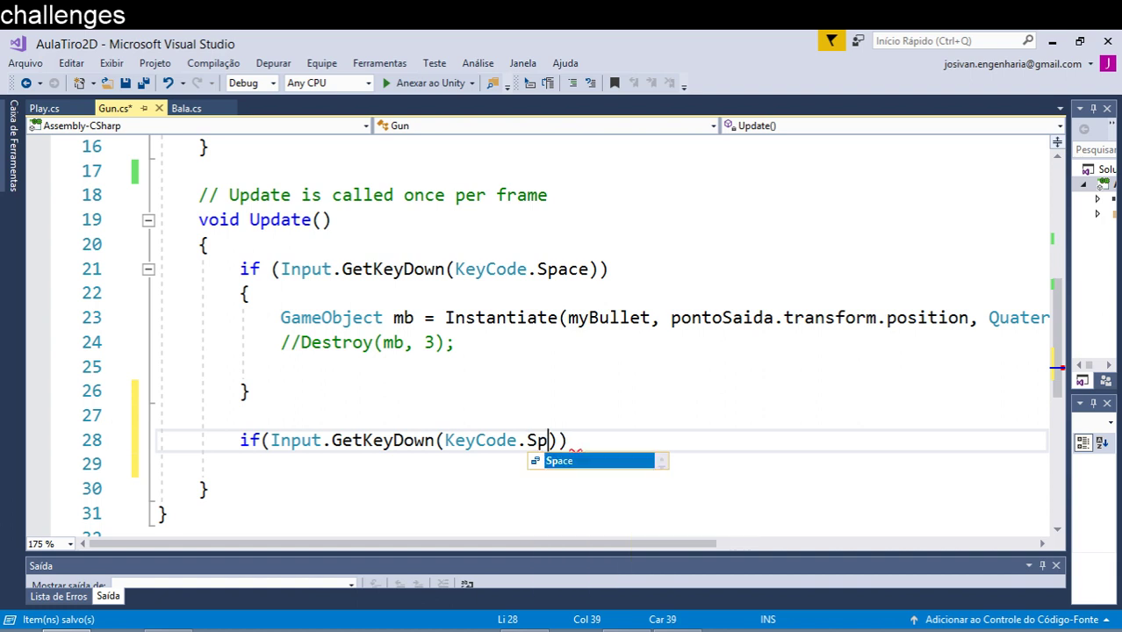
pyautogui.press('Return')
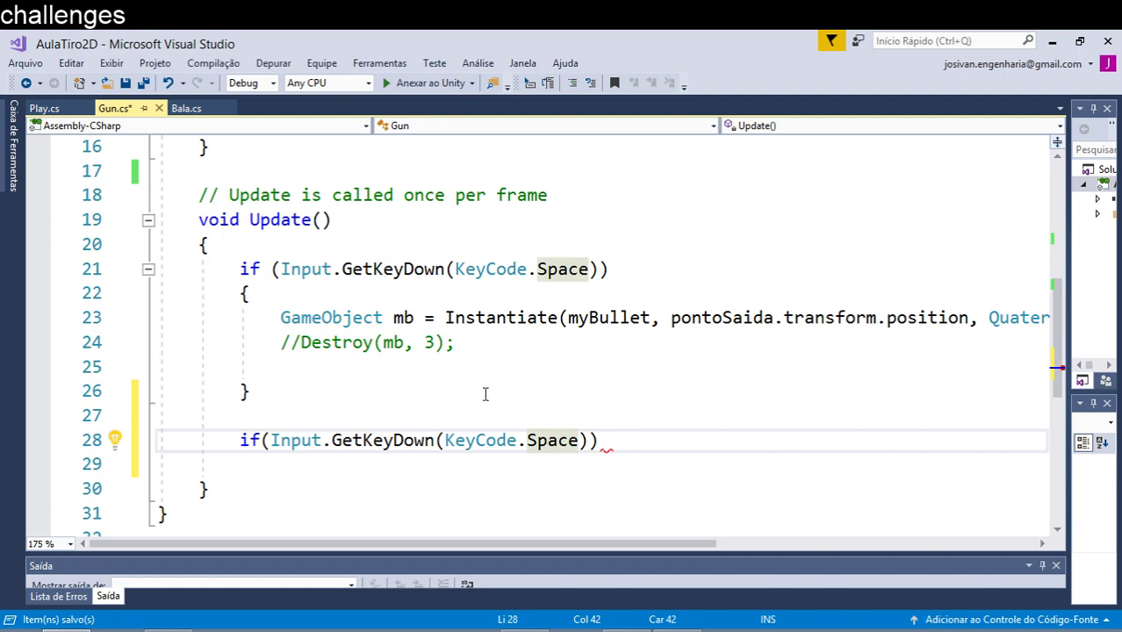
pyautogui.doubleClick(567, 443)
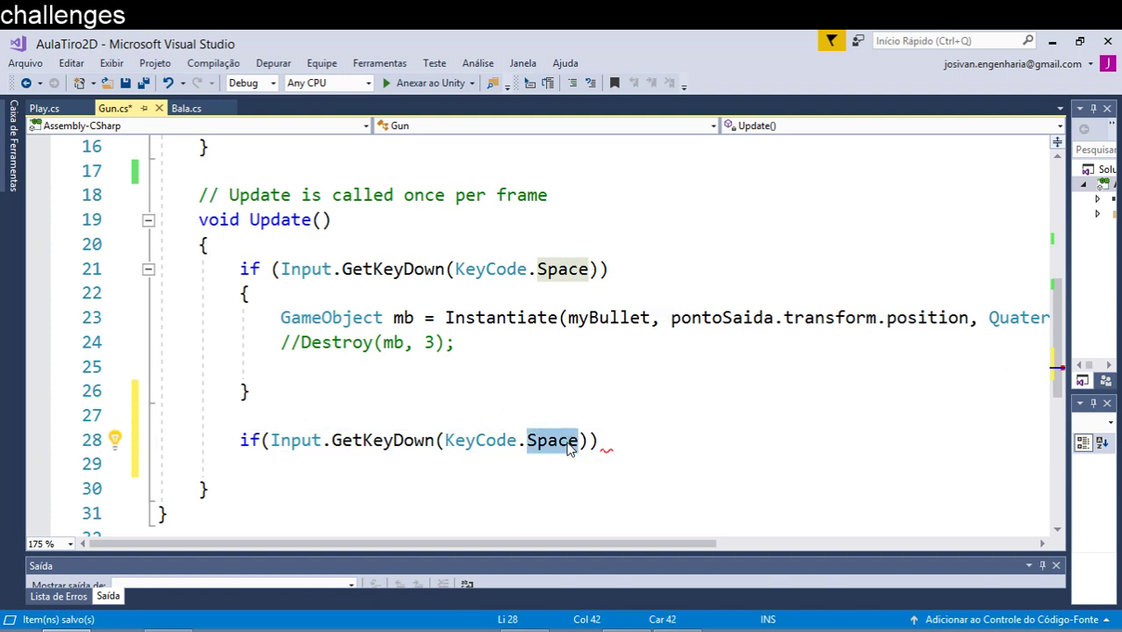
pyautogui.write('U')
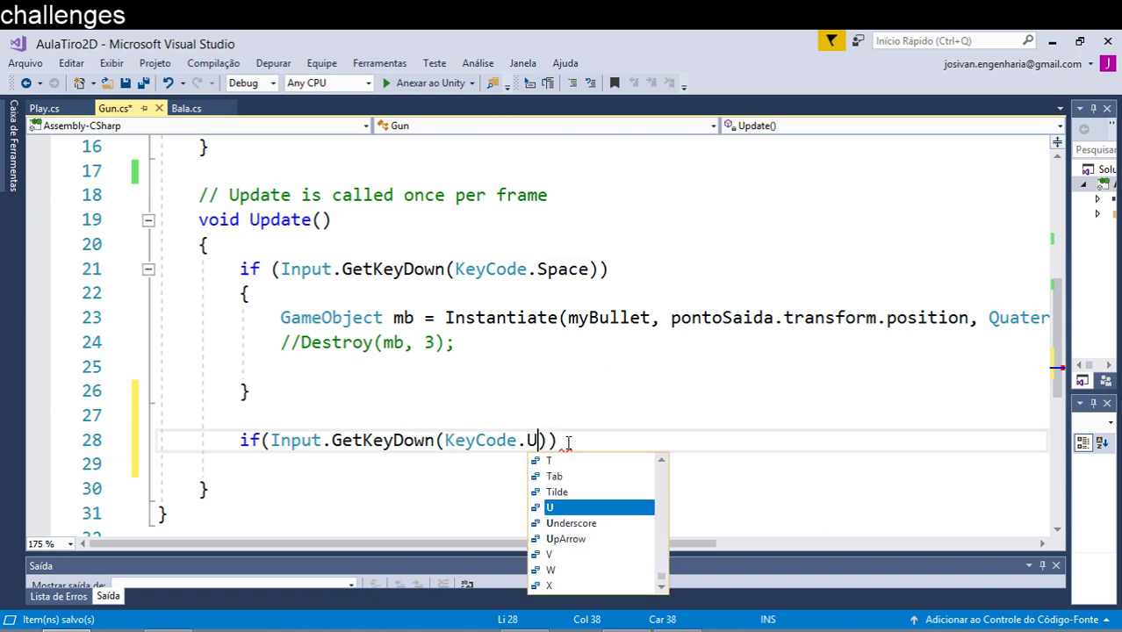
pyautogui.write('p')
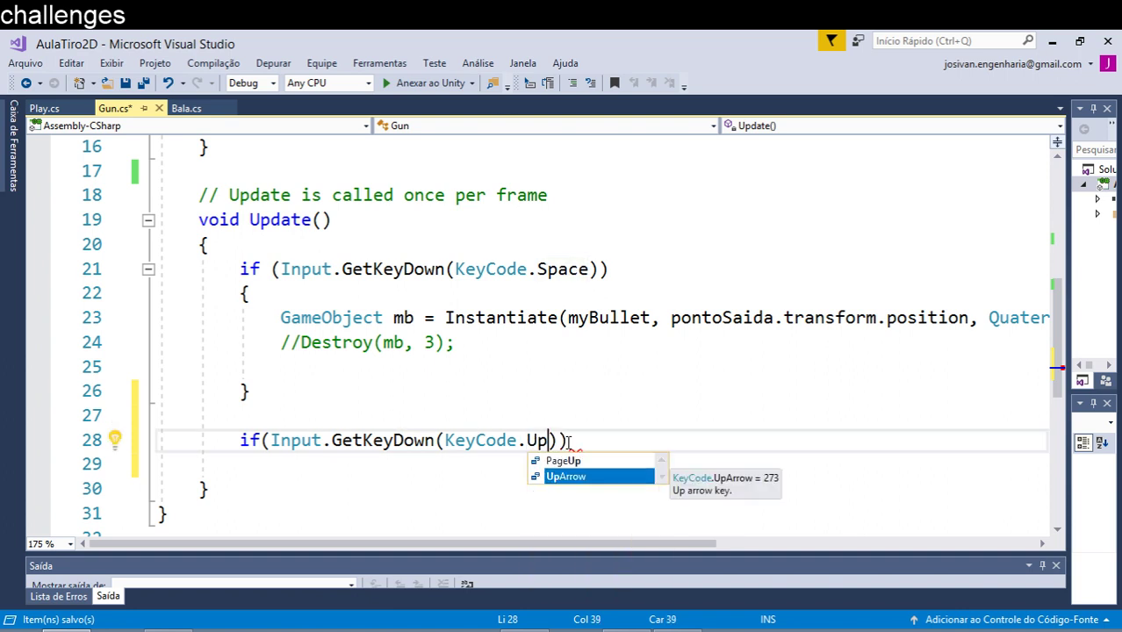
pyautogui.press('Tab')
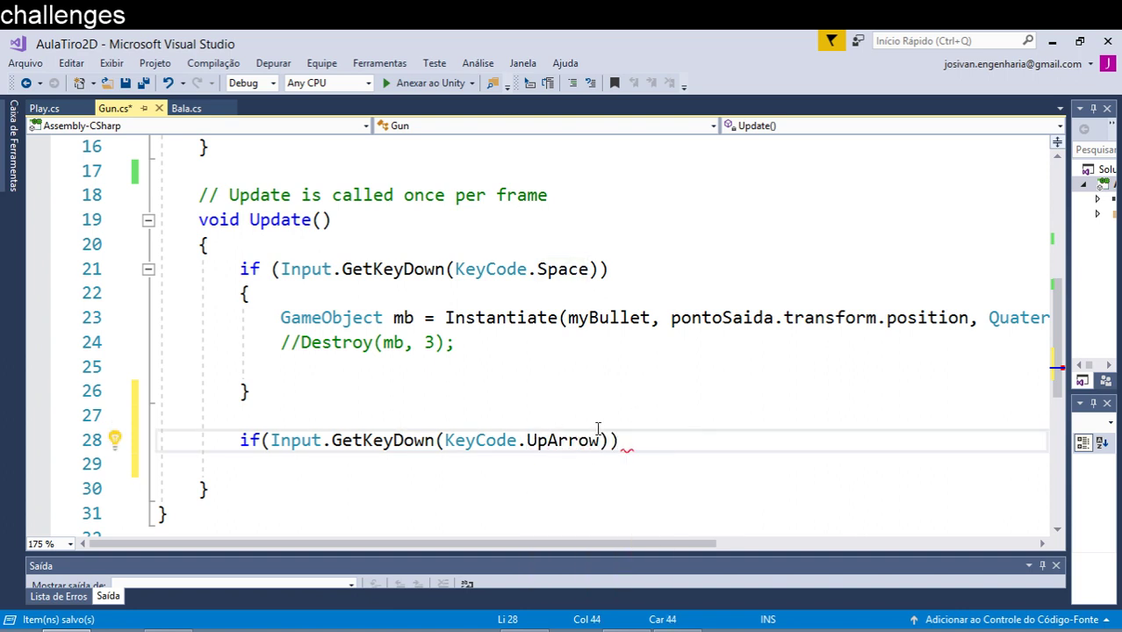
# Step: Add a braced block under the UpArrow condition and begin it with gameObject
pyautogui.click(648, 429)
pyautogui.press('Return')
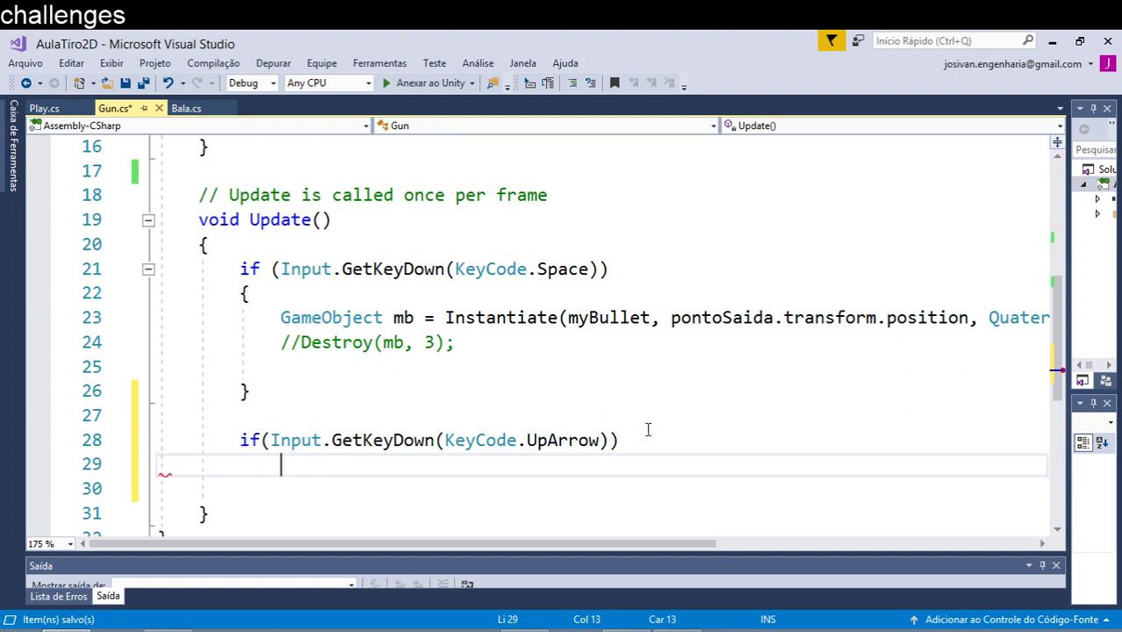
pyautogui.press('BackSpace')
pyautogui.write('{')
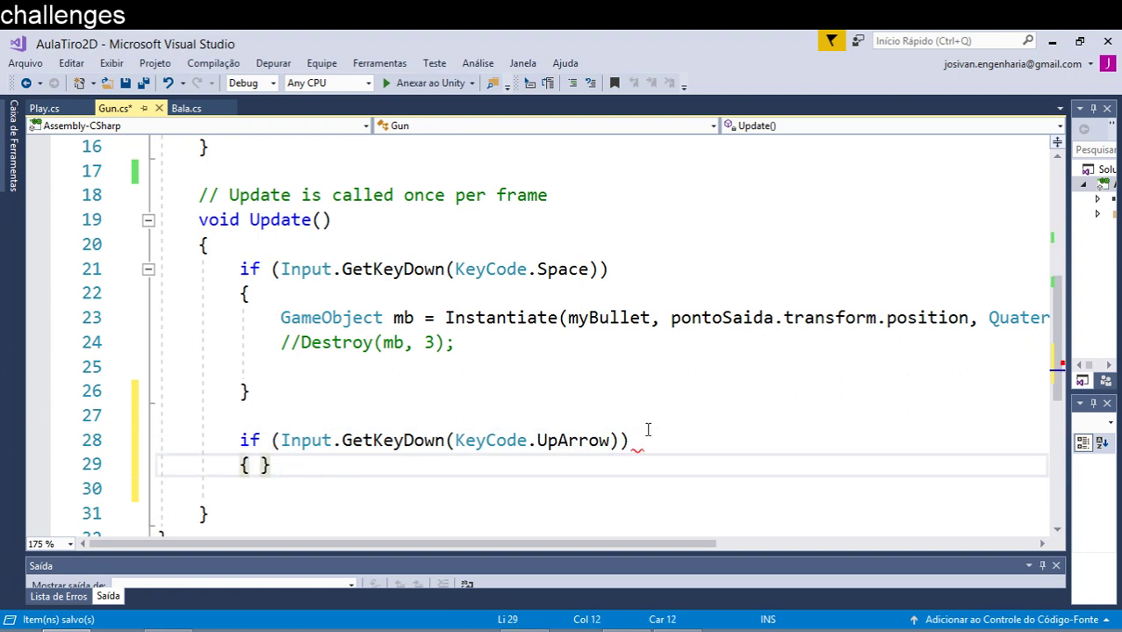
pyautogui.press('Return')
pyautogui.press('Return')
pyautogui.press('Up')
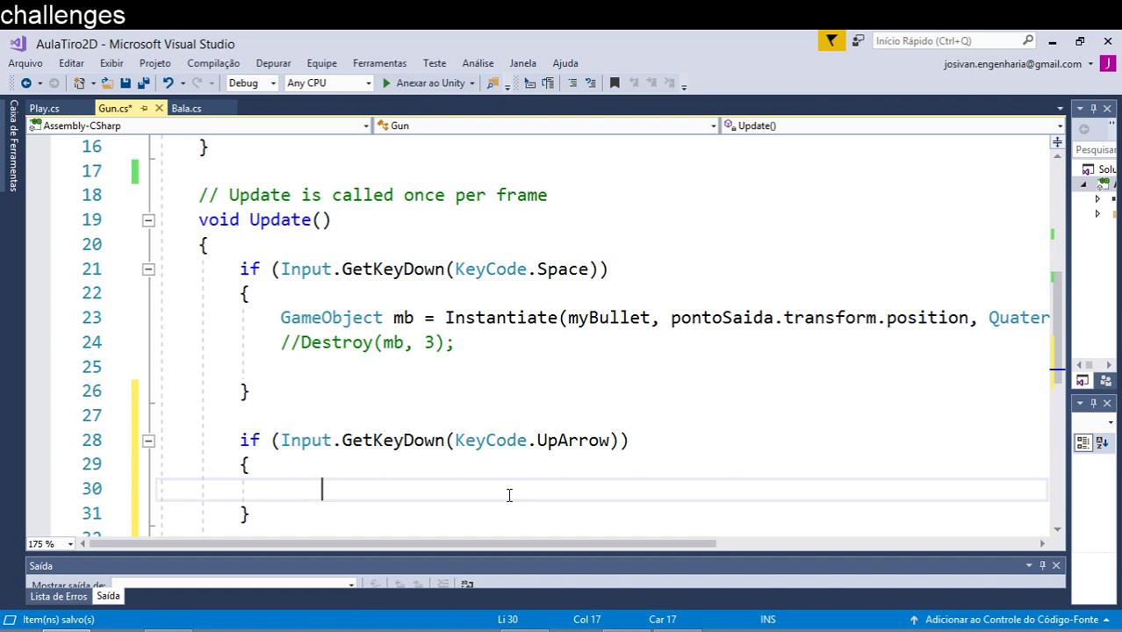
pyautogui.write('g')
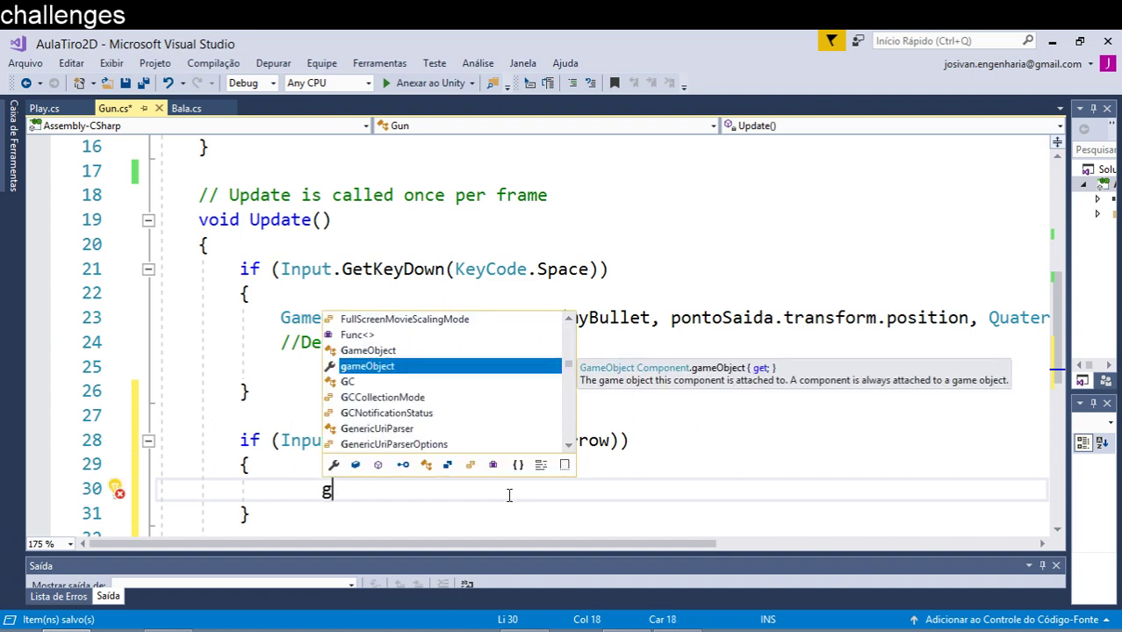
pyautogui.write('a')
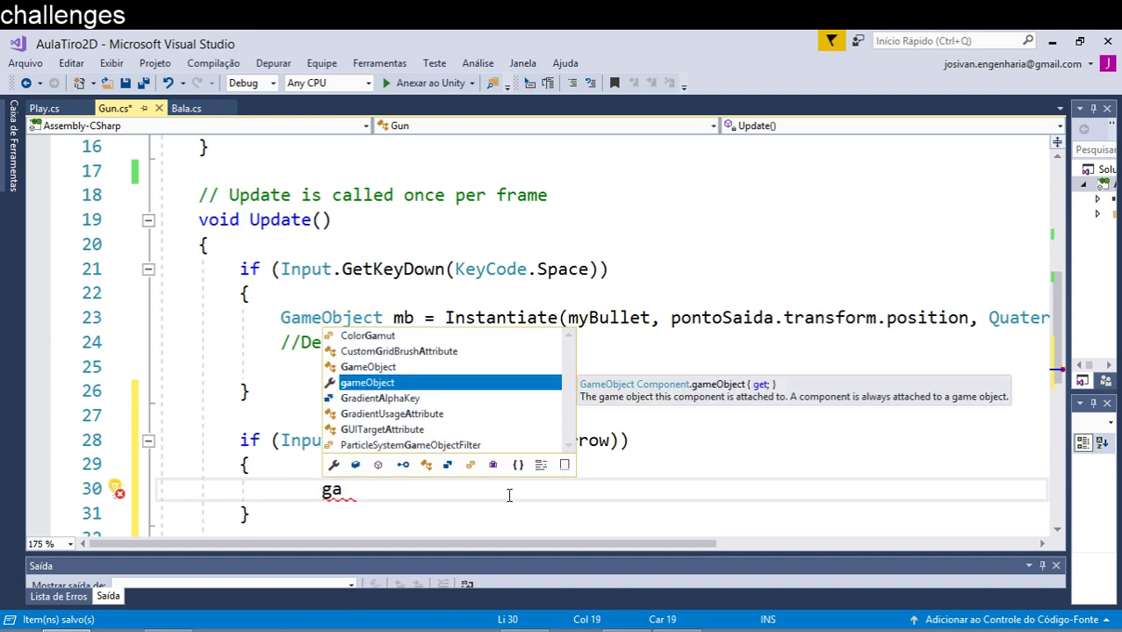
pyautogui.press('Tab')
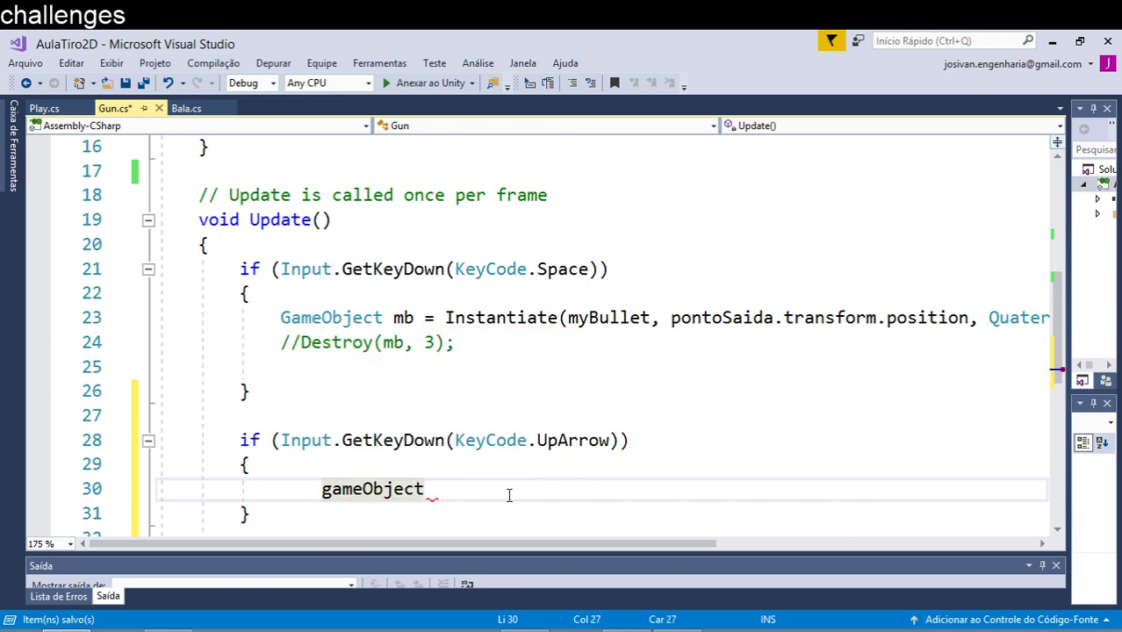
pyautogui.moveTo(403, 502)
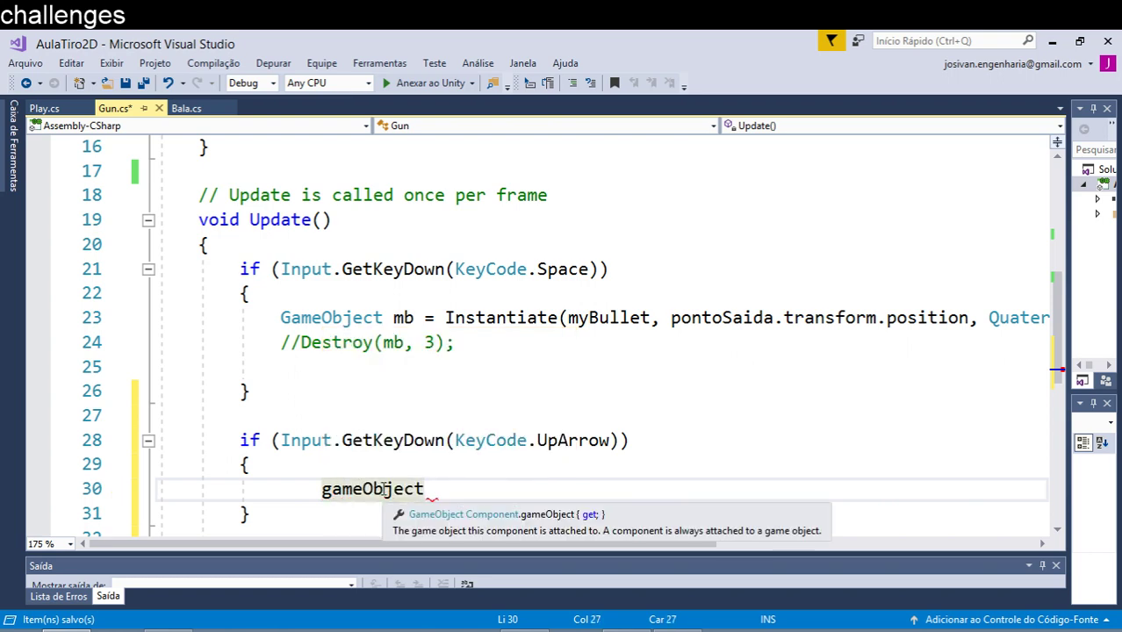
pyautogui.scroll(3, 311, 453)
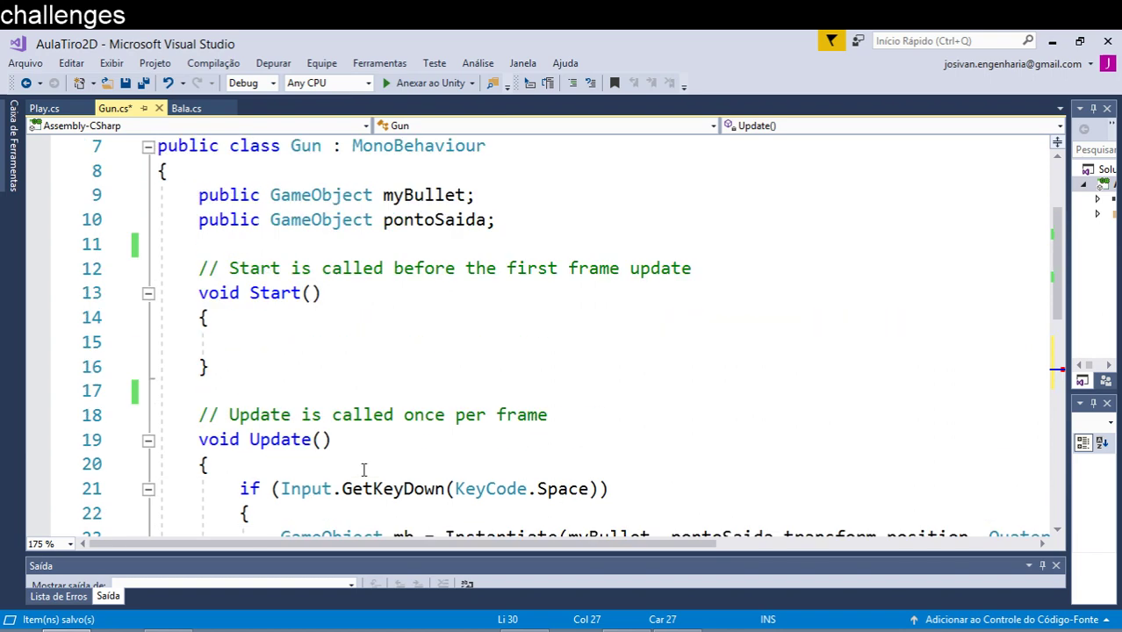
pyautogui.scroll(2, 360, 461)
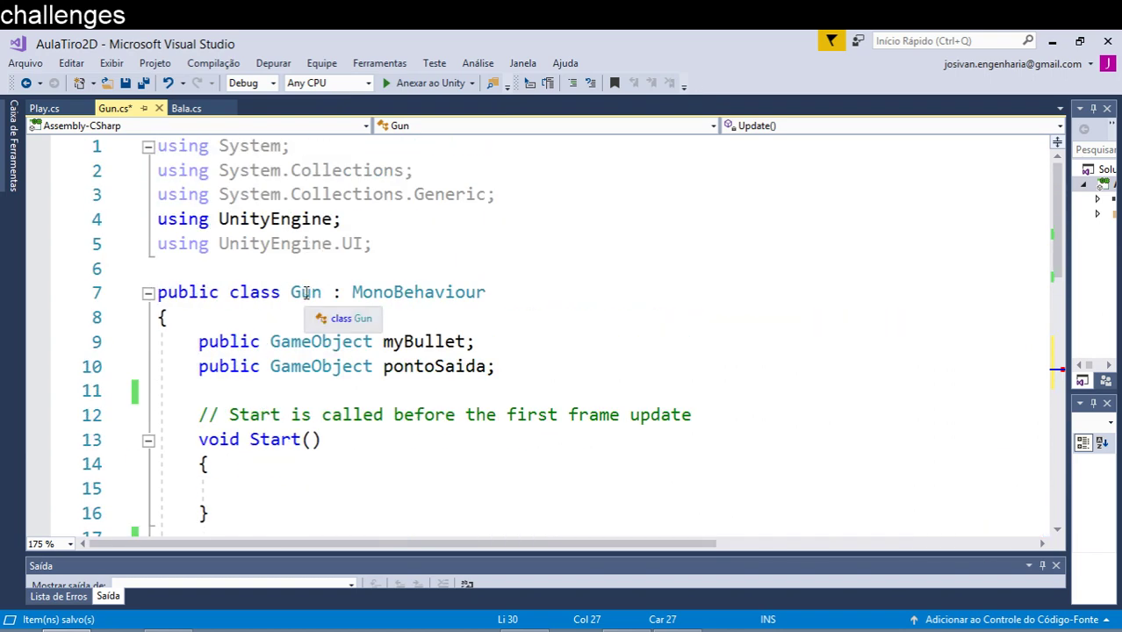
pyautogui.moveTo(429, 303)
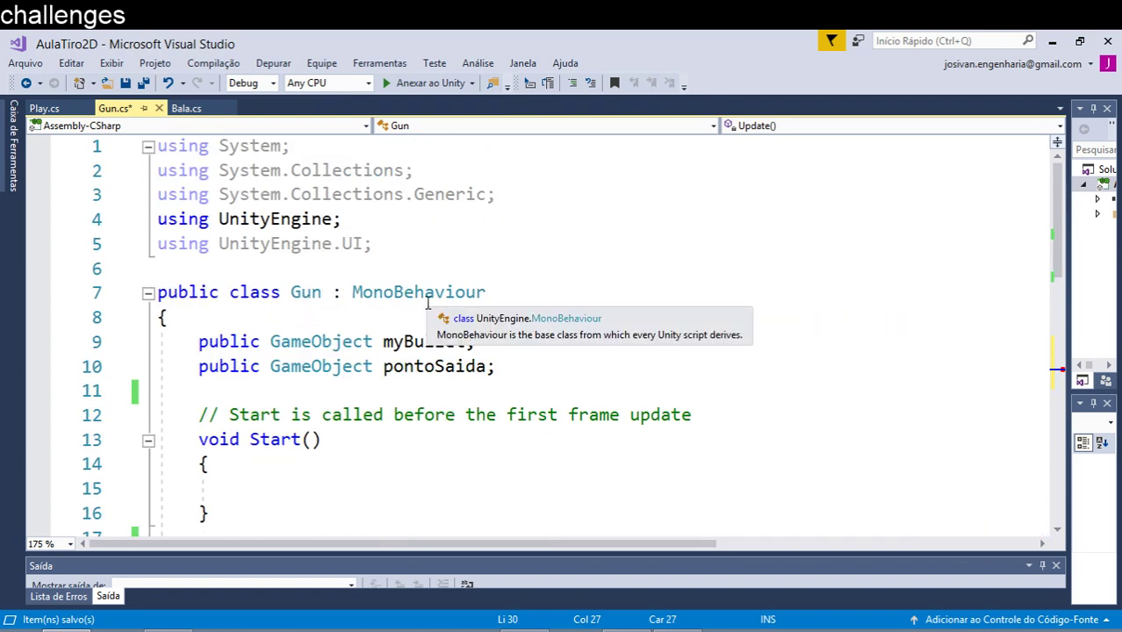
pyautogui.scroll(-4, 381, 334)
pyautogui.scroll(-4, 381, 334)
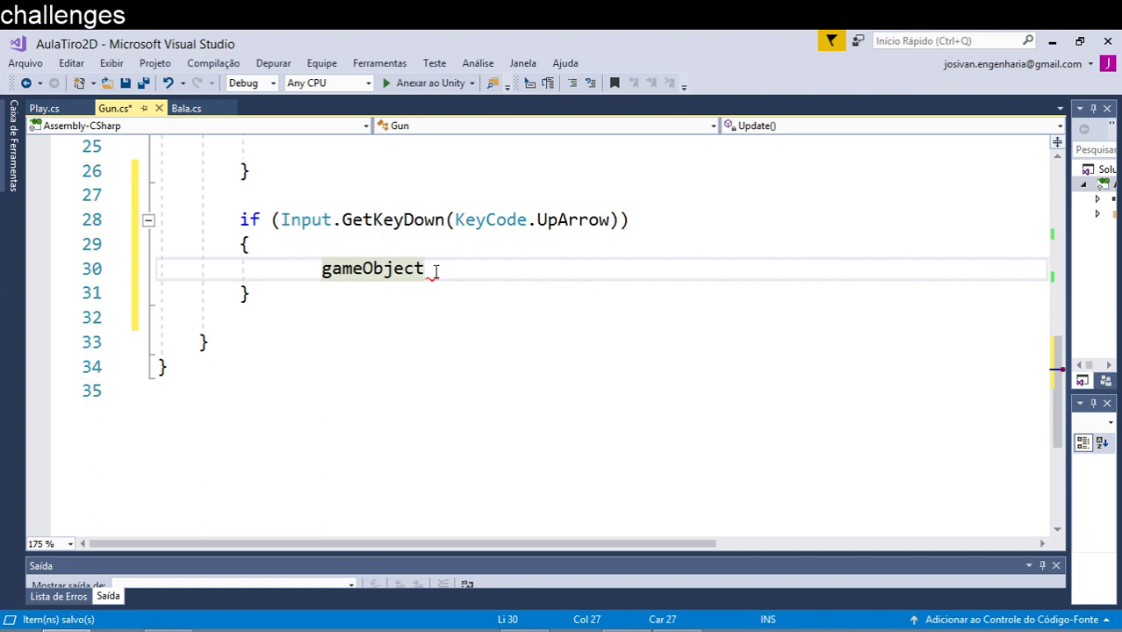
# Step: Complete the line as gameObject.transform.Translate(0, 1, 0);
pyautogui.write('.tr')
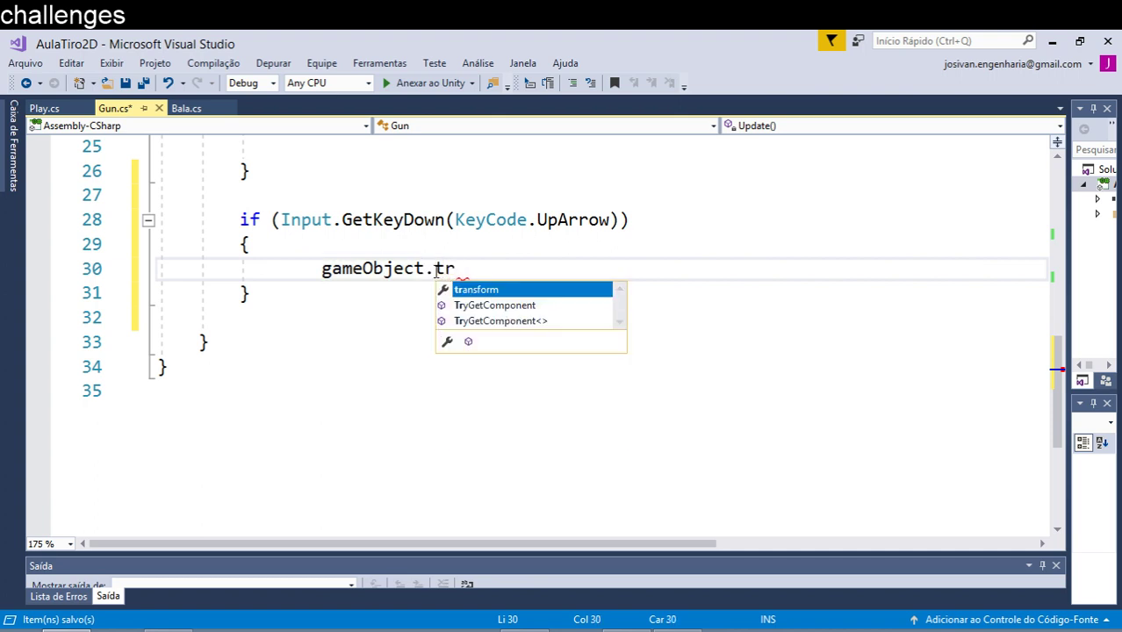
pyautogui.press('Tab')
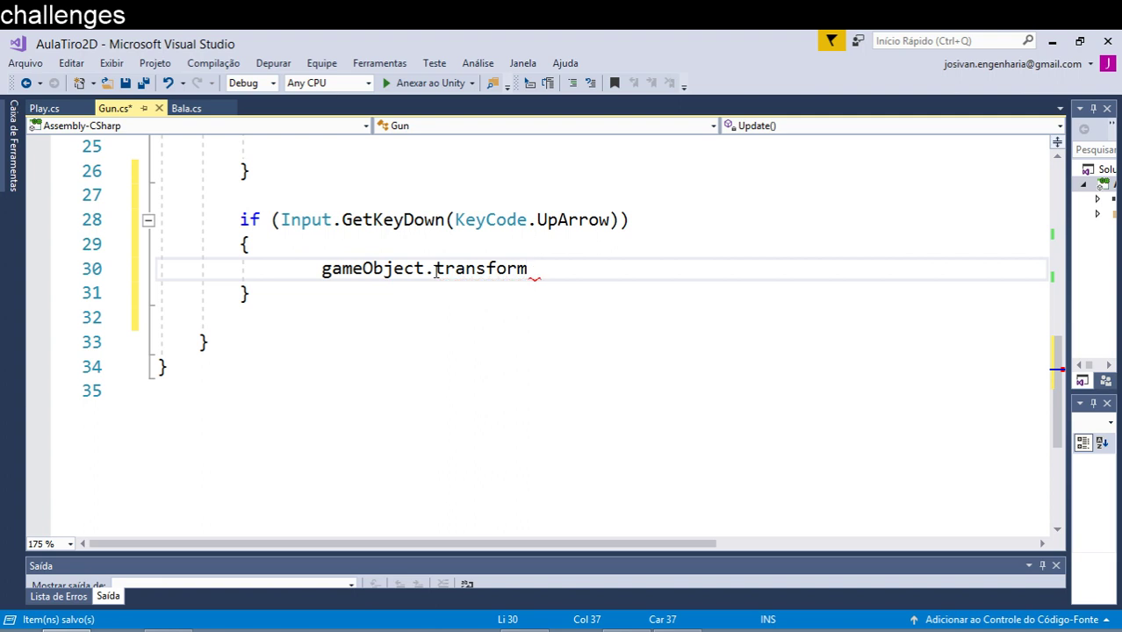
pyautogui.write('.')
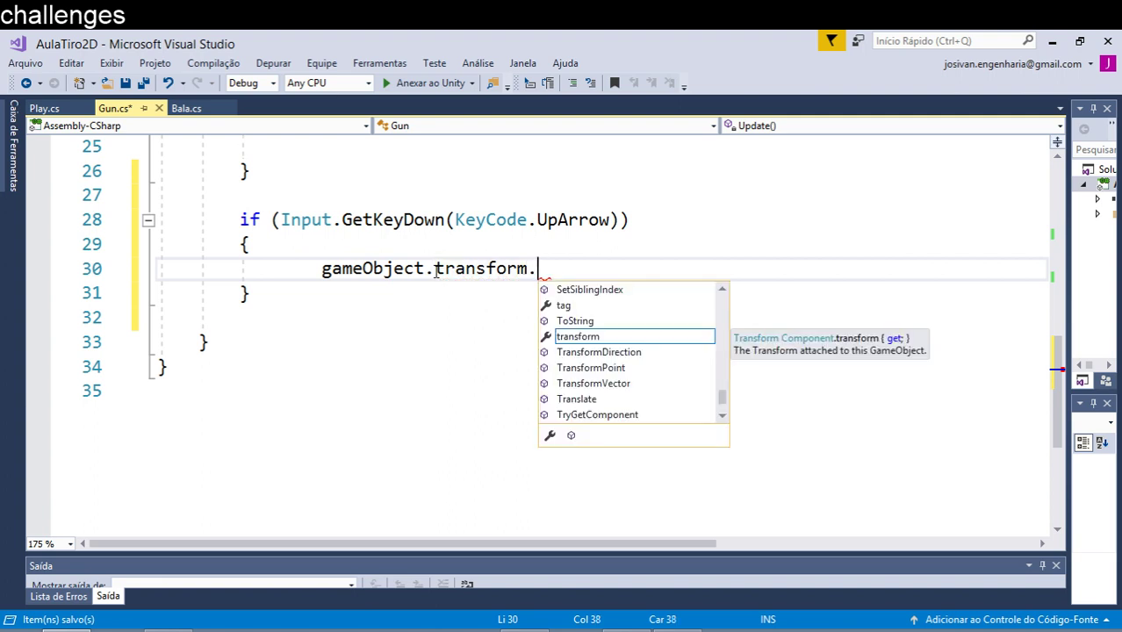
pyautogui.press('Down')
pyautogui.press('Down')
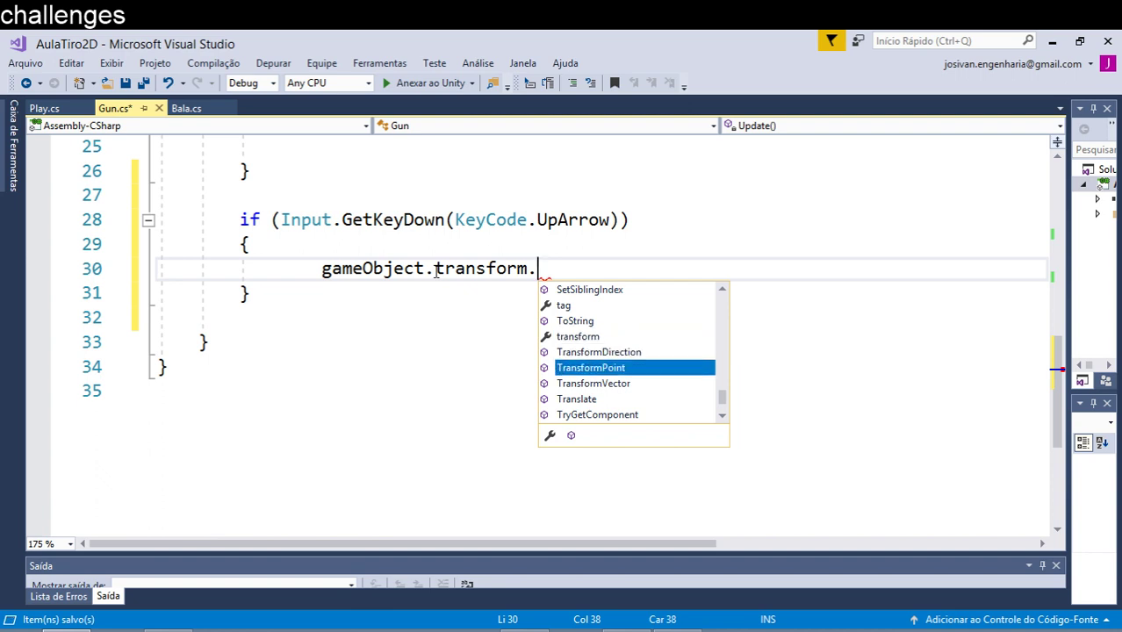
pyautogui.press('Down')
pyautogui.press('Down')
pyautogui.press('Down')
pyautogui.press('Up')
pyautogui.press('Tab')
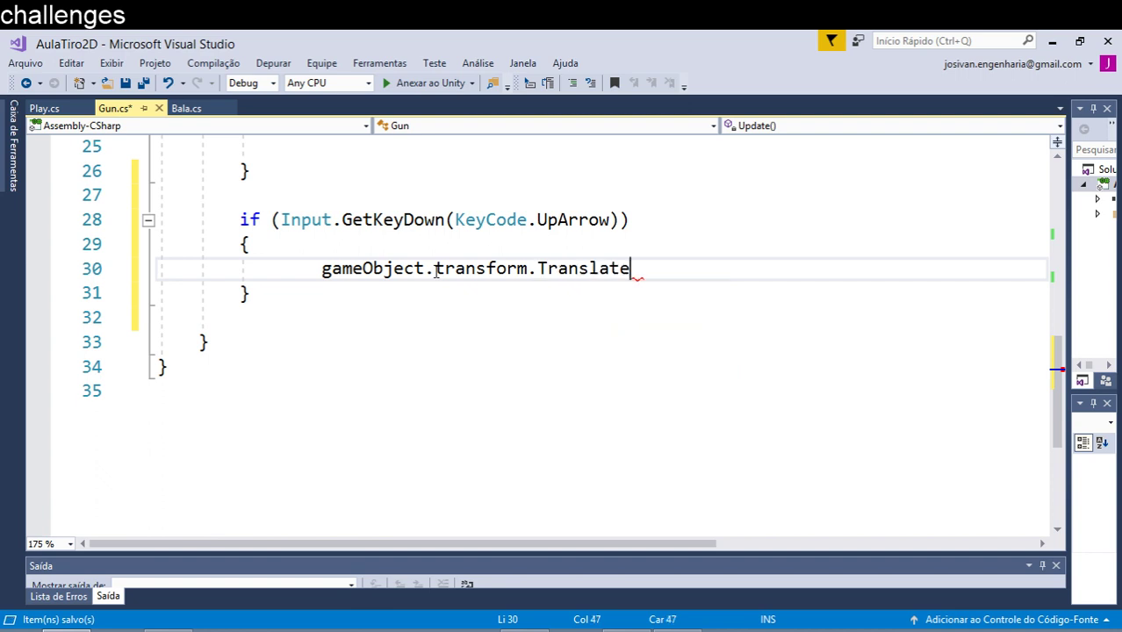
pyautogui.write('()')
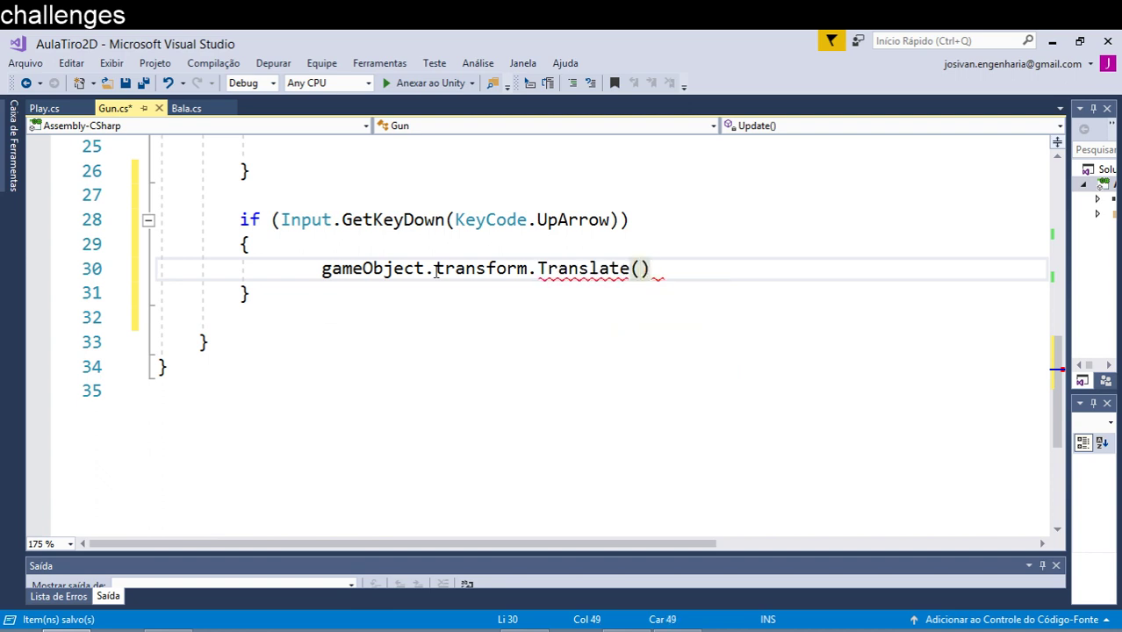
pyautogui.write(';')
pyautogui.press('Left')
pyautogui.press('Left')
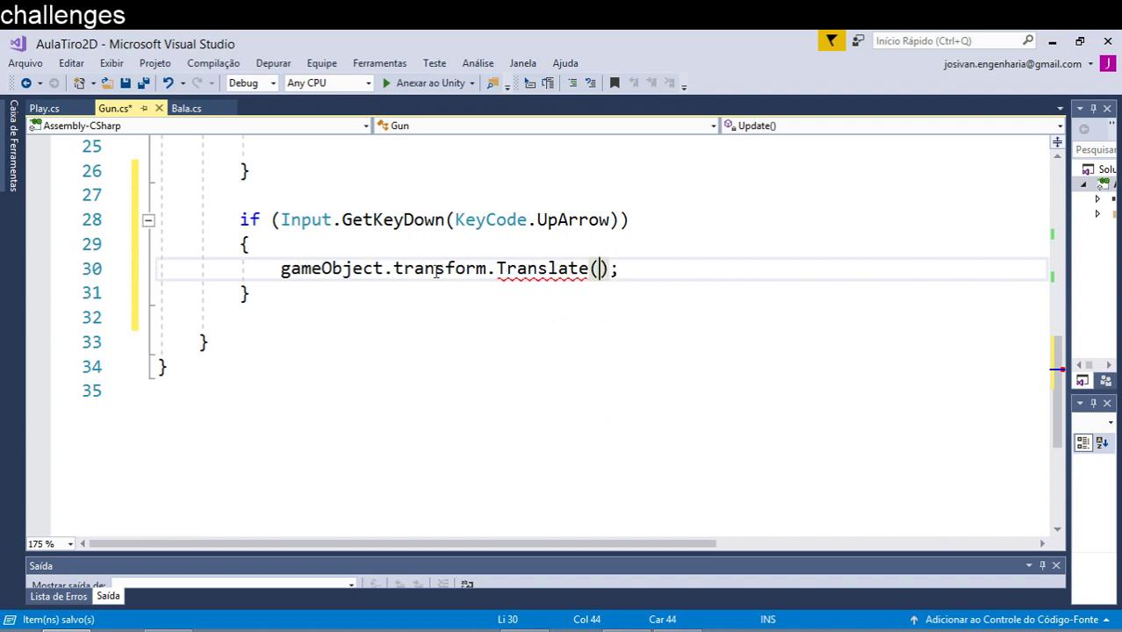
pyautogui.write('0')
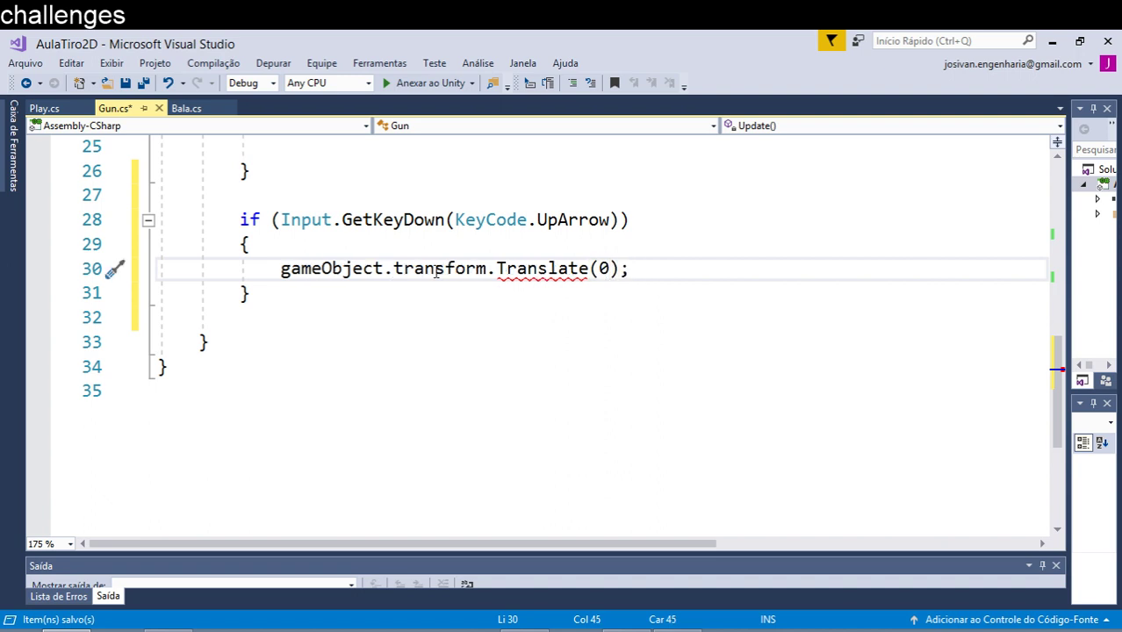
pyautogui.write(', ')
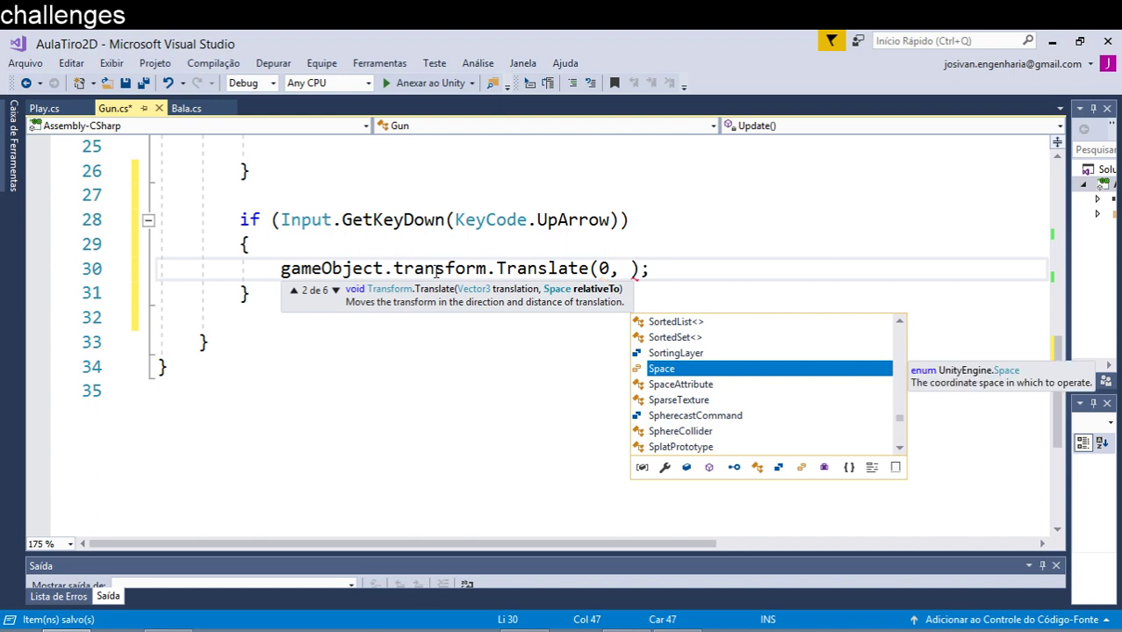
pyautogui.write('1, ')
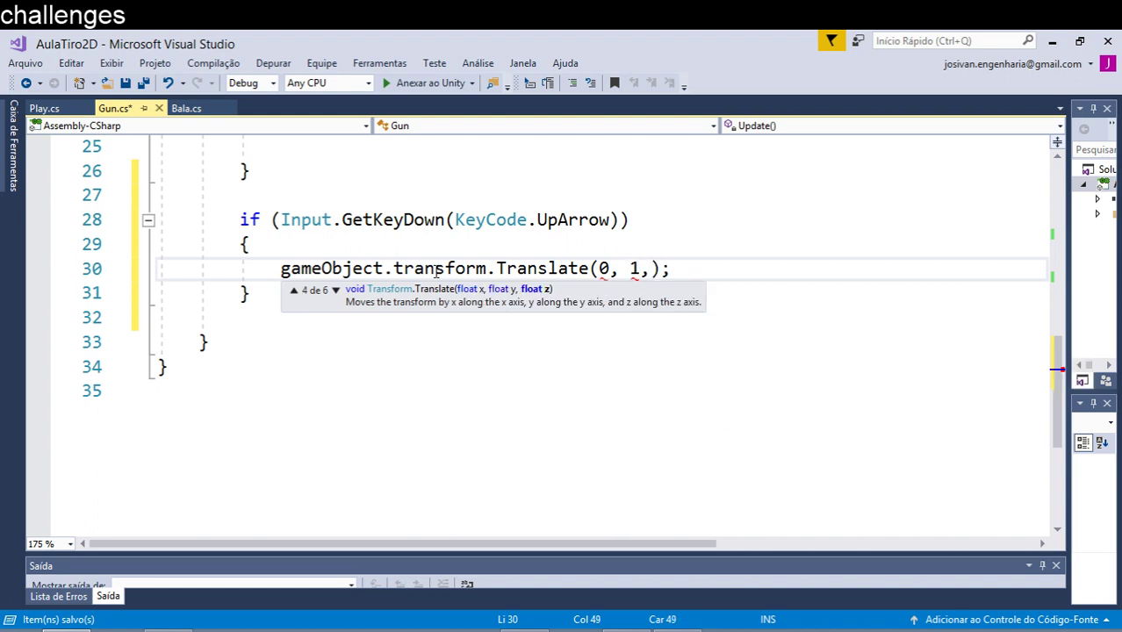
pyautogui.write('0')
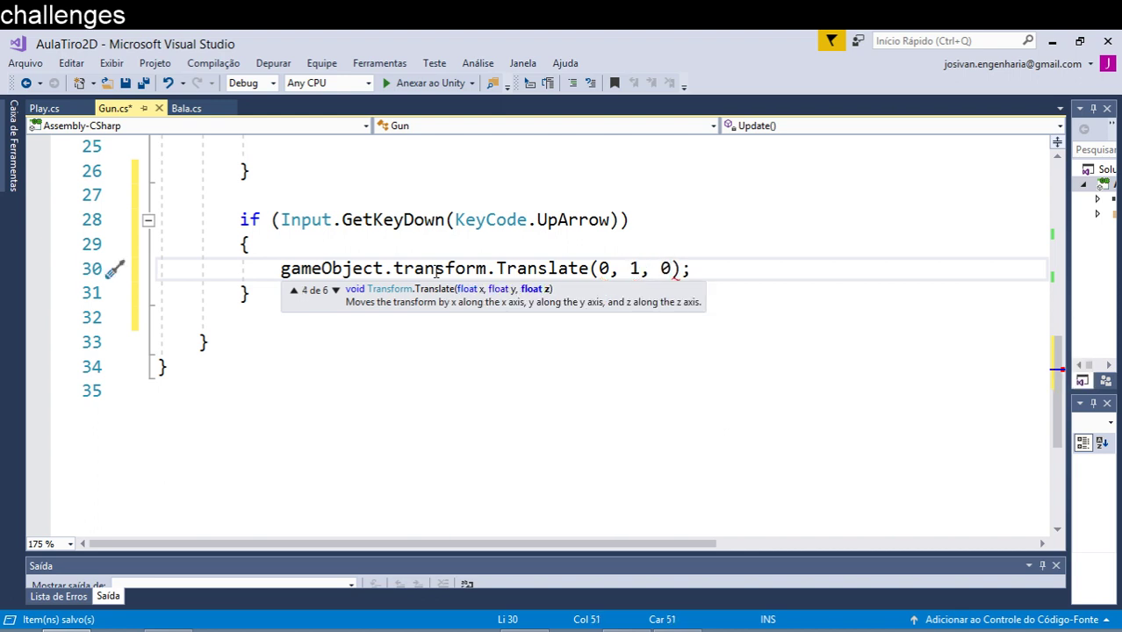
pyautogui.click(788, 268)
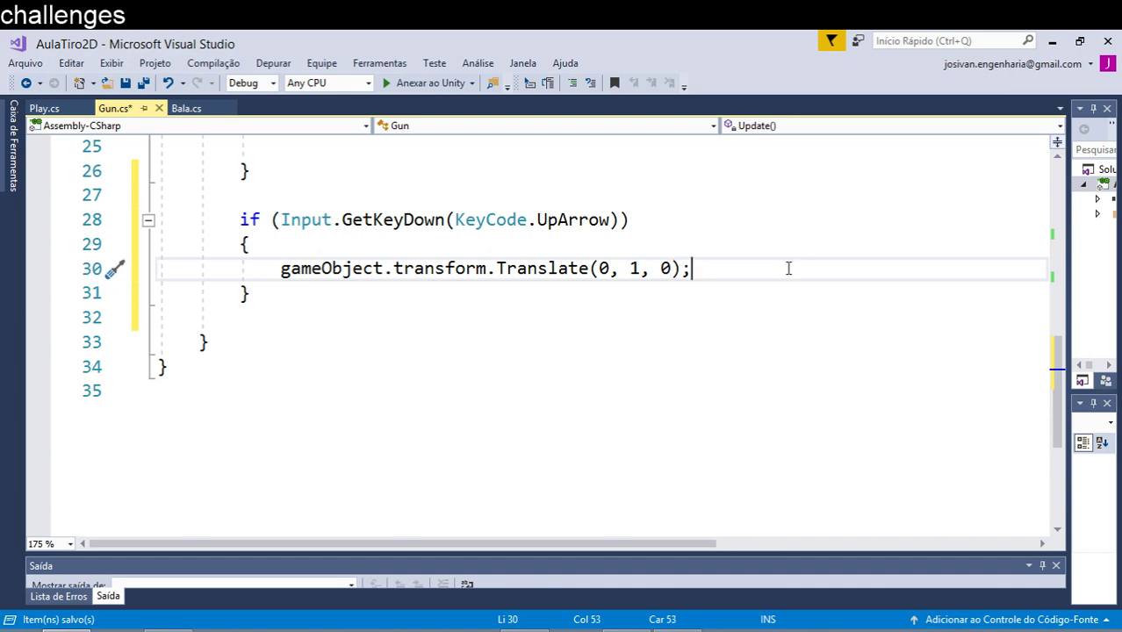
pyautogui.scroll(3, 297, 310)
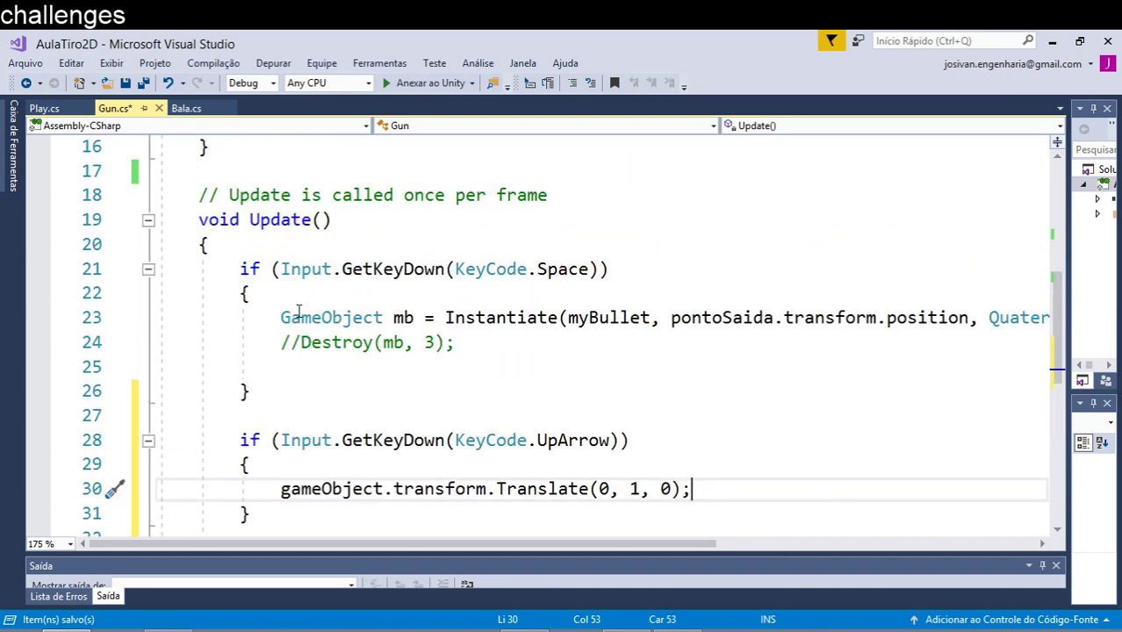
pyautogui.click(126, 84)
pyautogui.scroll(-2, 397, 326)
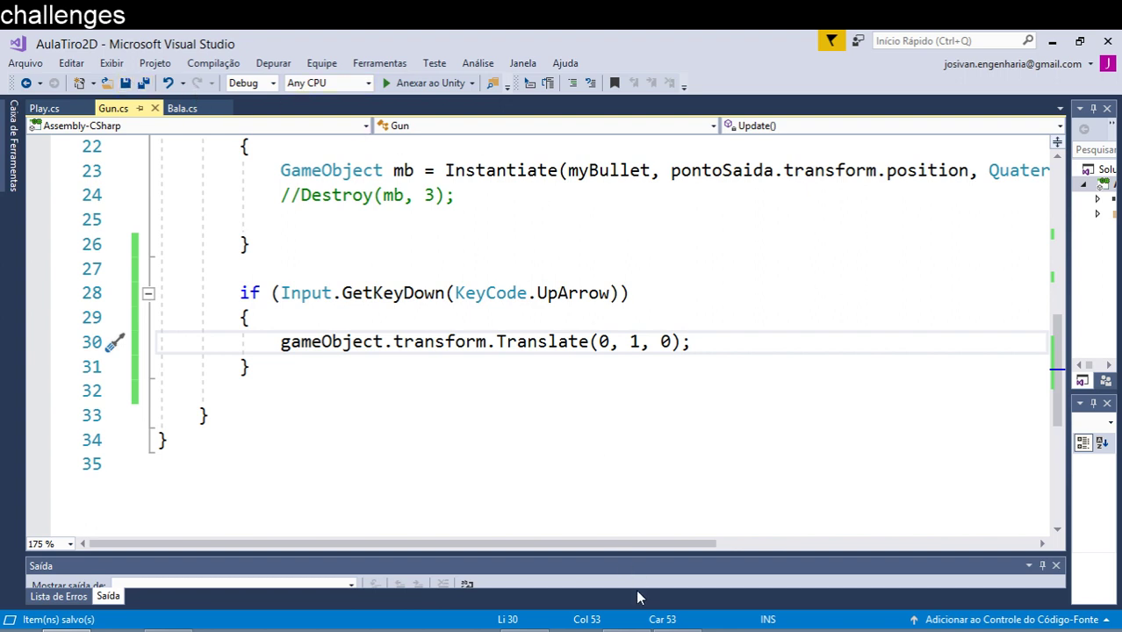
pyautogui.click(677, 630)
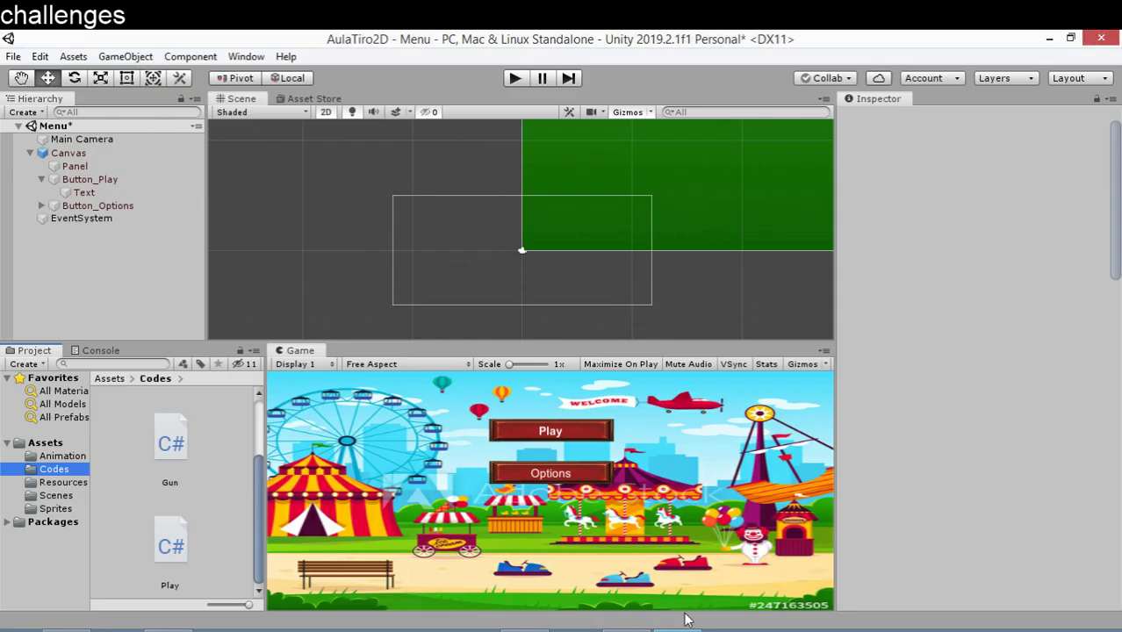
pyautogui.click(515, 80)
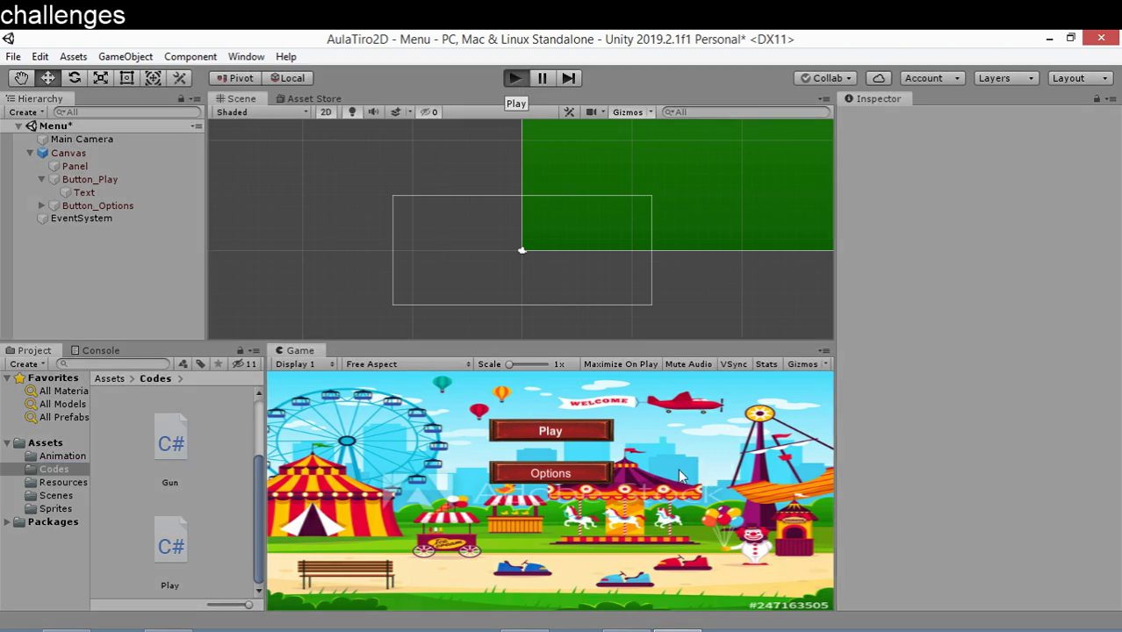
pyautogui.click(595, 436)
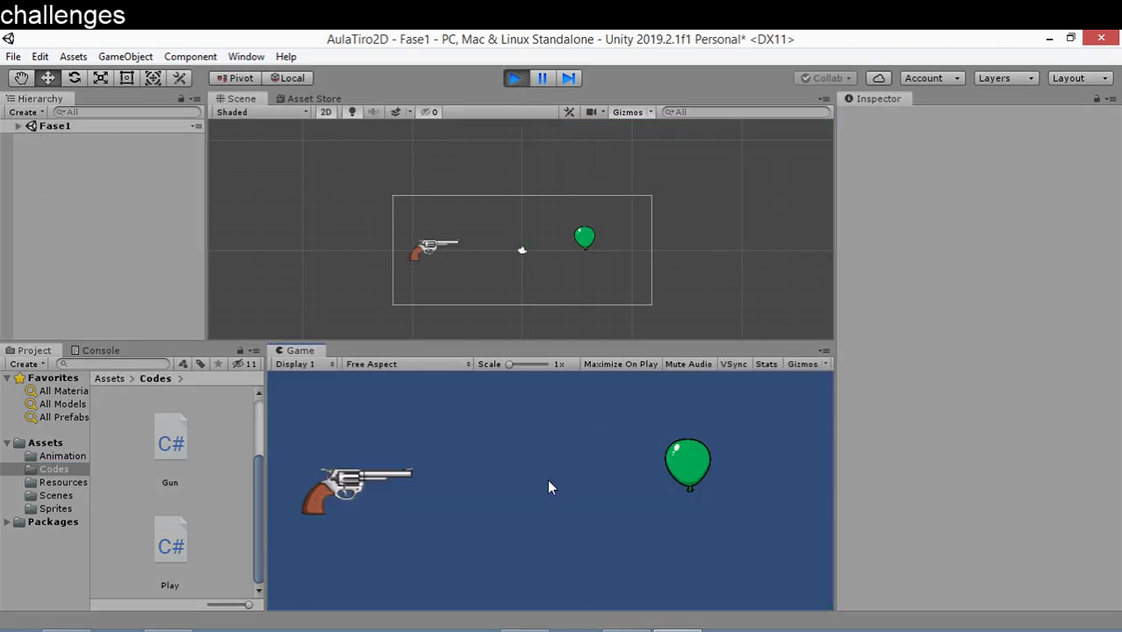
pyautogui.press('Up')
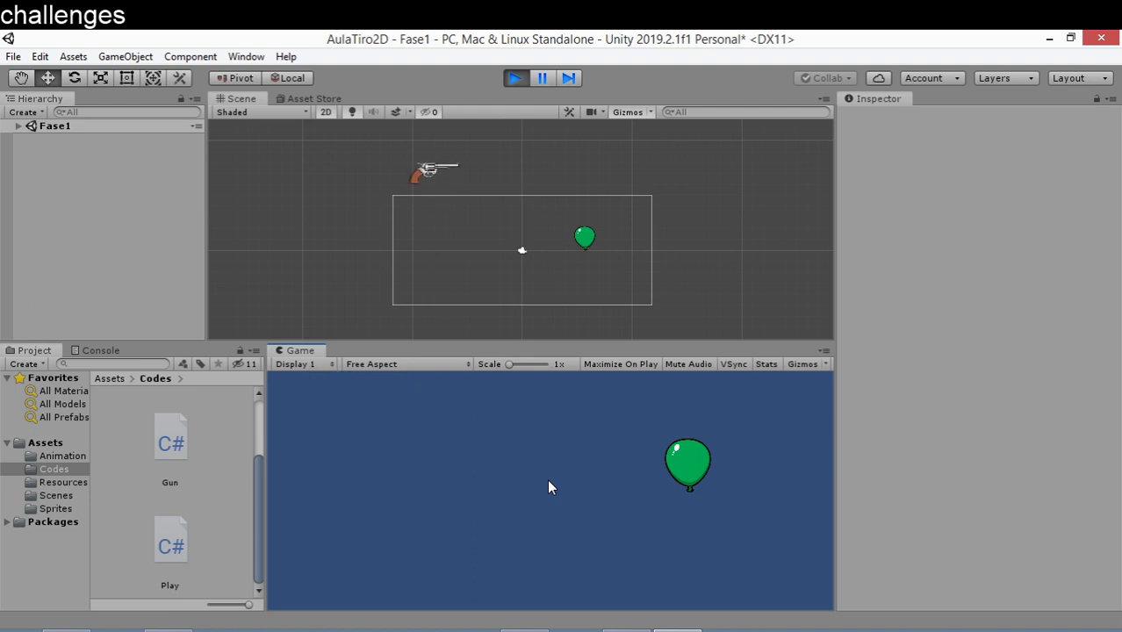
pyautogui.click(516, 79)
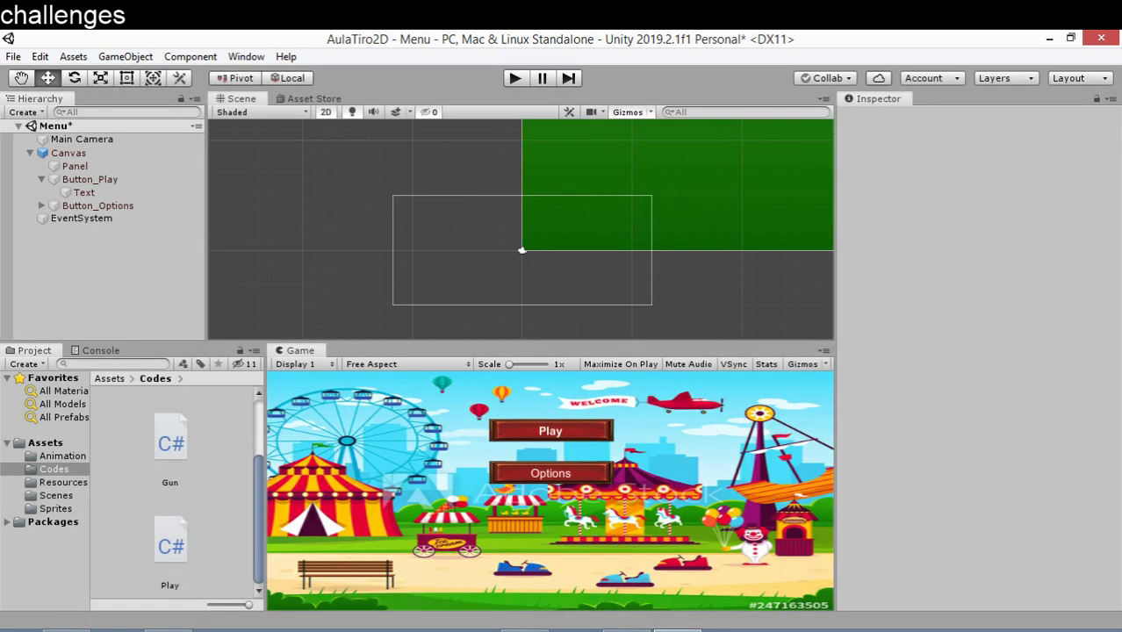
pyautogui.click(168, 630)
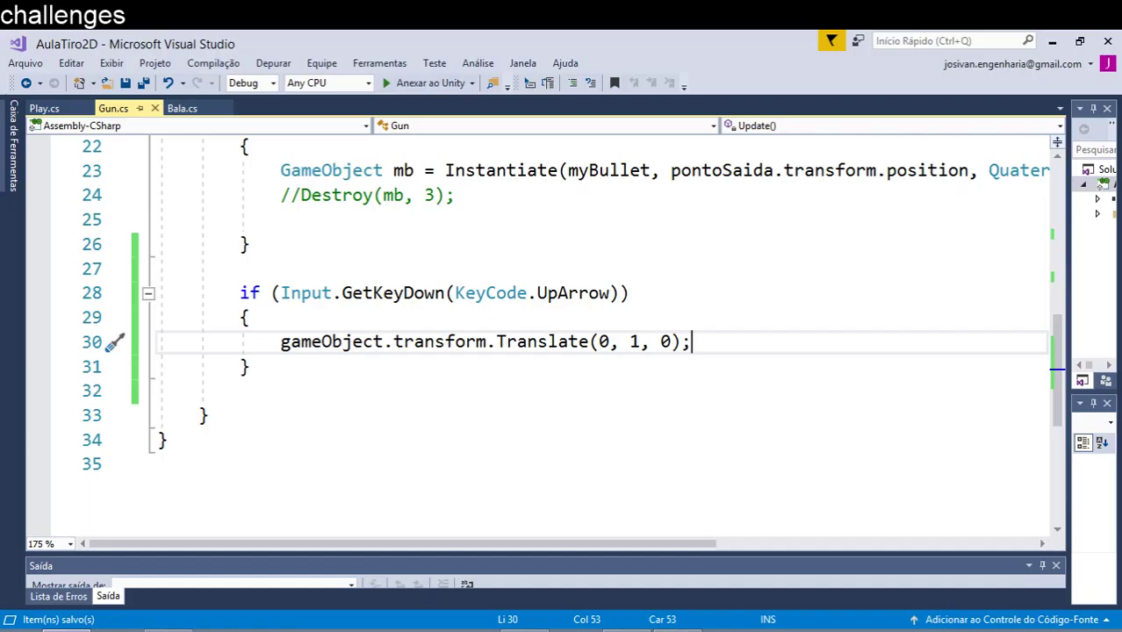
# Step: Duplicate the UpArrow if-block directly below itself
pyautogui.click(283, 367)
pyautogui.hotkey('shift', 'Up')
pyautogui.hotkey('shift', 'Up')
pyautogui.hotkey('shift', 'Up')
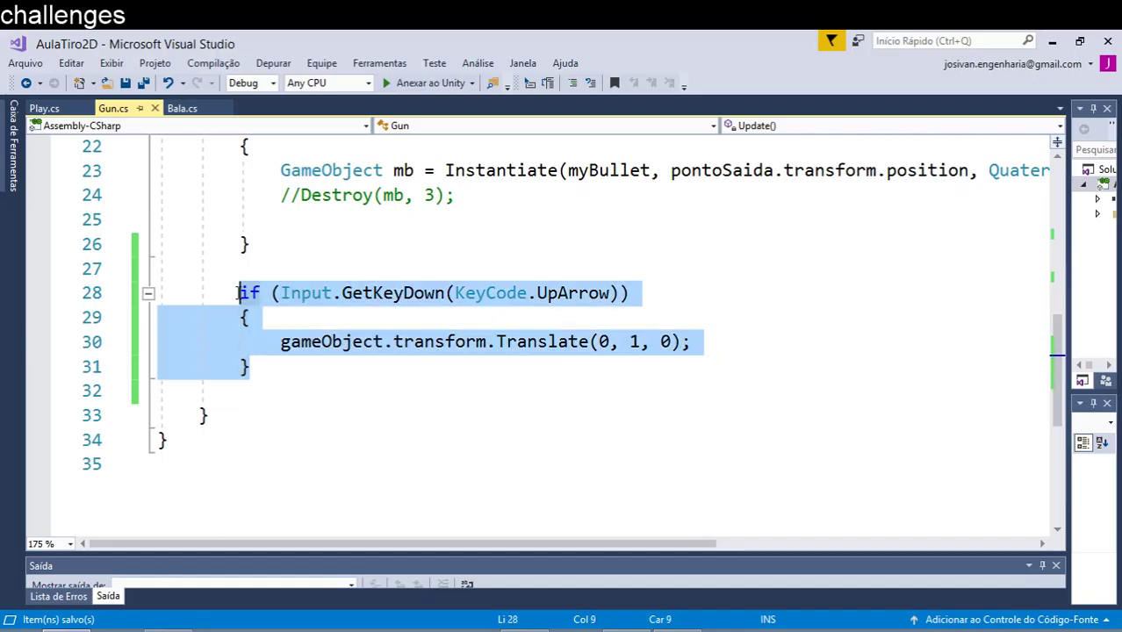
pyautogui.hotkey('shift', 'Home')
pyautogui.hotkey('ctrl', 'c')
pyautogui.click(295, 365)
pyautogui.press('Return')
pyautogui.press('Return')
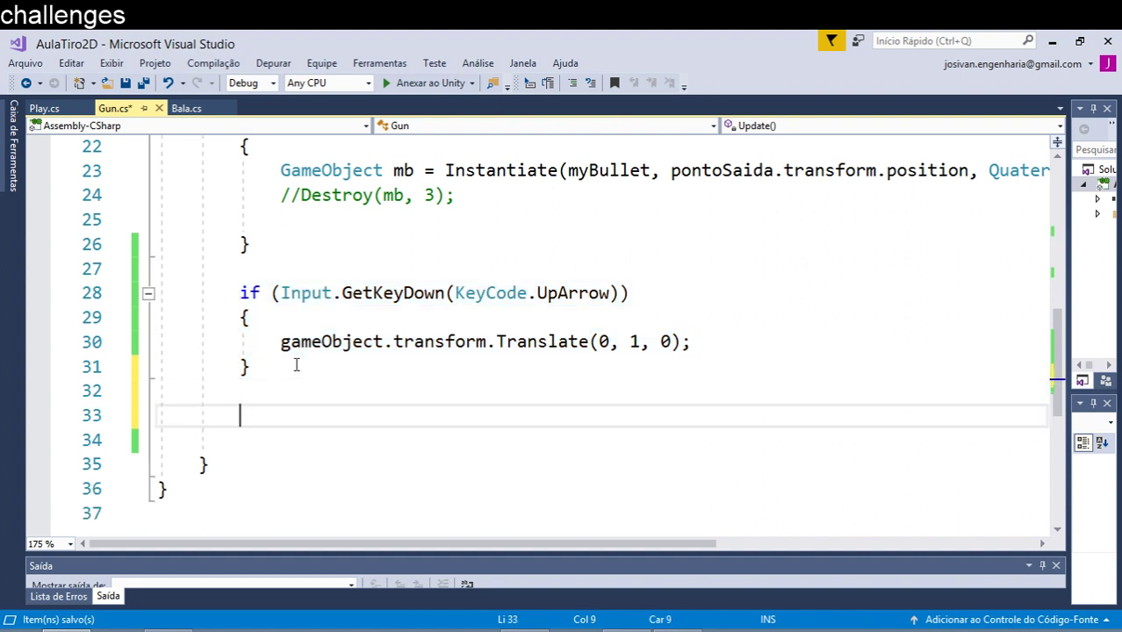
pyautogui.hotkey('ctrl', 'v')
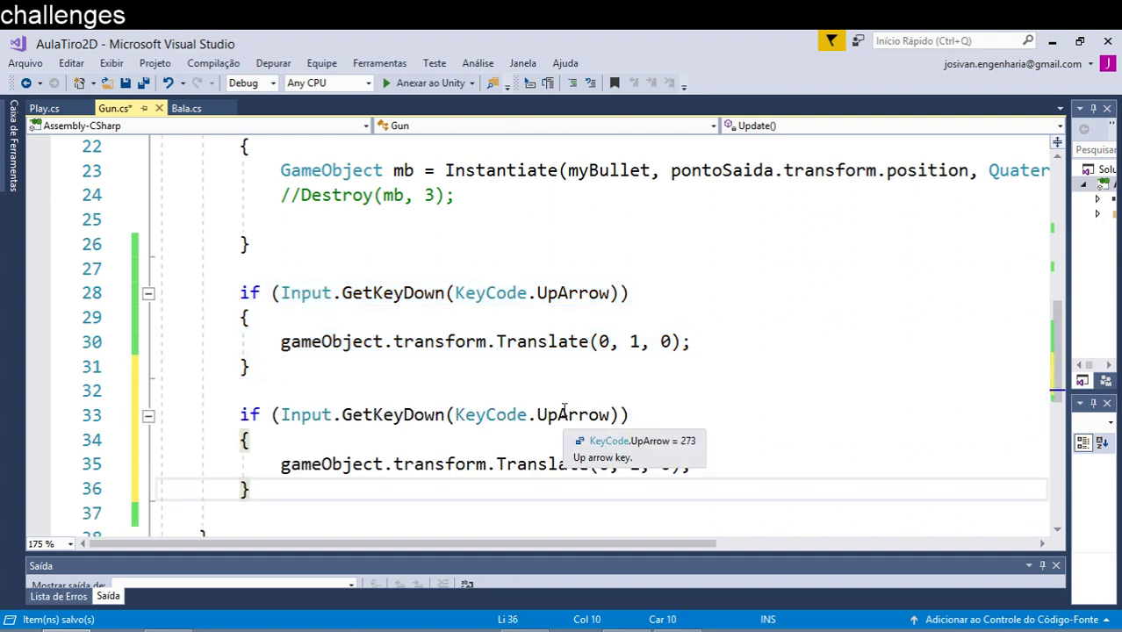
# Step: Change the copy to DownArrow with Translate(0, -1, 0) and save Gun.cs
pyautogui.doubleClick(564, 415)
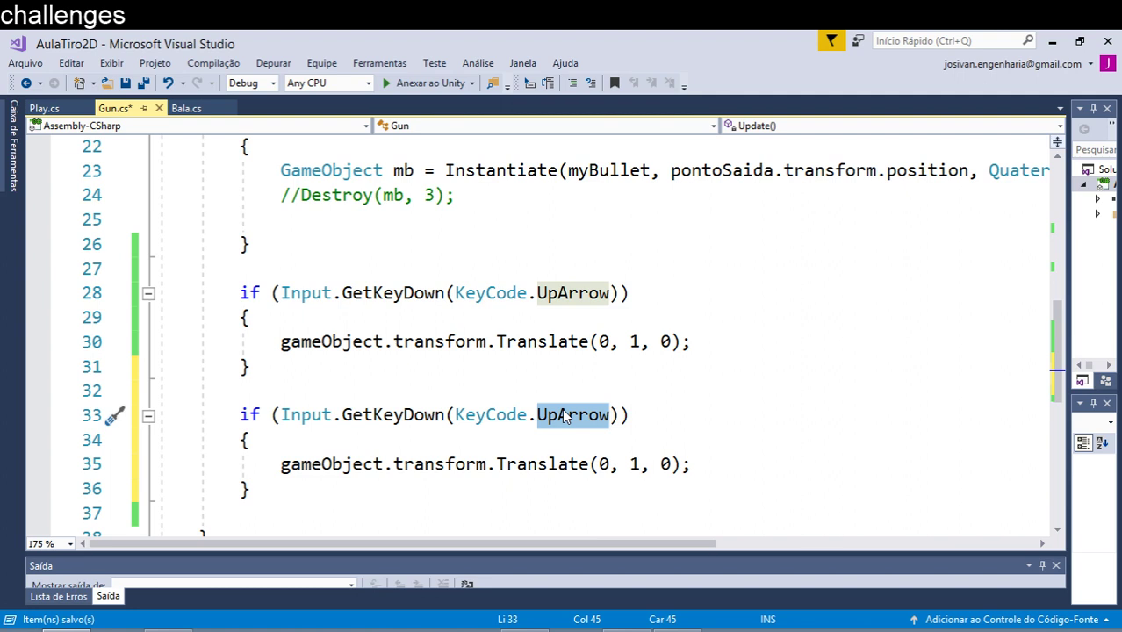
pyautogui.write('D')
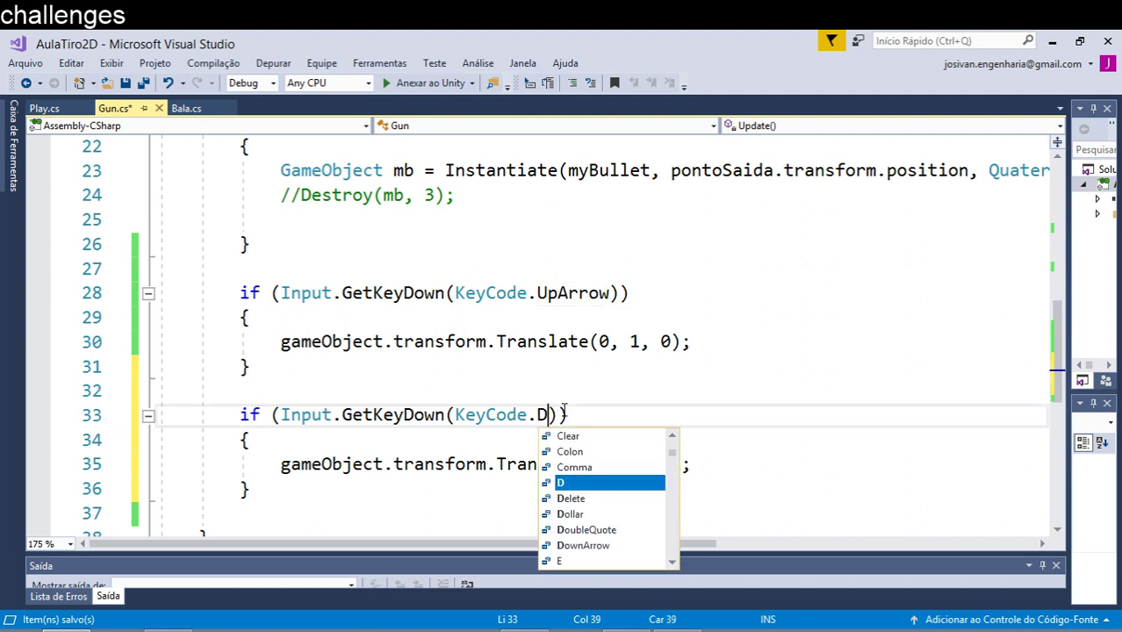
pyautogui.write('o')
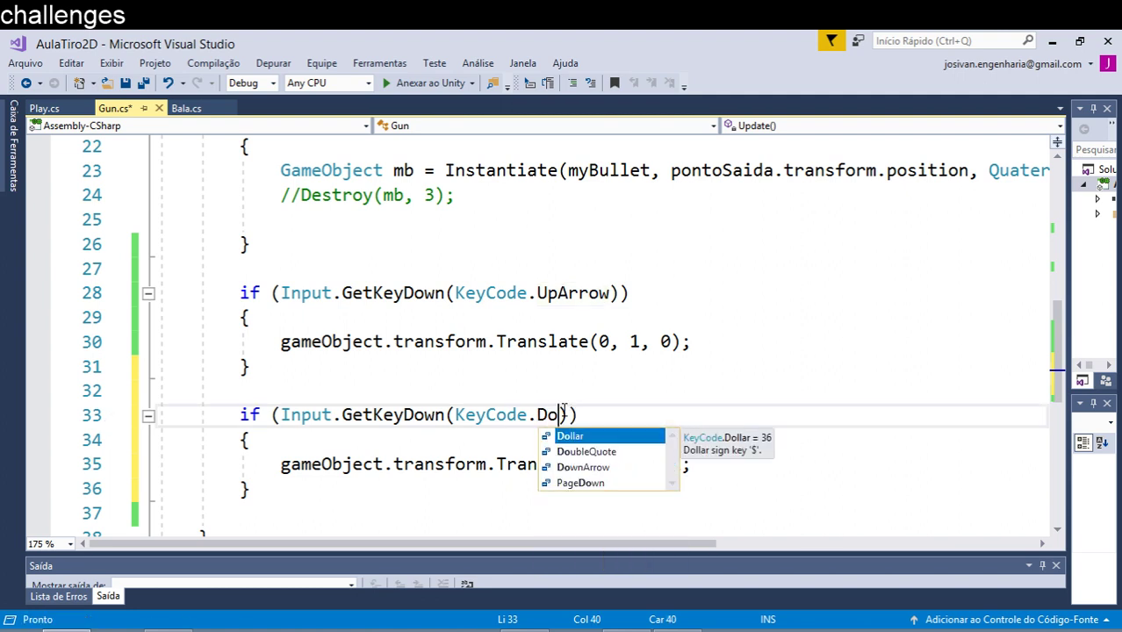
pyautogui.press('Down')
pyautogui.press('Down')
pyautogui.press('Tab')
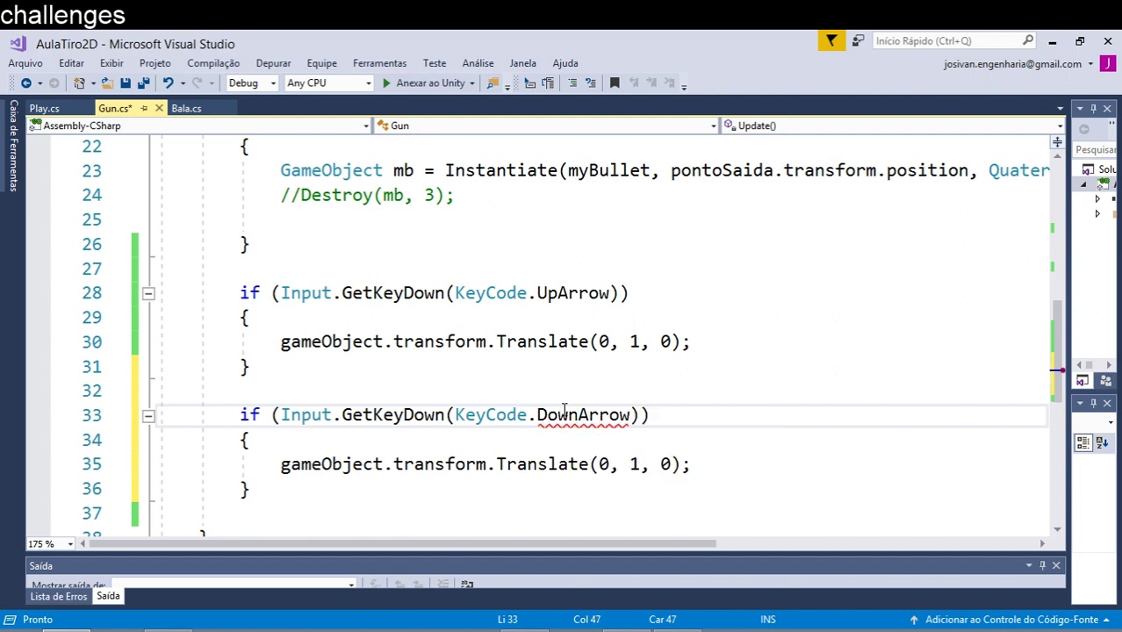
pyautogui.click(630, 464)
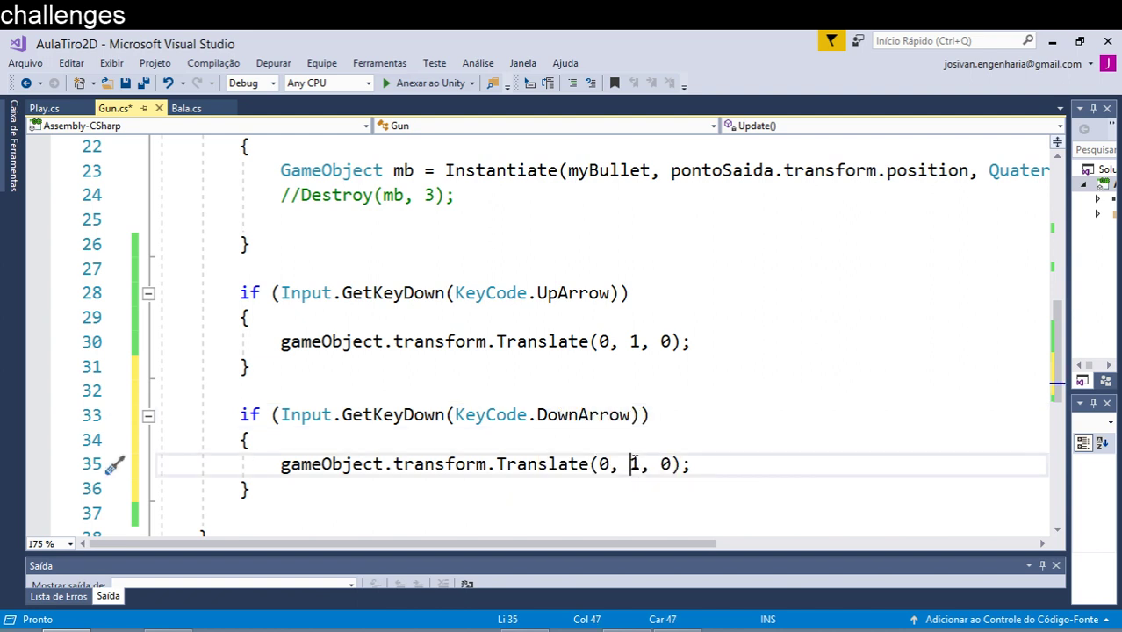
pyautogui.write('-')
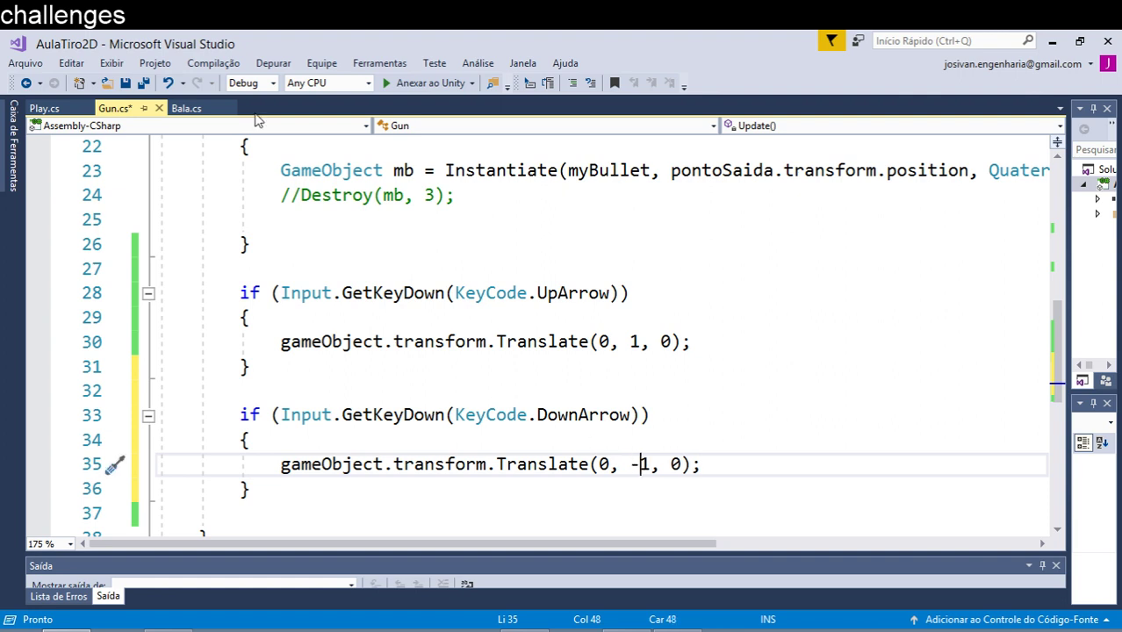
pyautogui.click(126, 83)
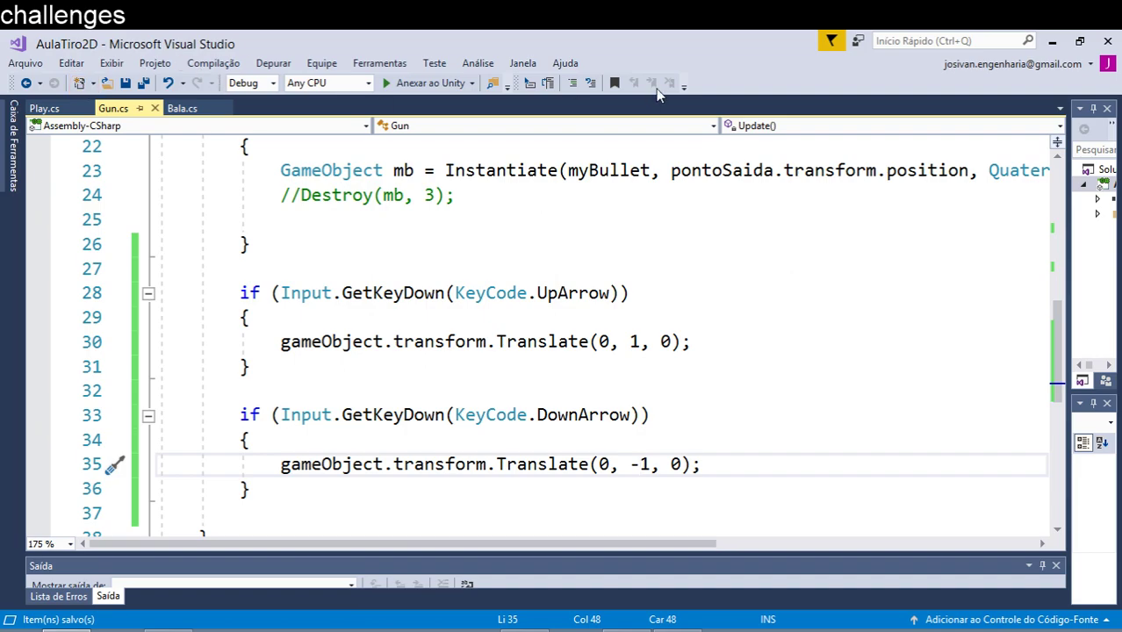
pyautogui.hotkey('alt', 'Tab')
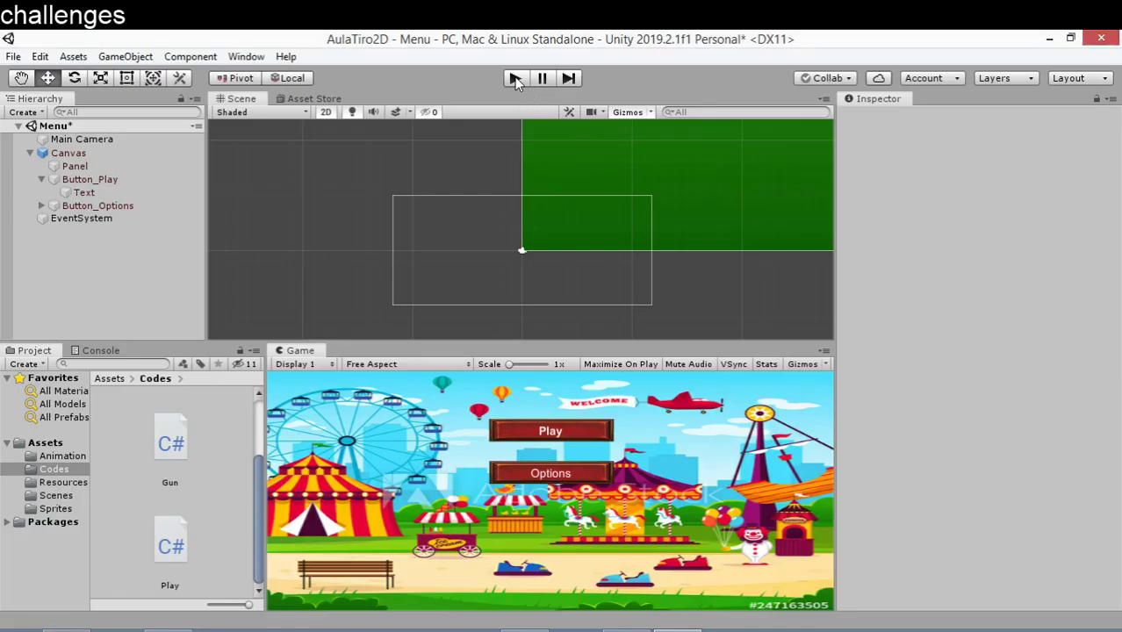
pyautogui.click(516, 80)
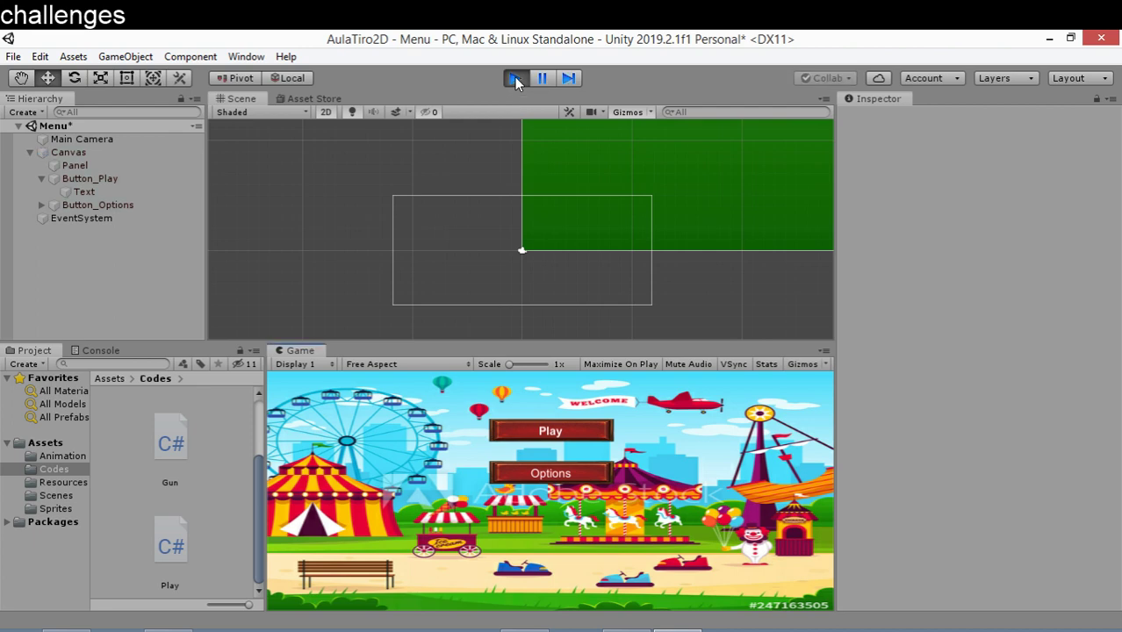
pyautogui.click(574, 438)
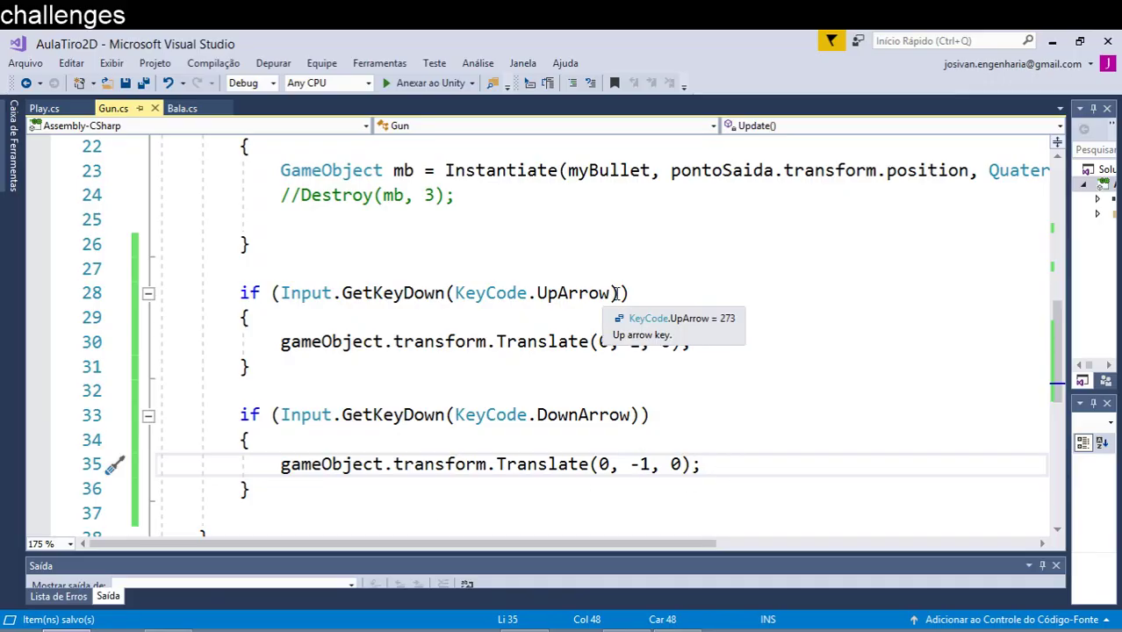
# Step: Append a || operator after the UpArrow check on line 28
pyautogui.click(650, 294)
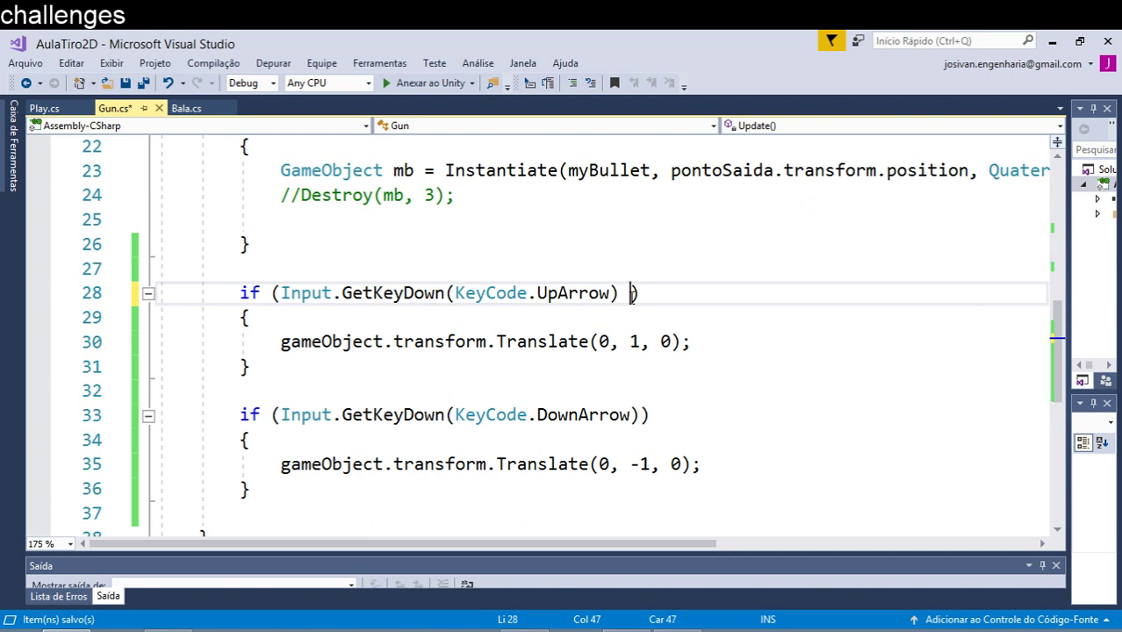
pyautogui.write('||')
pyautogui.moveTo(632, 296); pyautogui.dragTo(652, 296)
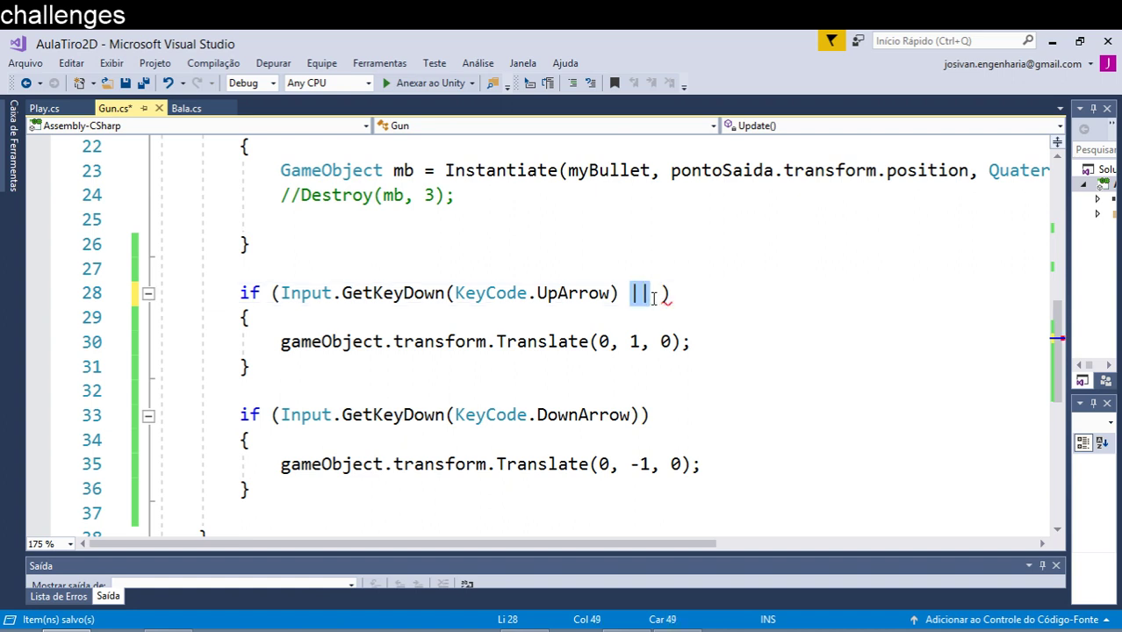
pyautogui.click(469, 296)
pyautogui.moveTo(279, 295); pyautogui.dragTo(621, 303)
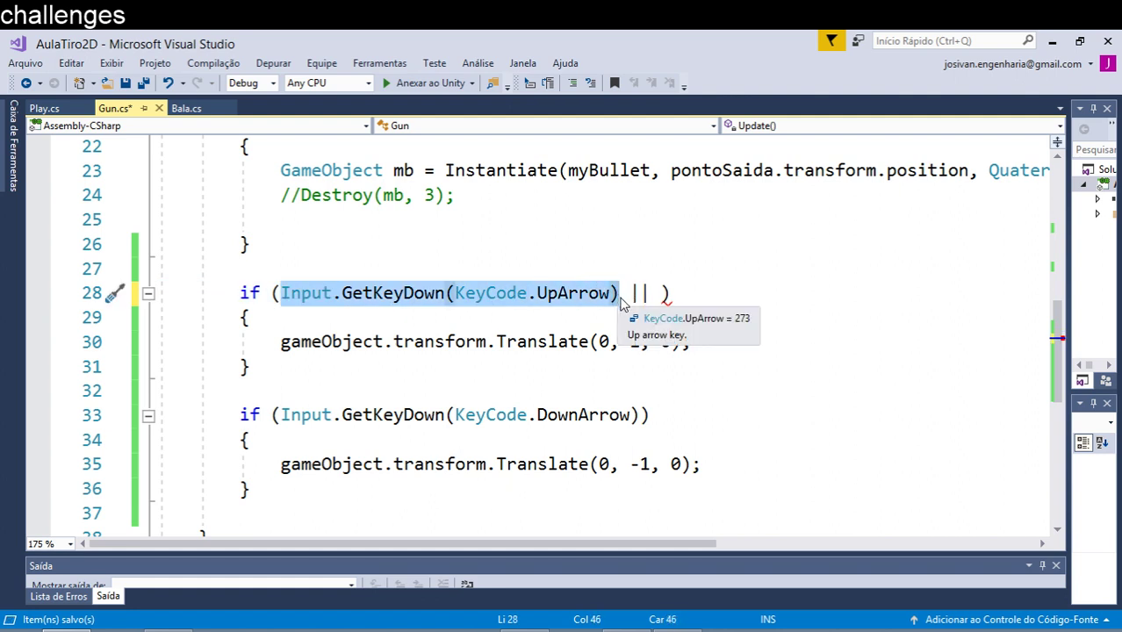
pyautogui.click(629, 295)
pyautogui.moveTo(629, 296); pyautogui.dragTo(660, 295)
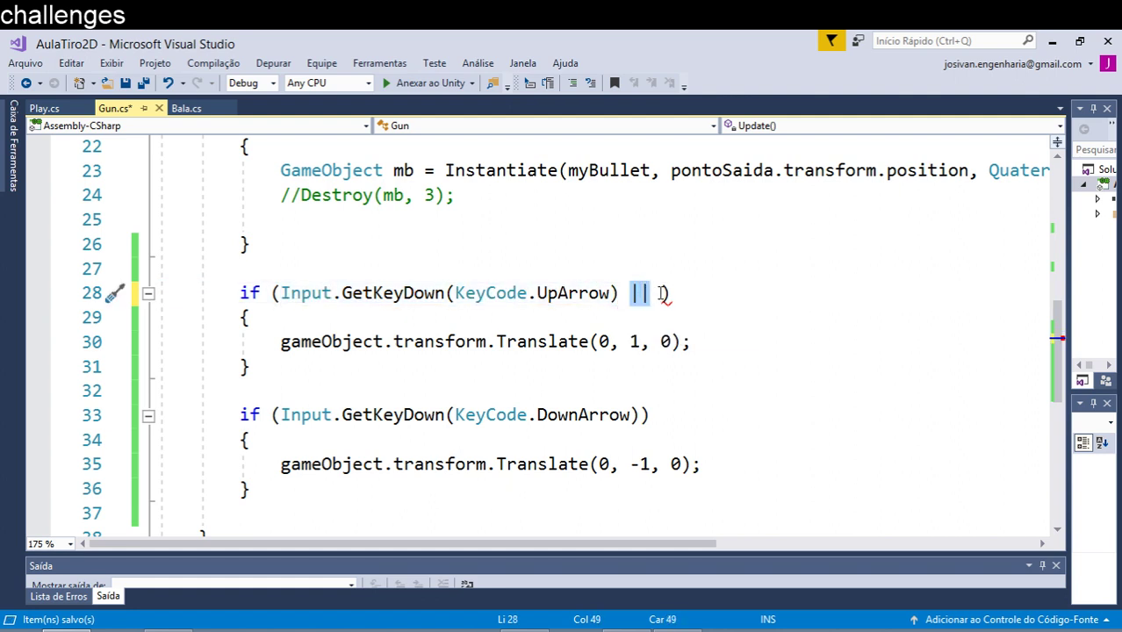
pyautogui.click(659, 295)
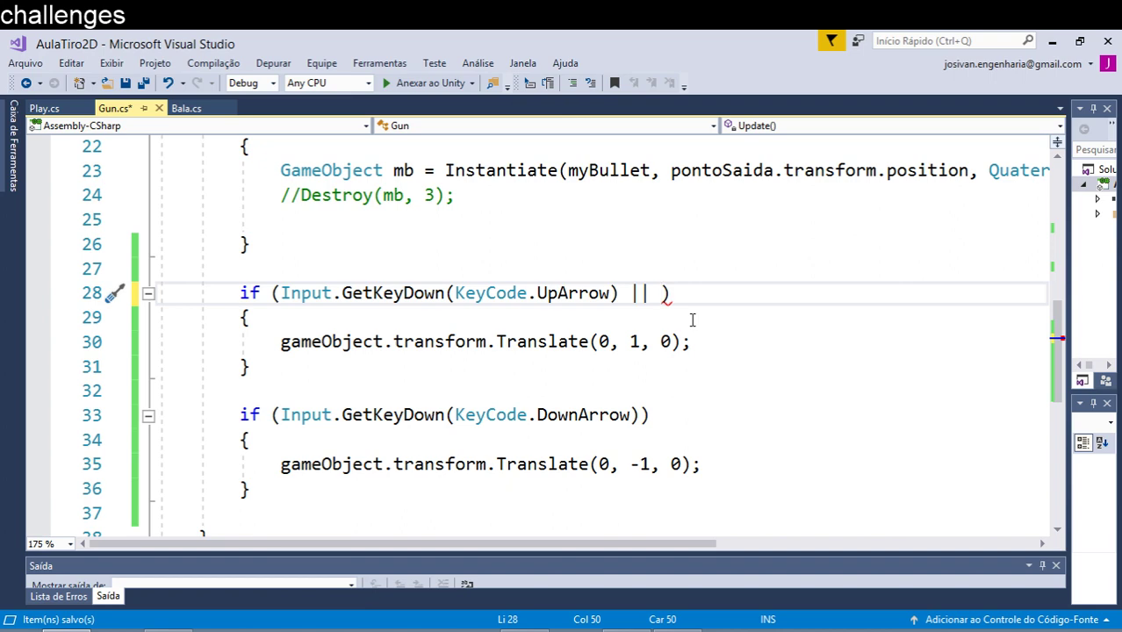
# Step: Add Input.GetKeyDown(KeyCode.W) after the || operator
pyautogui.write('In')
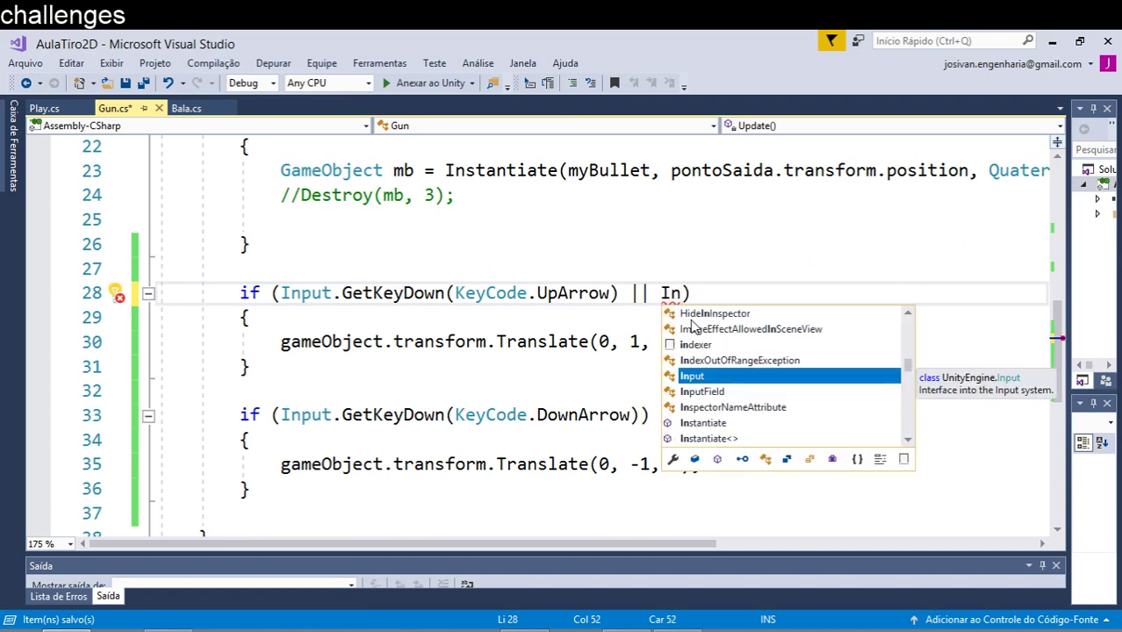
pyautogui.press('Tab')
pyautogui.write('.g')
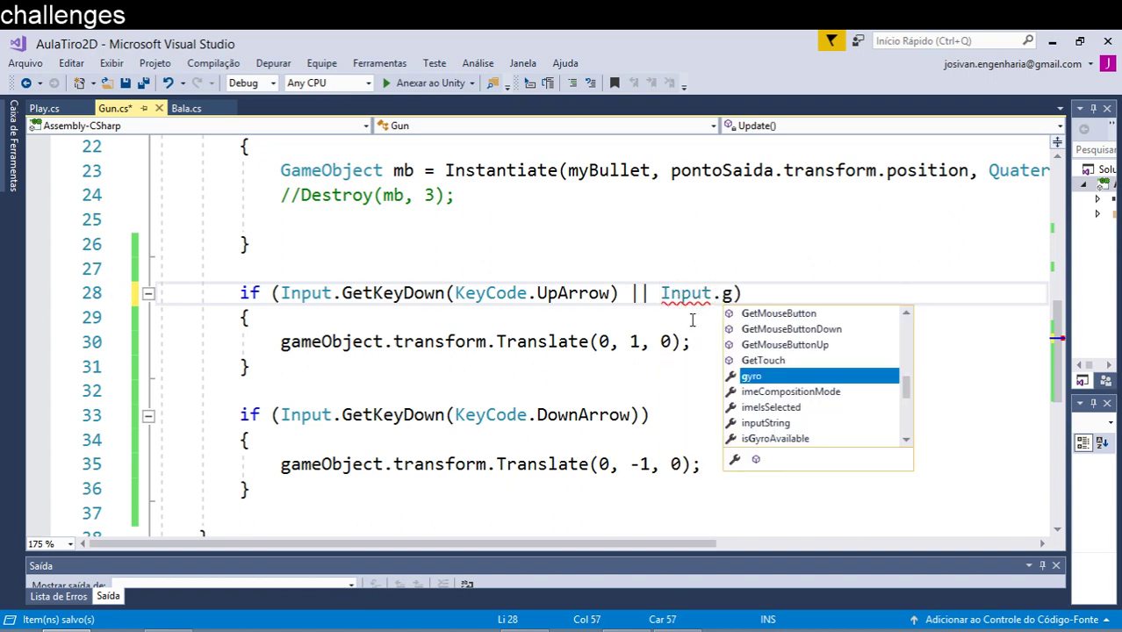
pyautogui.write('et')
pyautogui.press('Tab')
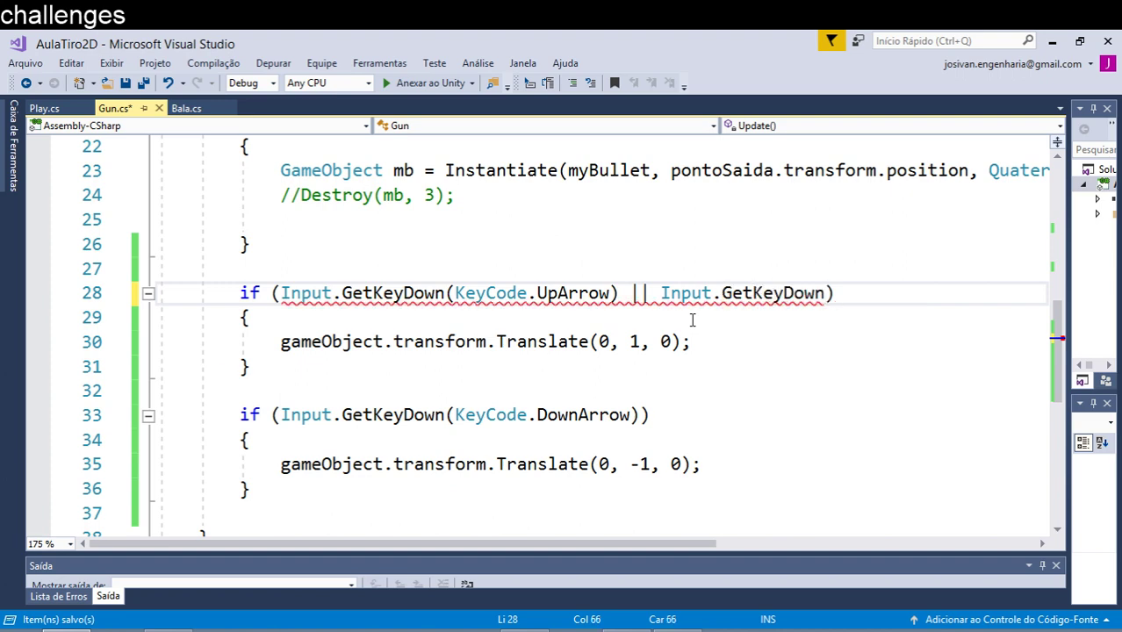
pyautogui.write('(k)')
pyautogui.press('Left')
pyautogui.write('k')
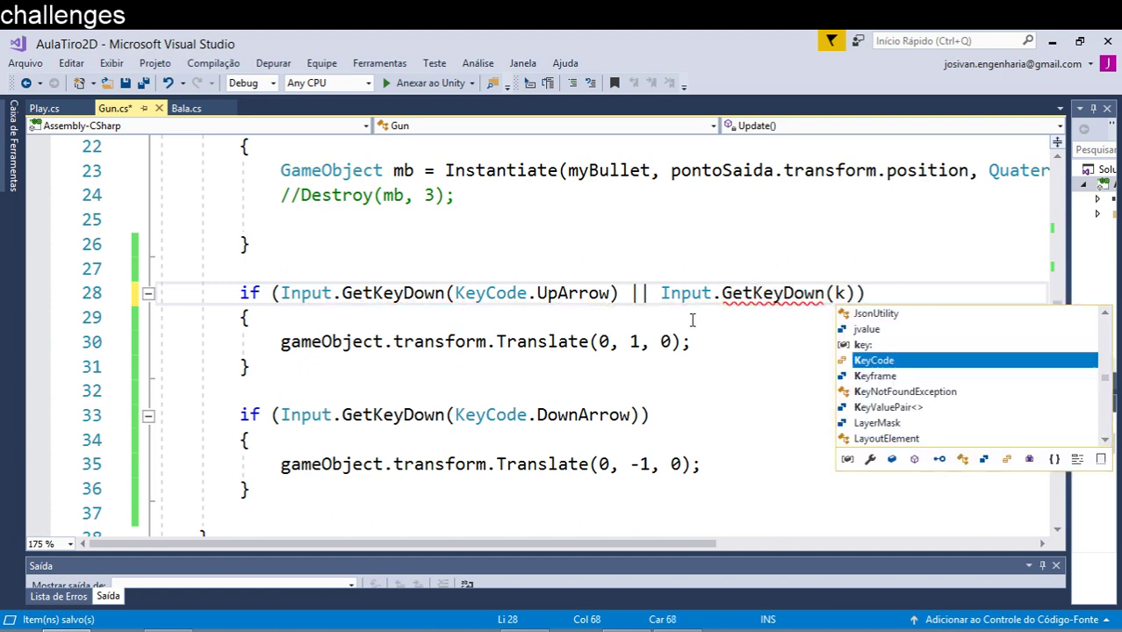
pyautogui.write('ey')
pyautogui.press('Down')
pyautogui.press('Tab')
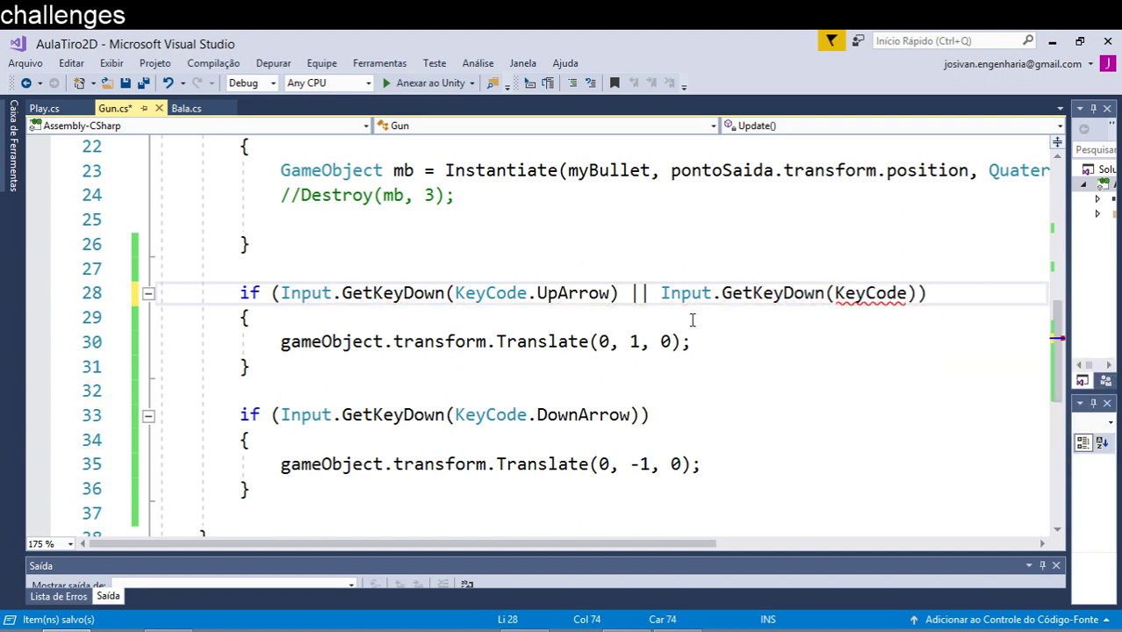
pyautogui.write('.')
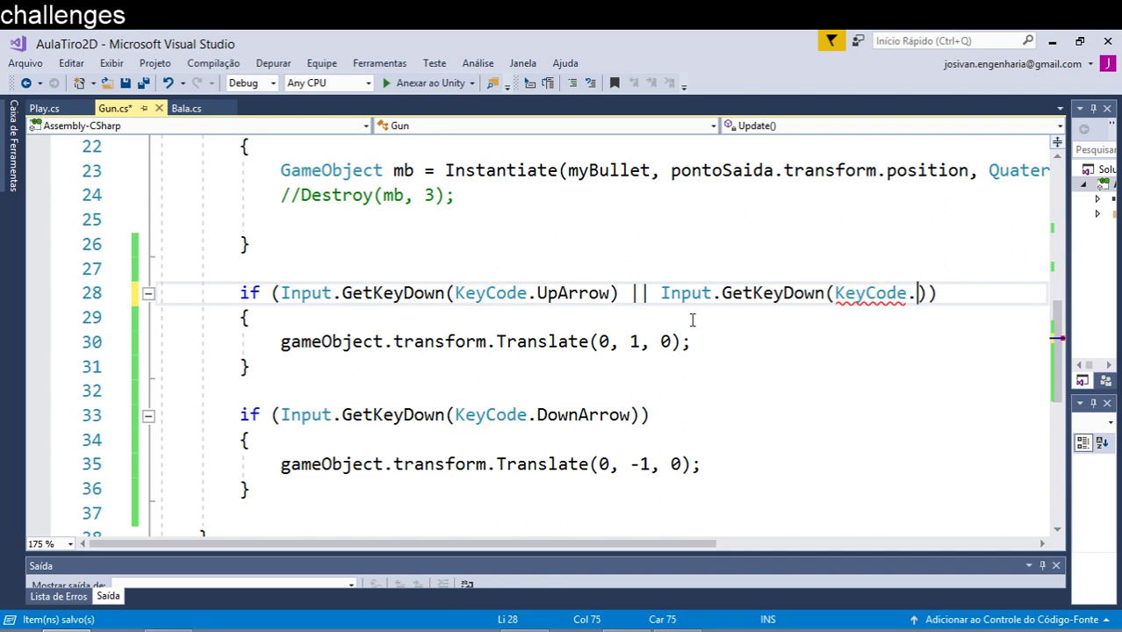
pyautogui.write('w')
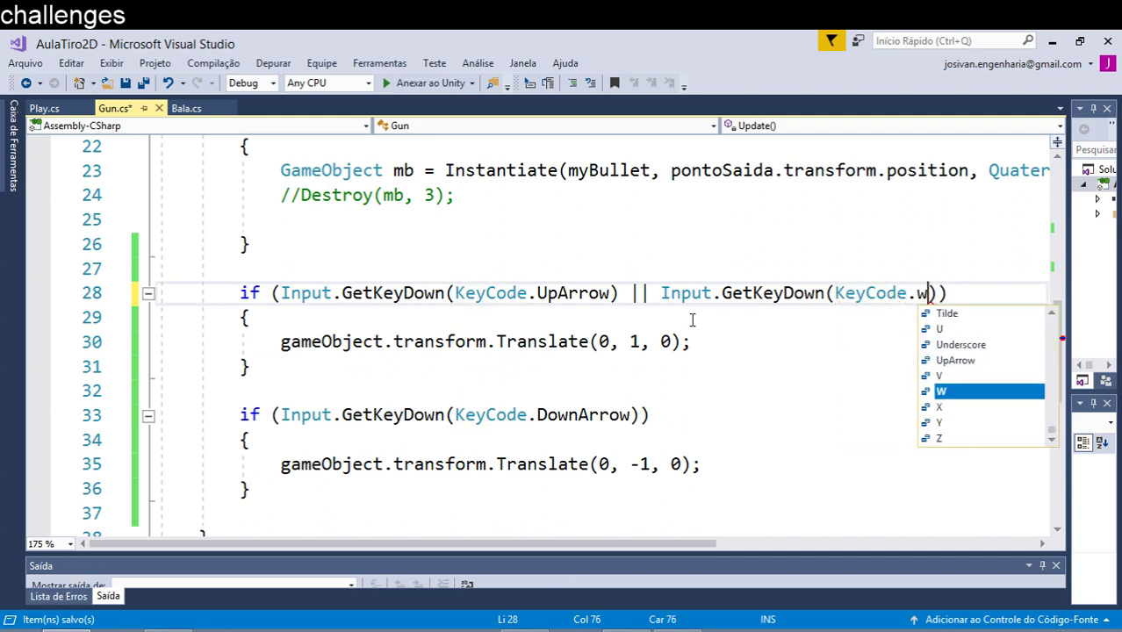
pyautogui.press('Tab')
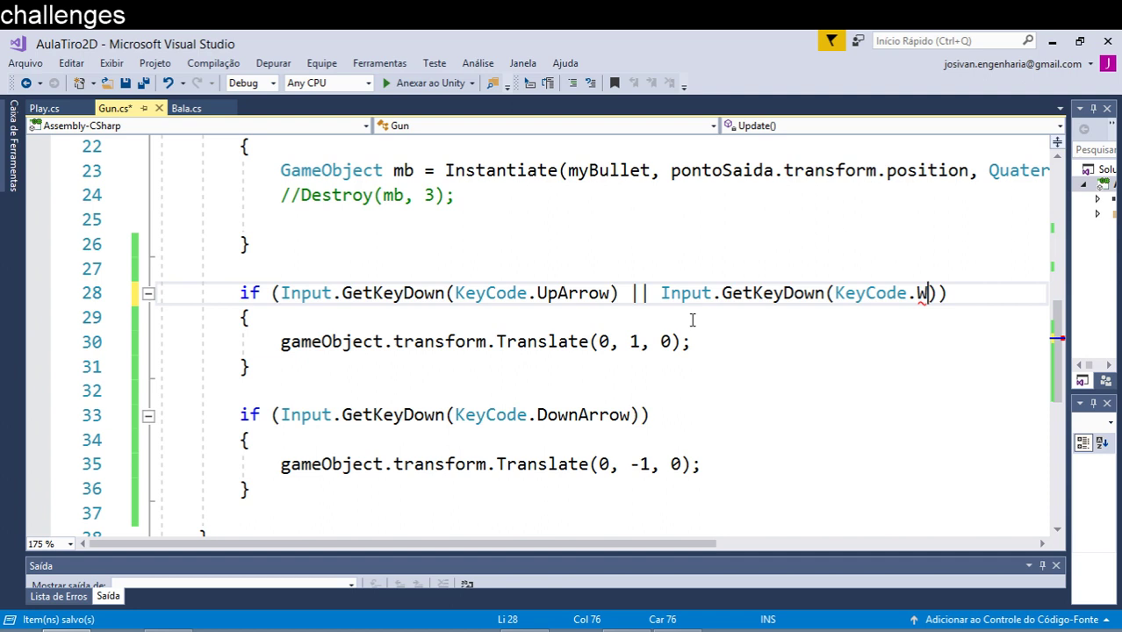
# Step: Review the new W key check and the DownArrow if statement
pyautogui.moveTo(283, 293); pyautogui.dragTo(604, 277)
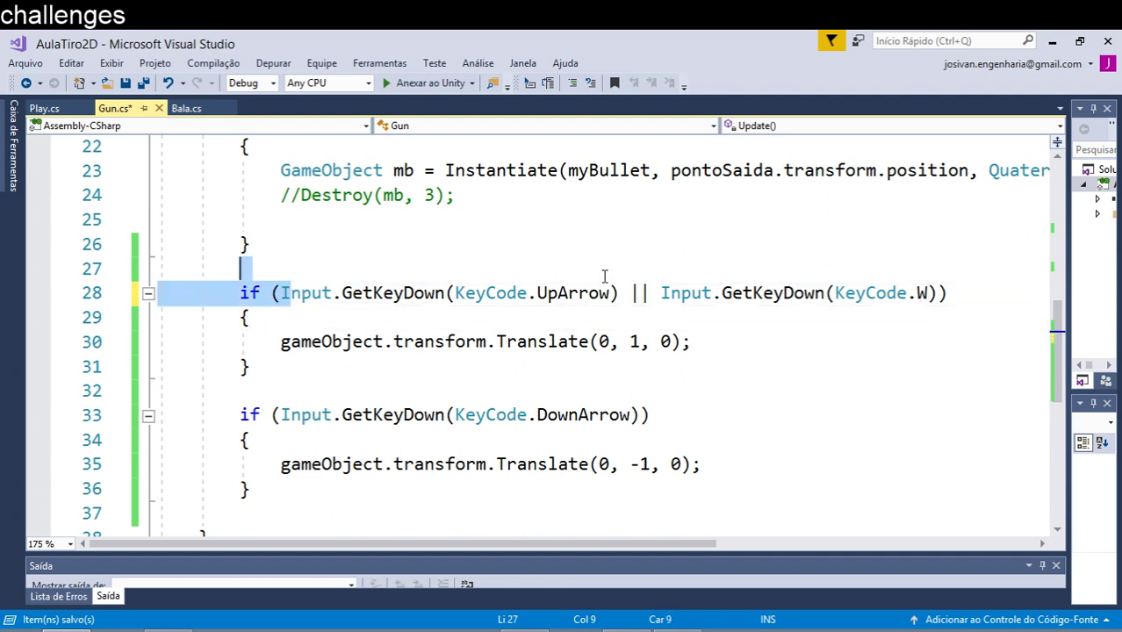
pyautogui.click(619, 292)
pyautogui.click(630, 293)
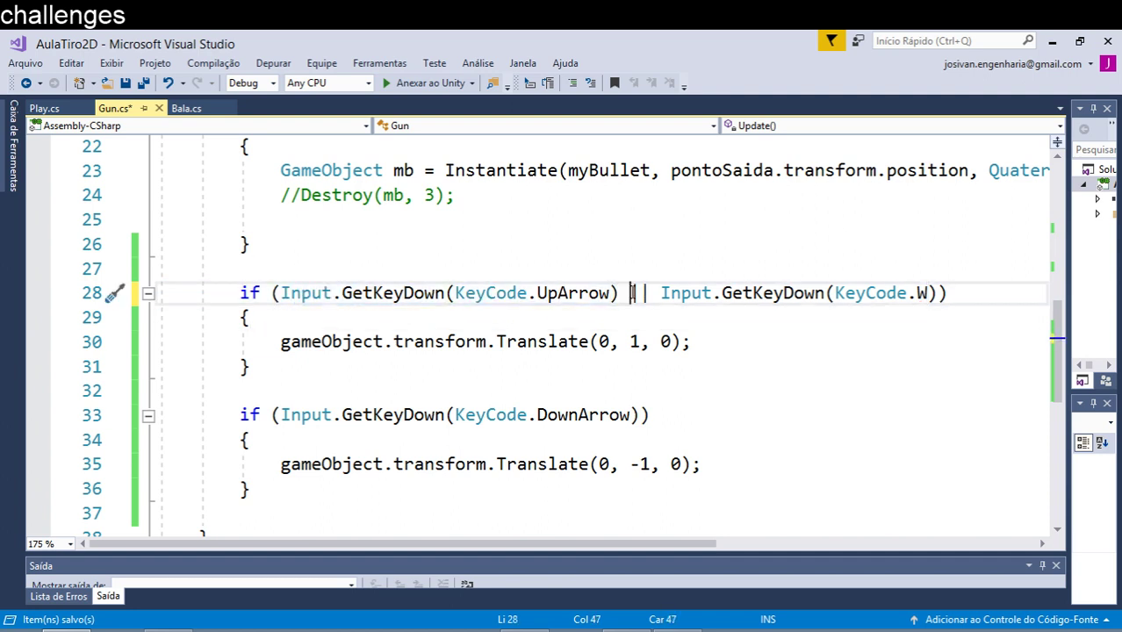
pyautogui.moveTo(660, 292); pyautogui.dragTo(927, 294)
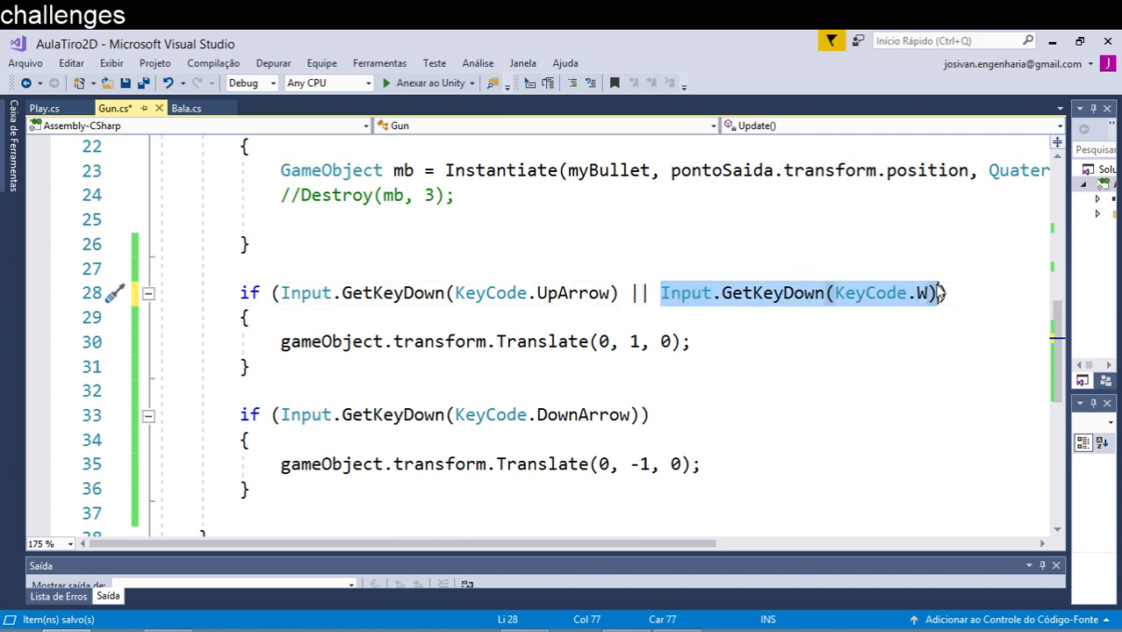
pyautogui.click(717, 371)
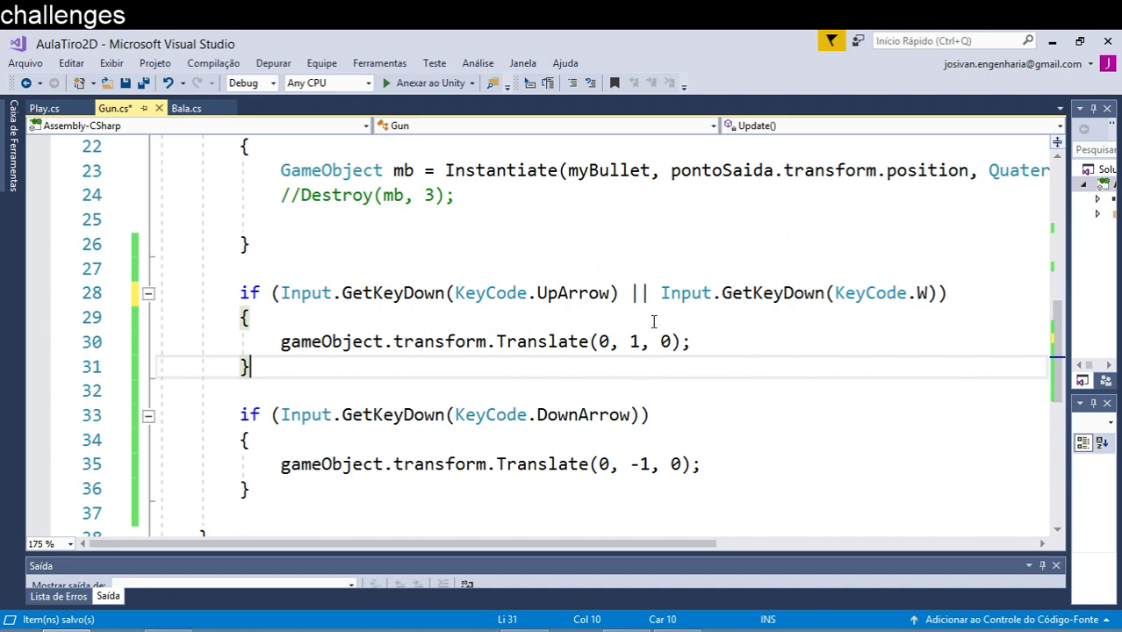
pyautogui.moveTo(709, 397); pyautogui.dragTo(700, 421)
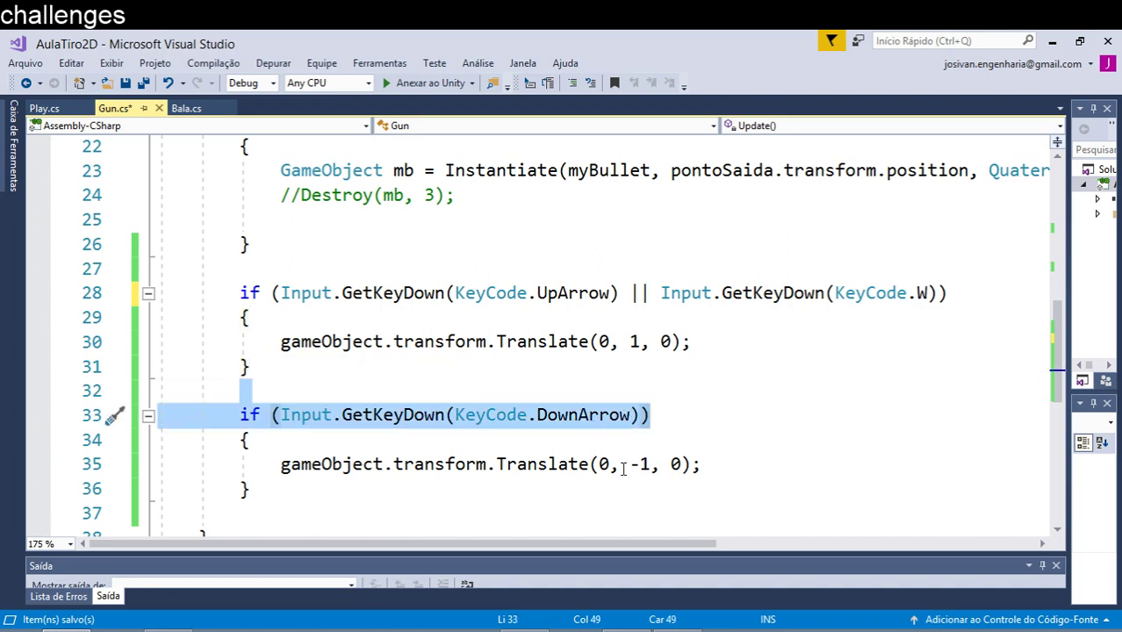
# Step: Add the comment // colocar tecla 'S' também... to the DownArrow line and save Gun.cs
pyautogui.click(663, 418)
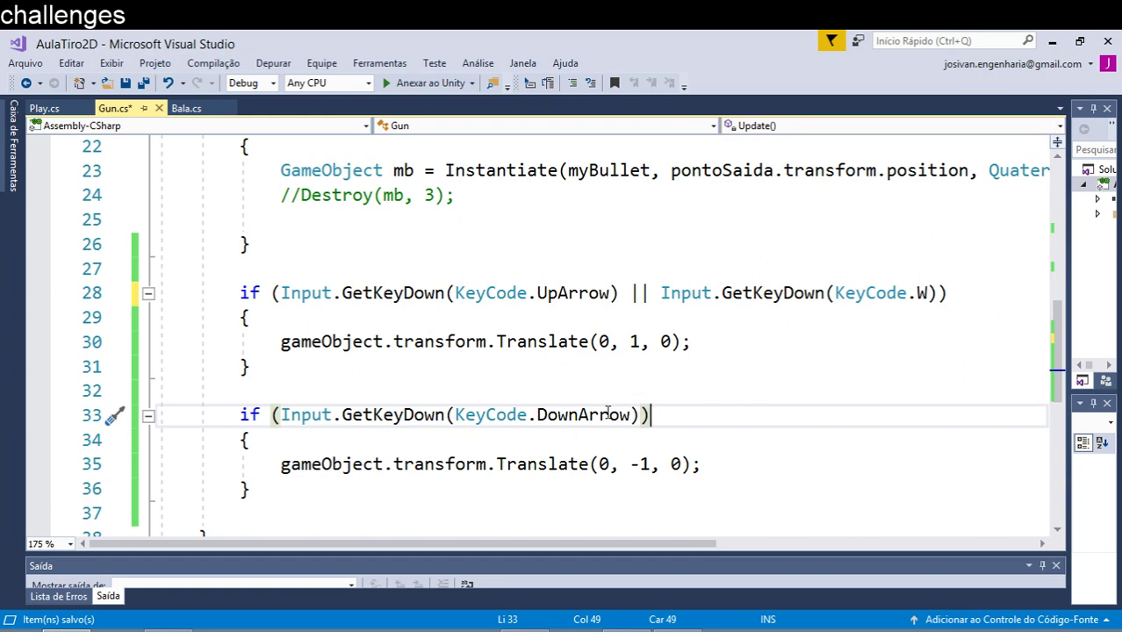
pyautogui.moveTo(625, 413)
pyautogui.write(' // ')
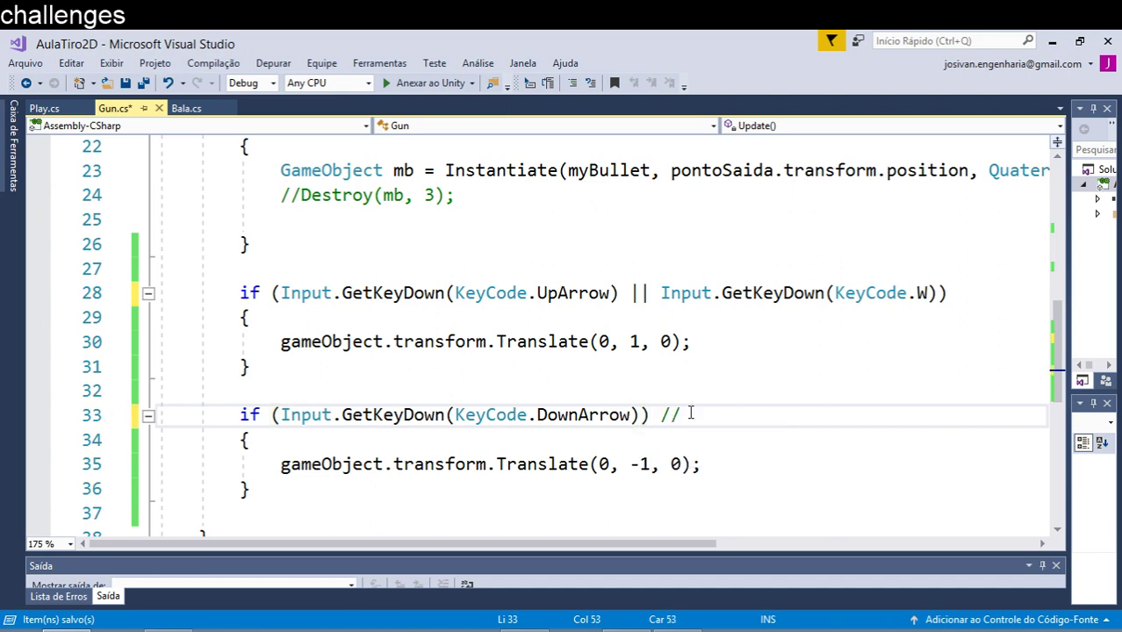
pyautogui.write('colocar ')
pyautogui.write('tecla ')
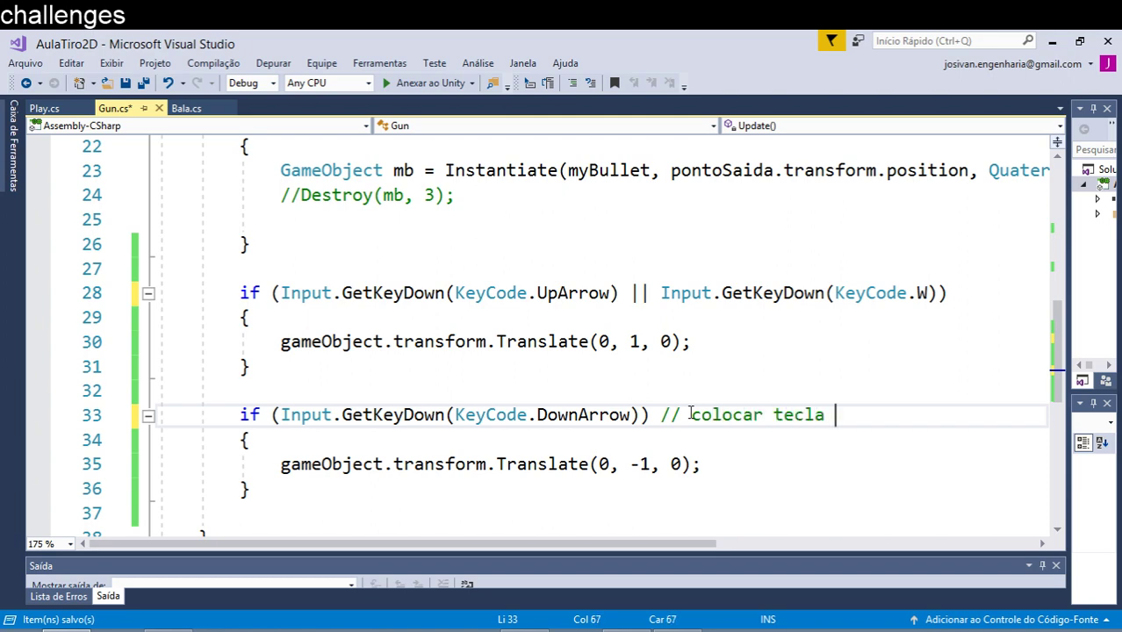
pyautogui.write('S tam')
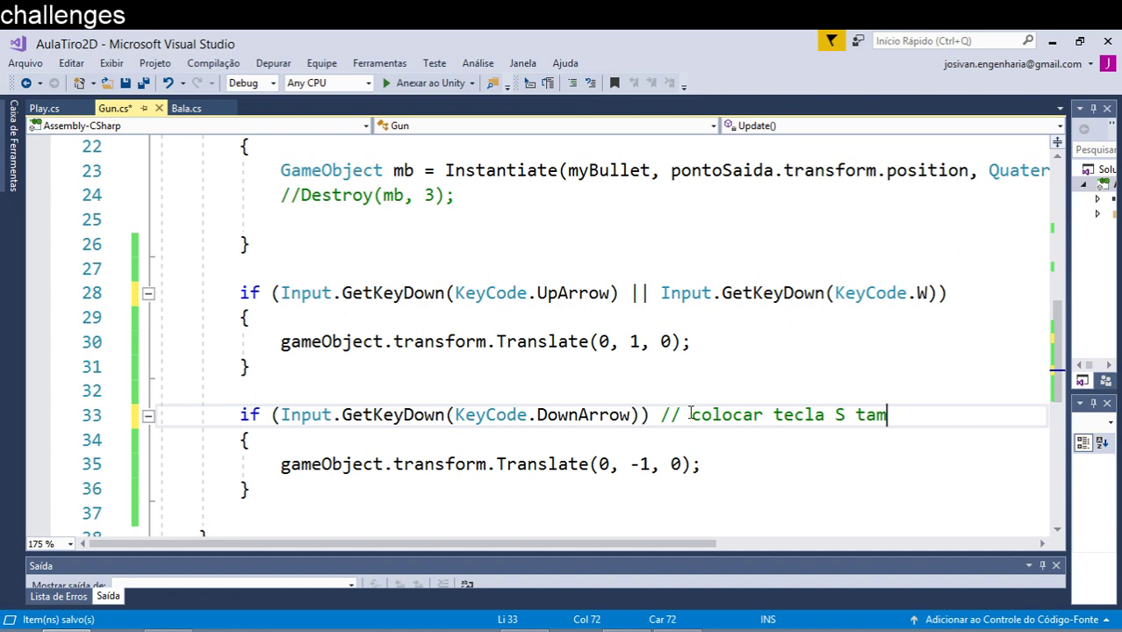
pyautogui.write('bém')
pyautogui.write('...')
pyautogui.click(835, 414)
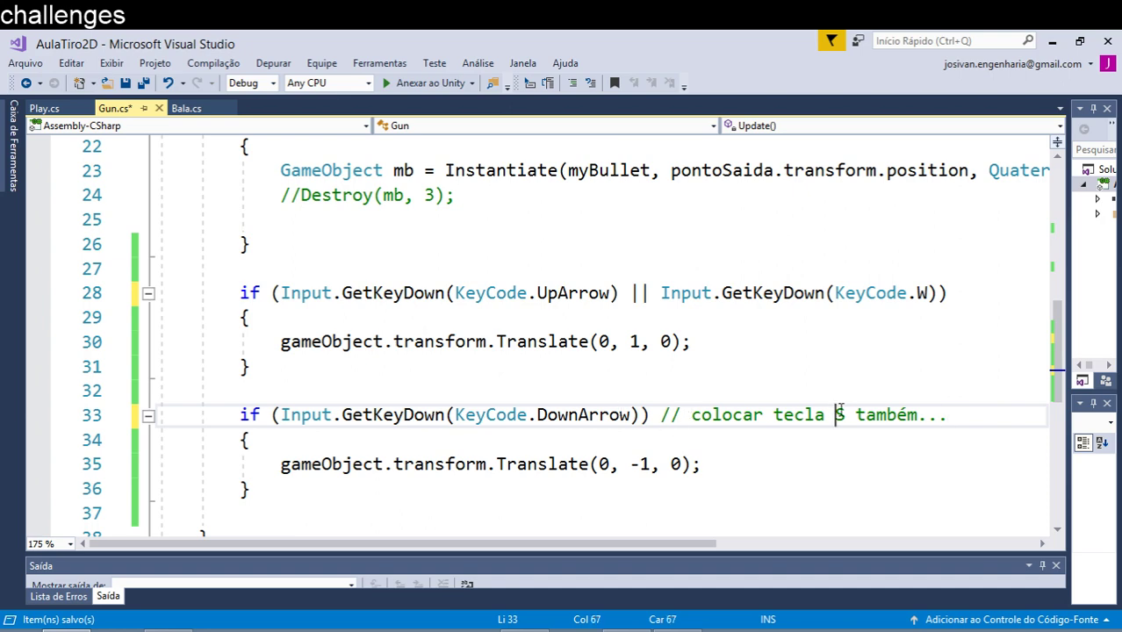
pyautogui.press('BackSpace')
pyautogui.write("'")
pyautogui.press('Right')
pyautogui.write("'")
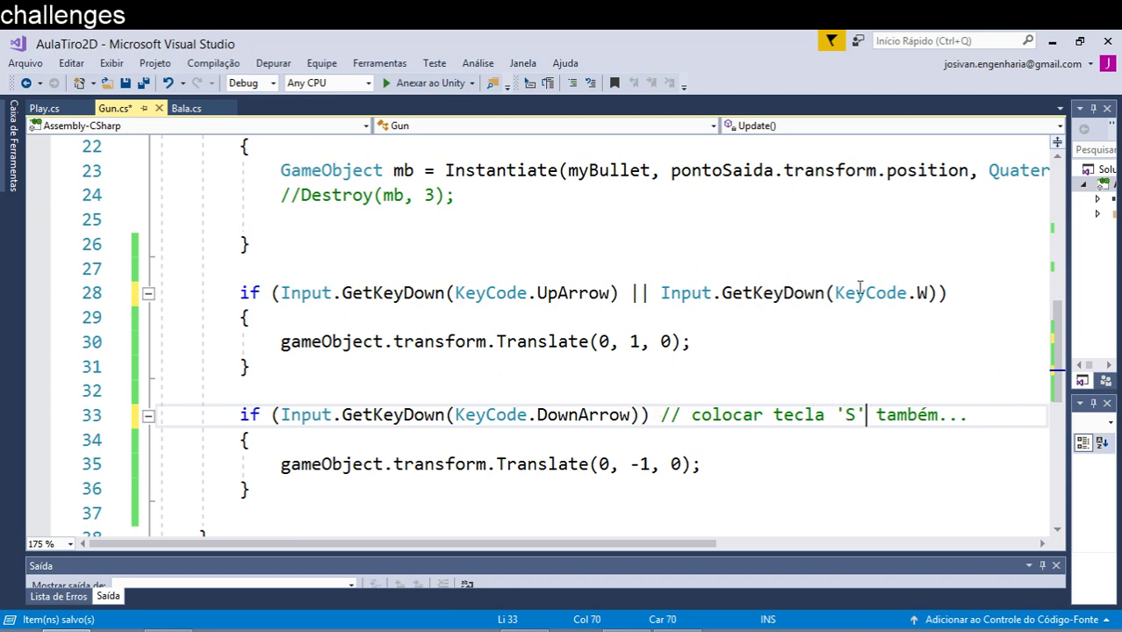
pyautogui.click(126, 84)
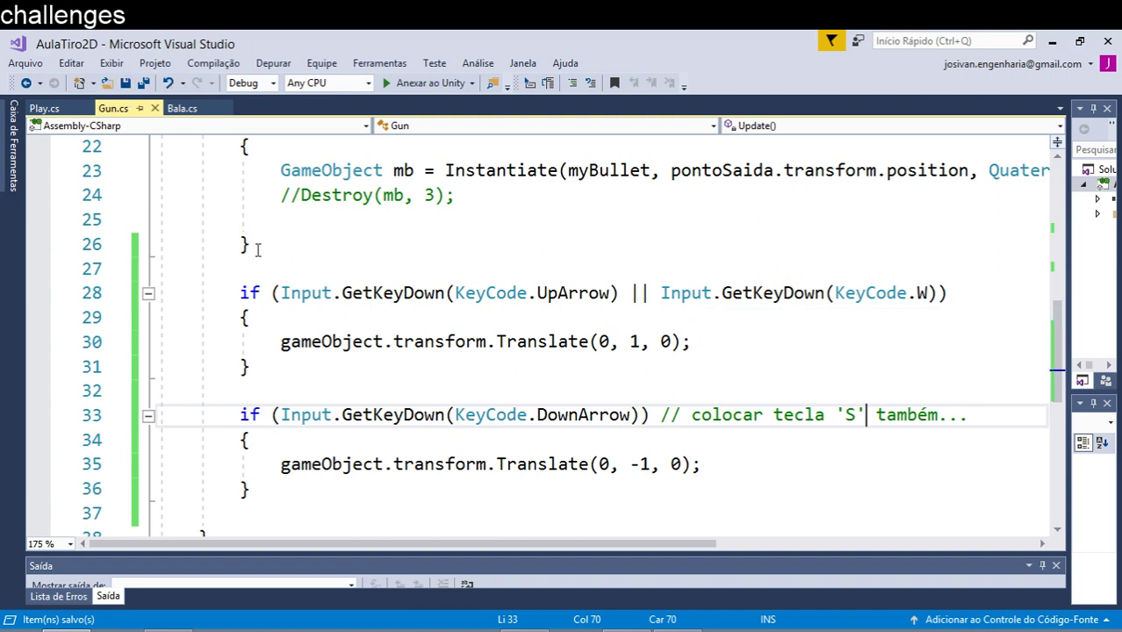
# Step: Back in Unity, open Fase1 from Assets > Scenes, saving the Menu scene's changes
pyautogui.hotkey('alt', 'Tab')
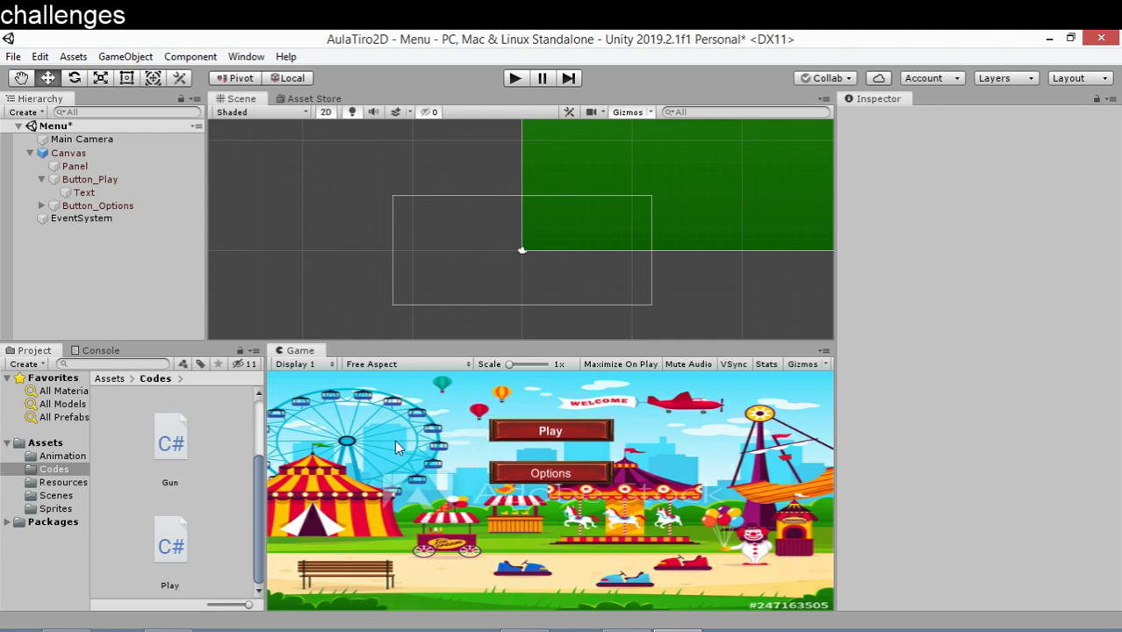
pyautogui.click(123, 379)
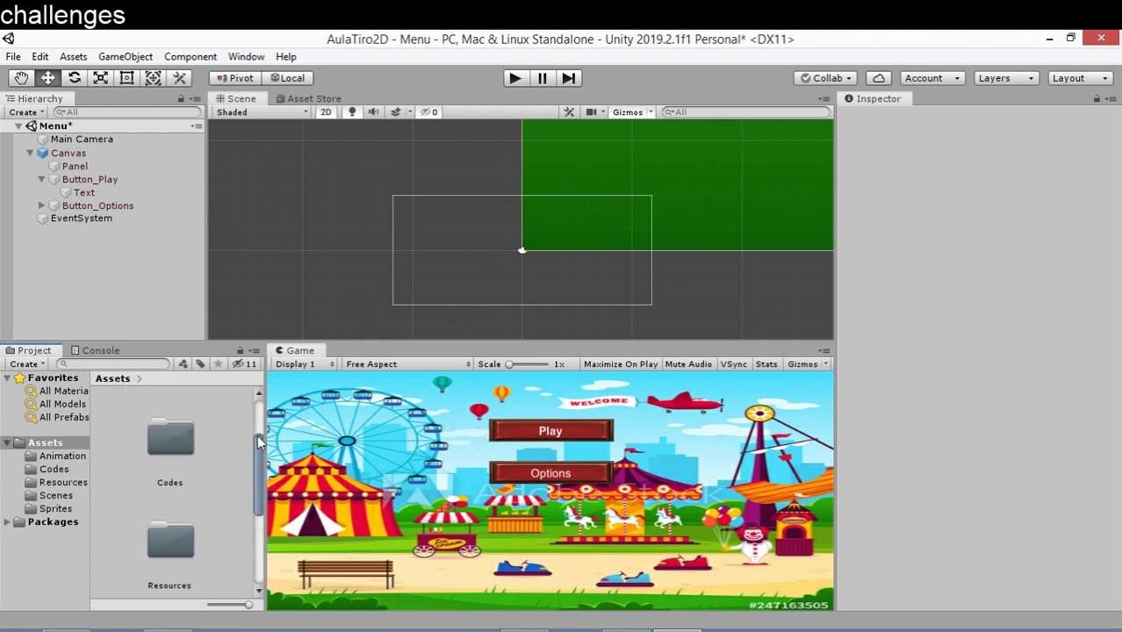
pyautogui.click(67, 497)
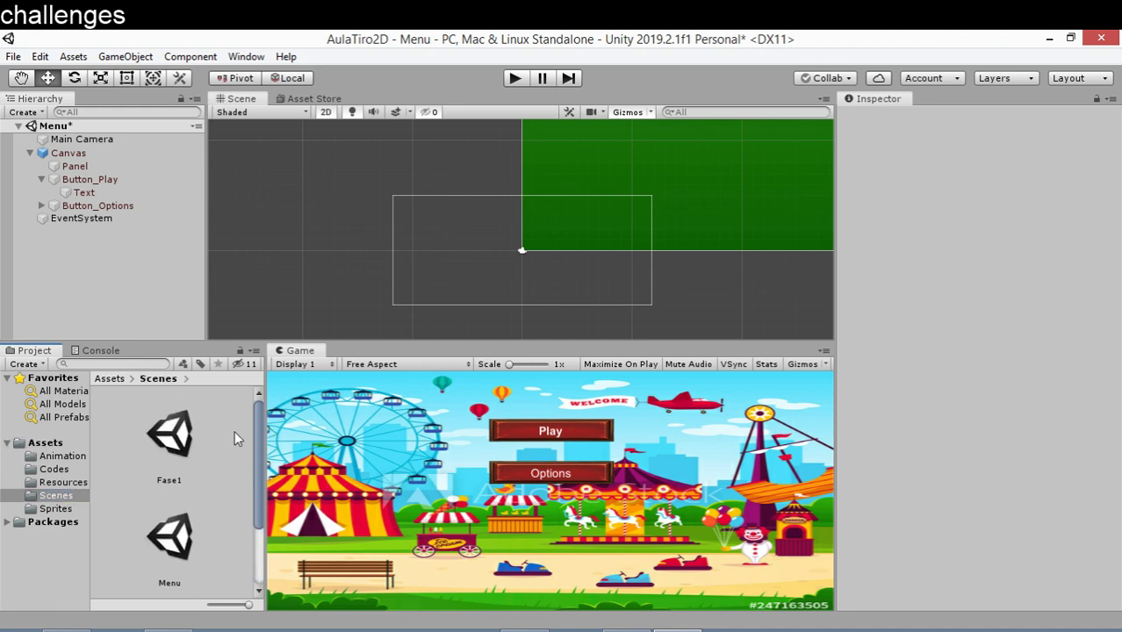
pyautogui.doubleClick(191, 437)
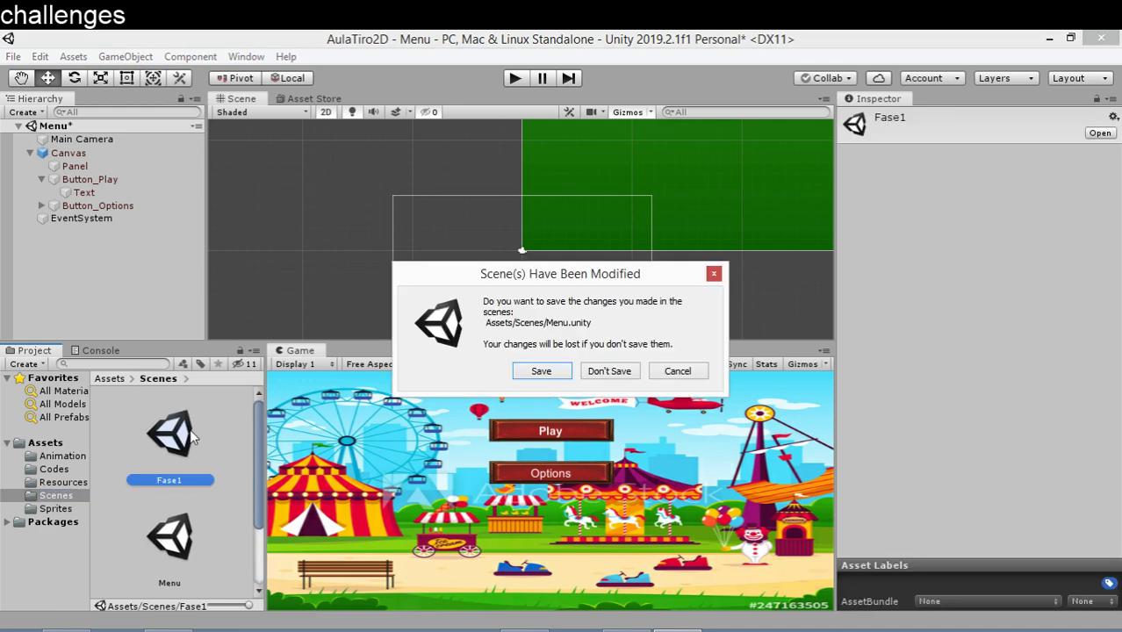
pyautogui.click(548, 372)
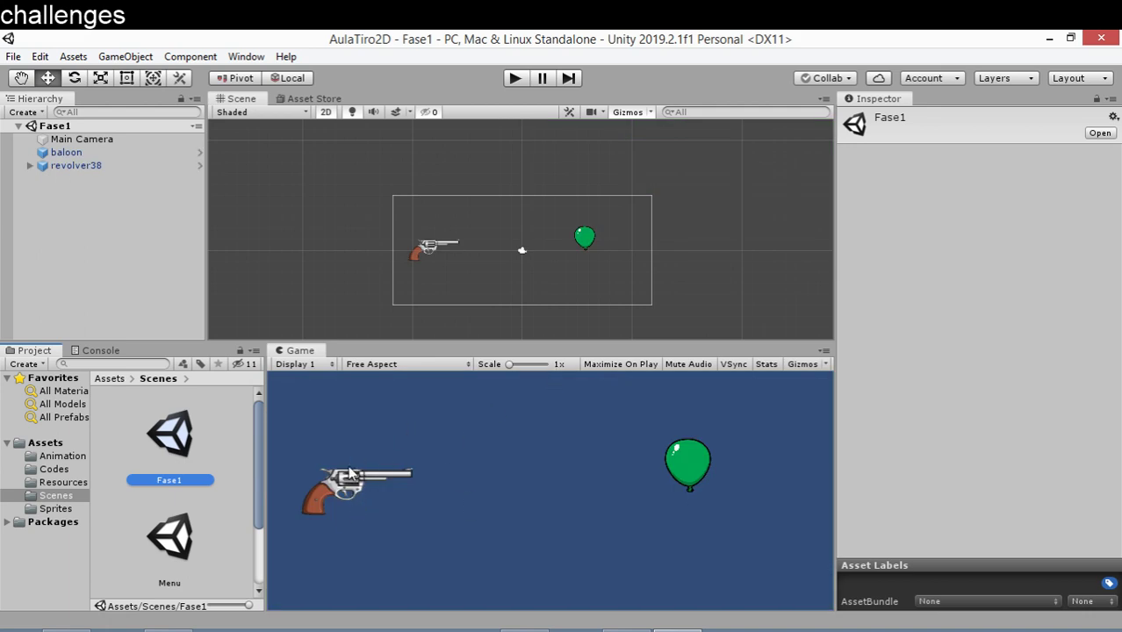
# Step: Play-test Fase1 to move the revolver, then stop and select revolver38
pyautogui.click(514, 79)
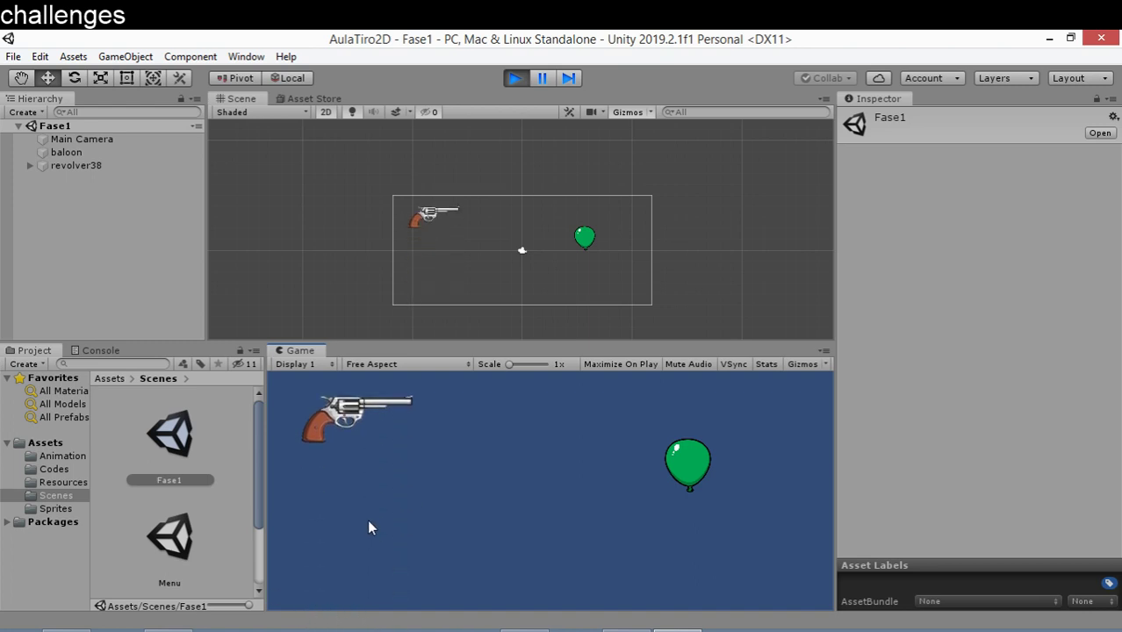
pyautogui.click(510, 79)
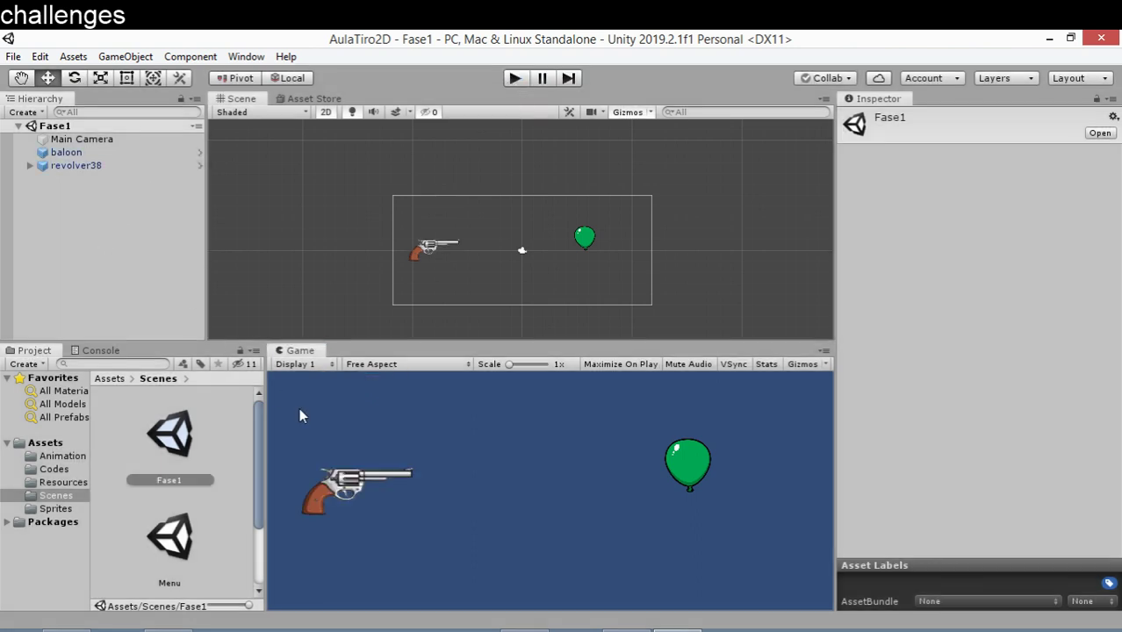
pyautogui.click(86, 166)
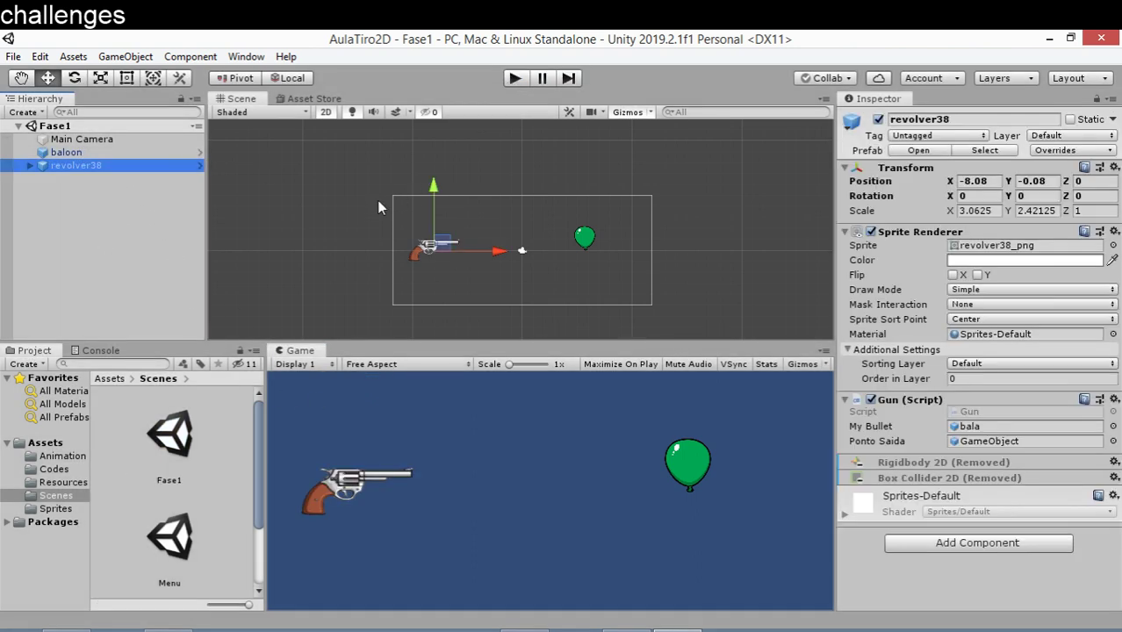
# Step: Add a new Rigidbody 2D from Physics 2D to revolver38 and run the game
pyautogui.rightClick(891, 463)
pyautogui.moveTo(979, 474)
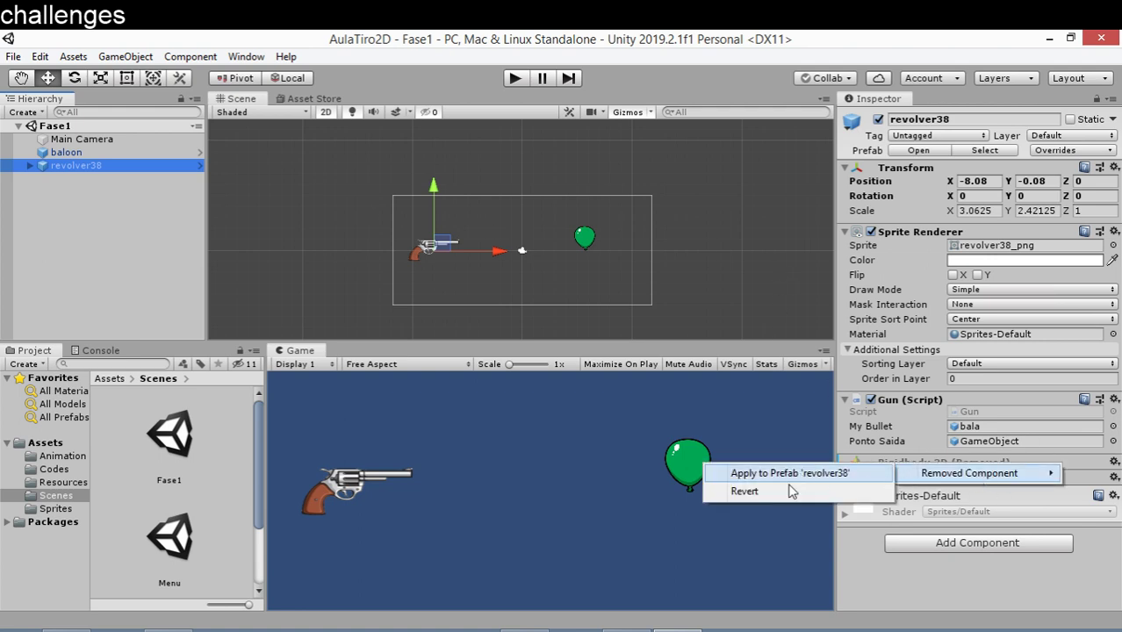
pyautogui.click(865, 573)
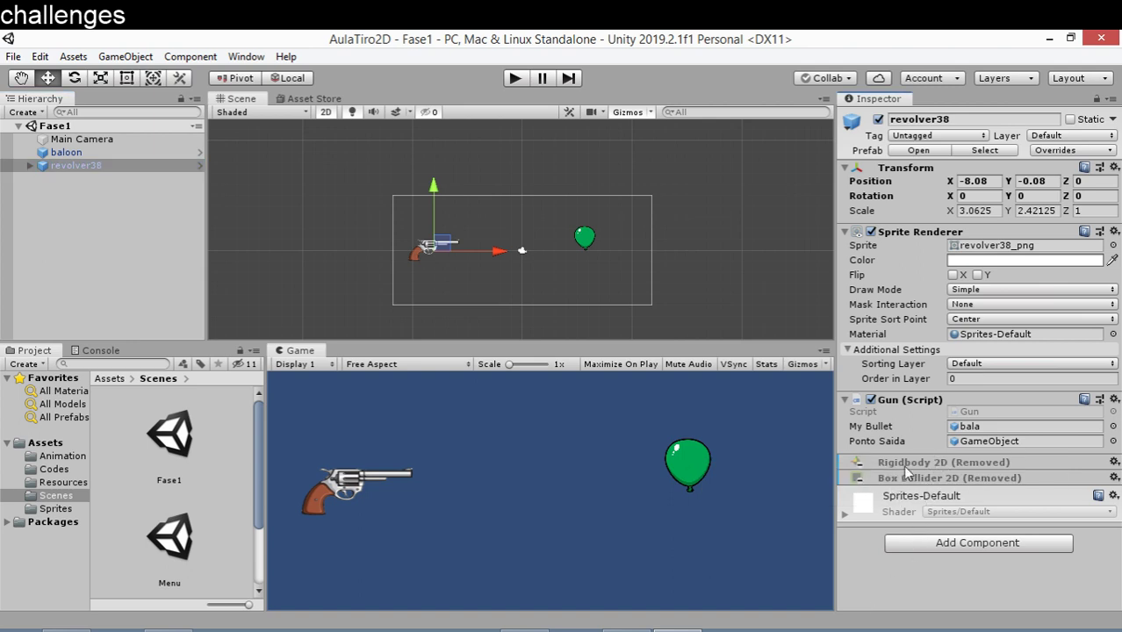
pyautogui.click(906, 540)
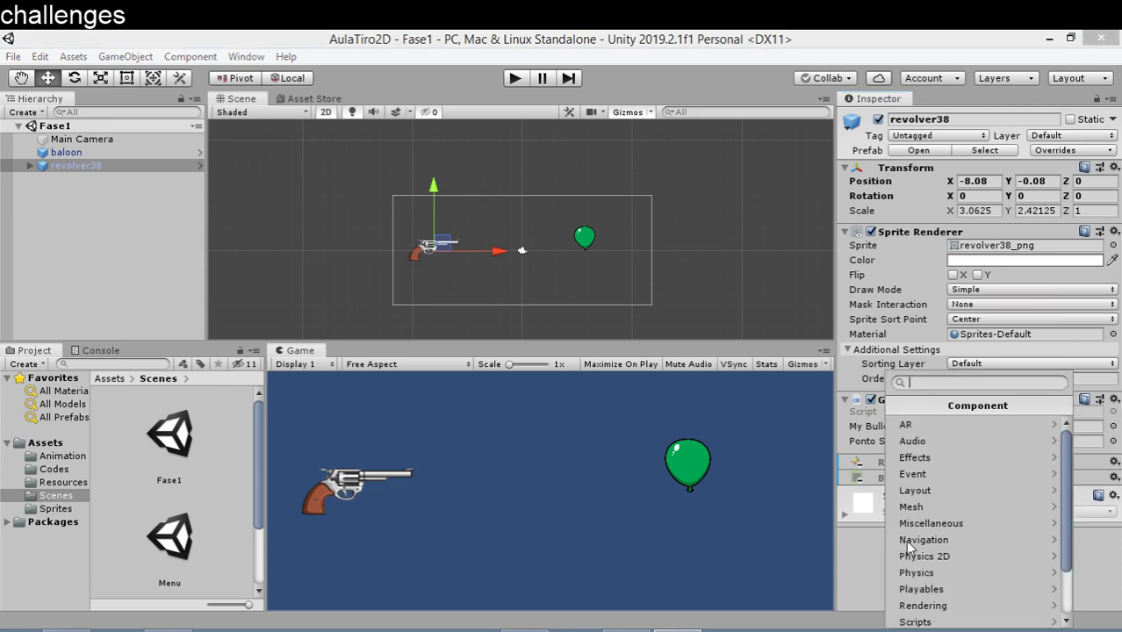
pyautogui.click(924, 556)
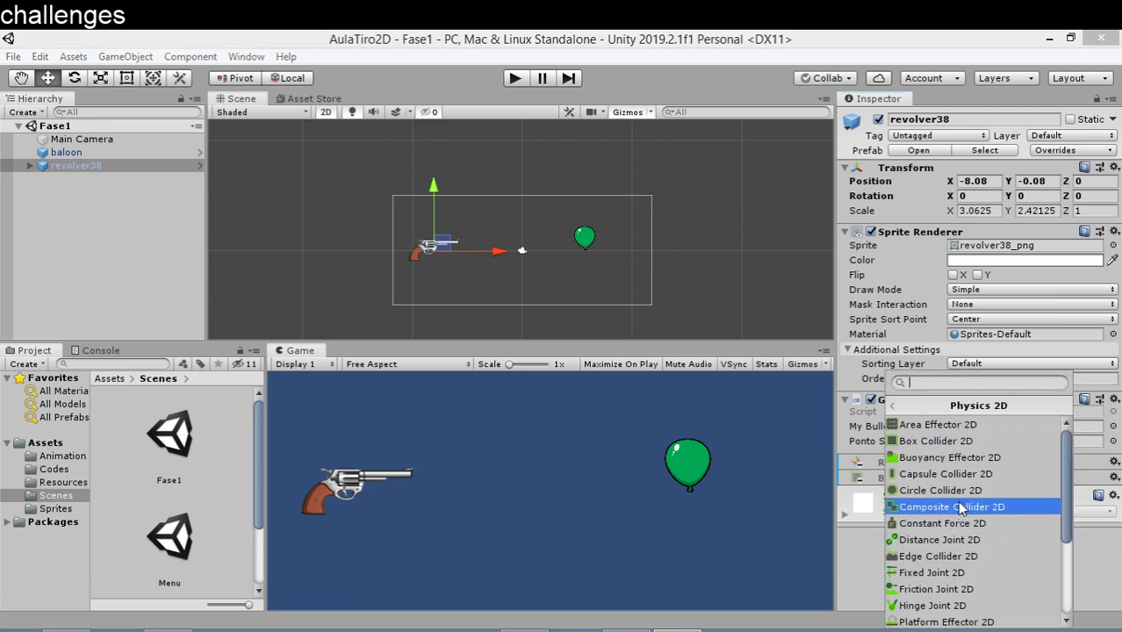
pyautogui.scroll(-3, 958, 498)
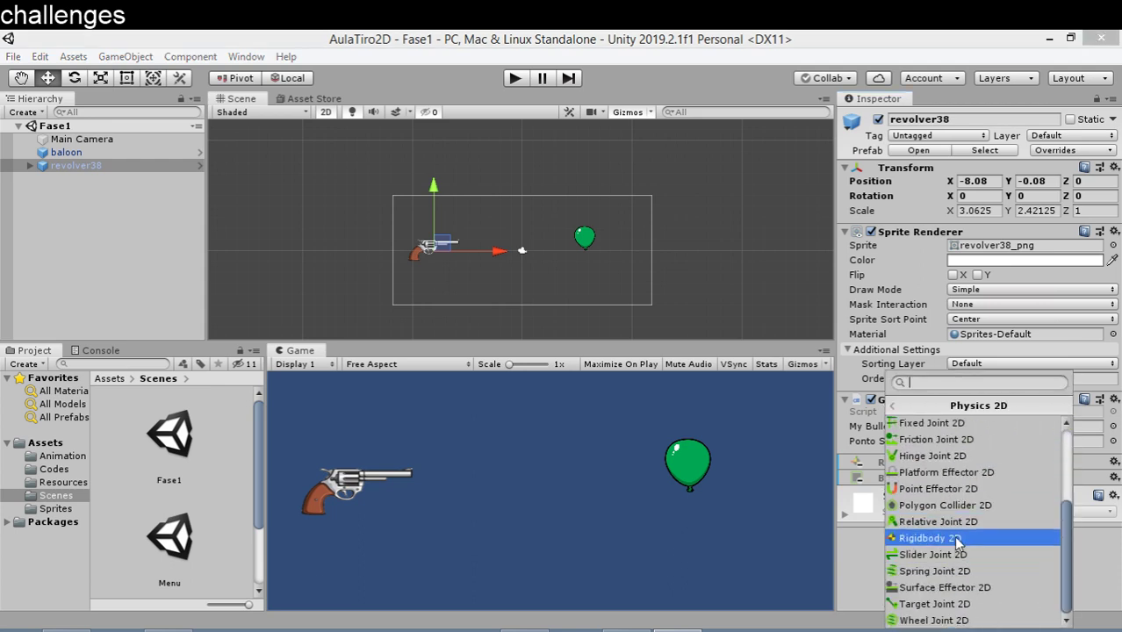
pyautogui.click(952, 539)
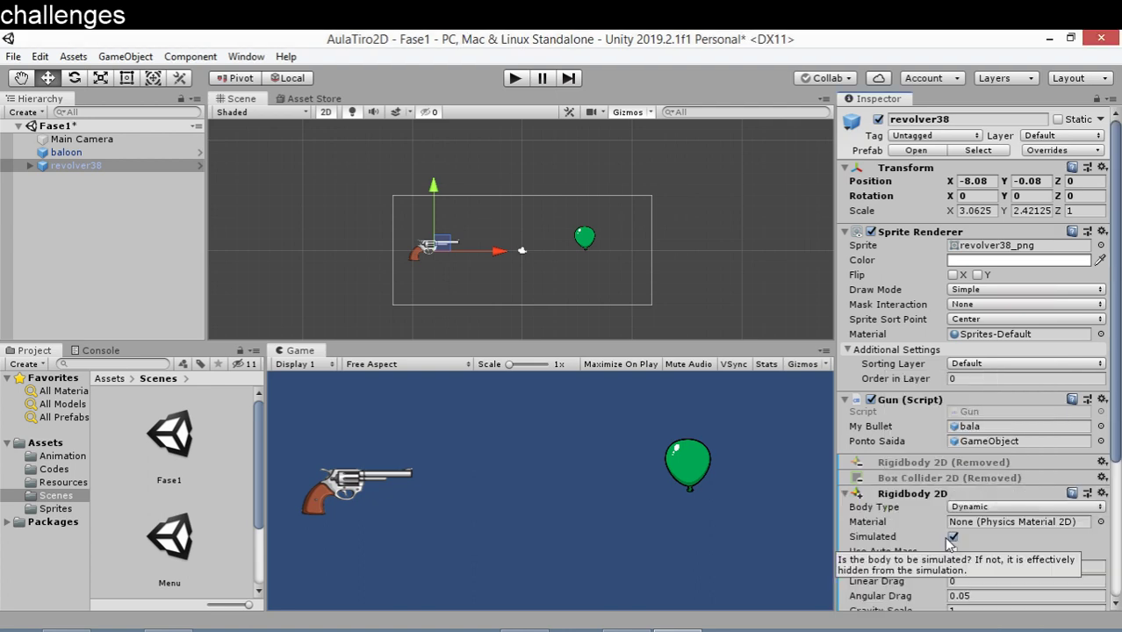
pyautogui.scroll(-5, 952, 544)
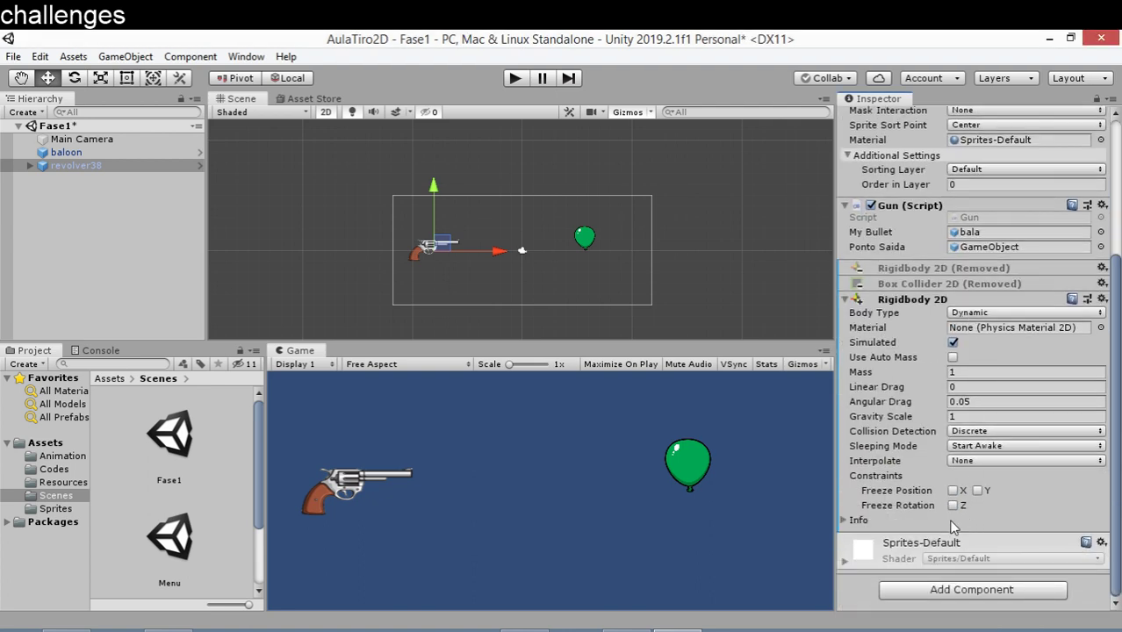
pyautogui.click(516, 80)
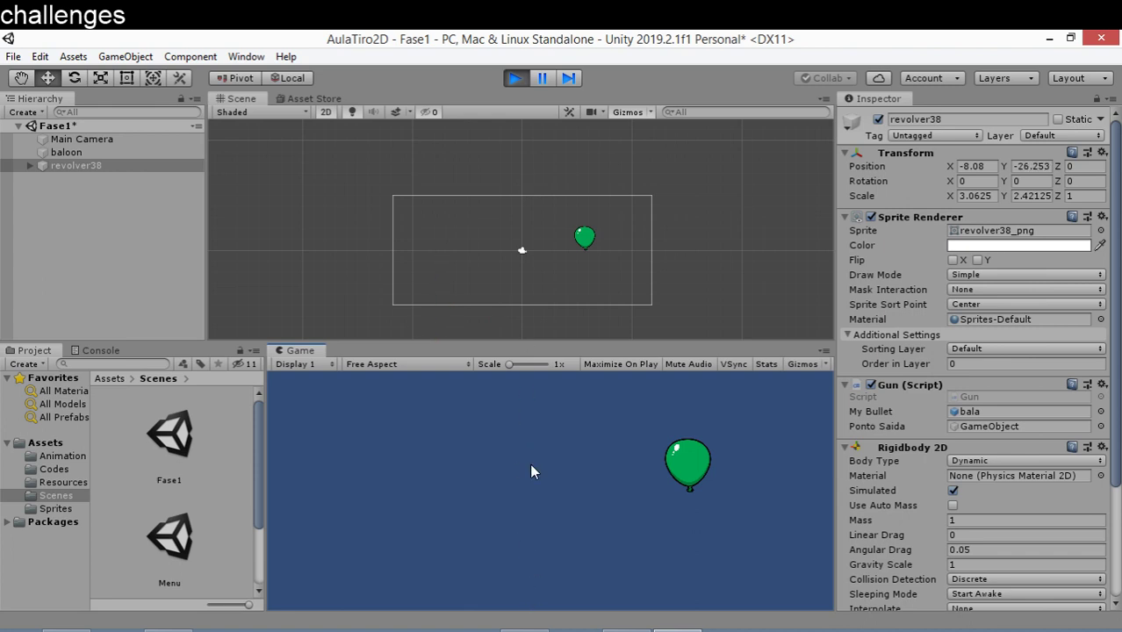
# Step: Rerun the game, then set Rigidbody 2D Gravity Scale to 0 and play again
pyautogui.click(513, 80)
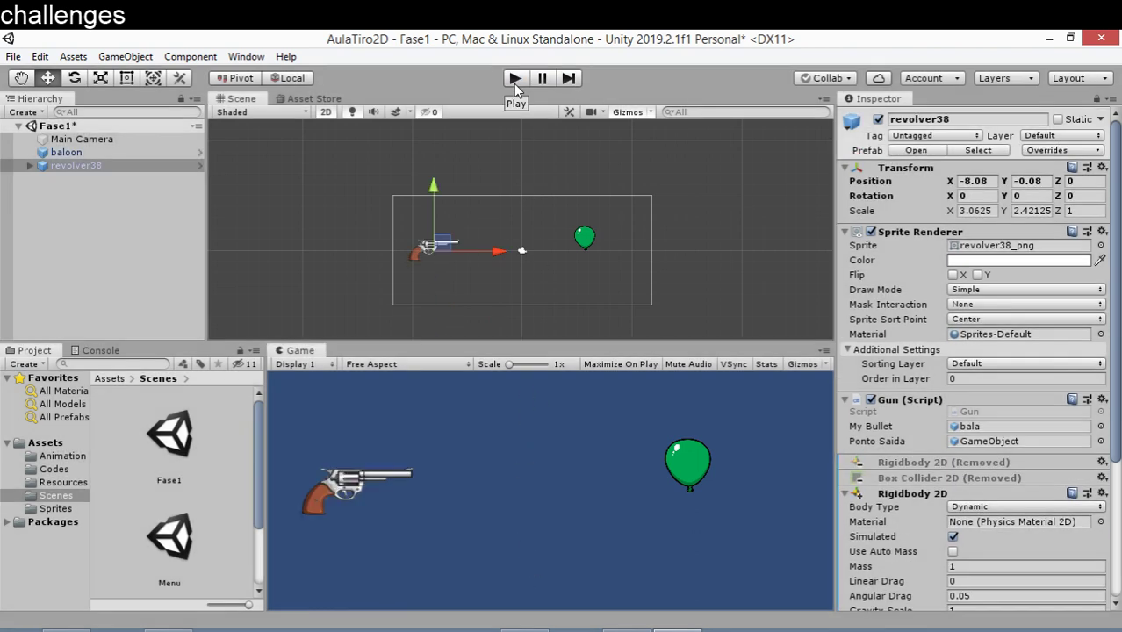
pyautogui.click(515, 84)
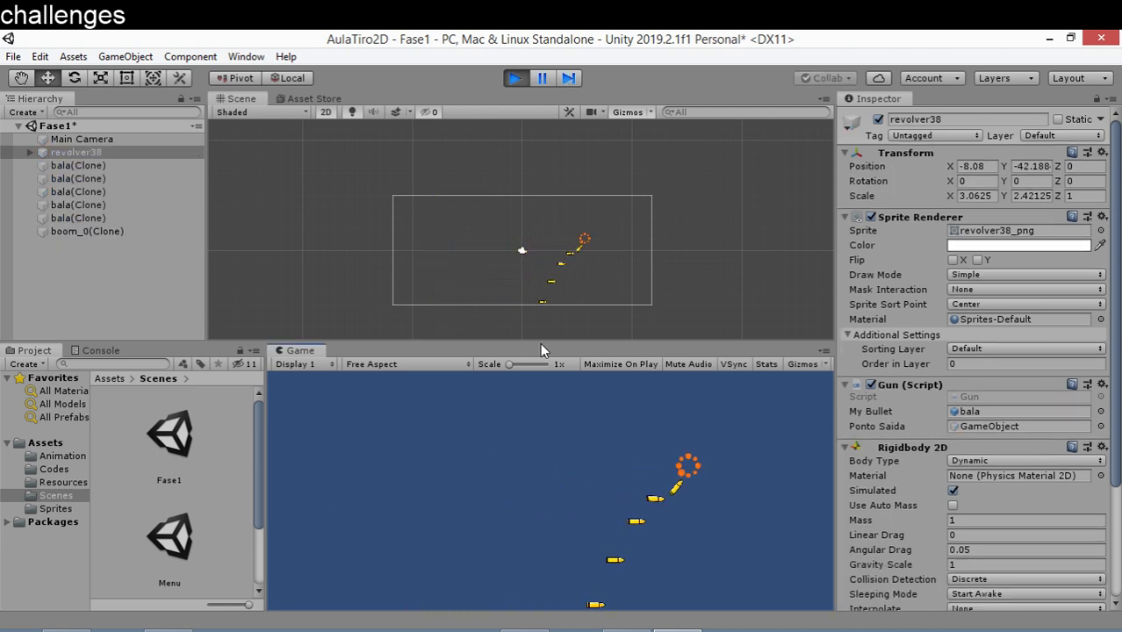
pyautogui.click(516, 78)
pyautogui.scroll(-3, 1015, 371)
pyautogui.scroll(-1, 983, 356)
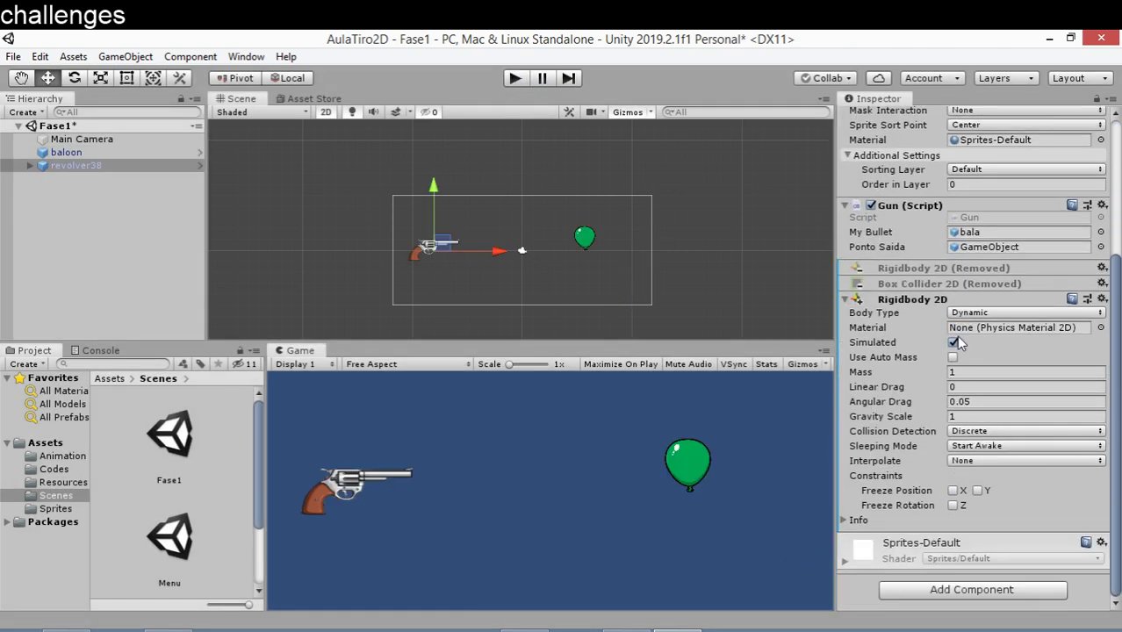
pyautogui.click(954, 416)
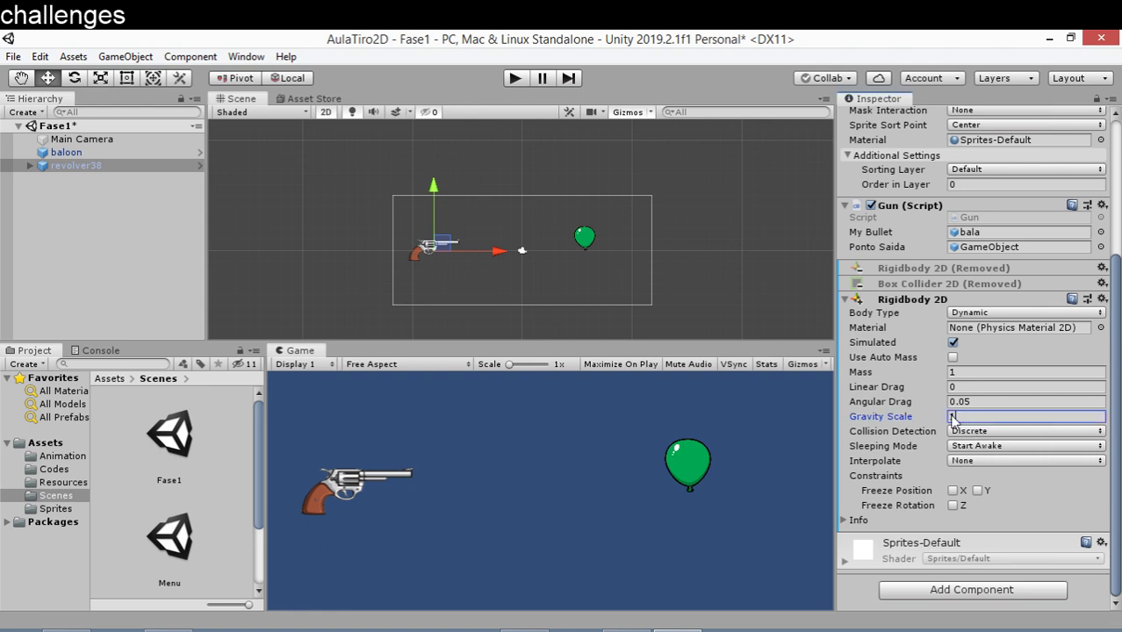
pyautogui.write('0')
pyautogui.click(515, 79)
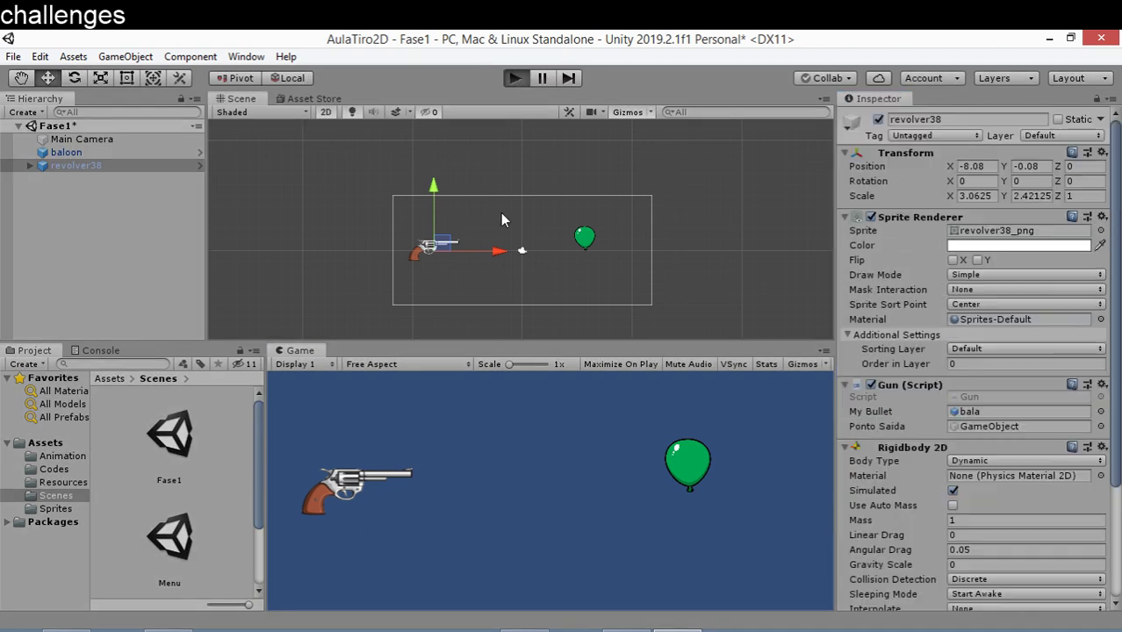
# Step: Fire three bullets and toggle the Rigidbody 2D Simulated option off and back on
pyautogui.click(387, 487)
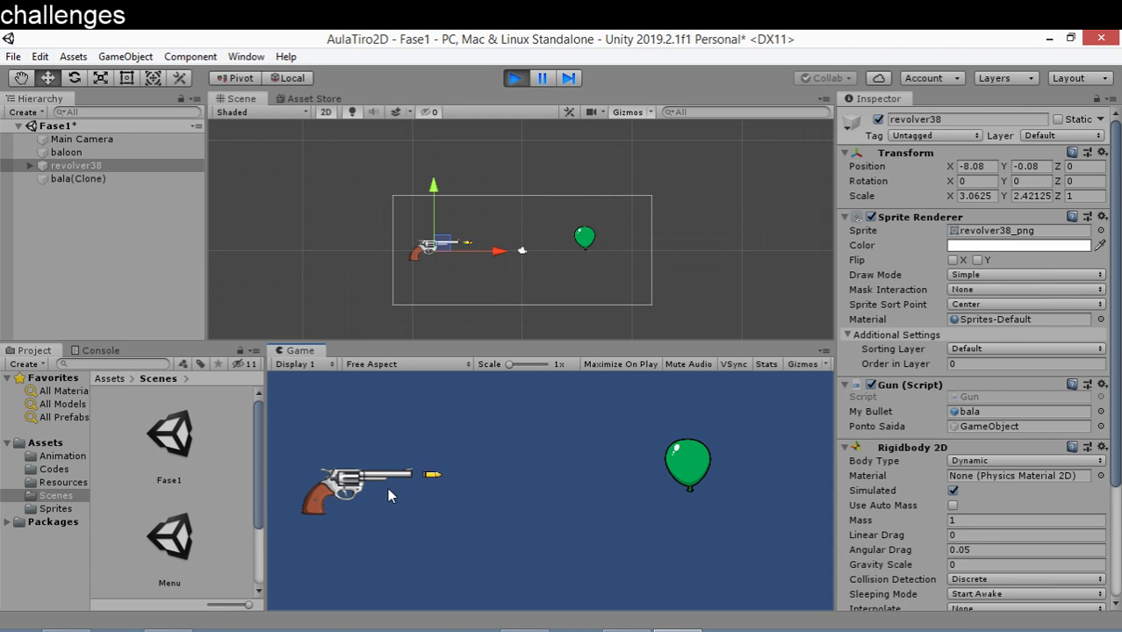
pyautogui.click(387, 487)
pyautogui.click(387, 487)
pyautogui.click(388, 488)
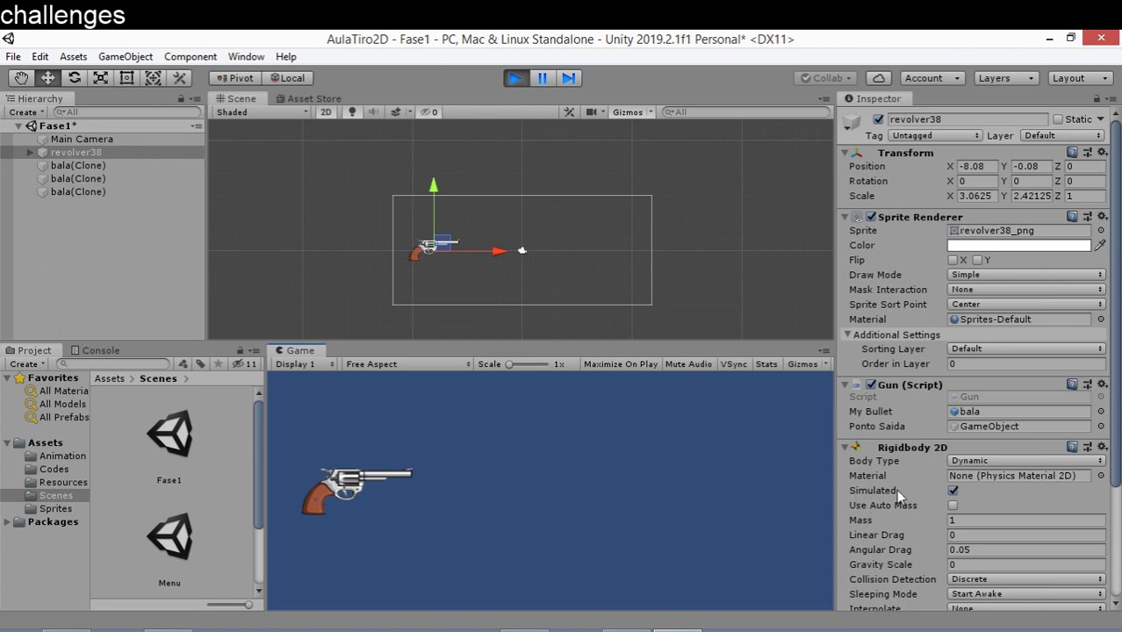
pyautogui.click(953, 492)
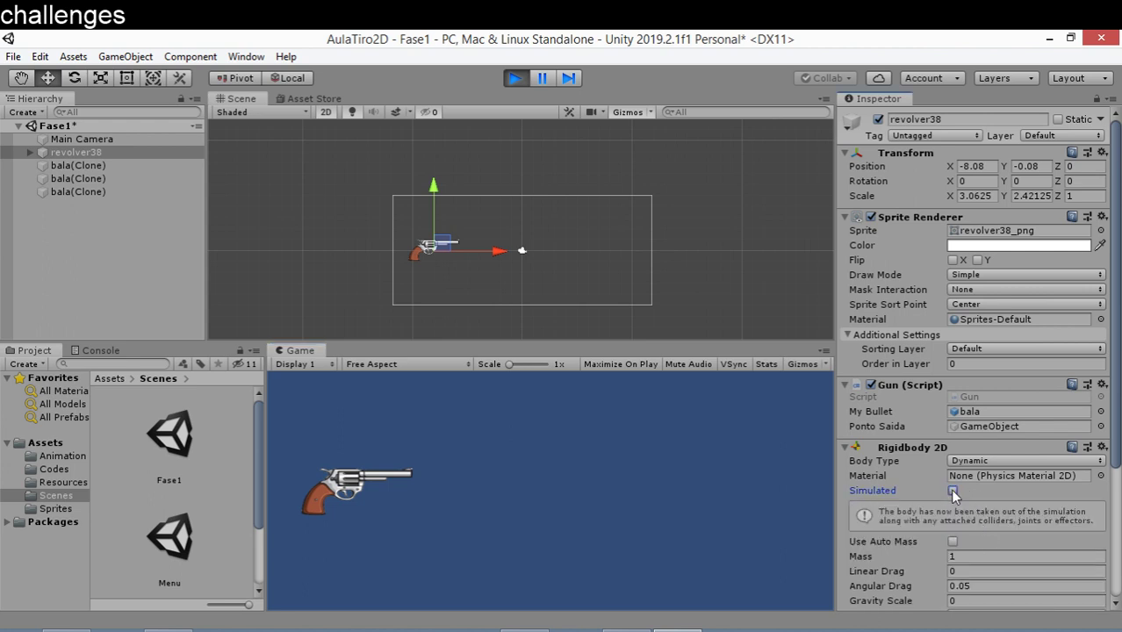
pyautogui.click(953, 492)
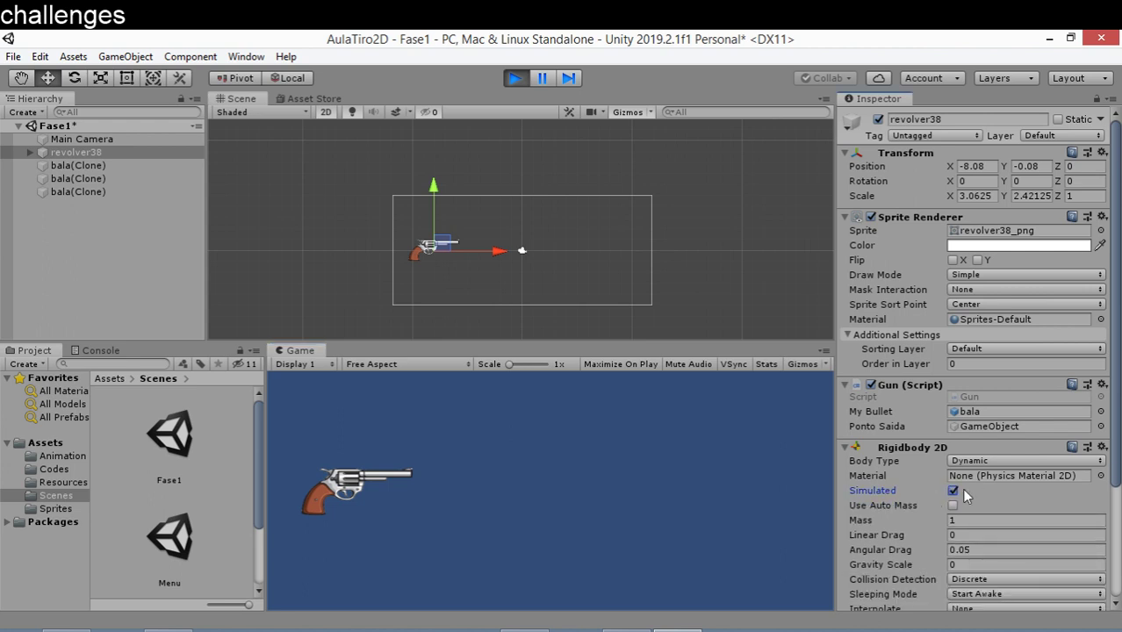
pyautogui.click(953, 491)
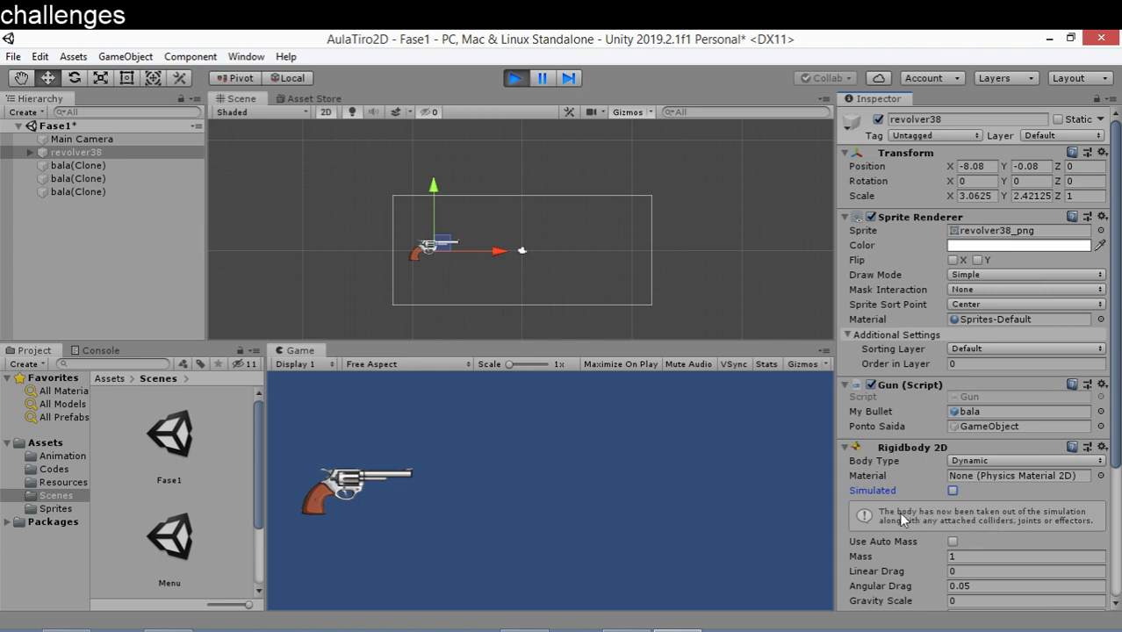
pyautogui.click(954, 491)
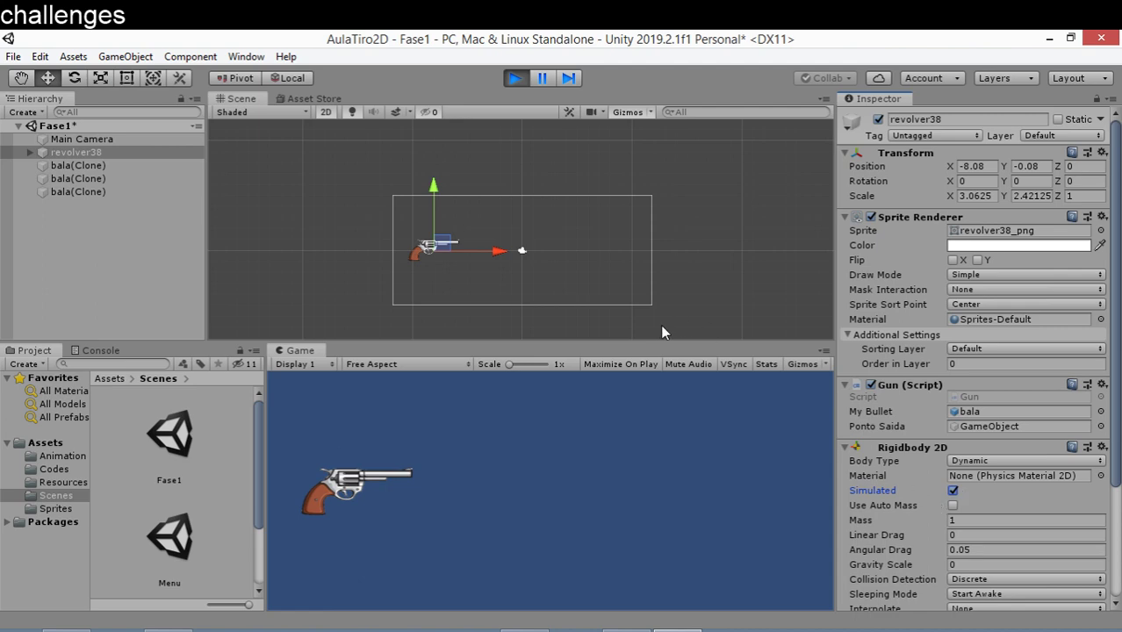
# Step: Stop the game and collapse the Rigidbody 2D settings
pyautogui.click(514, 79)
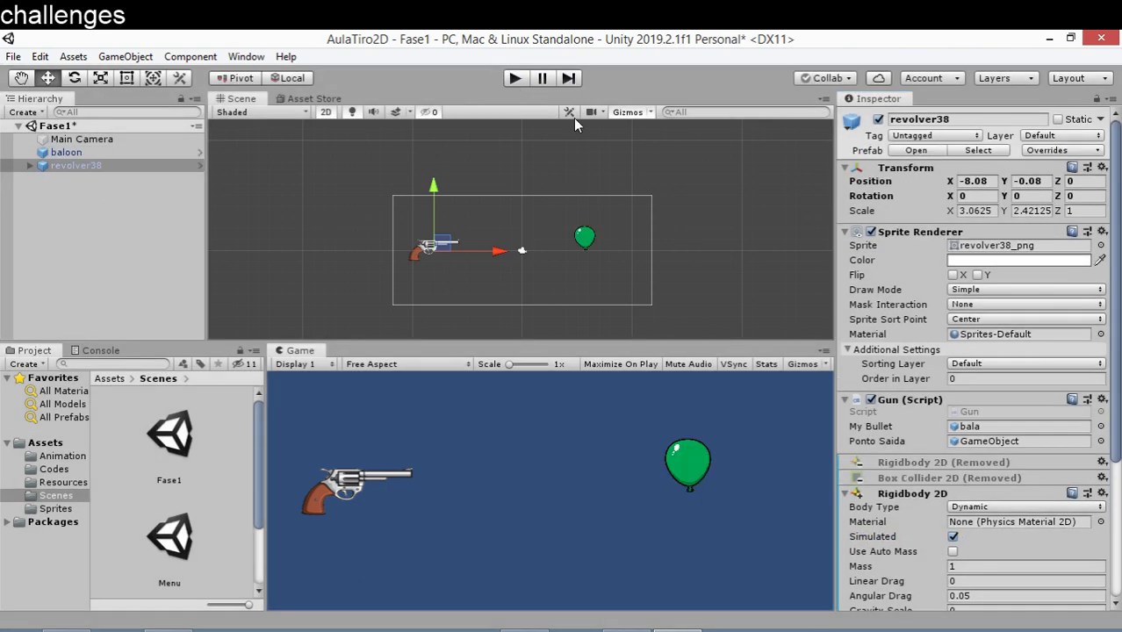
pyautogui.scroll(-5, 988, 549)
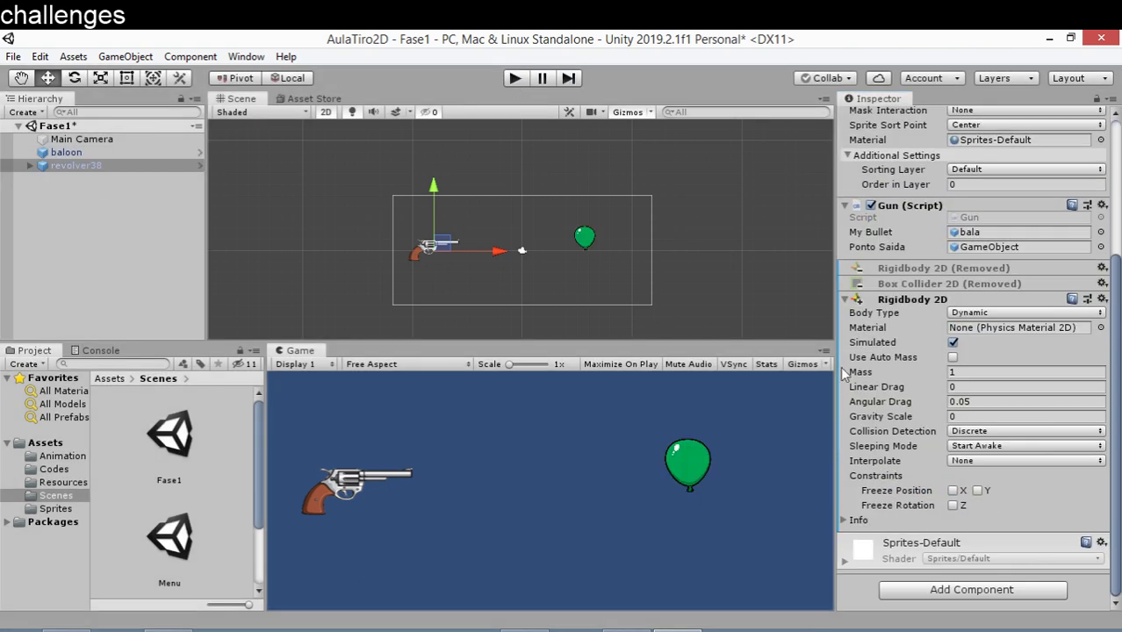
pyautogui.click(844, 299)
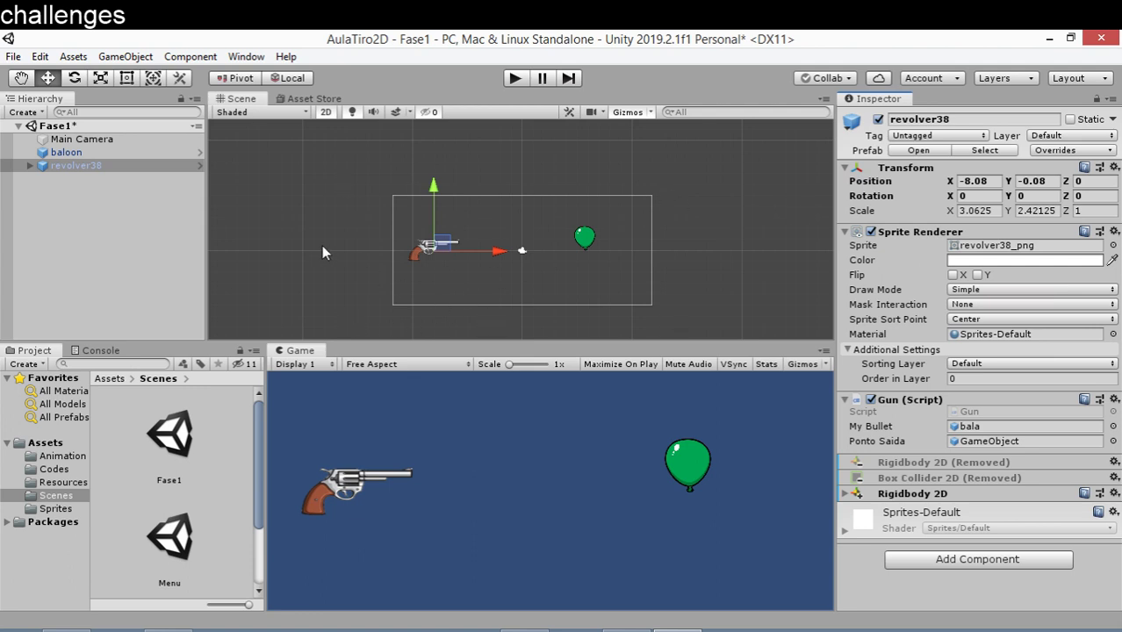
# Step: Create an empty GameObject and rename it gobj_limiteCima
pyautogui.click(125, 56)
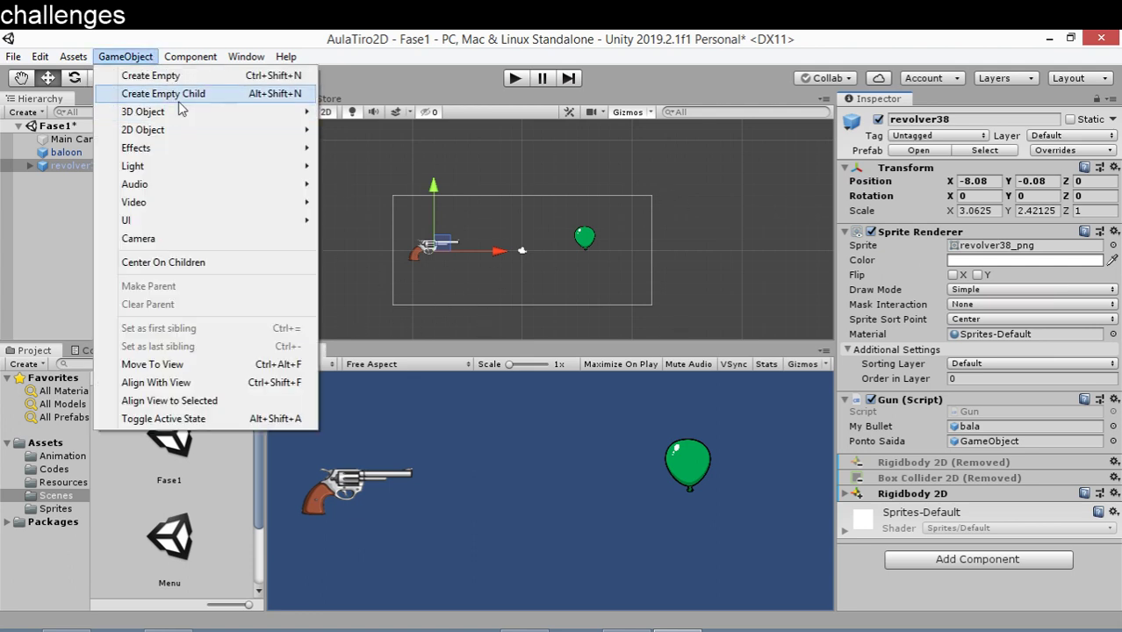
pyautogui.click(175, 75)
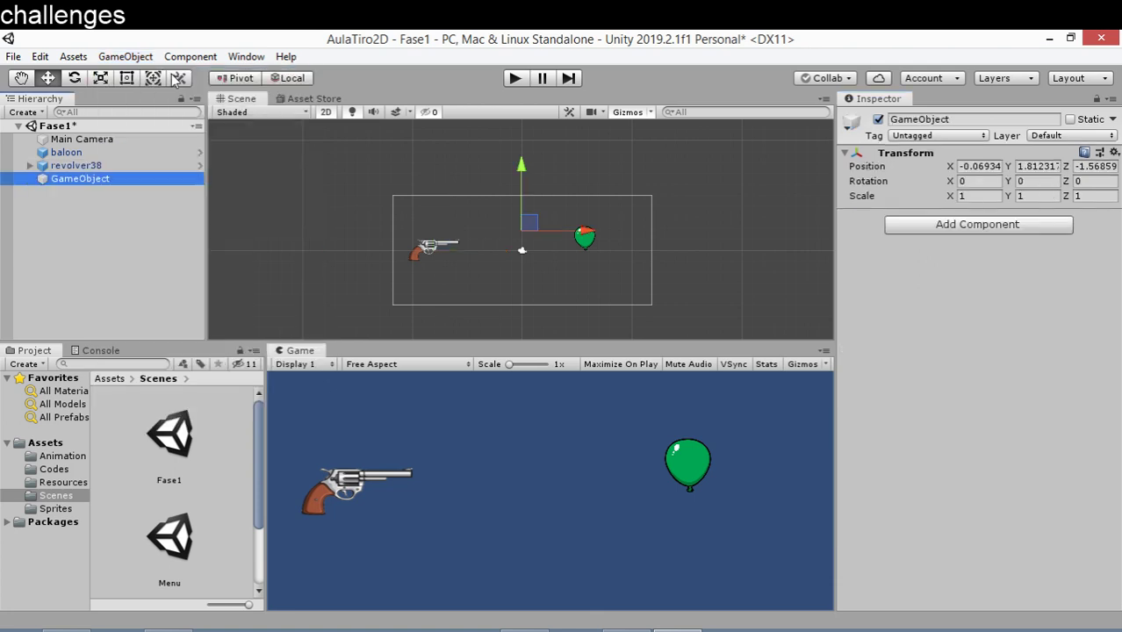
pyautogui.click(99, 186)
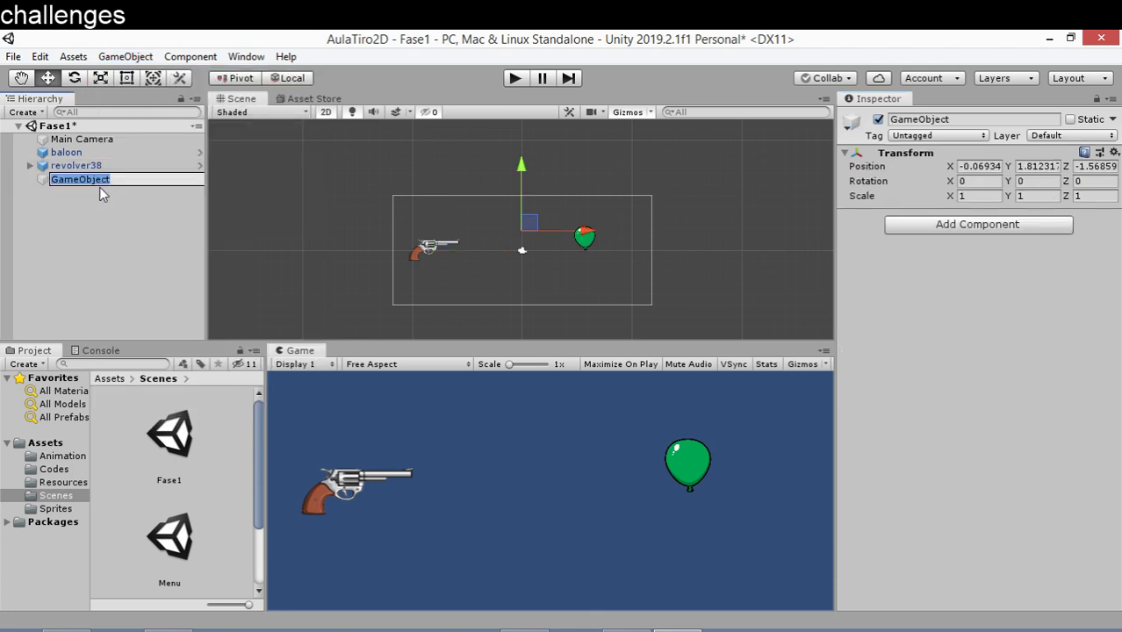
pyautogui.write('g')
pyautogui.write('ob')
pyautogui.write('j_limite')
pyautogui.write('Cima')
pyautogui.click(109, 193)
pyautogui.click(95, 178)
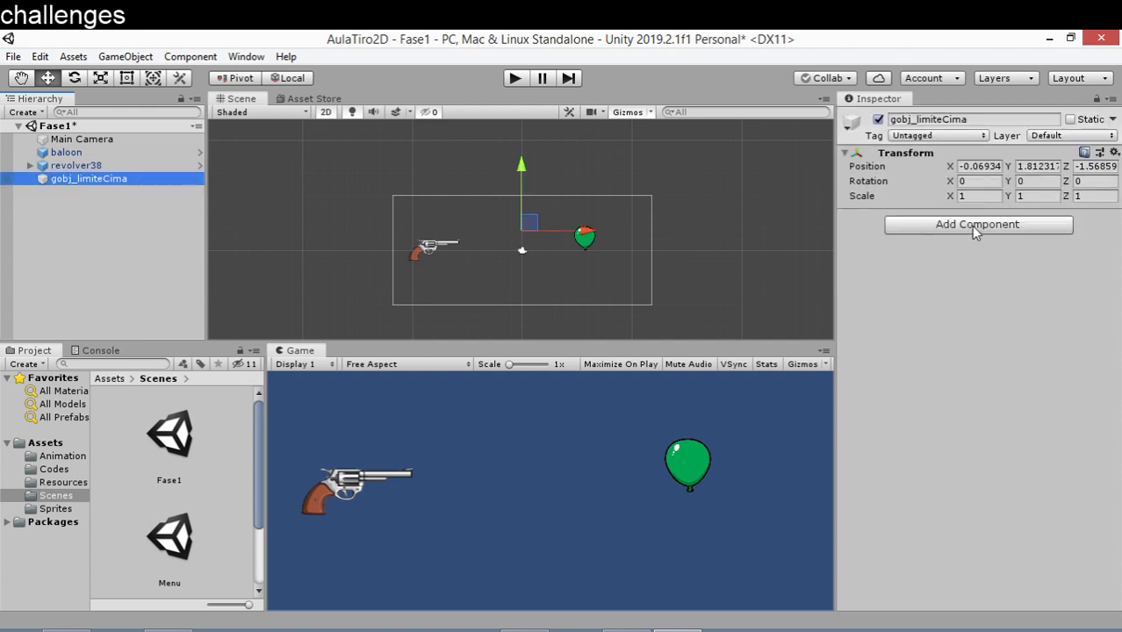
# Step: Add a Box Collider 2D to gobj_limiteCima and raise the object to Y 5.56
pyautogui.click(1006, 227)
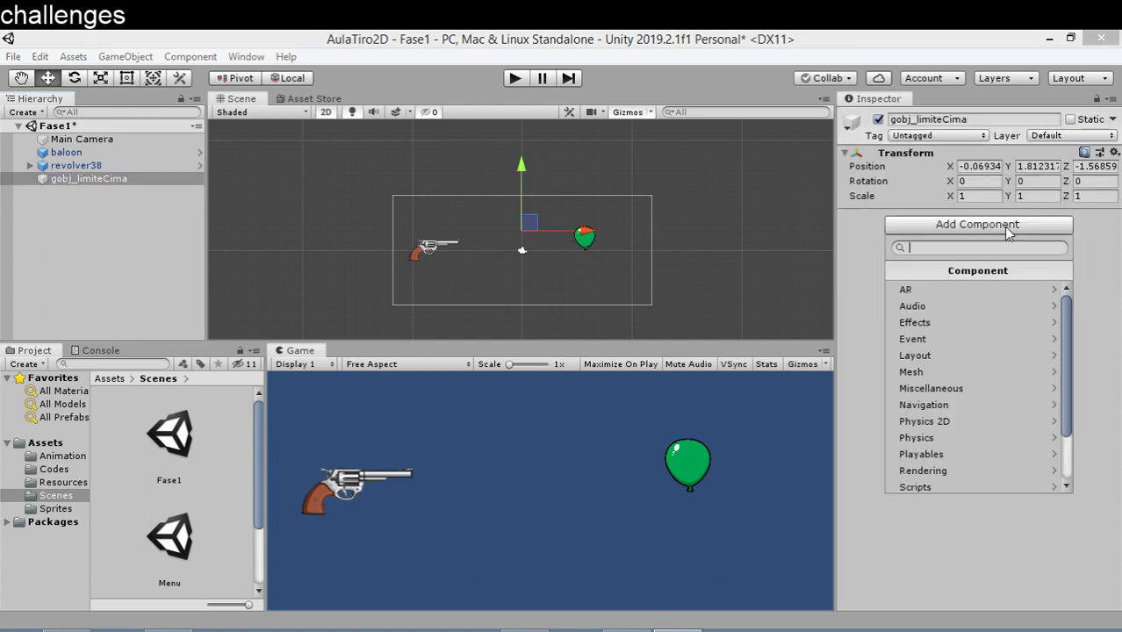
pyautogui.click(990, 425)
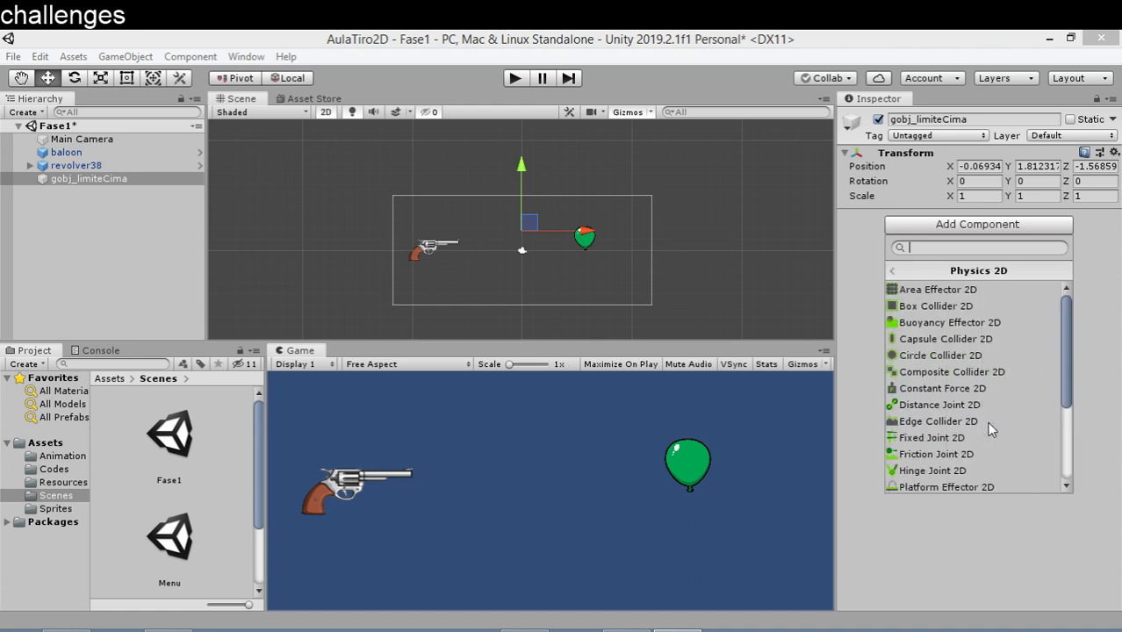
pyautogui.click(978, 307)
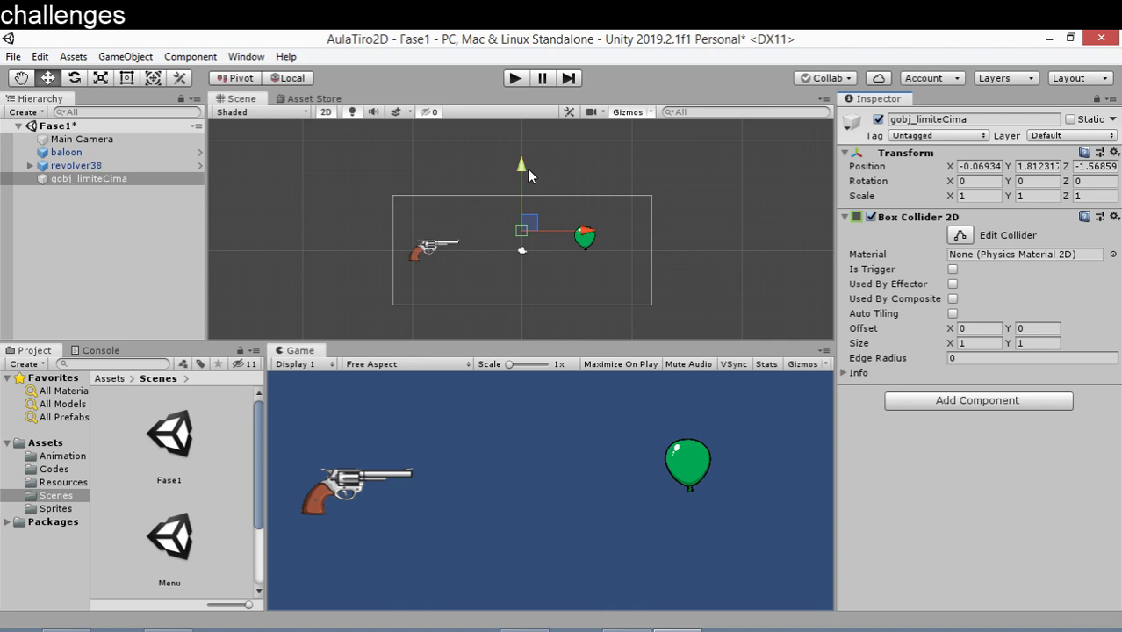
pyautogui.moveTo(527, 171); pyautogui.dragTo(518, 127)
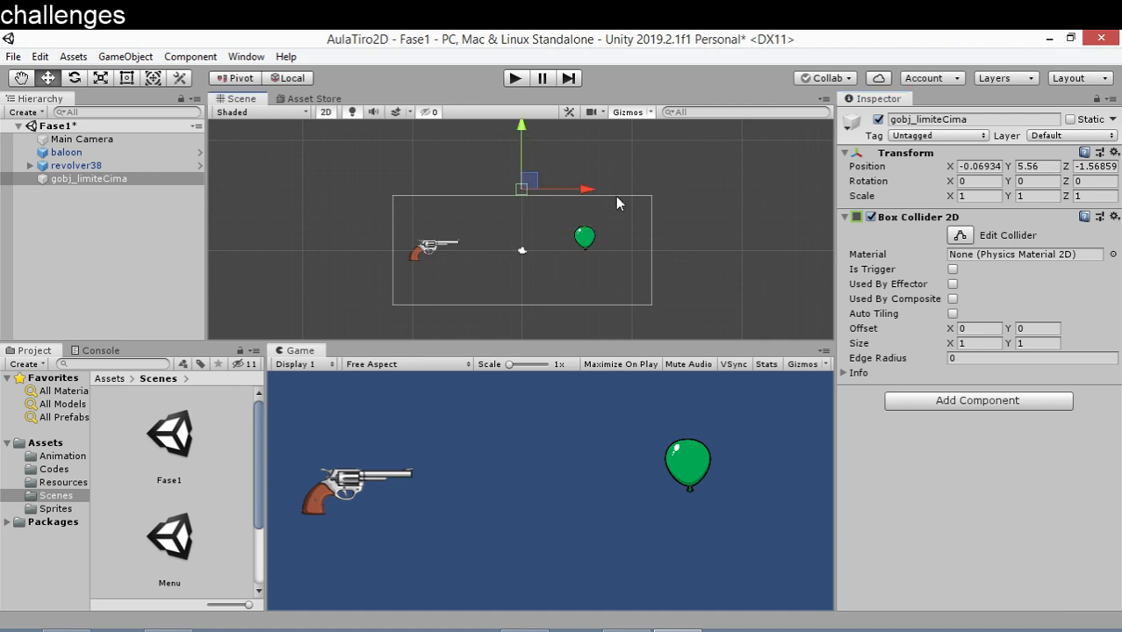
# Step: Stretch the boundary collider into a 30.28×1 strip across the frame and start the game
pyautogui.click(958, 237)
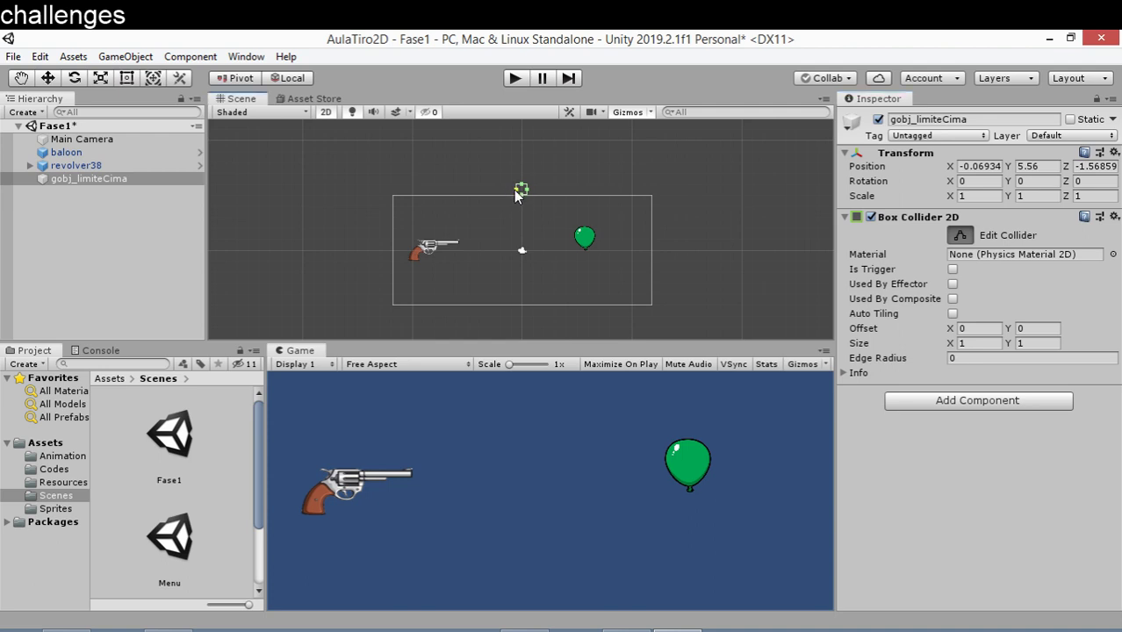
pyautogui.moveTo(514, 190)
pyautogui.mouseDown()
pyautogui.moveTo(382, 199)
pyautogui.moveTo(358, 189)
pyautogui.mouseUp()
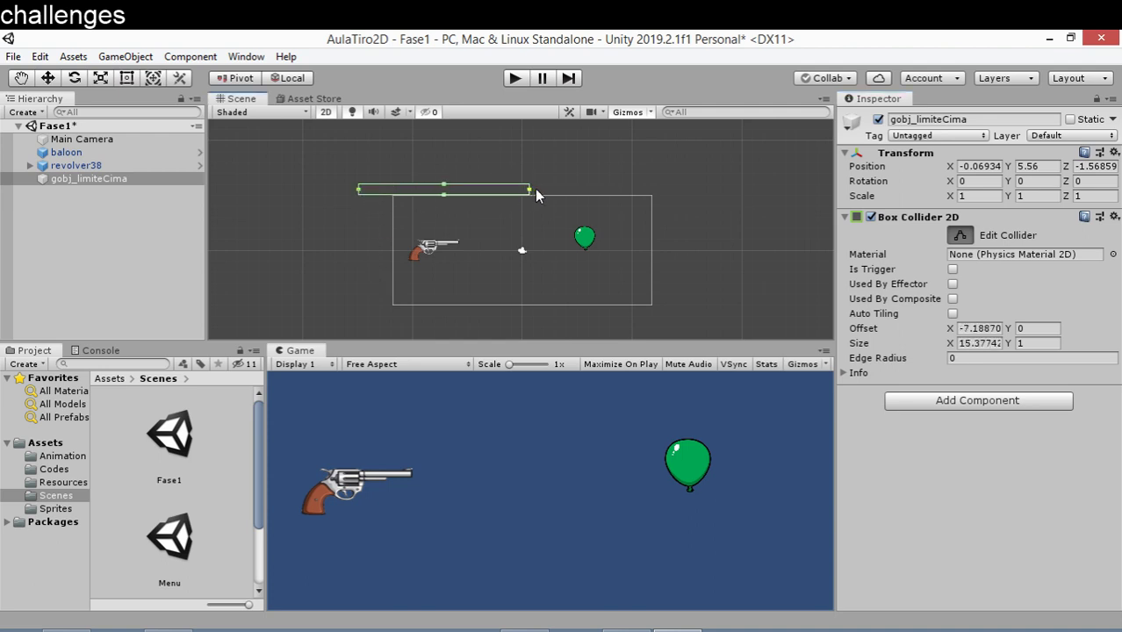
pyautogui.moveTo(527, 188); pyautogui.dragTo(690, 188)
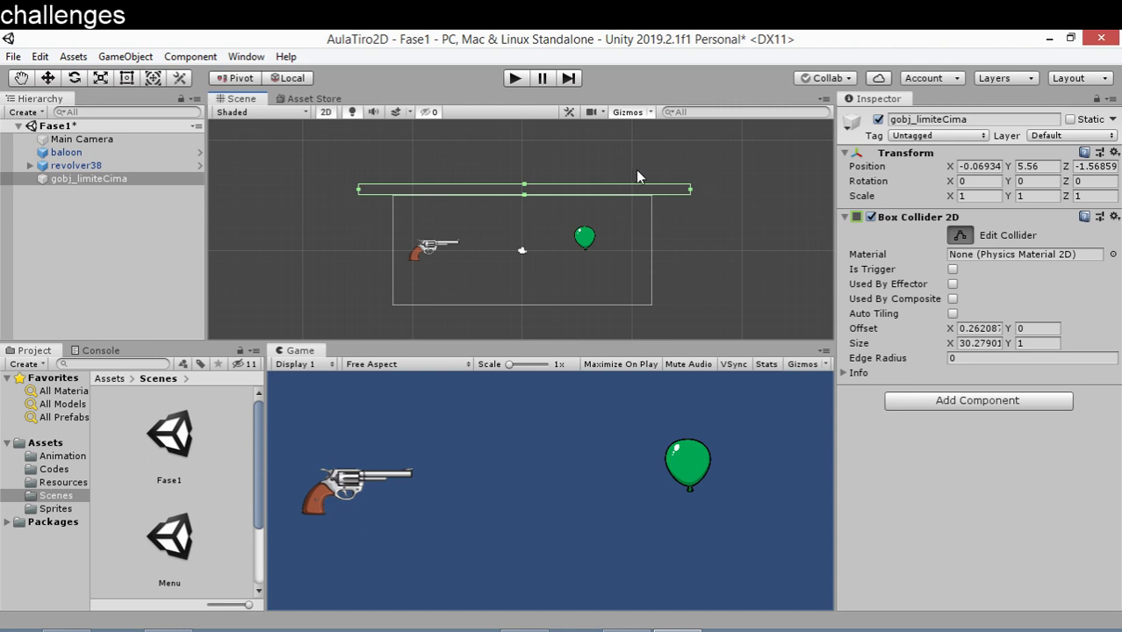
pyautogui.click(516, 79)
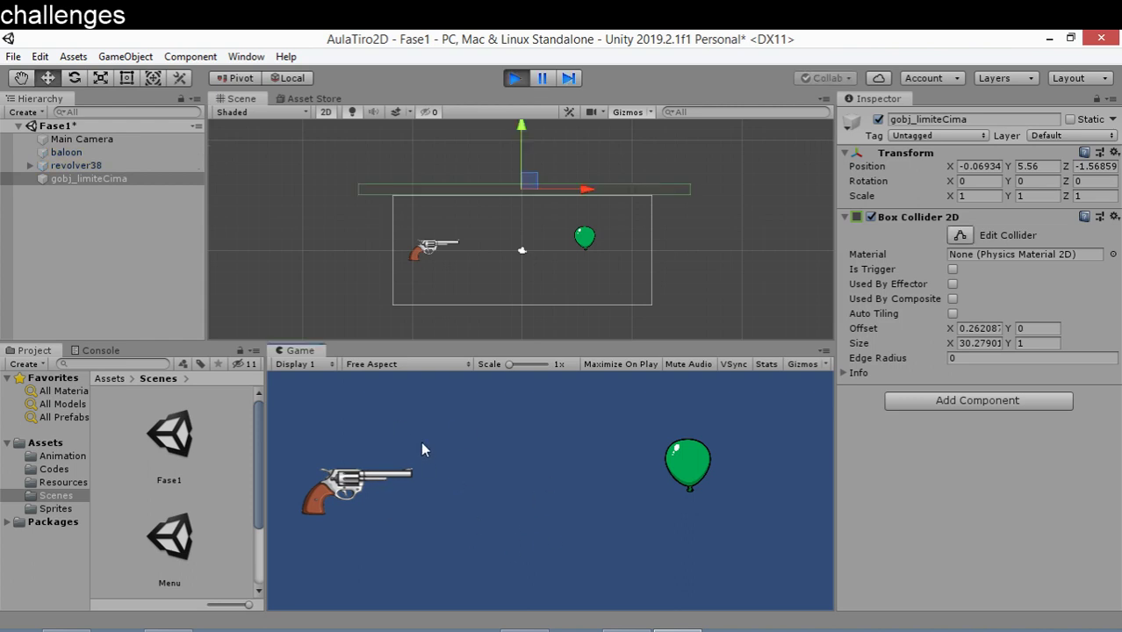
# Step: Move the revolver up repeatedly until it hits the top boundary, then stop the game
pyautogui.press('Up')
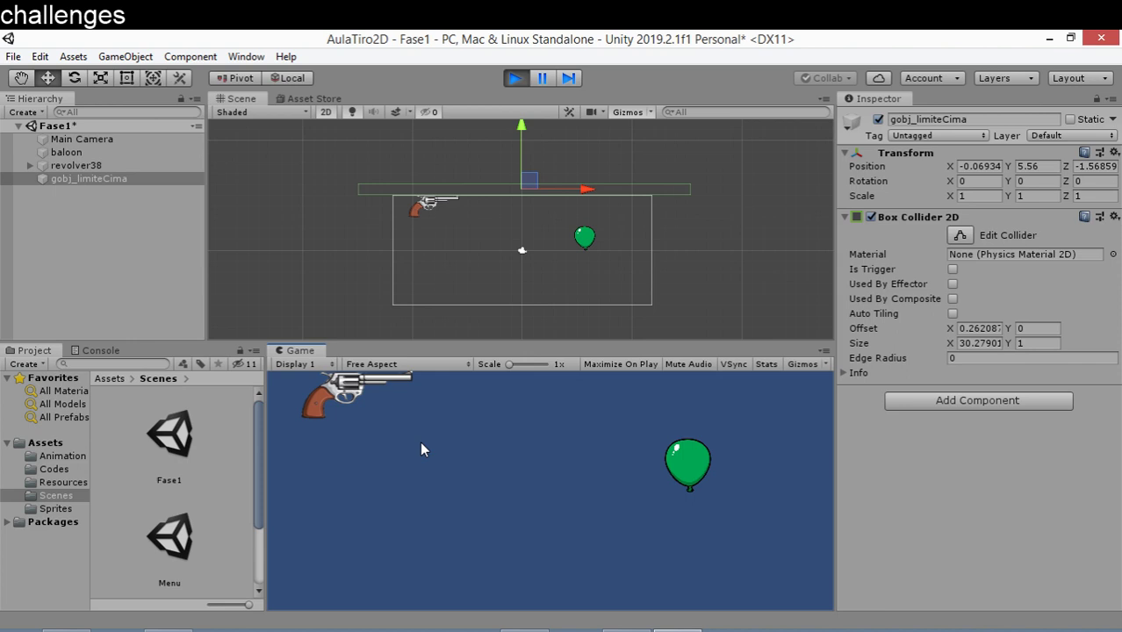
pyautogui.press('Up')
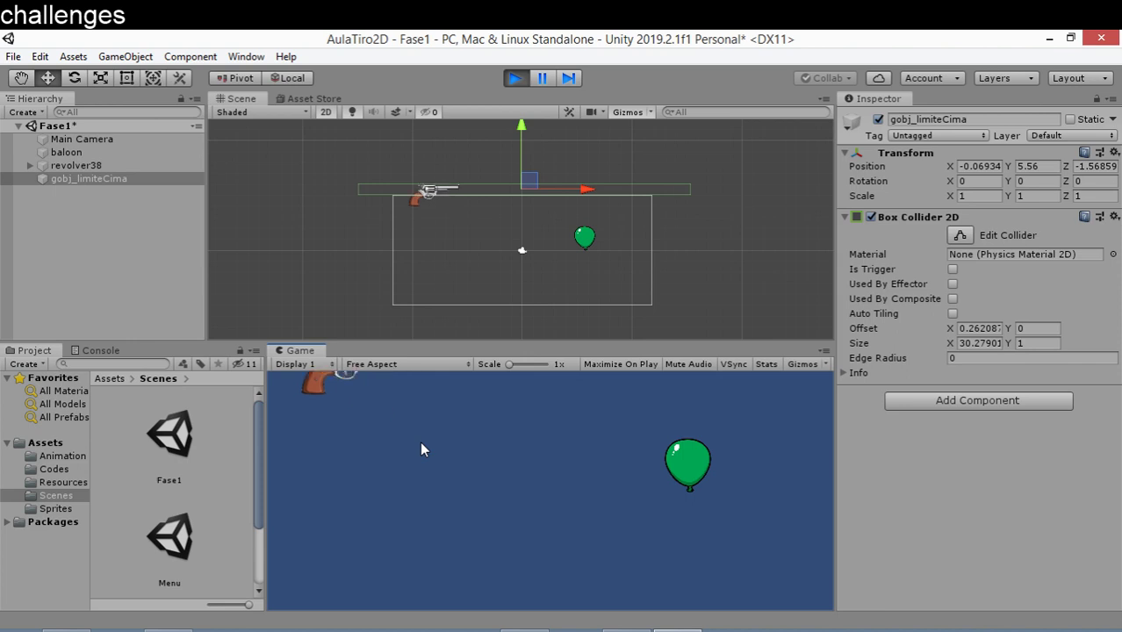
pyautogui.press('Up')
pyautogui.press('Up')
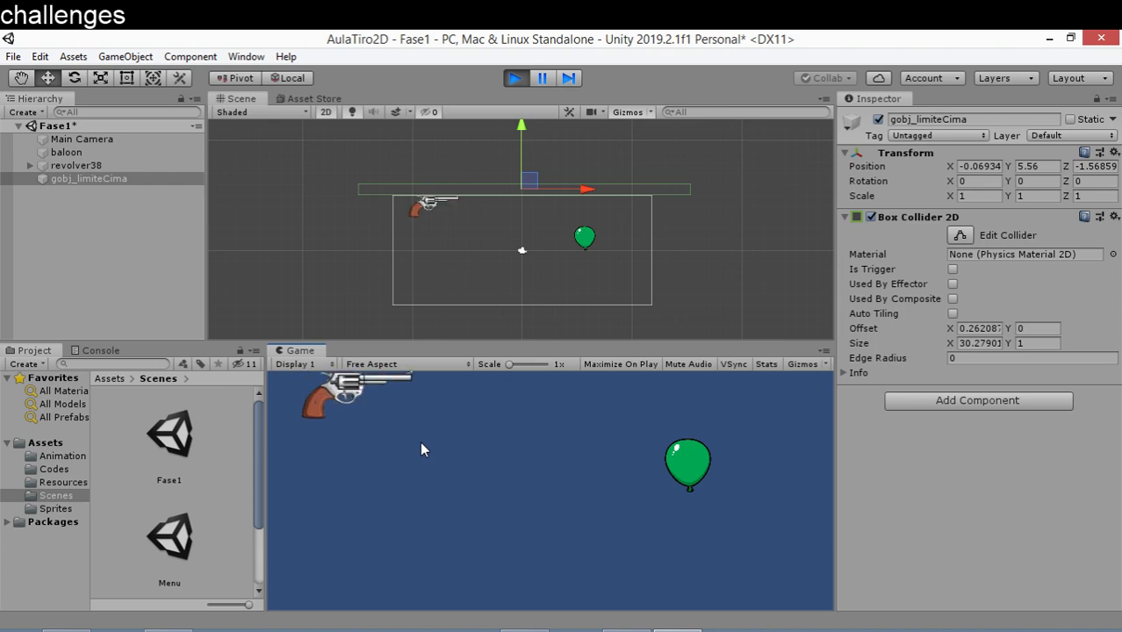
pyautogui.press('Up')
pyautogui.press('Up')
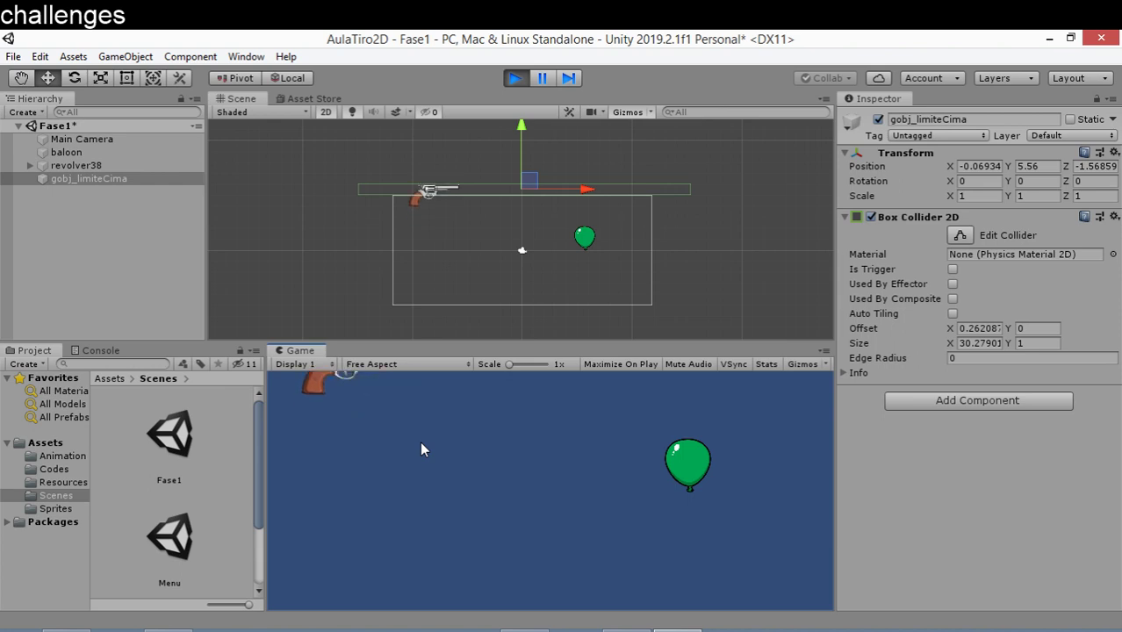
pyautogui.click(517, 78)
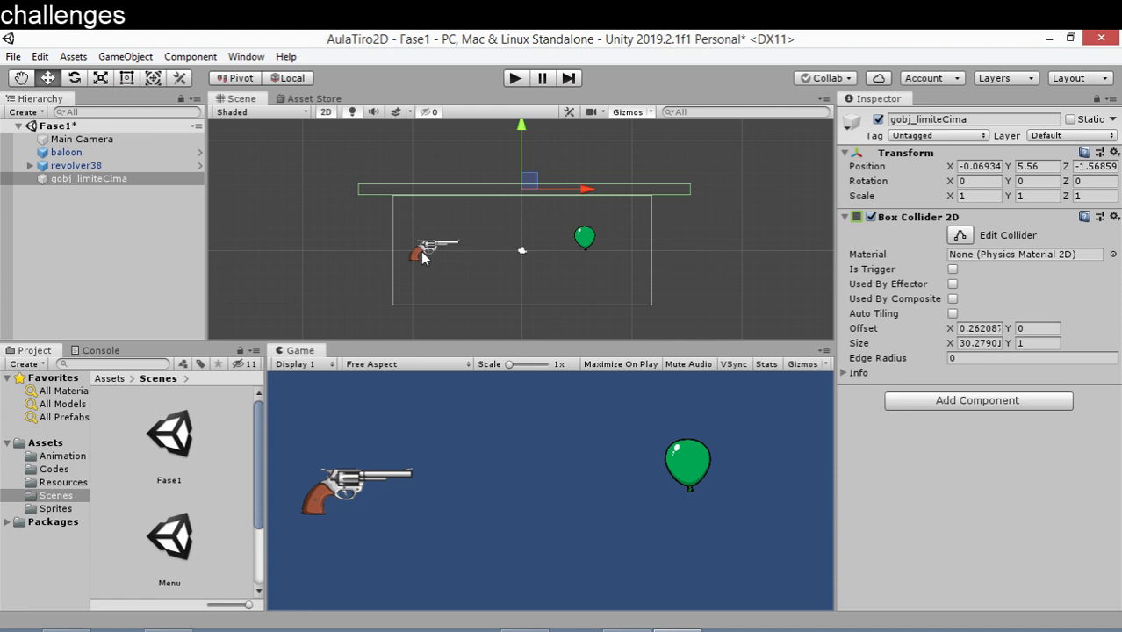
# Step: Give revolver38 a 1.5 × 0.88 Box Collider 2D and run the game
pyautogui.click(83, 166)
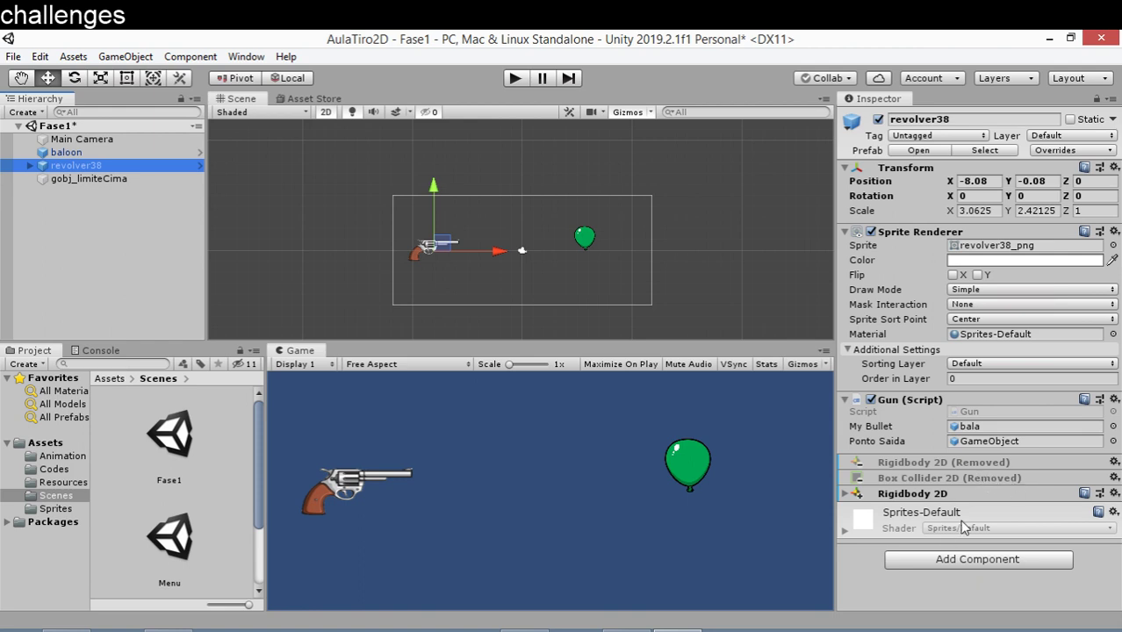
pyautogui.click(947, 559)
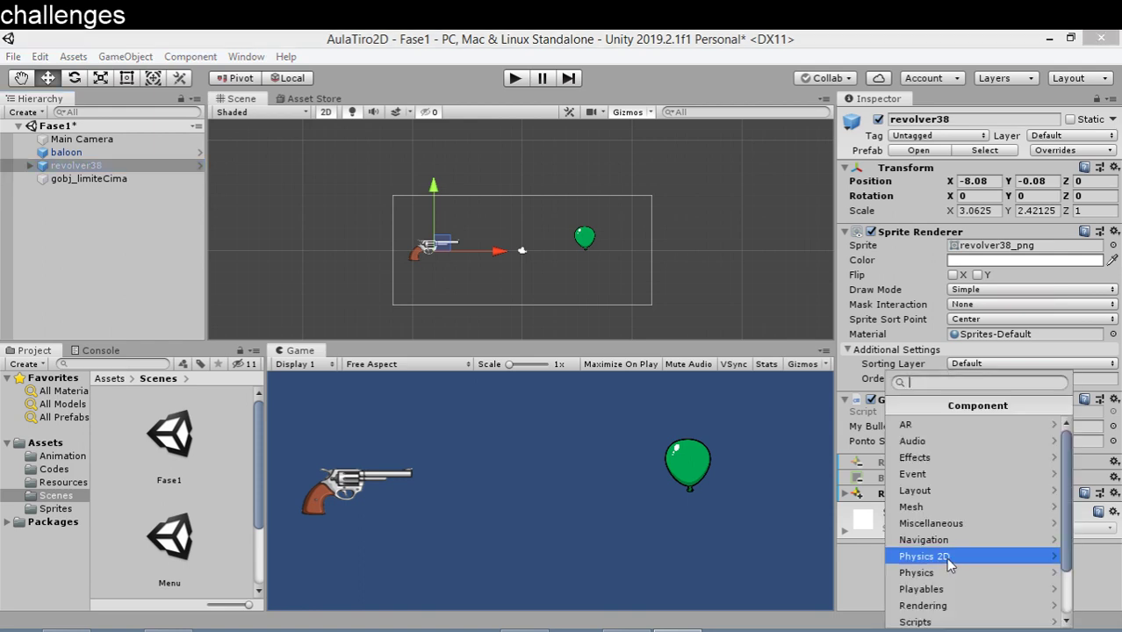
pyautogui.click(947, 559)
pyautogui.click(938, 441)
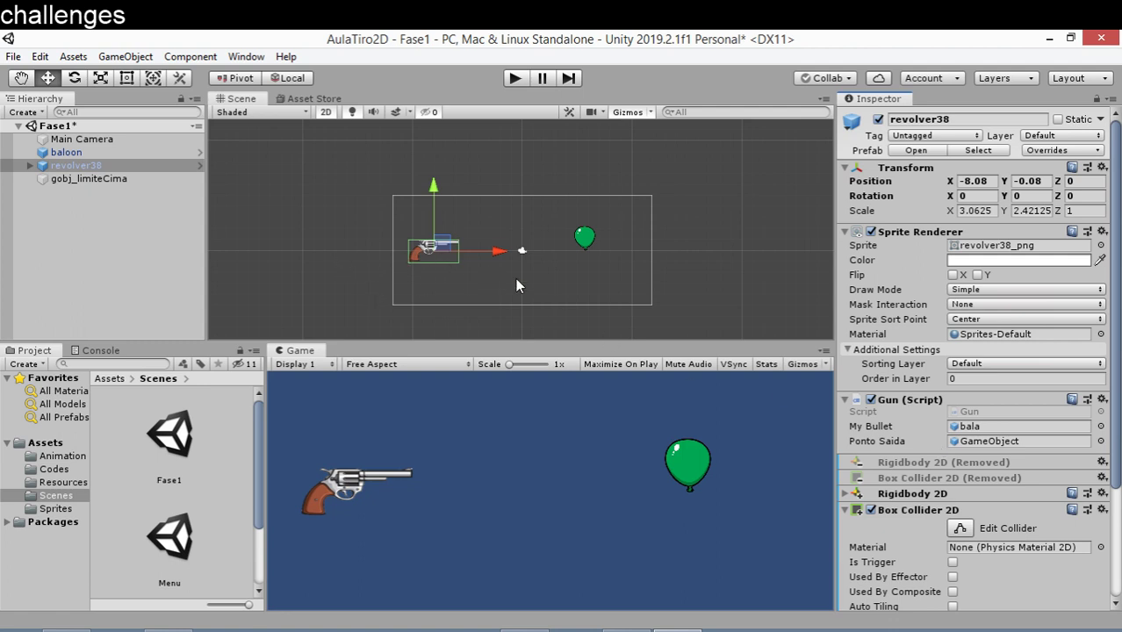
pyautogui.scroll(-4, 877, 416)
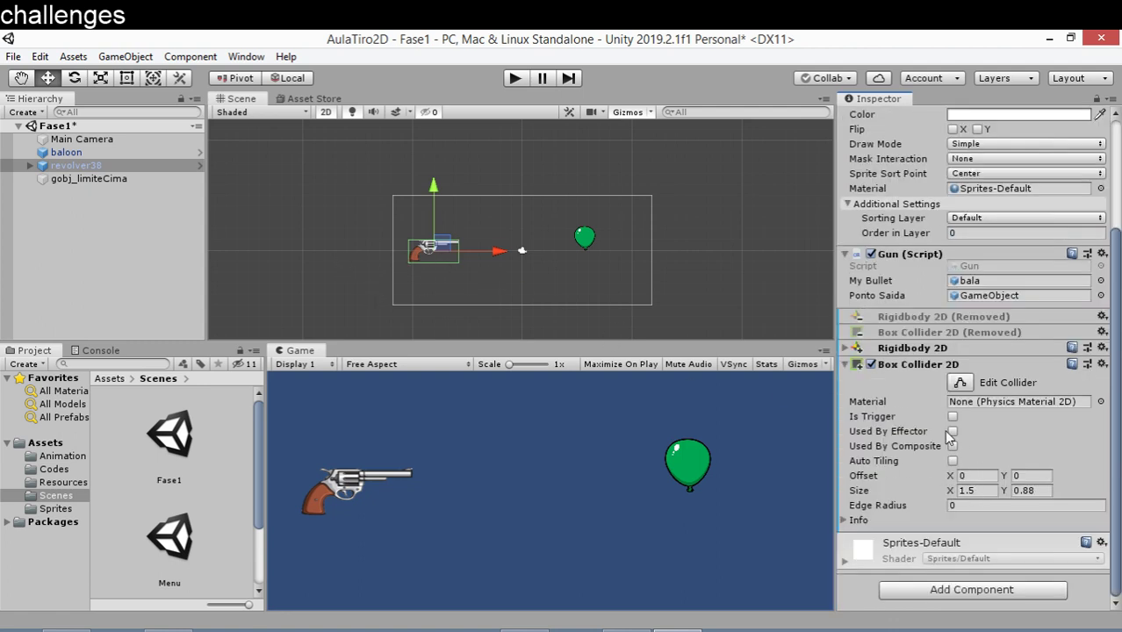
pyautogui.click(514, 79)
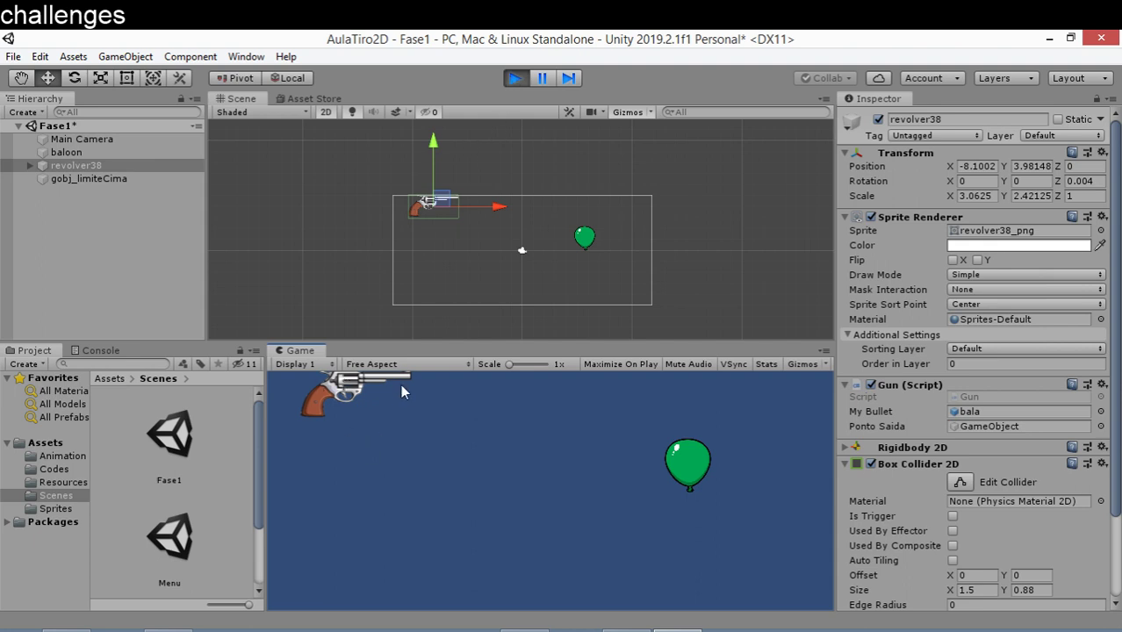
# Step: Stop the game, lower gobj_limiteCima from Y 5.56 to 4.96, and play again
pyautogui.click(516, 79)
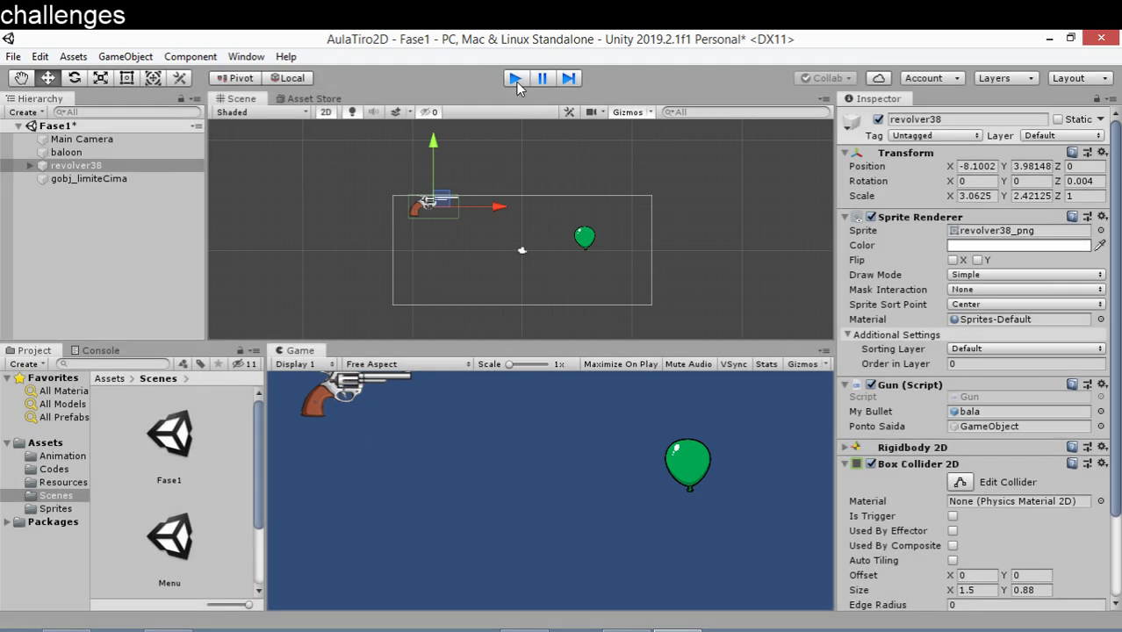
pyautogui.click(135, 178)
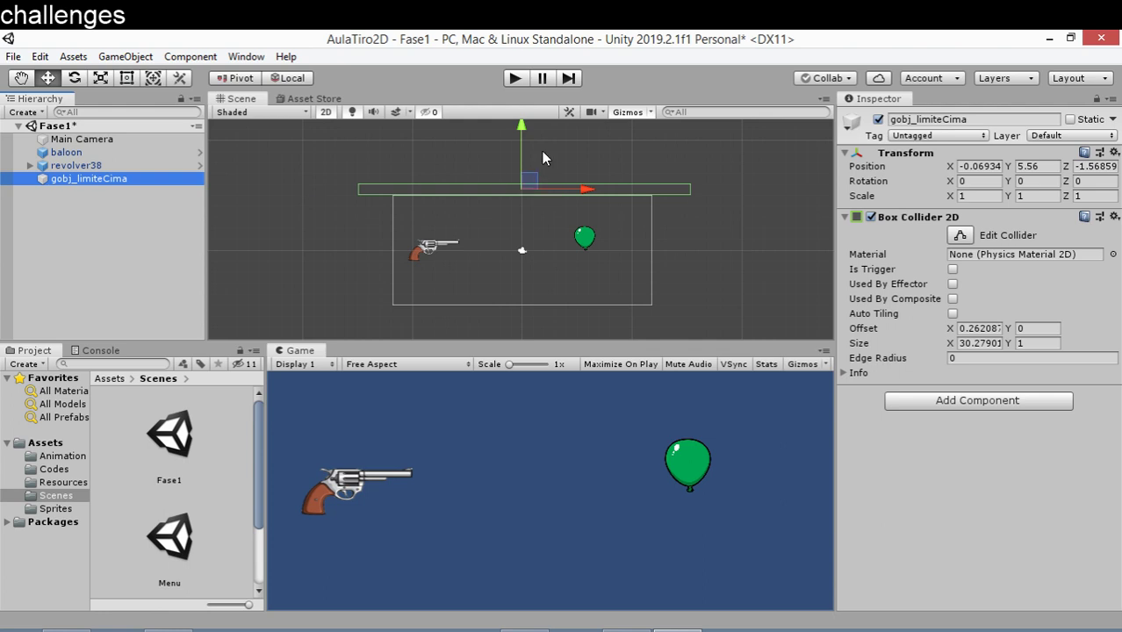
pyautogui.click(523, 125)
pyautogui.moveTo(526, 136); pyautogui.dragTo(518, 132)
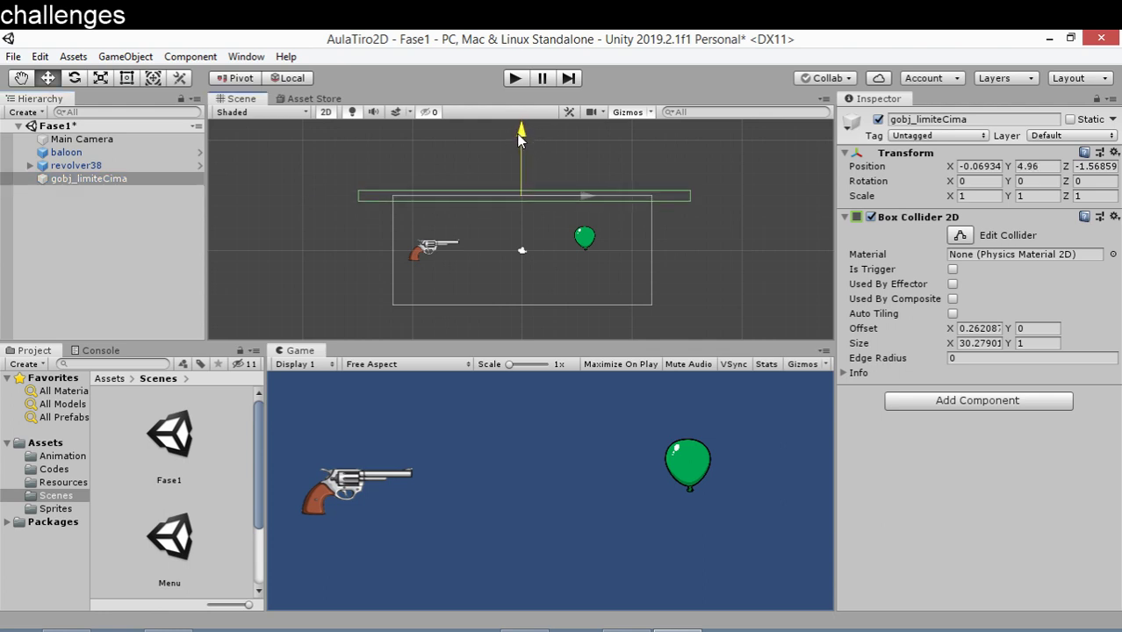
pyautogui.click(518, 80)
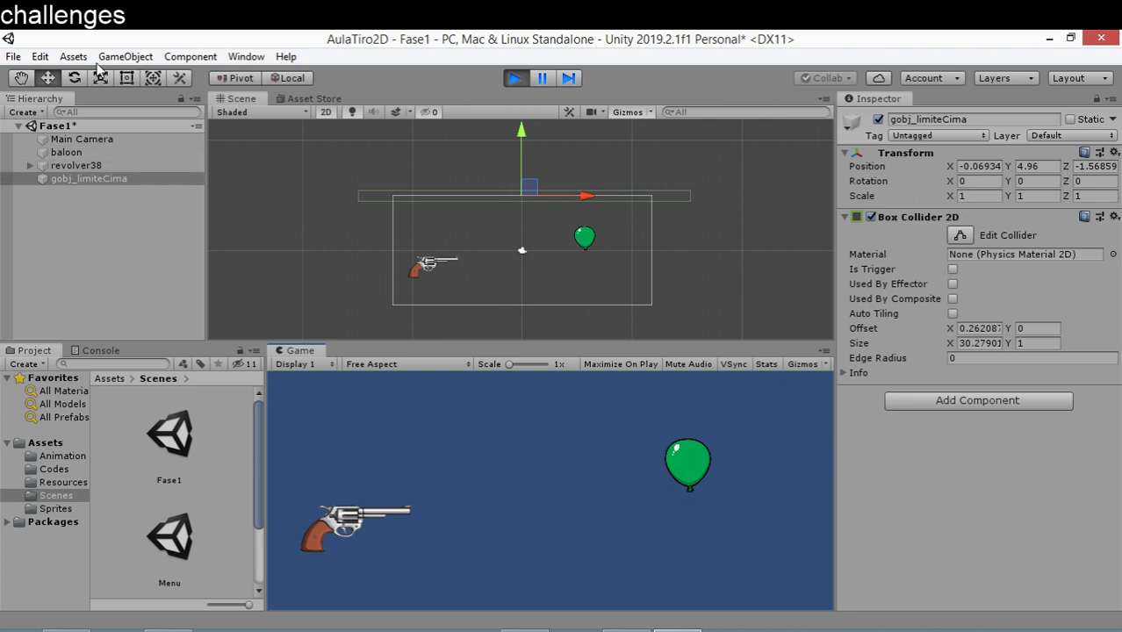
# Step: Browse the GameObject menu, then select gobj_limiteCima in the Hierarchy
pyautogui.click(125, 56)
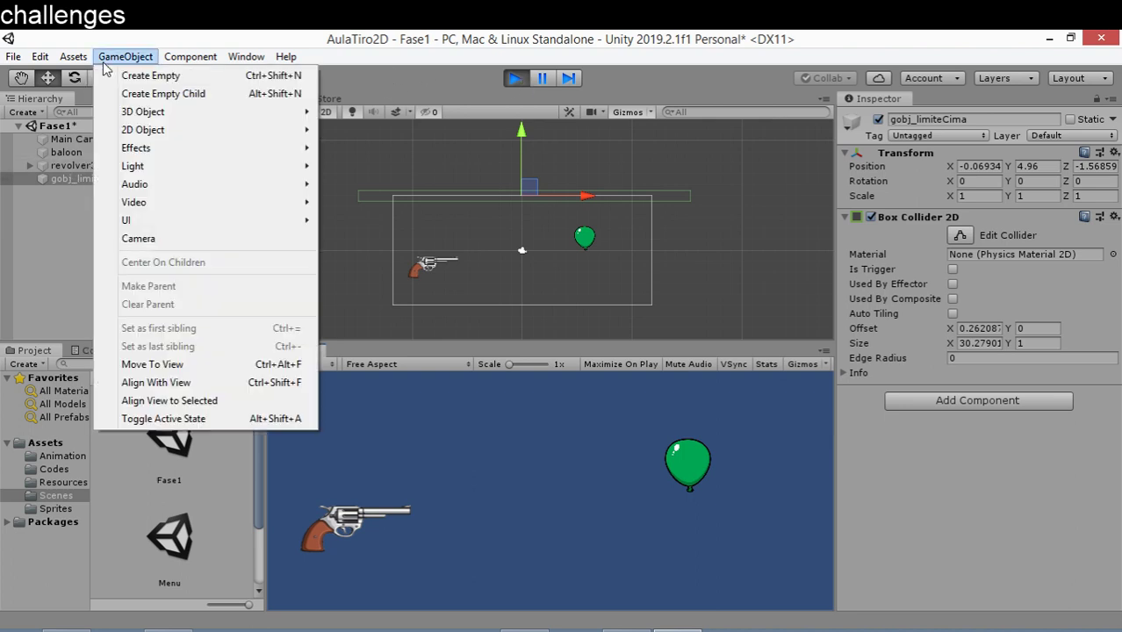
pyautogui.click(50, 209)
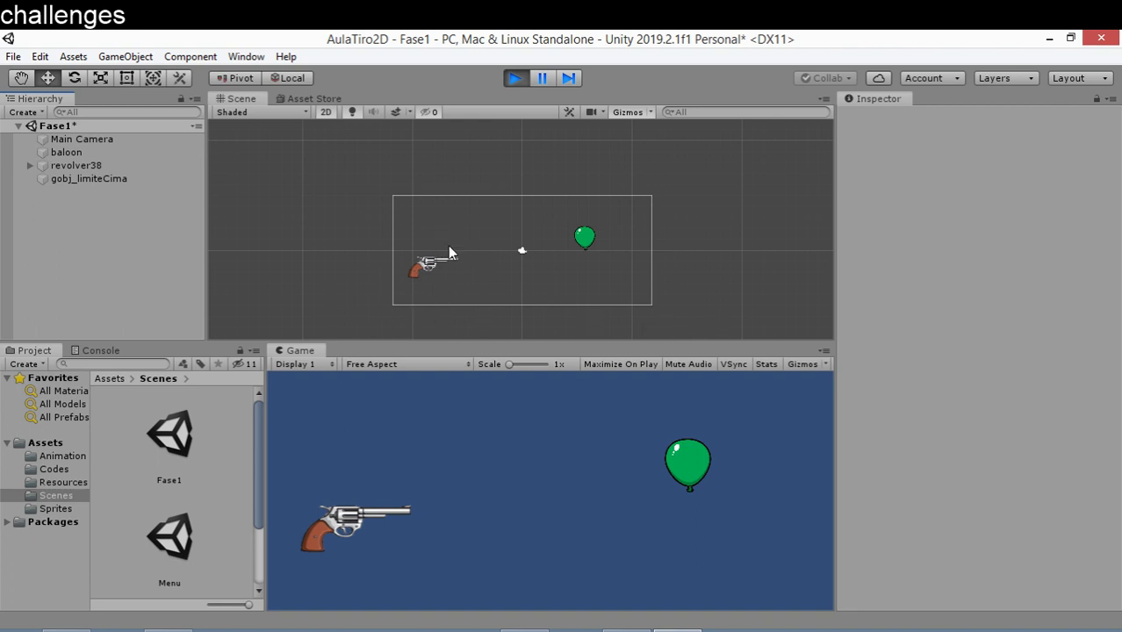
pyautogui.press('Down')
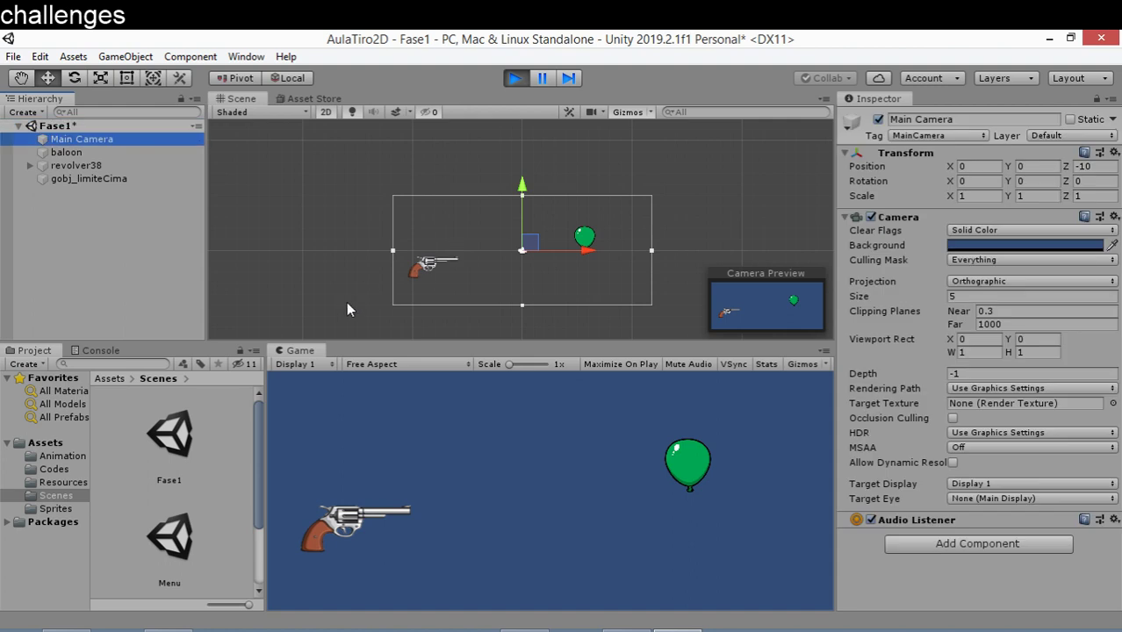
pyautogui.click(127, 180)
# Step: Move the revolver up to the lowered boundary, down, and up again, then stop the game
pyautogui.click(497, 457)
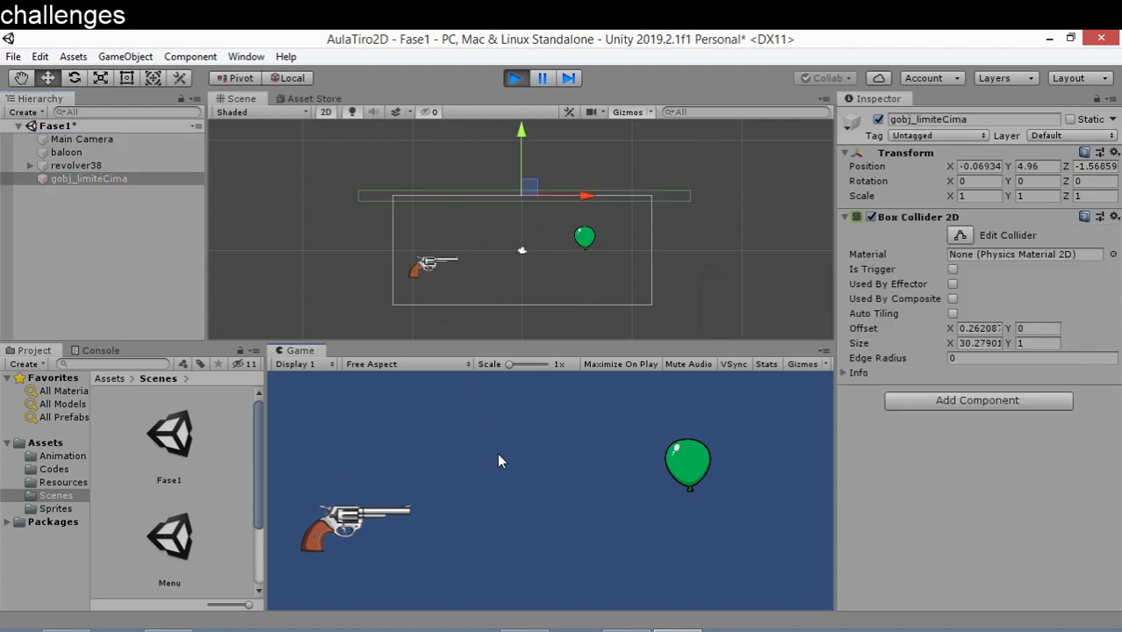
pyautogui.press('Up')
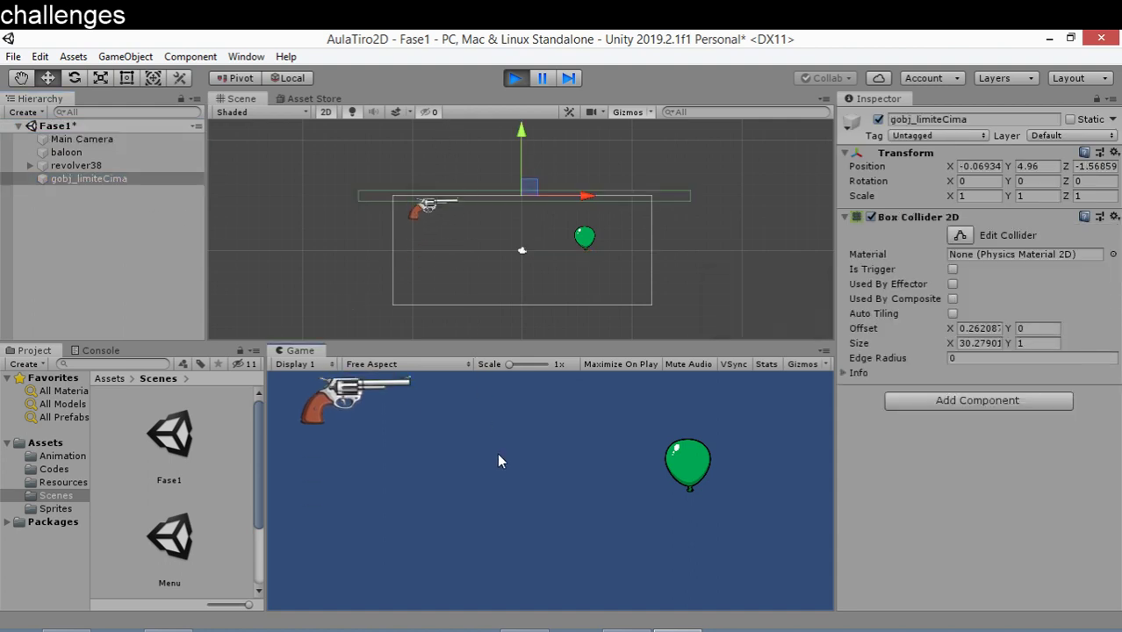
pyautogui.press('Down')
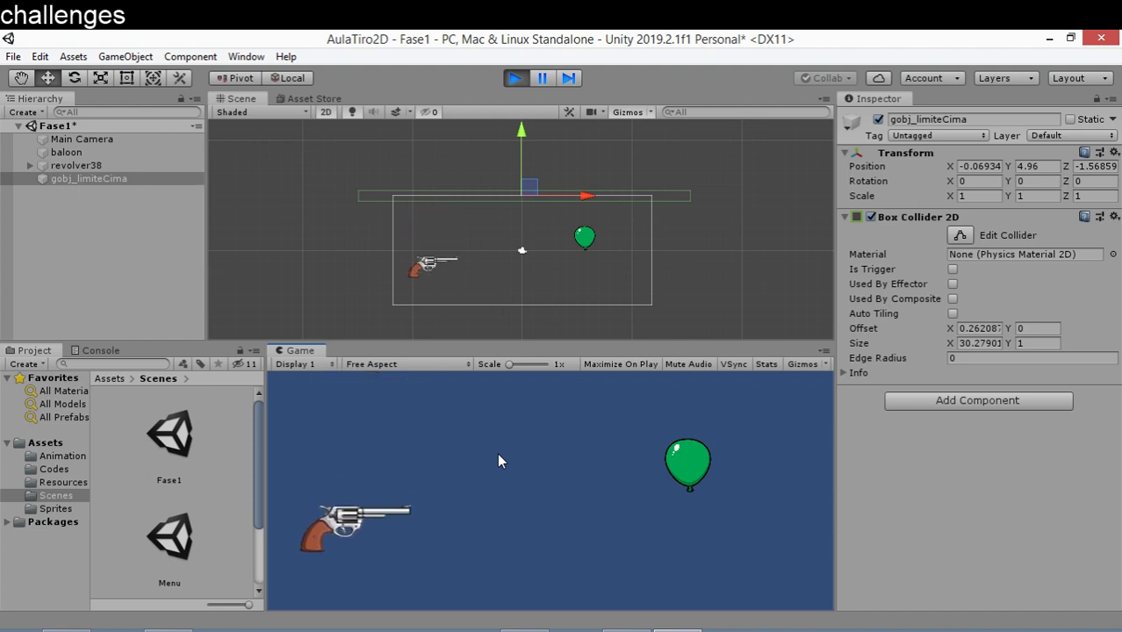
pyautogui.press('Up')
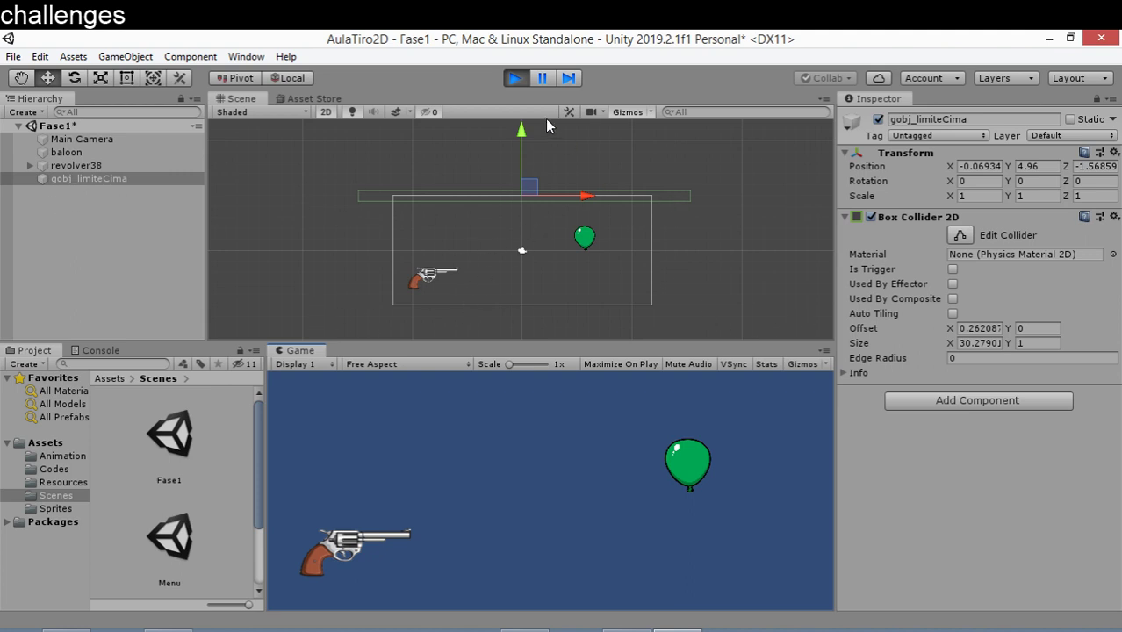
pyautogui.click(515, 78)
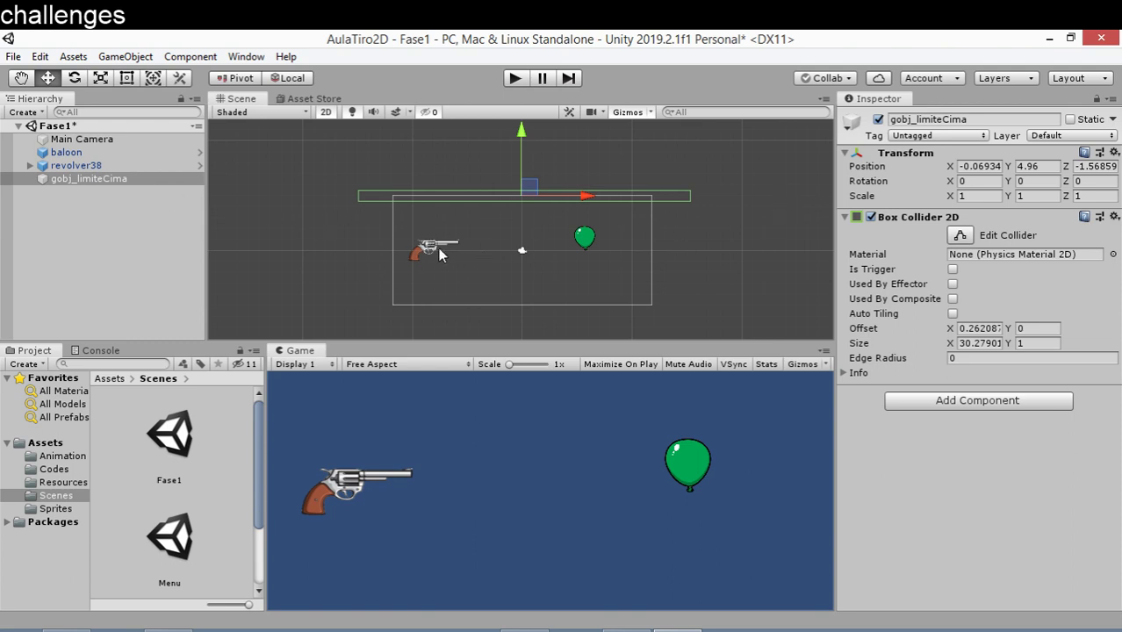
# Step: Open the bala prefab from Assets/Resources and review its Dynamic Rigidbody 2D with Gravity Scale 0
pyautogui.click(110, 382)
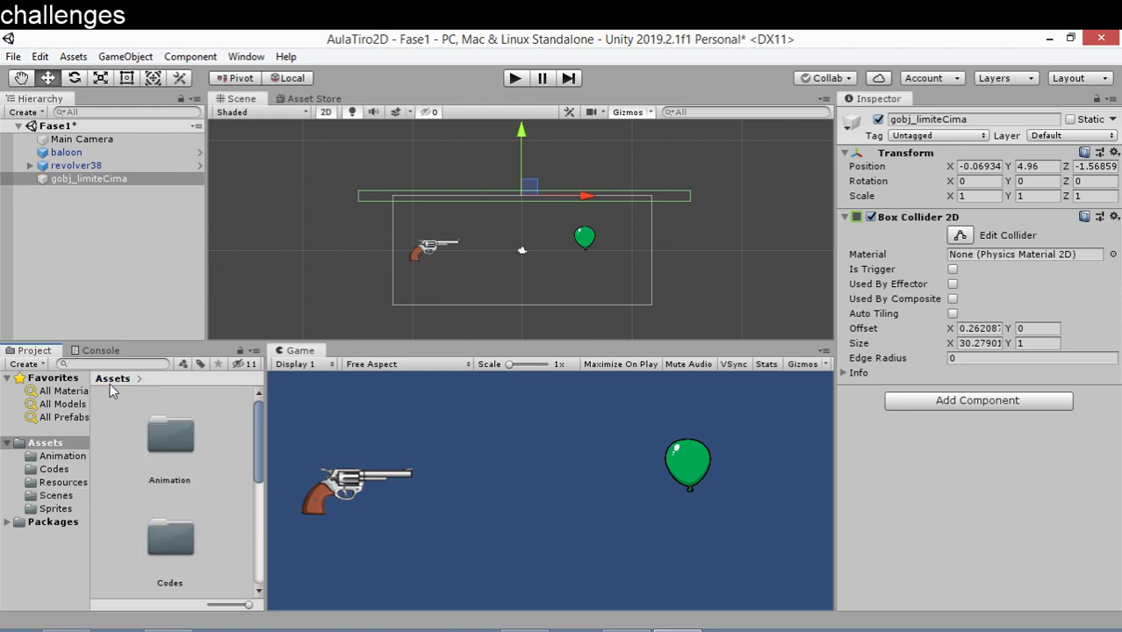
pyautogui.click(69, 483)
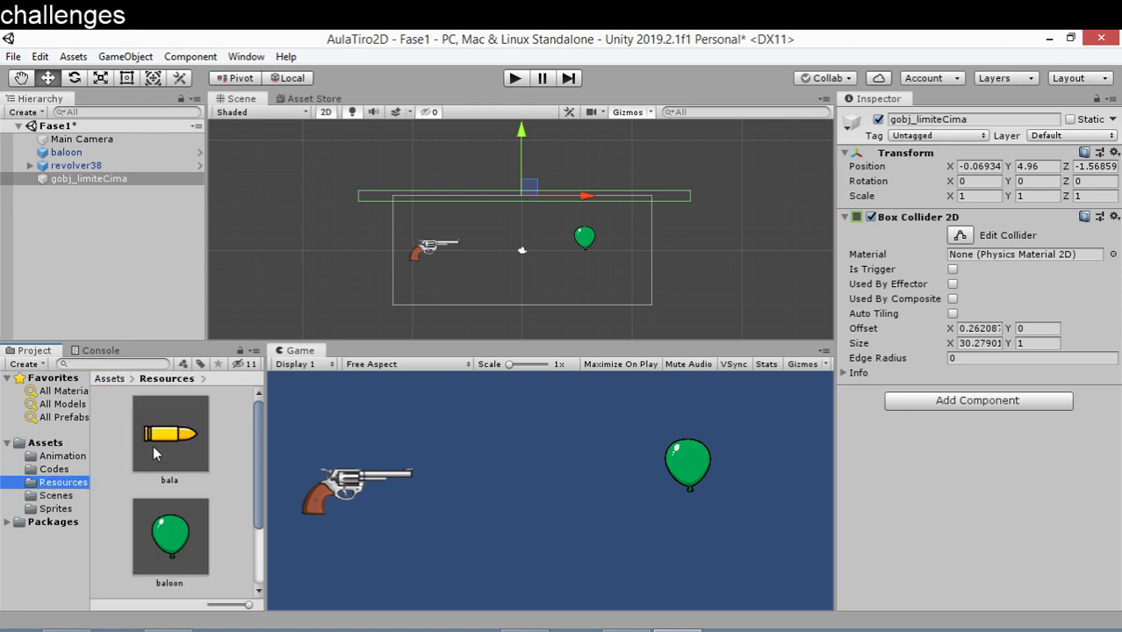
pyautogui.doubleClick(153, 445)
pyautogui.scroll(-10, 961, 402)
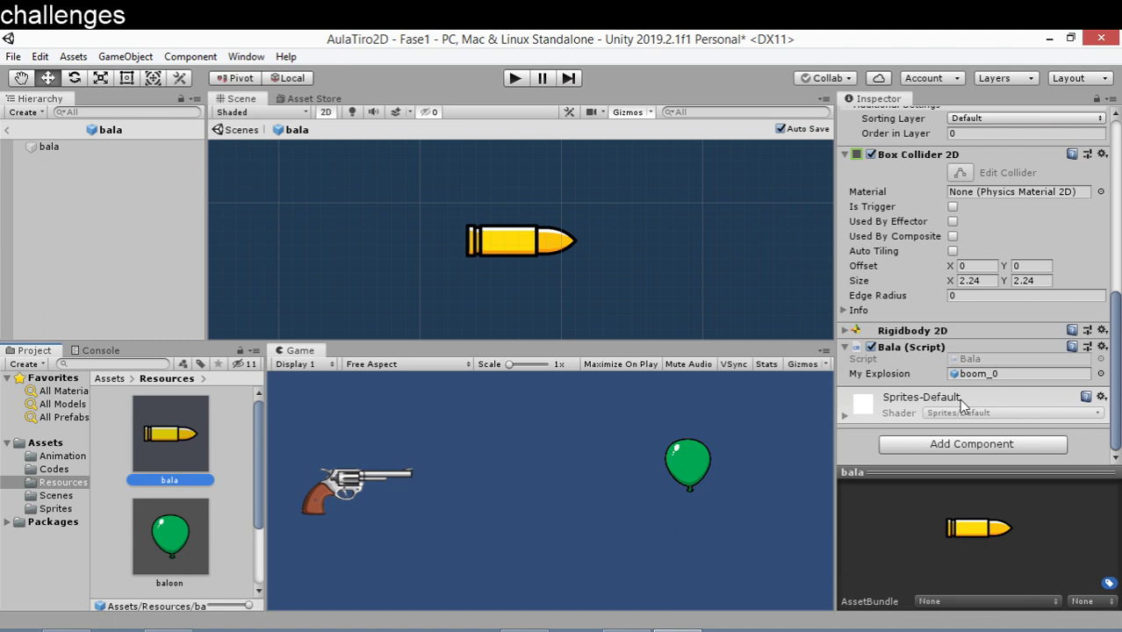
pyautogui.click(922, 332)
pyautogui.scroll(-5, 932, 360)
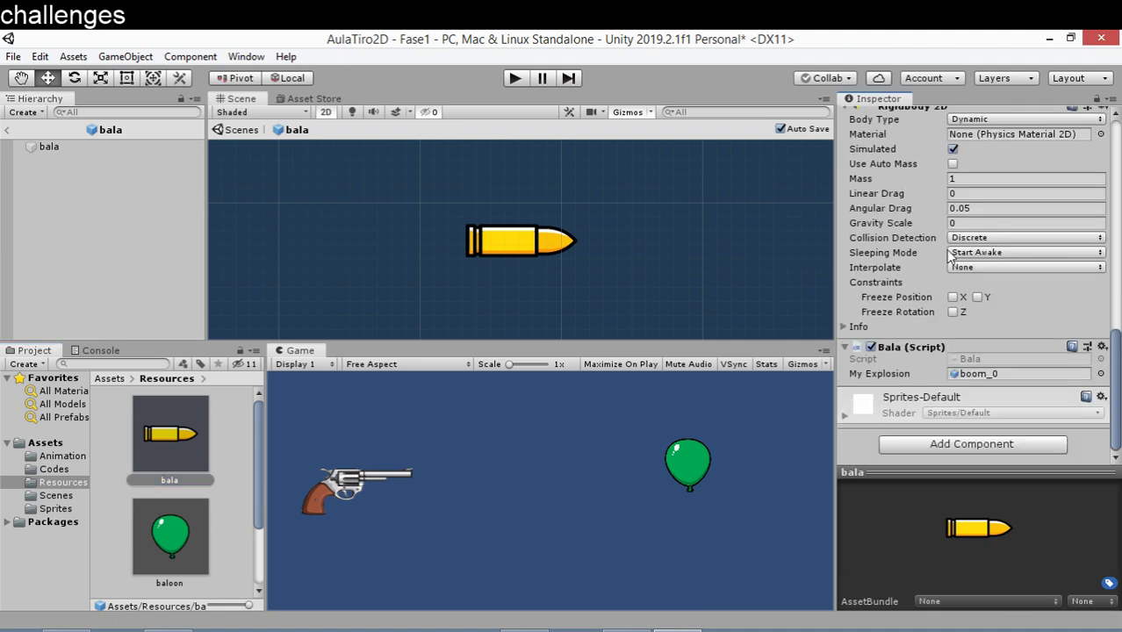
pyautogui.scroll(4, 966, 259)
pyautogui.scroll(-4, 982, 251)
pyautogui.scroll(4, 975, 250)
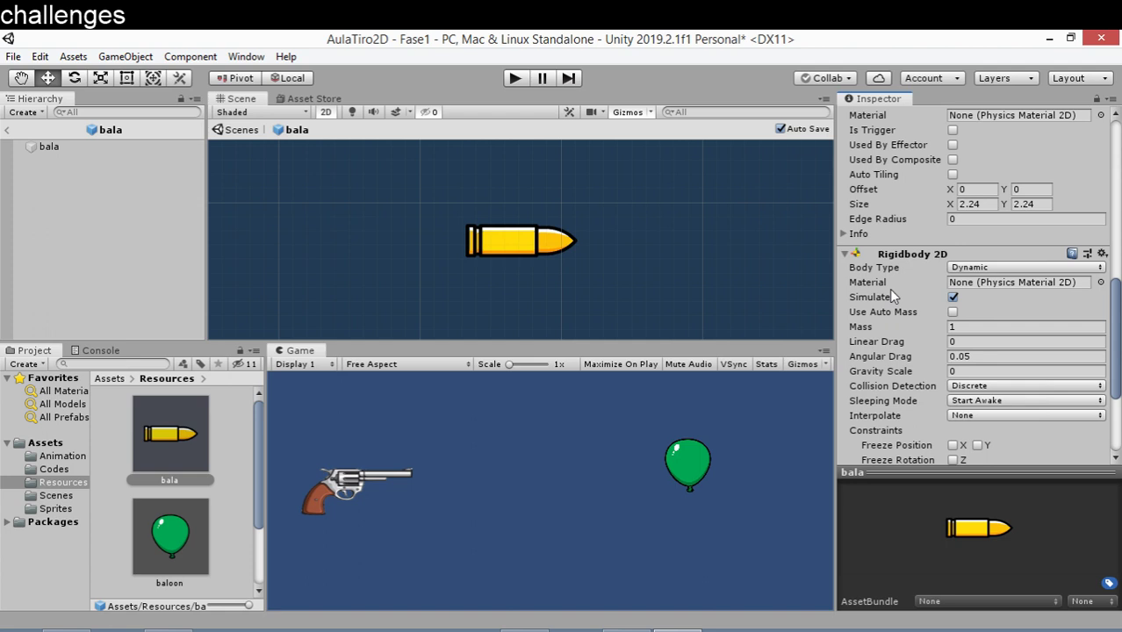
pyautogui.scroll(-3, 889, 288)
pyautogui.scroll(3, 889, 289)
pyautogui.scroll(-3, 889, 296)
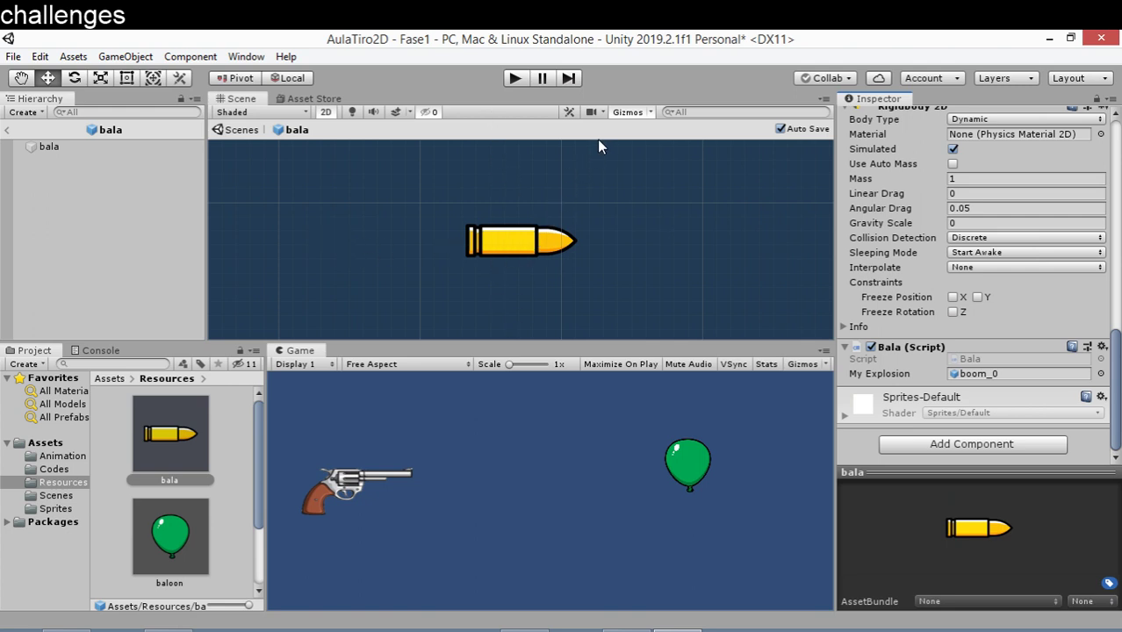
# Step: Freeze the bala prefab's Y position and Z rotation, then return to the Fase1 scene
pyautogui.click(977, 297)
pyautogui.click(952, 312)
pyautogui.scroll(3, 918, 301)
pyautogui.scroll(3, 917, 302)
pyautogui.scroll(-3, 917, 301)
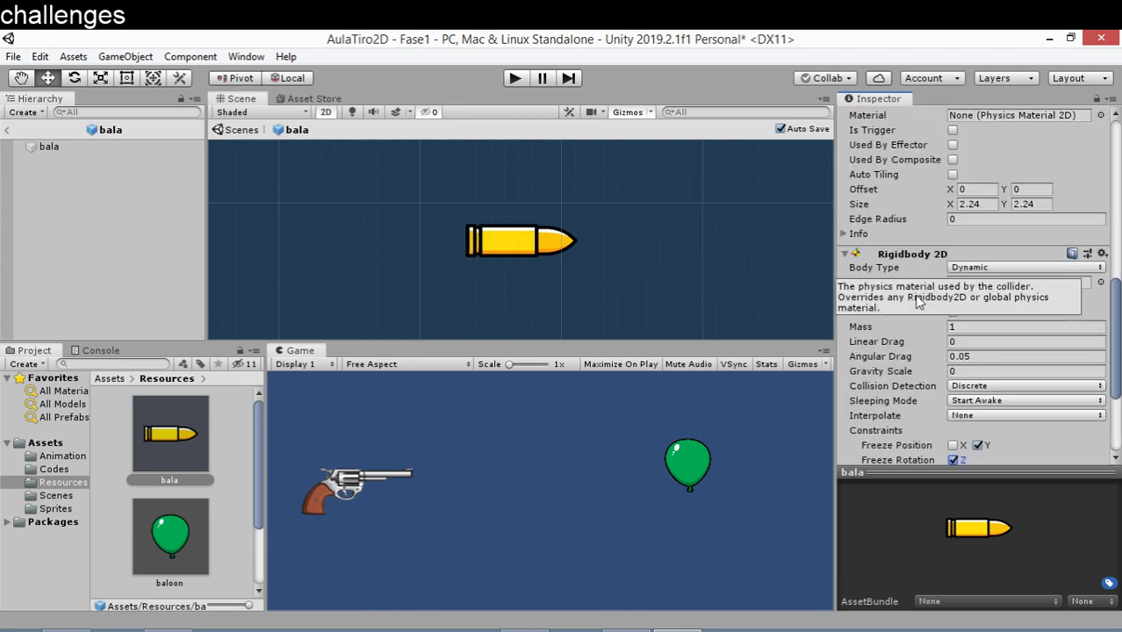
pyautogui.scroll(-3, 927, 317)
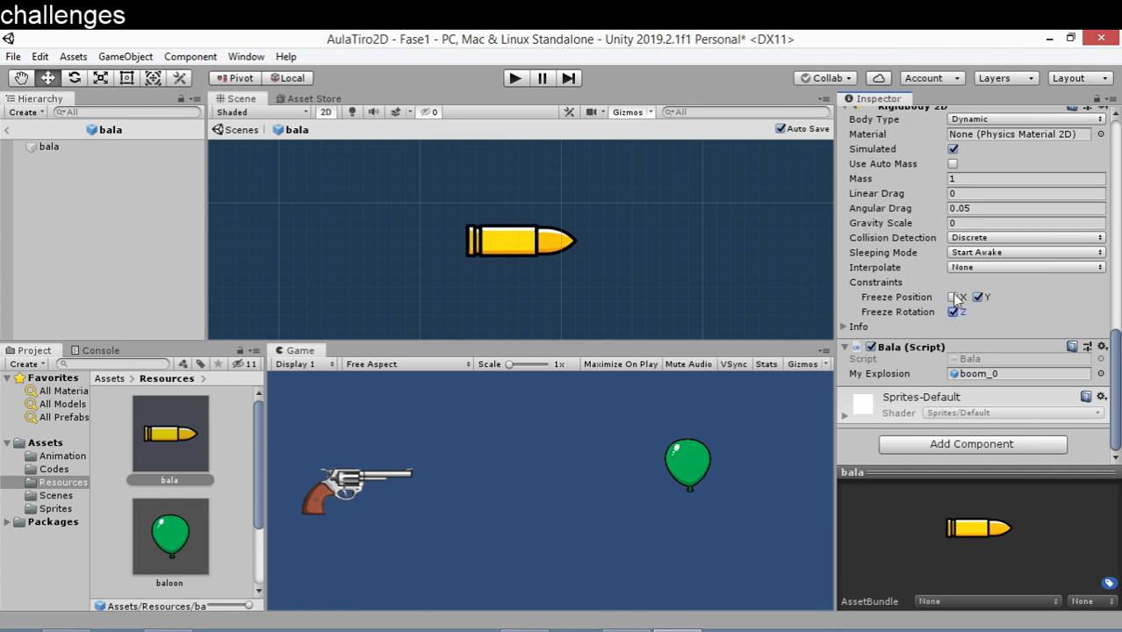
pyautogui.scroll(3, 947, 301)
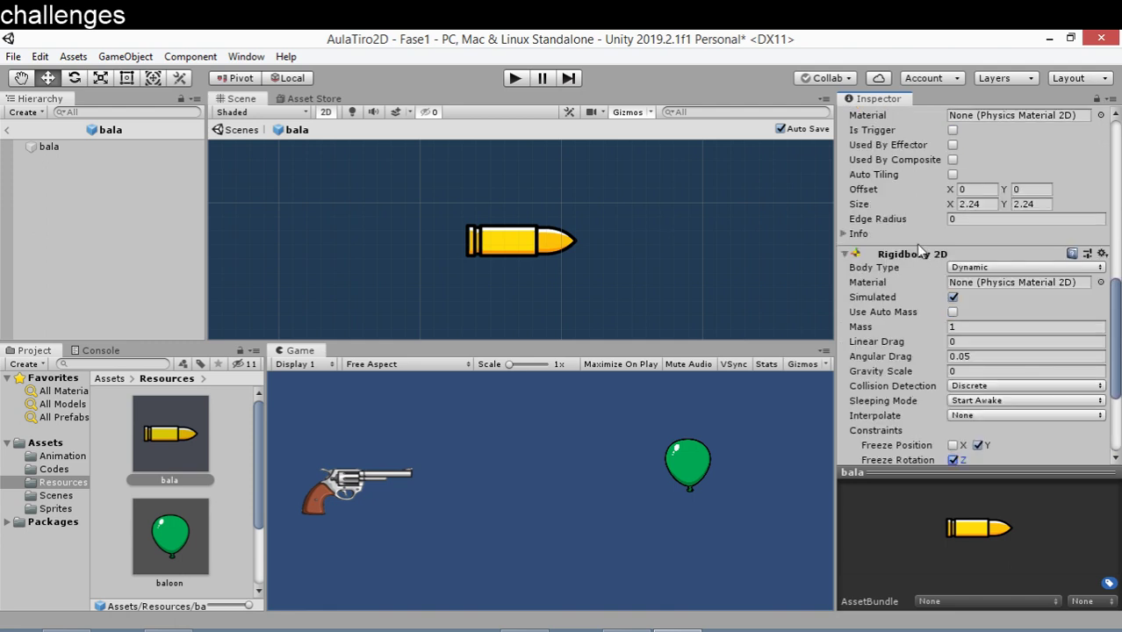
pyautogui.click(843, 257)
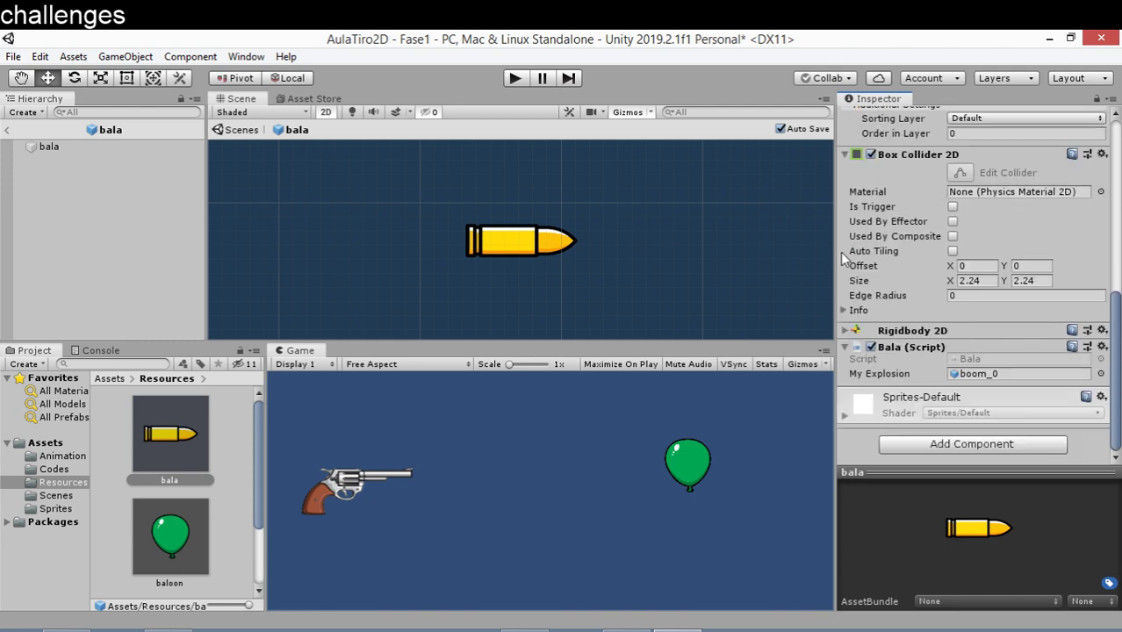
pyautogui.click(8, 129)
# Step: Freeze revolver38's Rigidbody 2D X position and Z rotation, then enter Play mode
pyautogui.click(96, 165)
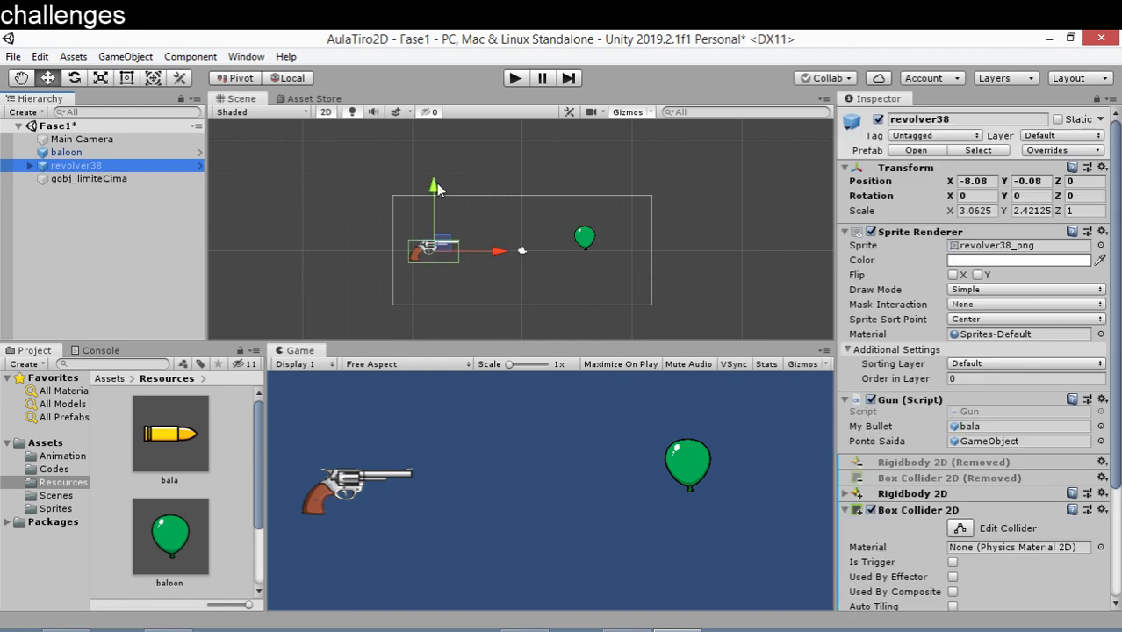
pyautogui.scroll(-3, 891, 250)
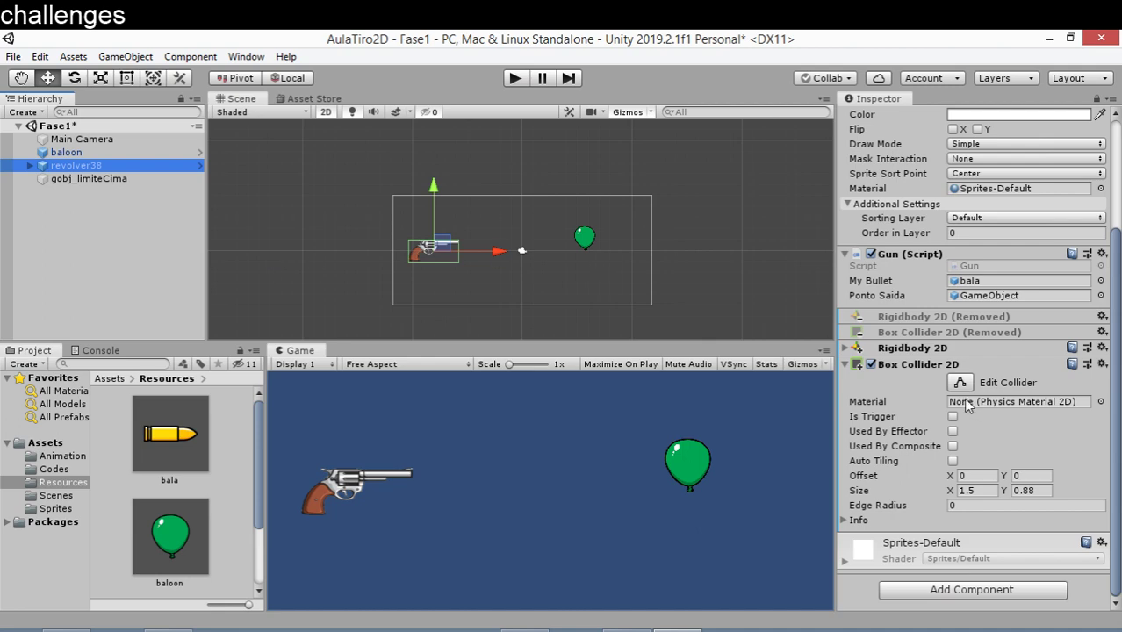
pyautogui.click(847, 364)
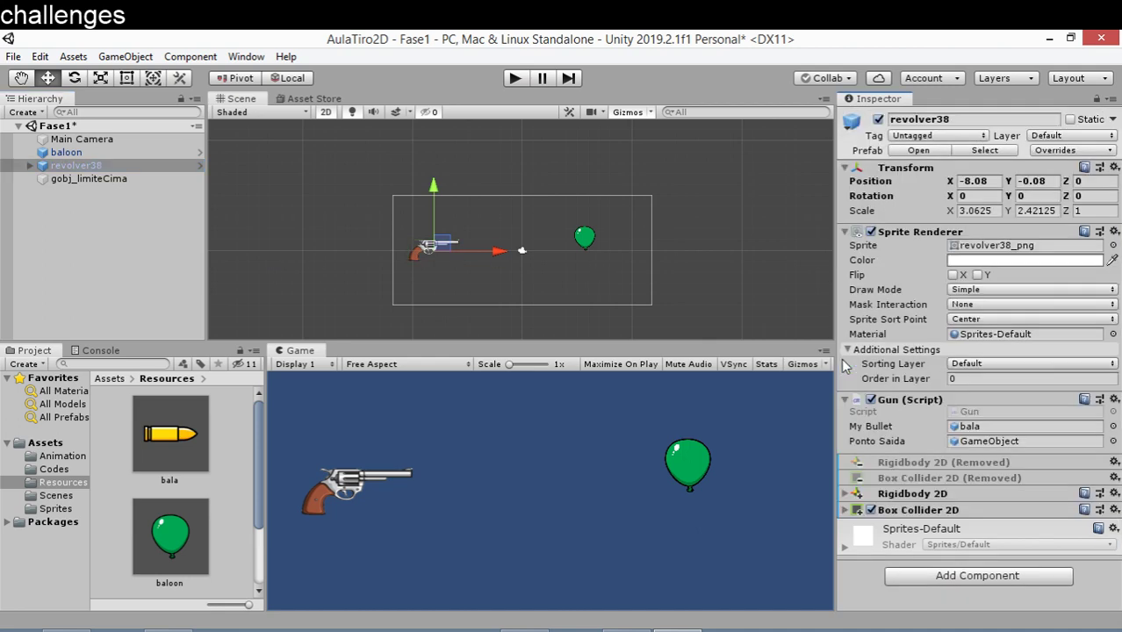
pyautogui.click(846, 494)
pyautogui.scroll(-4, 905, 387)
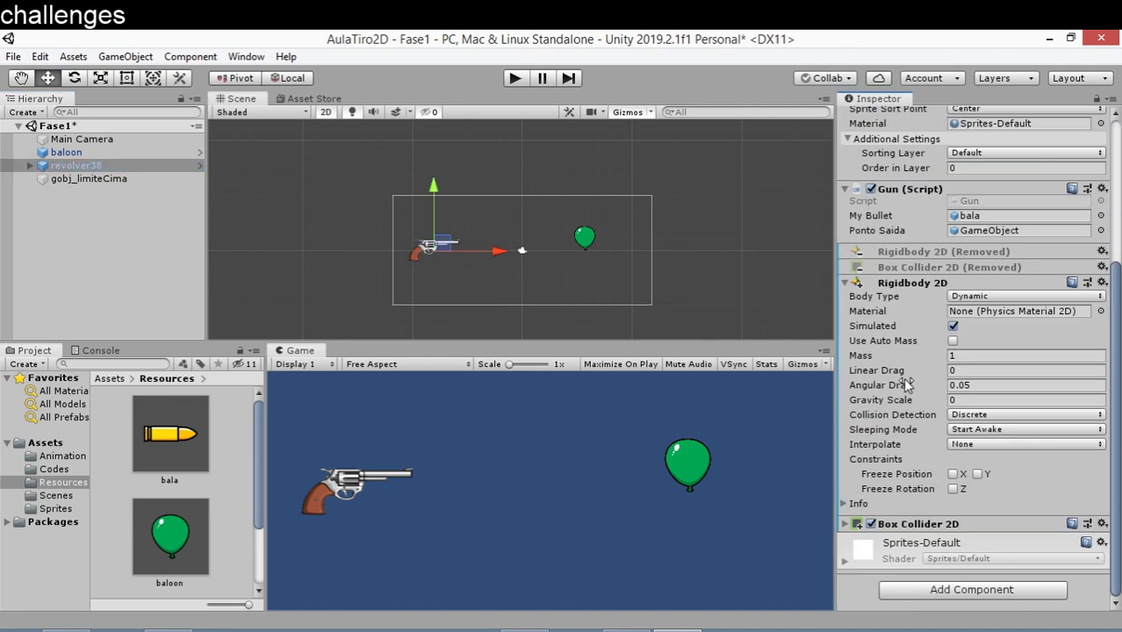
pyautogui.click(882, 459)
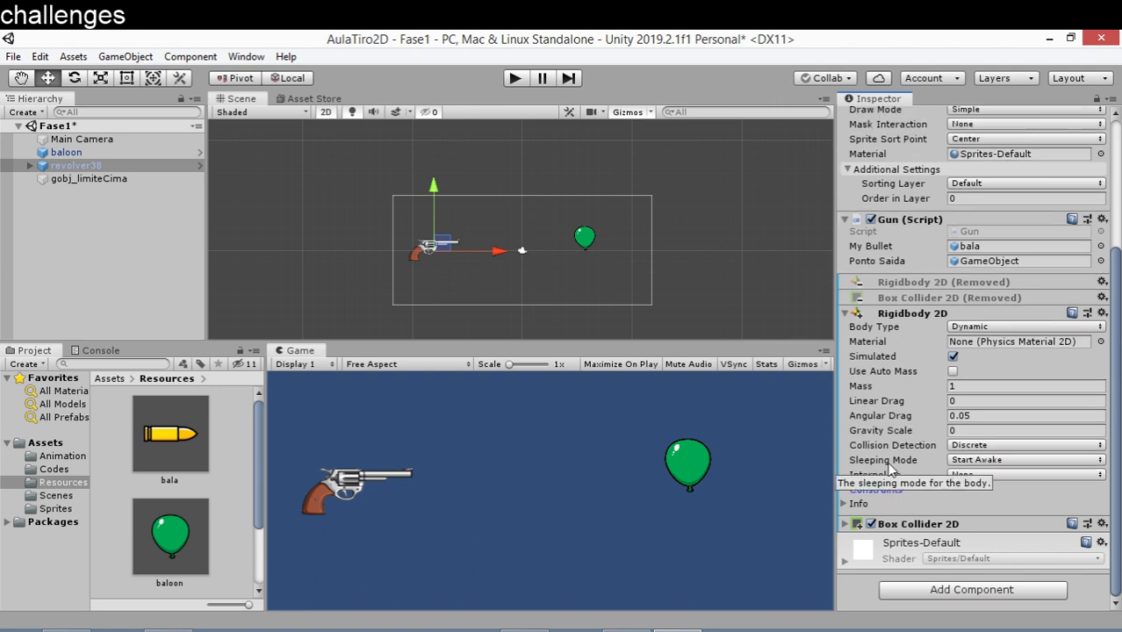
pyautogui.click(878, 490)
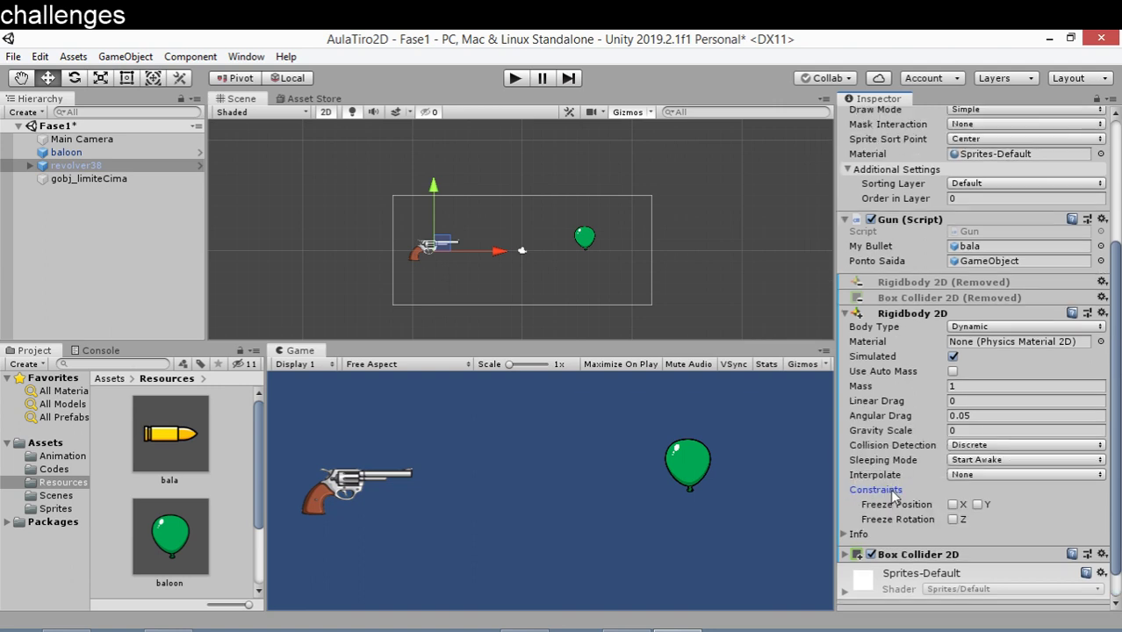
pyautogui.scroll(-1, 895, 487)
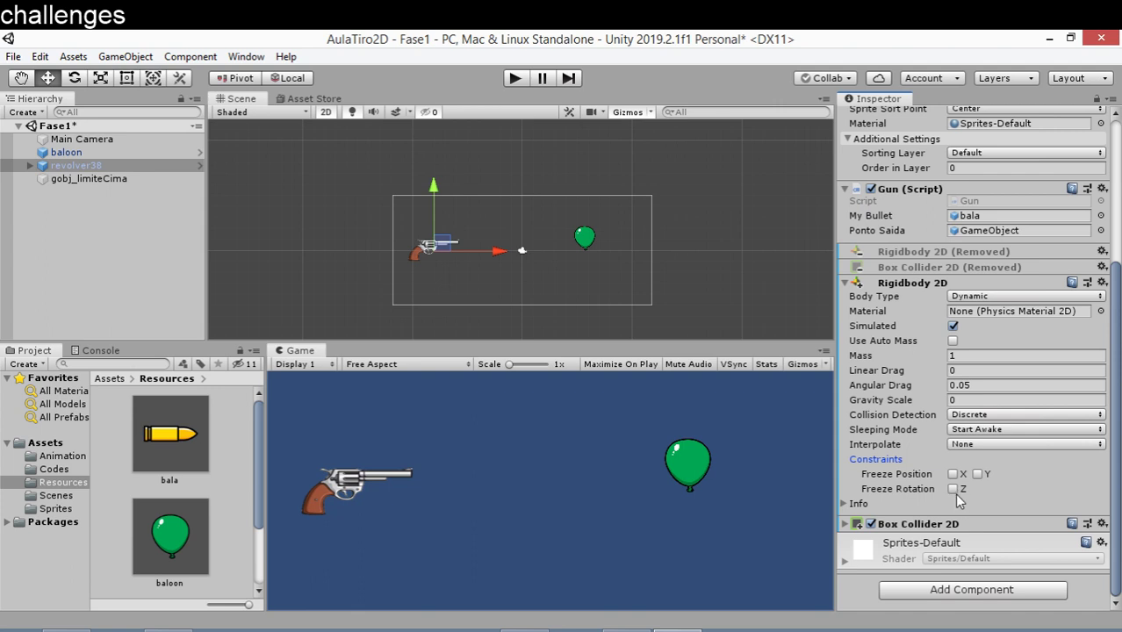
pyautogui.click(955, 490)
pyautogui.click(953, 474)
pyautogui.click(507, 80)
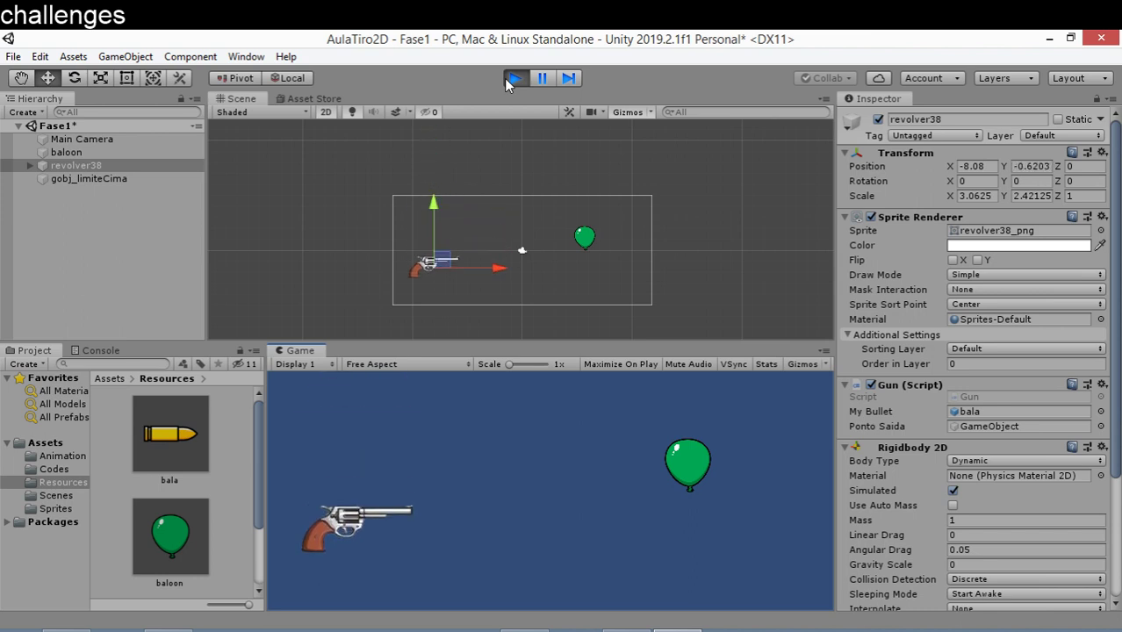
# Step: Fire bullets with Space while moving the revolver down and up, then stop the game
pyautogui.press('space')
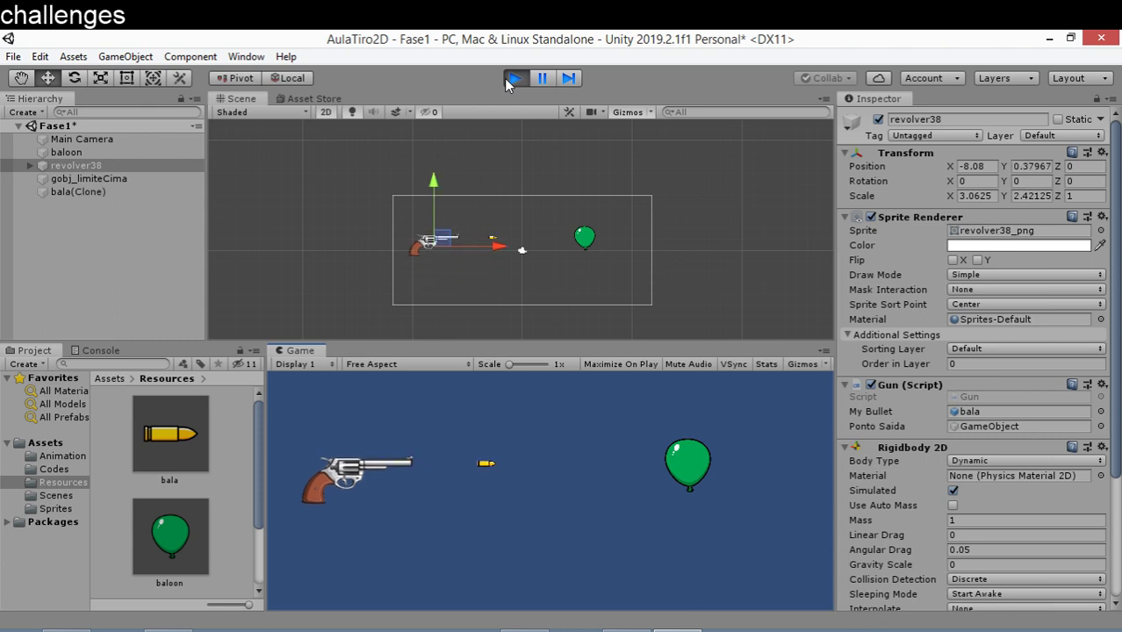
pyautogui.press('space')
pyautogui.press('space')
pyautogui.press('space')
pyautogui.press('space')
pyautogui.press('space')
pyautogui.press('space')
pyautogui.press('space')
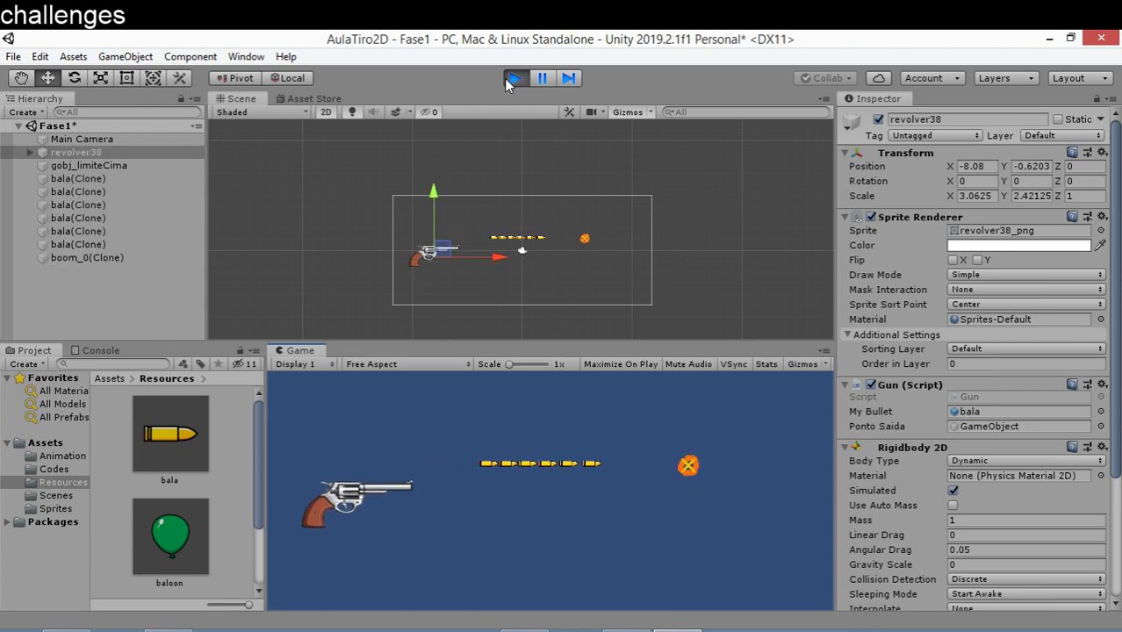
pyautogui.press('space')
pyautogui.press('space')
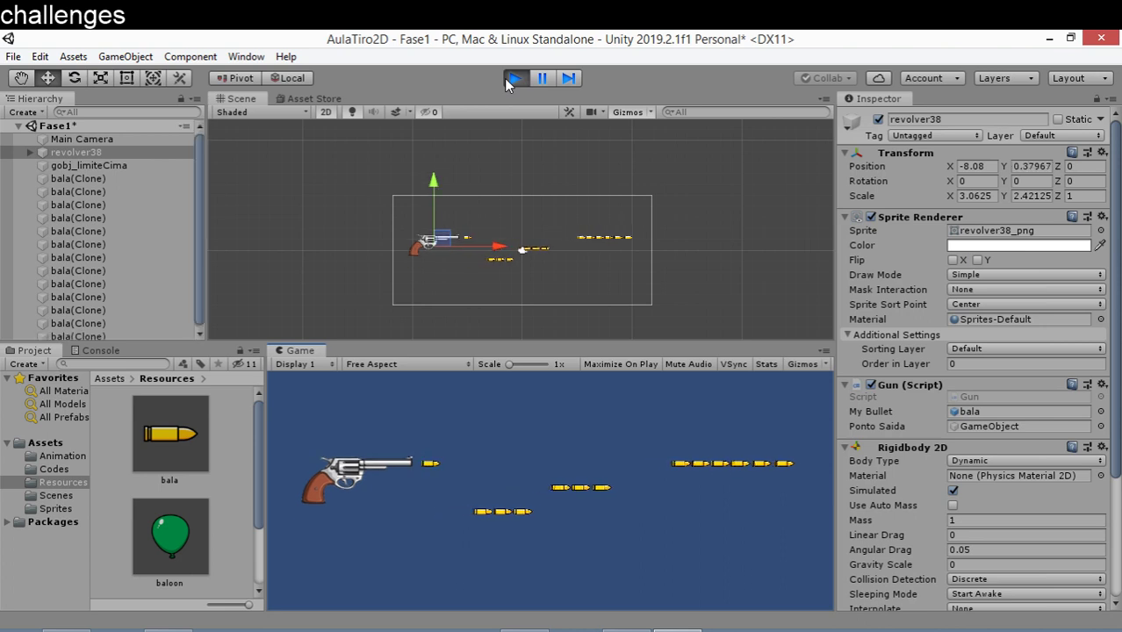
pyautogui.press('space')
pyautogui.press('Down')
pyautogui.press('space')
pyautogui.press('space')
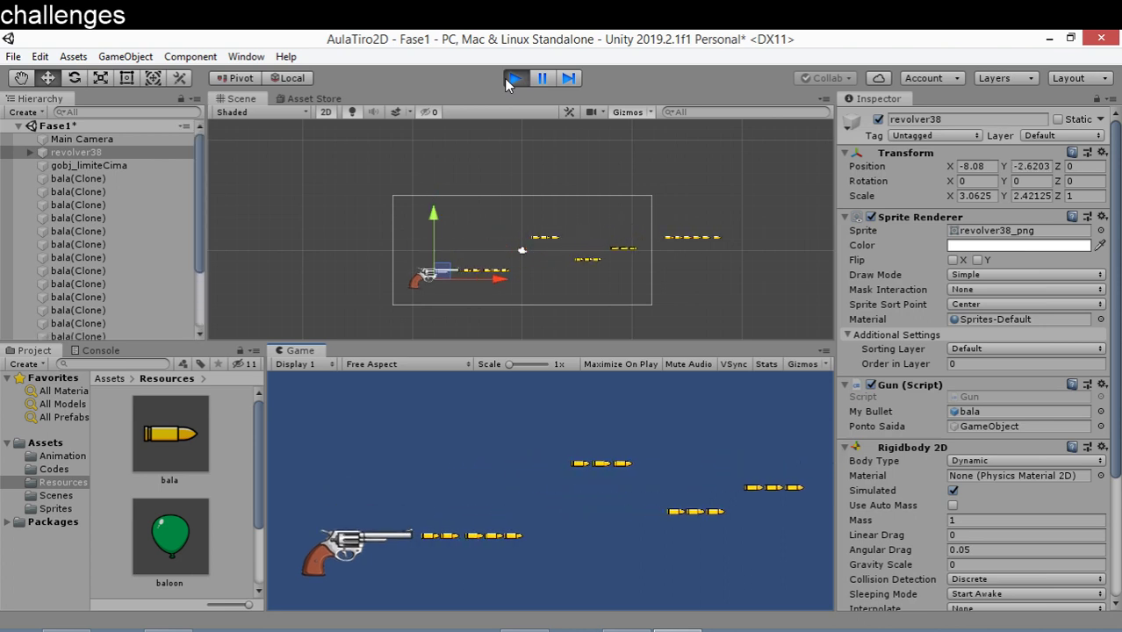
pyautogui.press('Up')
pyautogui.press('Up')
pyautogui.press('space')
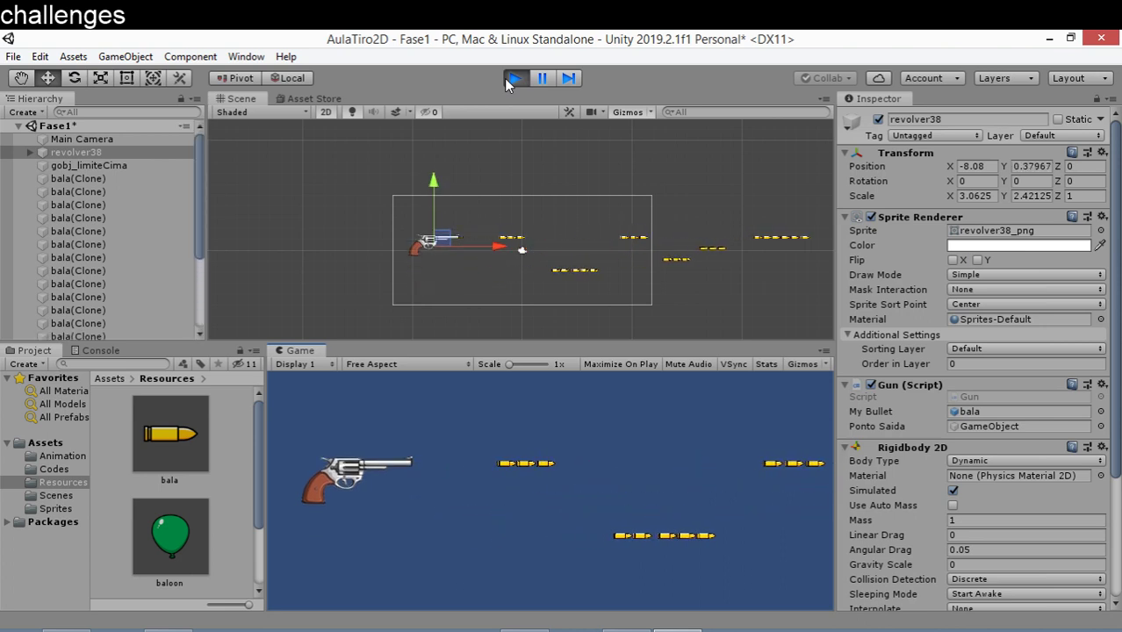
pyautogui.click(508, 80)
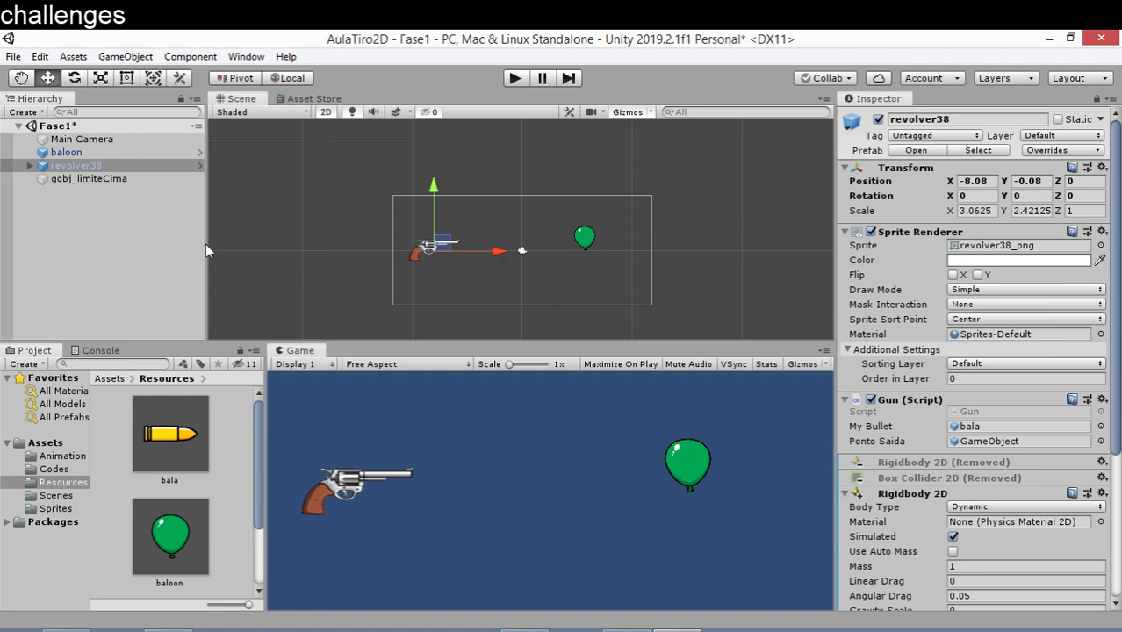
# Step: Delete the baloon object, then play the scene, fire four bullets and stop
pyautogui.click(83, 152)
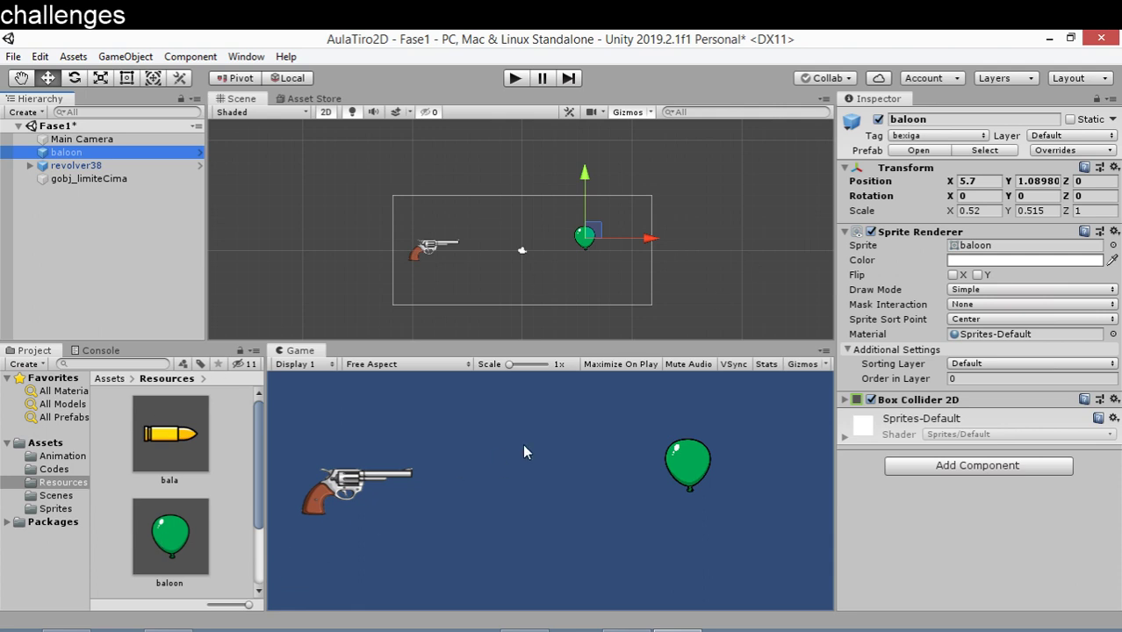
pyautogui.press('Delete')
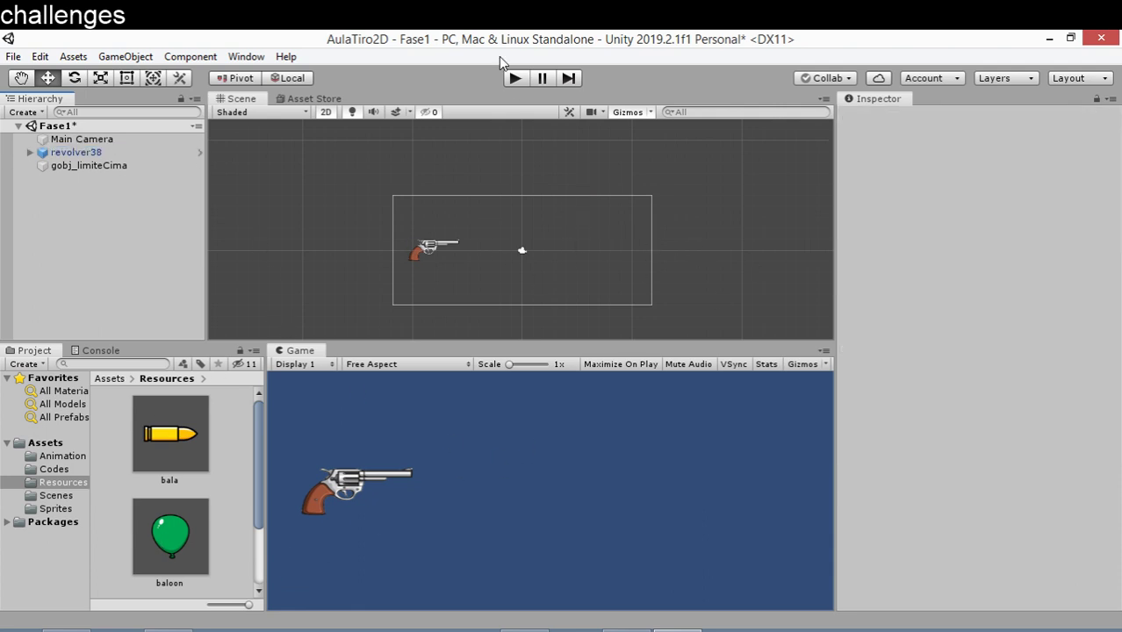
pyautogui.click(515, 79)
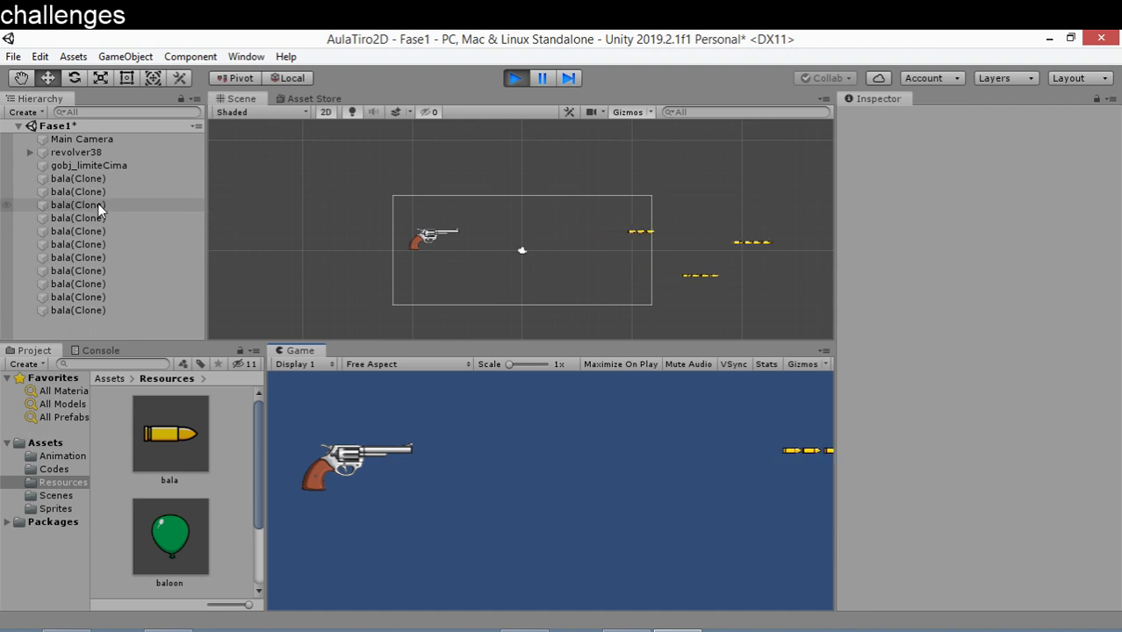
pyautogui.click(427, 464)
pyautogui.click(428, 464)
pyautogui.click(427, 464)
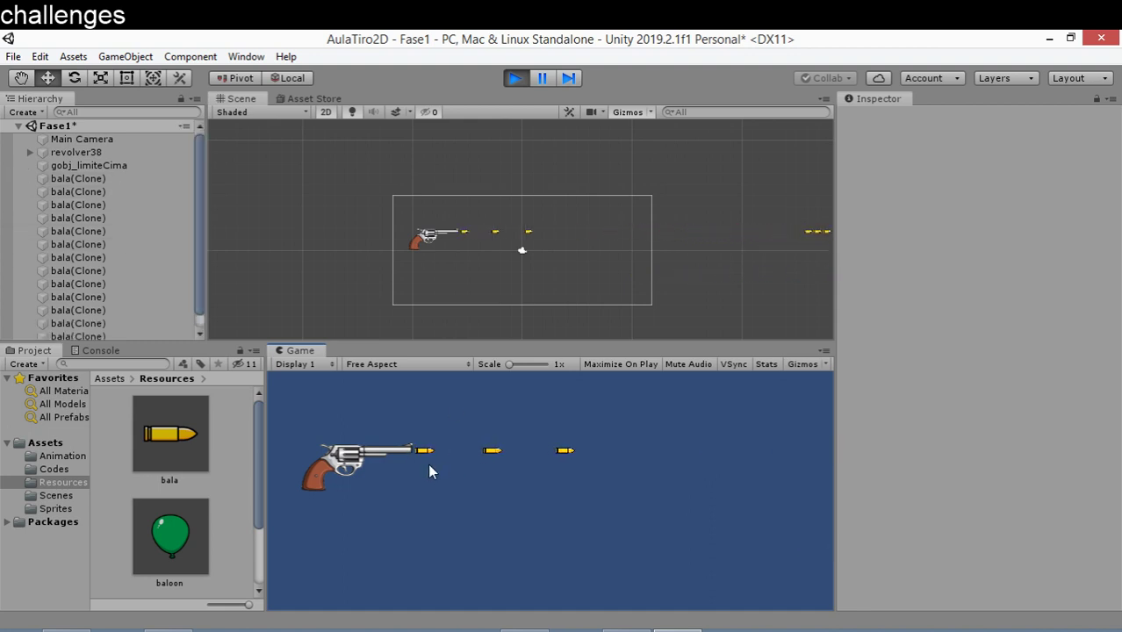
pyautogui.click(428, 464)
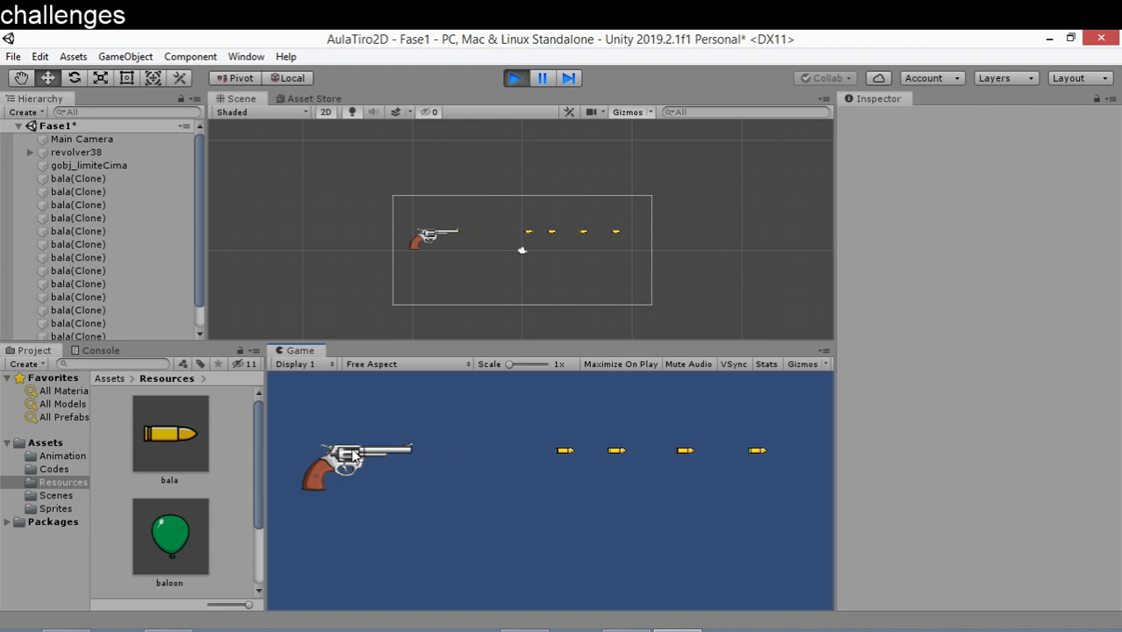
pyautogui.click(507, 81)
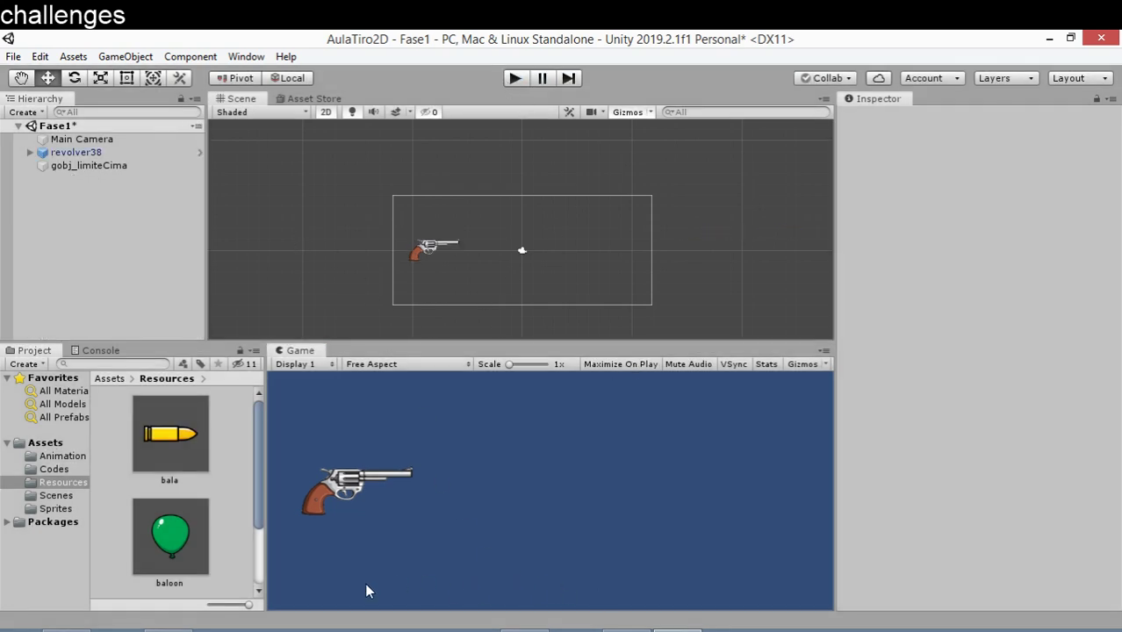
# Step: In Gun.cs, uncomment the Destroy line, change its delay from 3 to 10, and save
pyautogui.hotkey('alt', 'Tab')
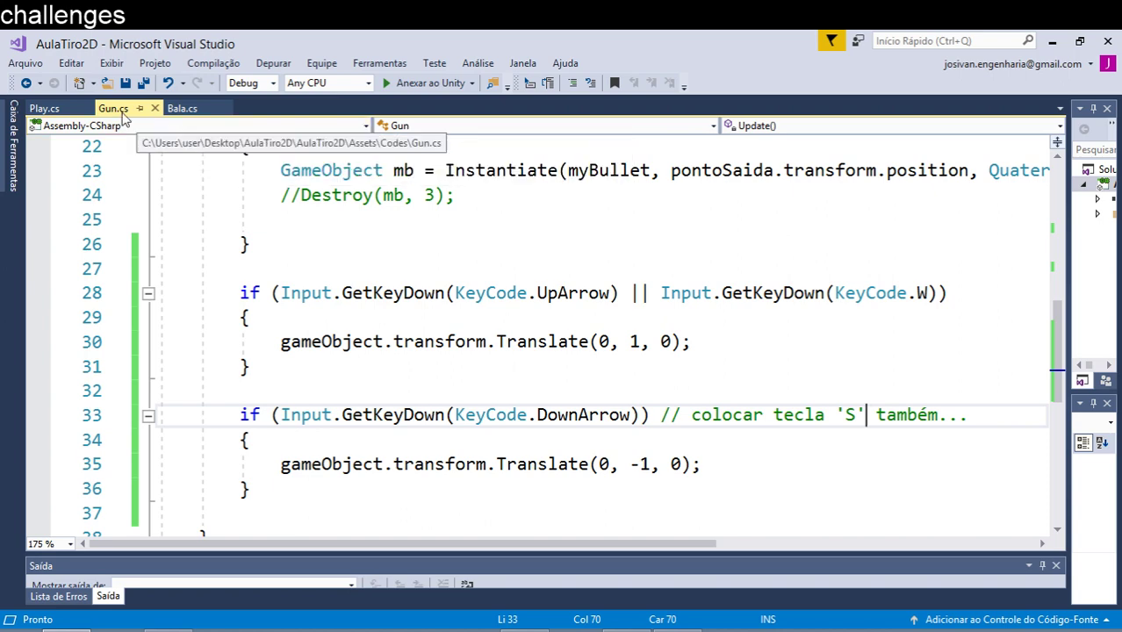
pyautogui.scroll(-3, 431, 367)
pyautogui.scroll(3, 431, 367)
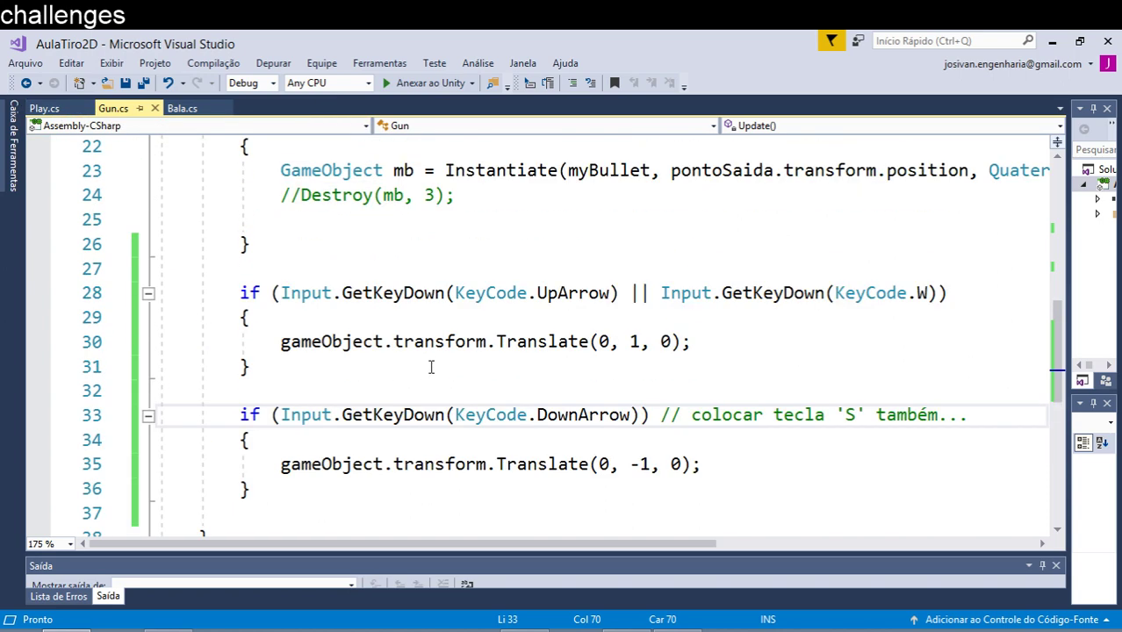
pyautogui.scroll(2, 431, 367)
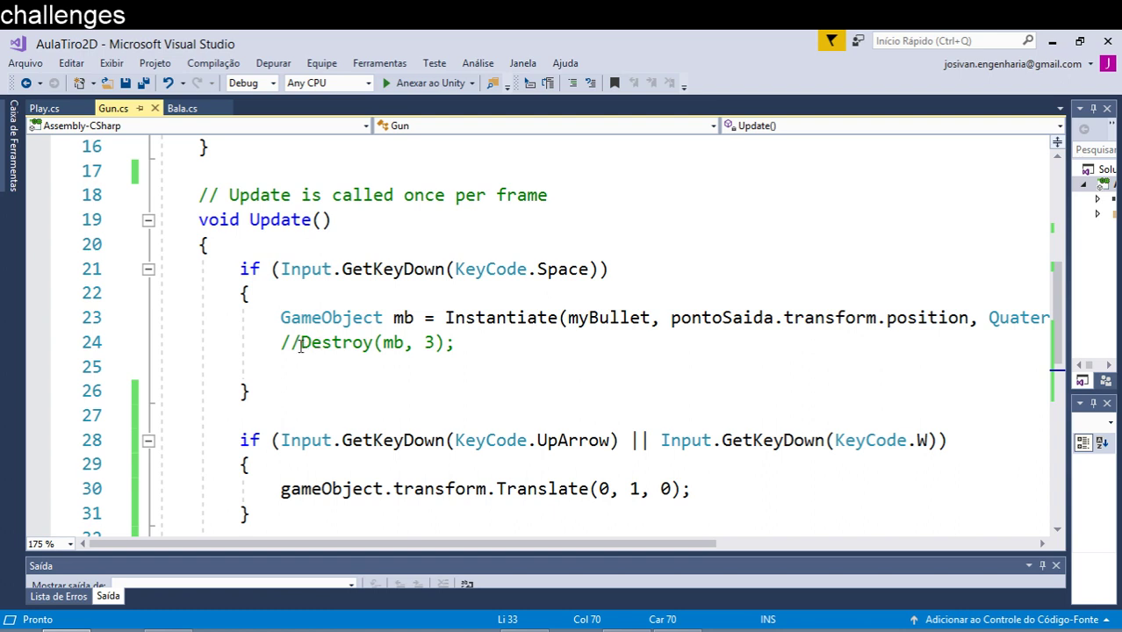
pyautogui.click(301, 341)
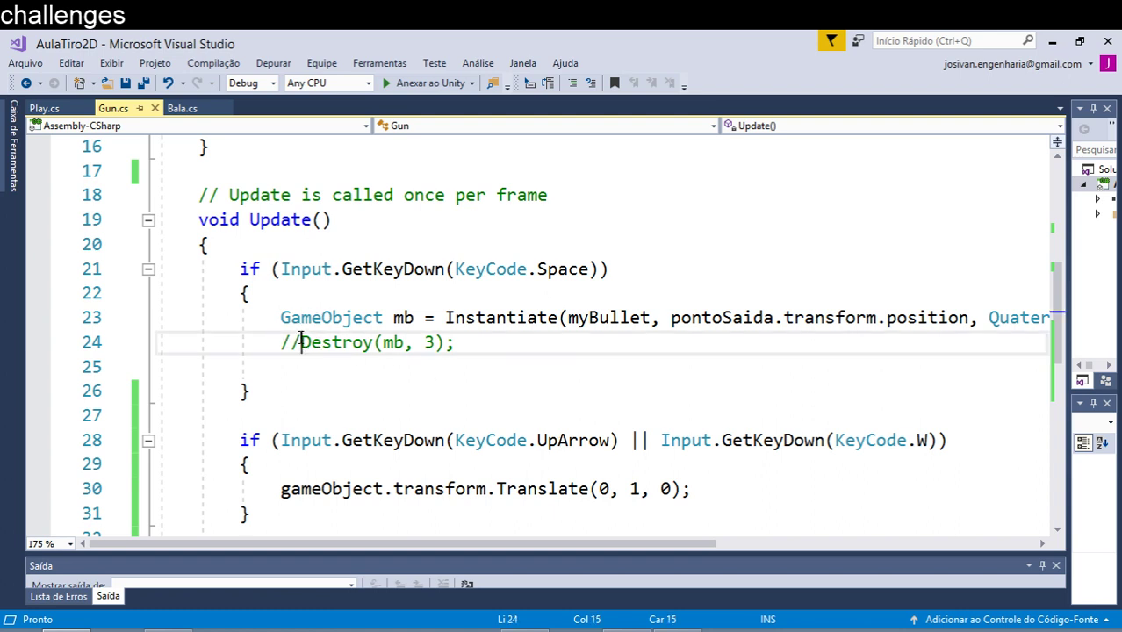
pyautogui.press('BackSpace')
pyautogui.press('BackSpace')
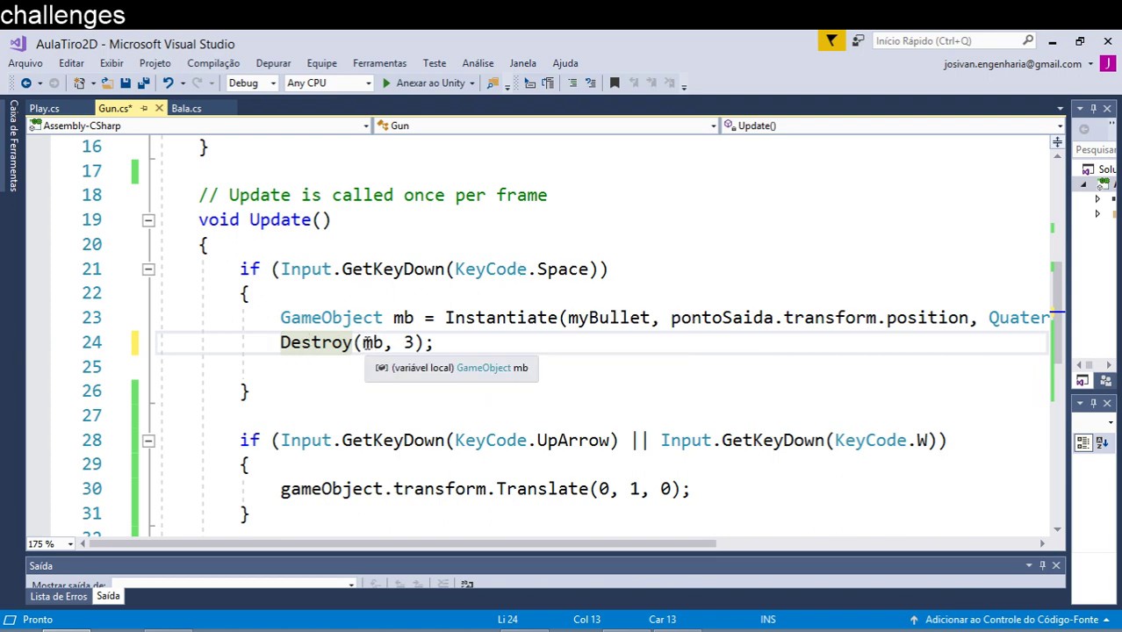
pyautogui.click(408, 344)
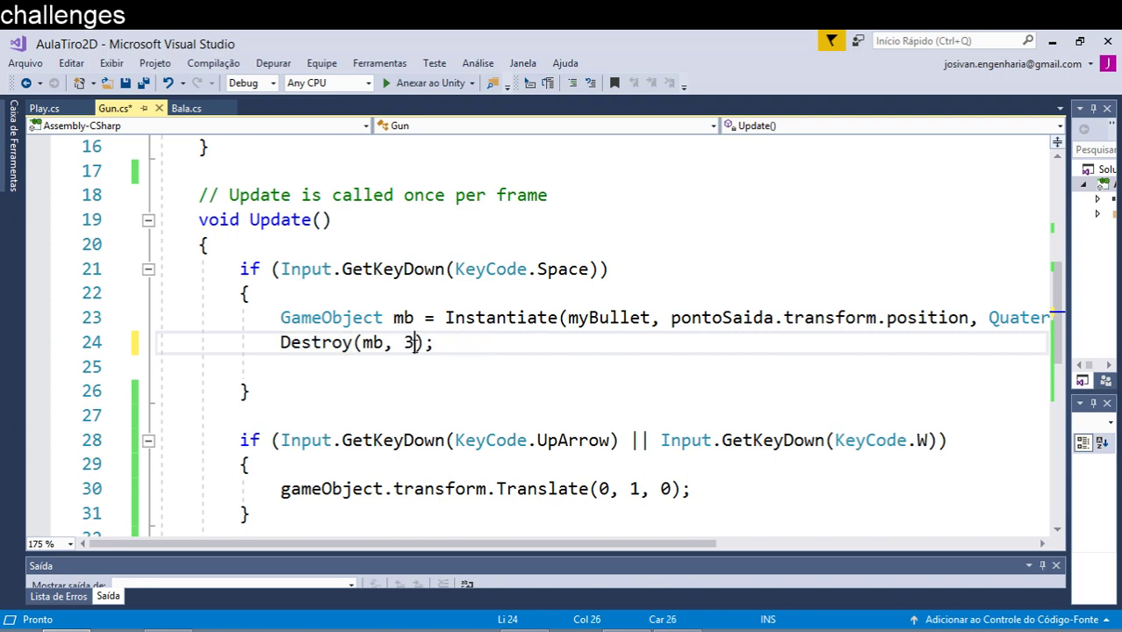
pyautogui.press('Delete')
pyautogui.write('10')
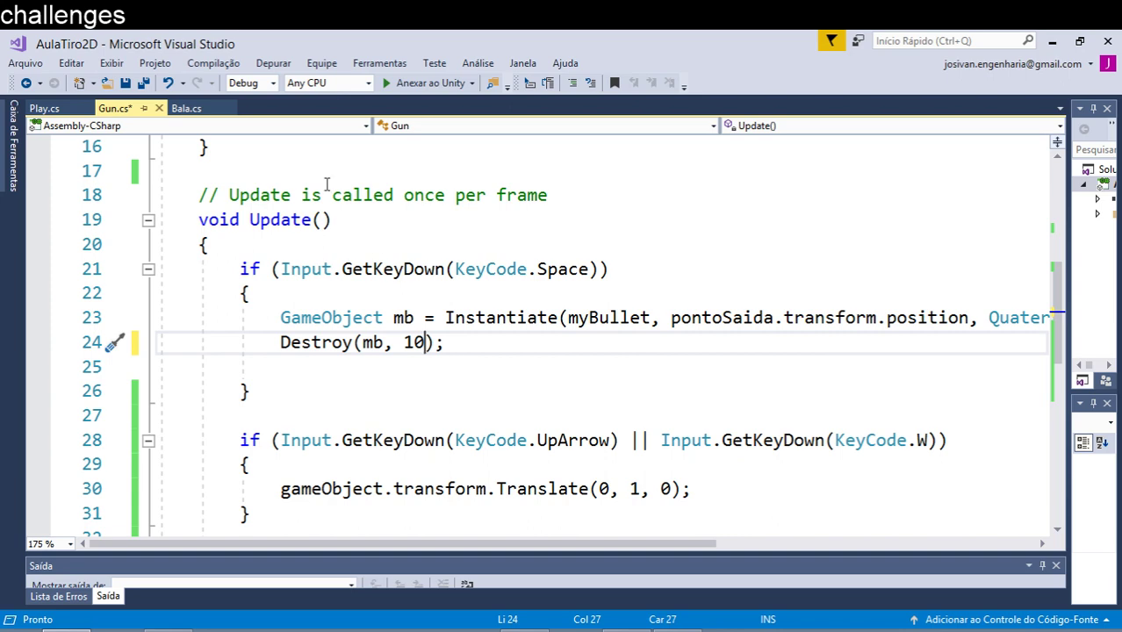
pyautogui.click(126, 84)
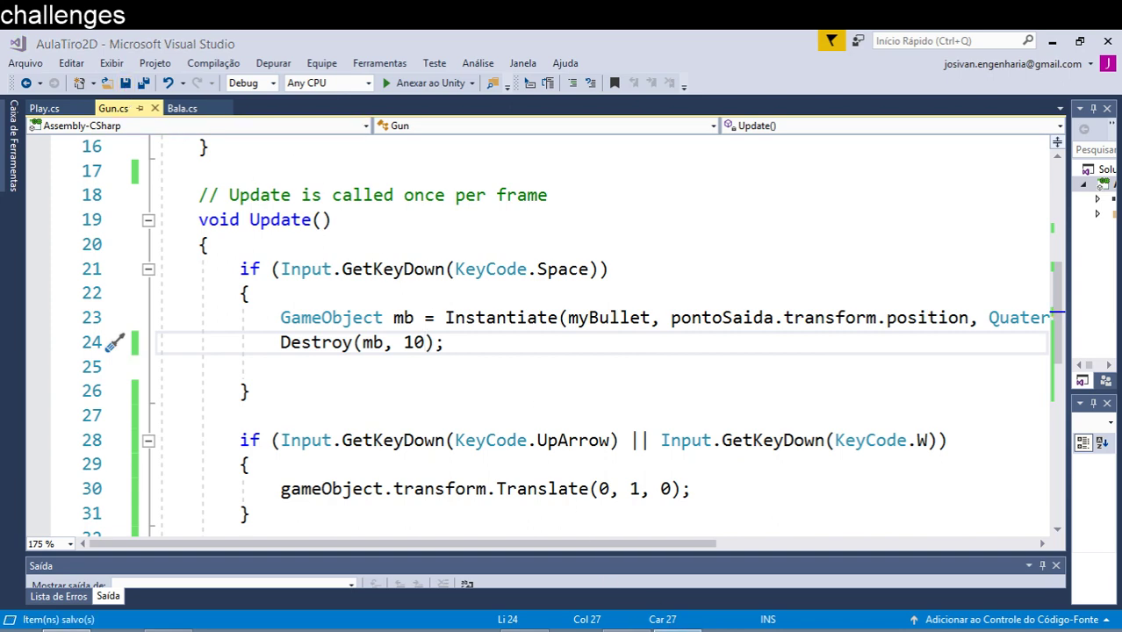
pyautogui.click(678, 630)
# Step: Play the scene, fire three bullets, pan the Scene view to follow them, then stop
pyautogui.click(515, 77)
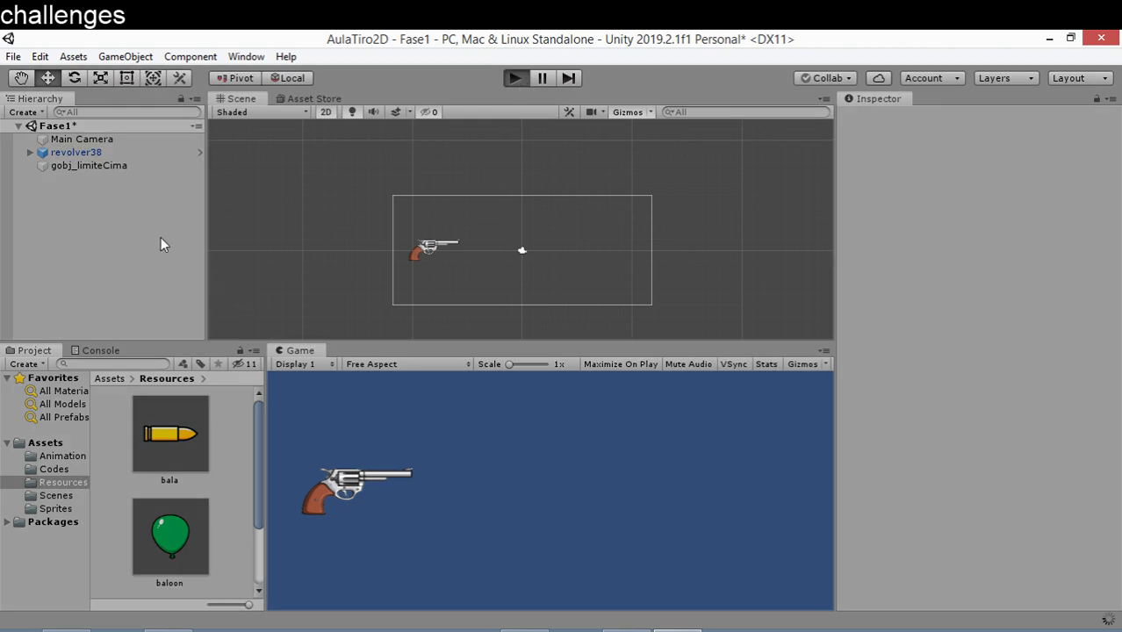
pyautogui.click(480, 450)
pyautogui.click(479, 450)
pyautogui.press('space')
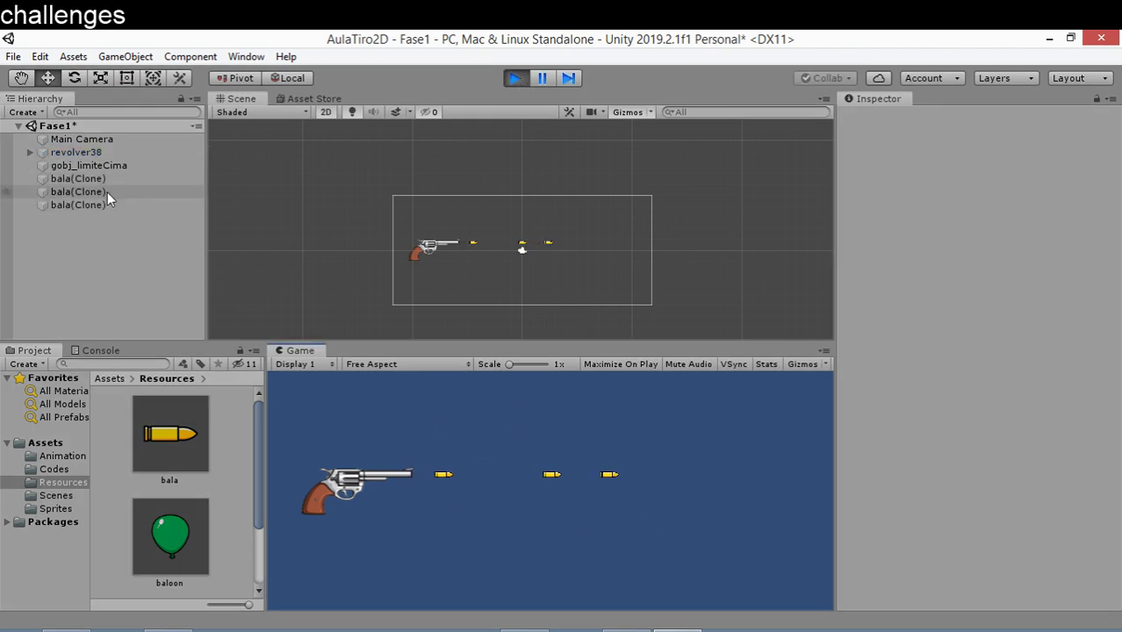
pyautogui.press('space')
pyautogui.press('space')
pyautogui.press('space')
pyautogui.press('space')
pyautogui.press('space')
pyautogui.press('space')
pyautogui.press('space')
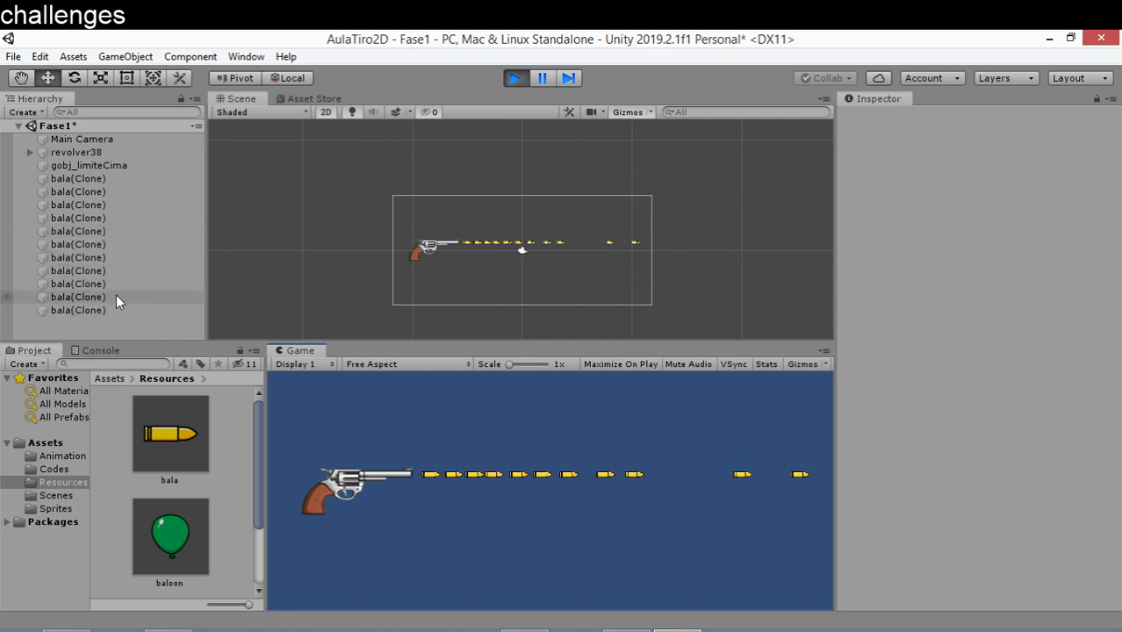
pyautogui.press('space')
pyautogui.press('space')
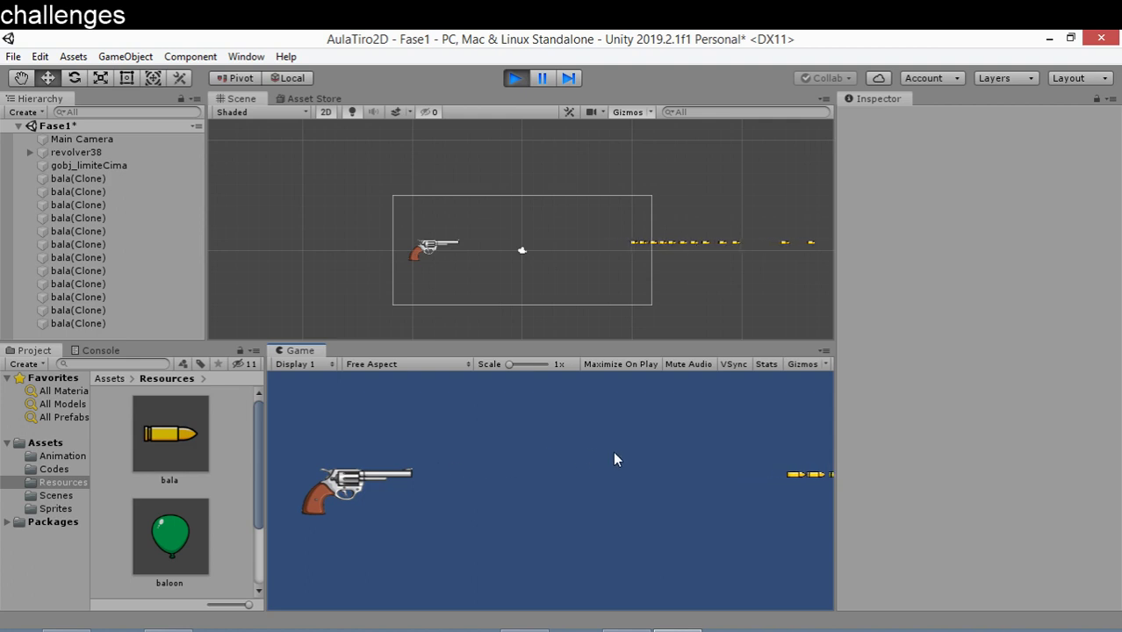
pyautogui.scroll(-1, 687, 253)
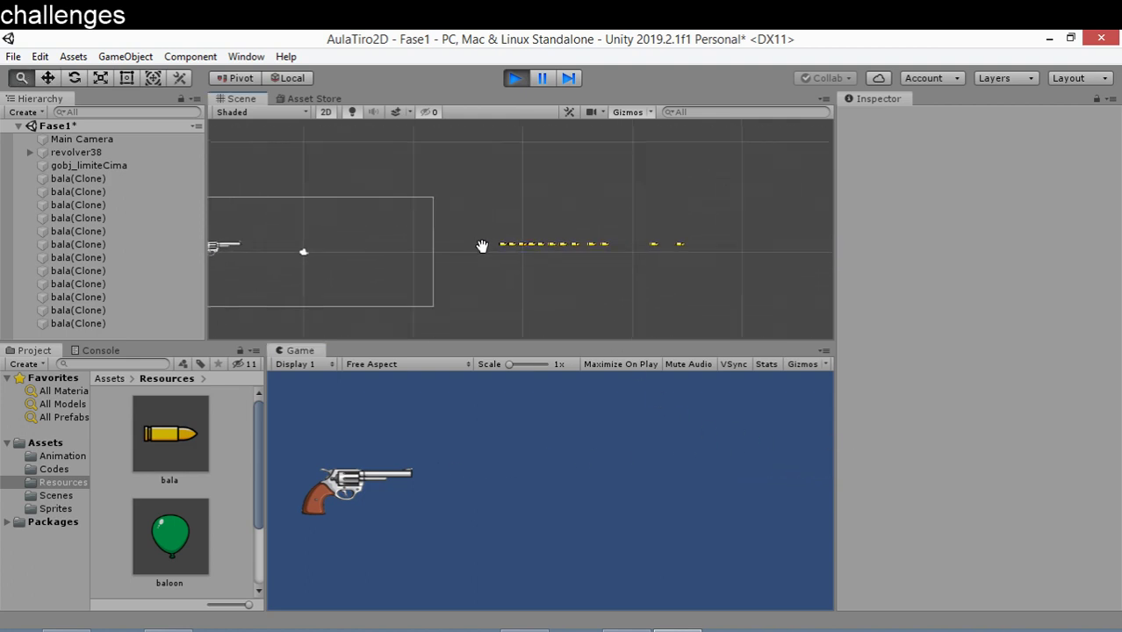
pyautogui.moveTo(687, 253); pyautogui.dragTo(333, 251)
pyautogui.moveTo(647, 228); pyautogui.dragTo(625, 223)
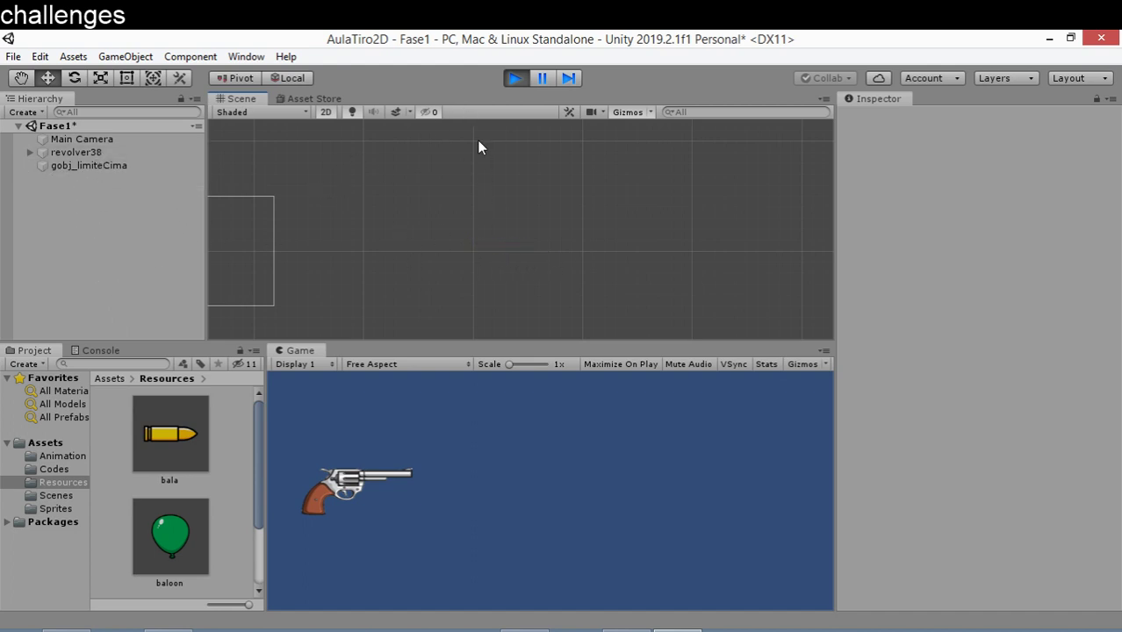
pyautogui.click(514, 79)
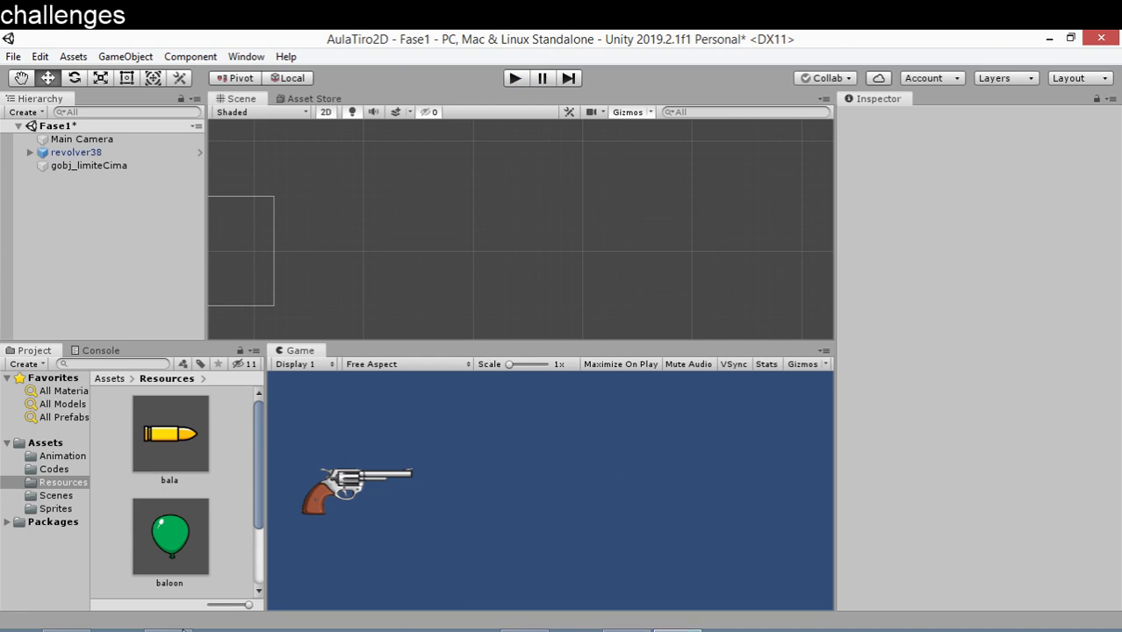
pyautogui.click(677, 629)
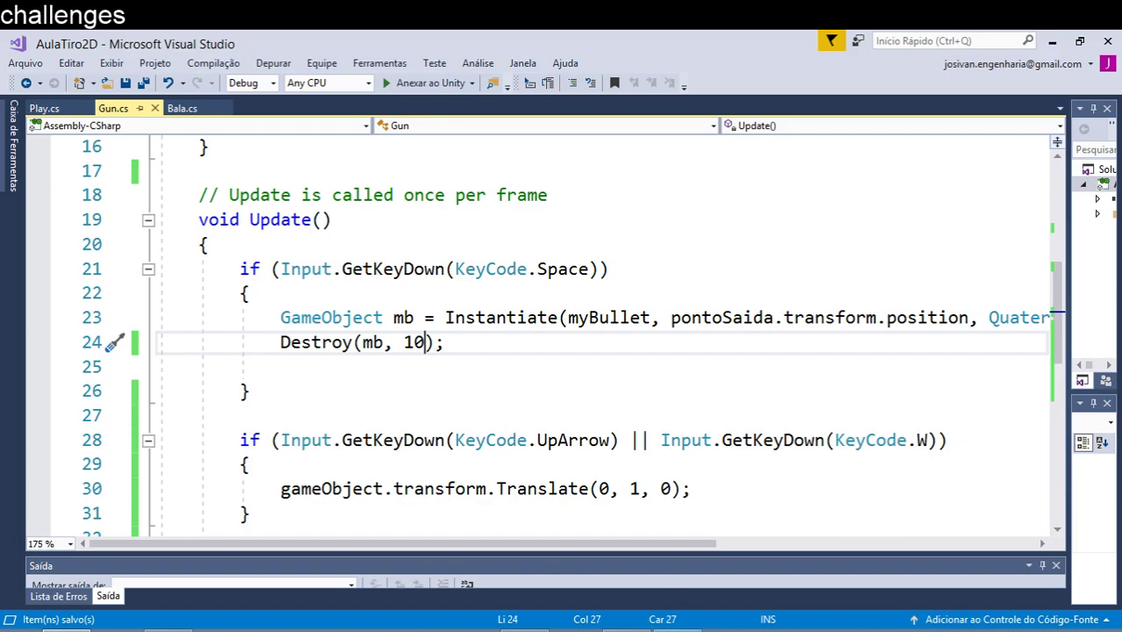
pyautogui.hotkey('alt', 'Tab')
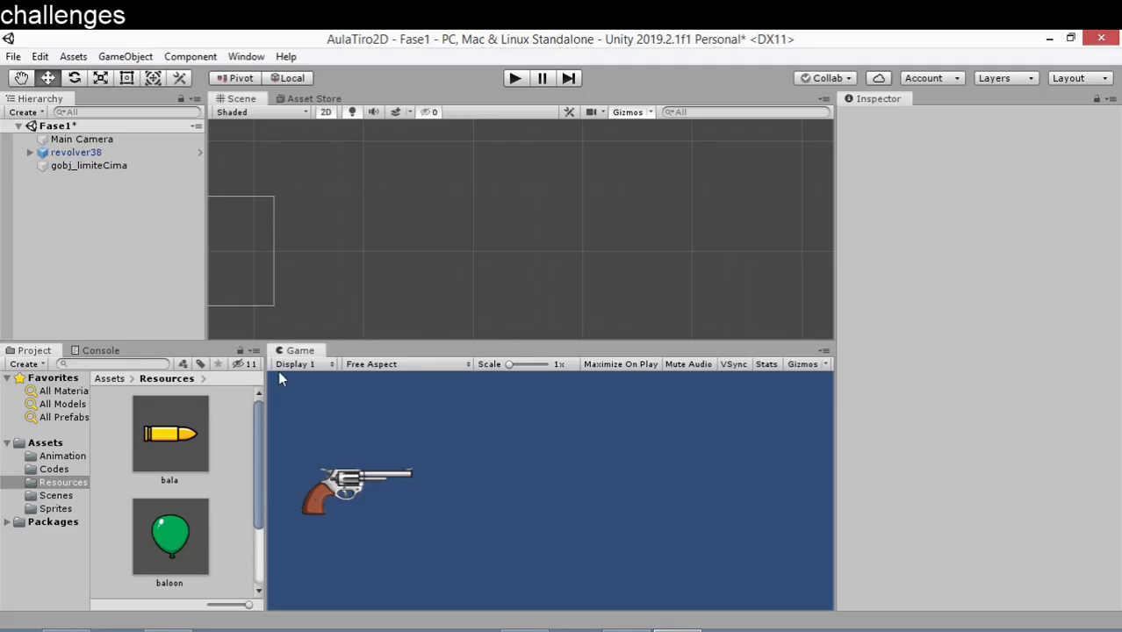
pyautogui.click(114, 379)
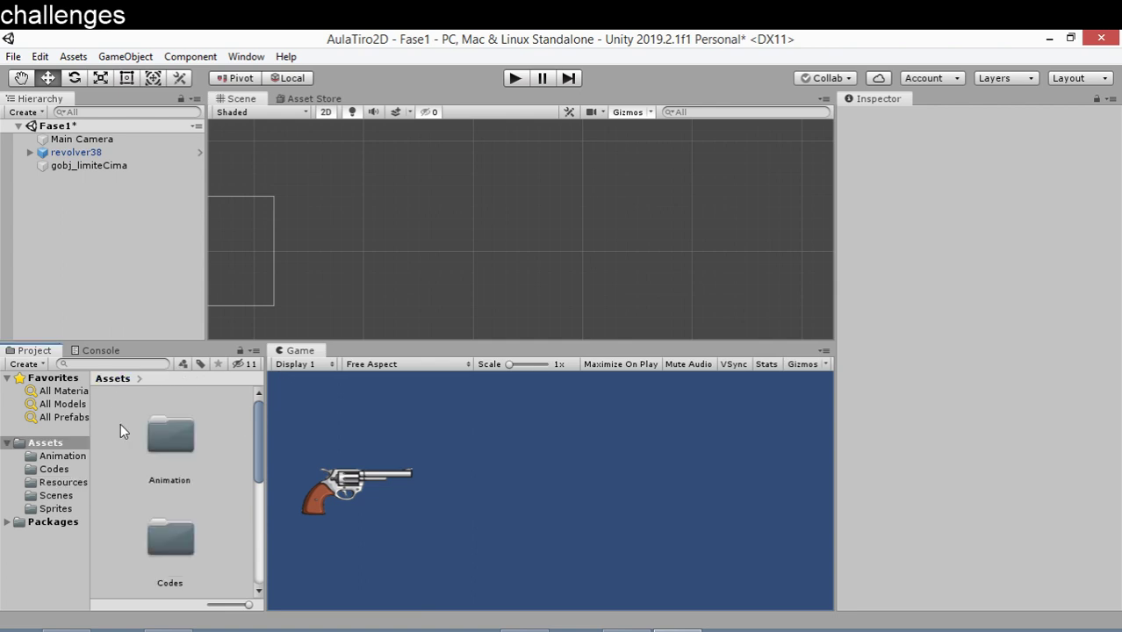
pyautogui.click(66, 480)
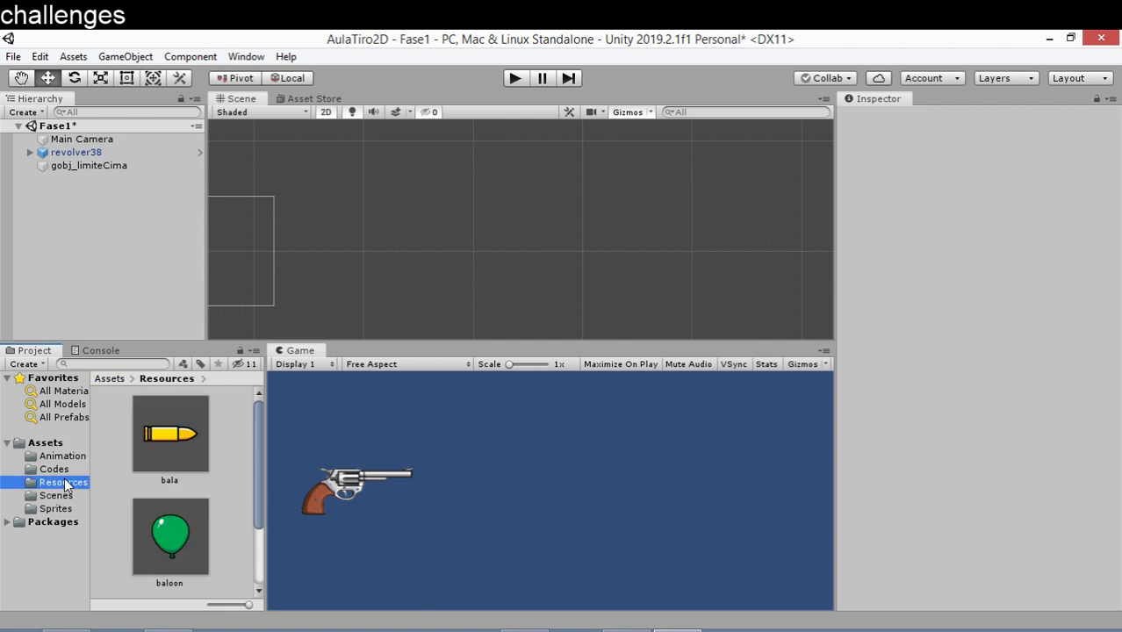
pyautogui.scroll(-2, 179, 435)
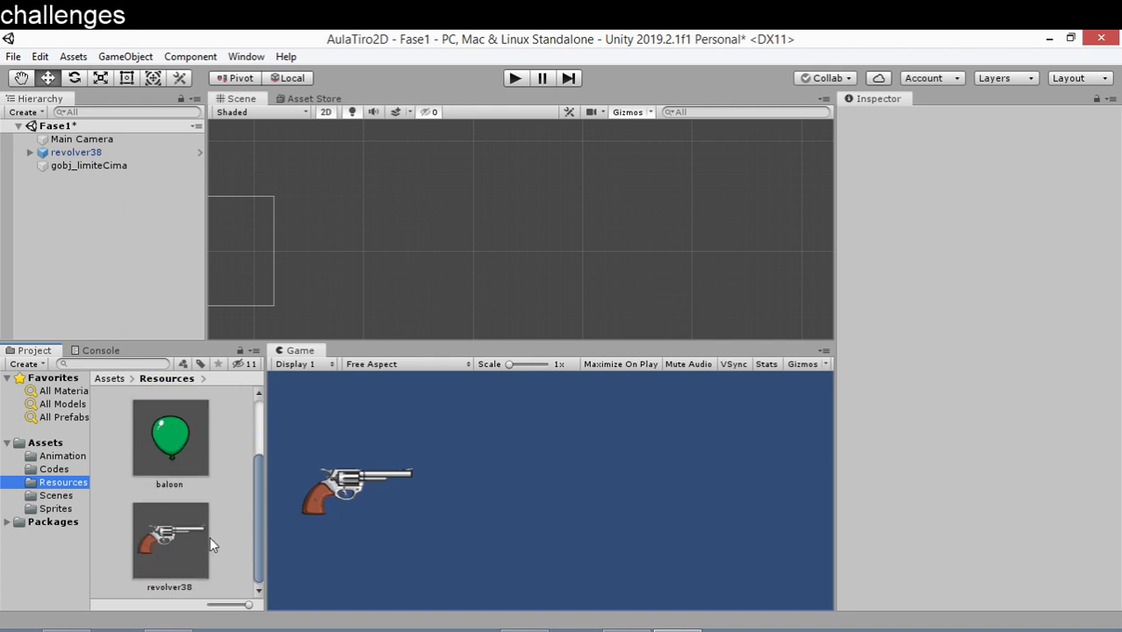
pyautogui.scroll(1, 198, 488)
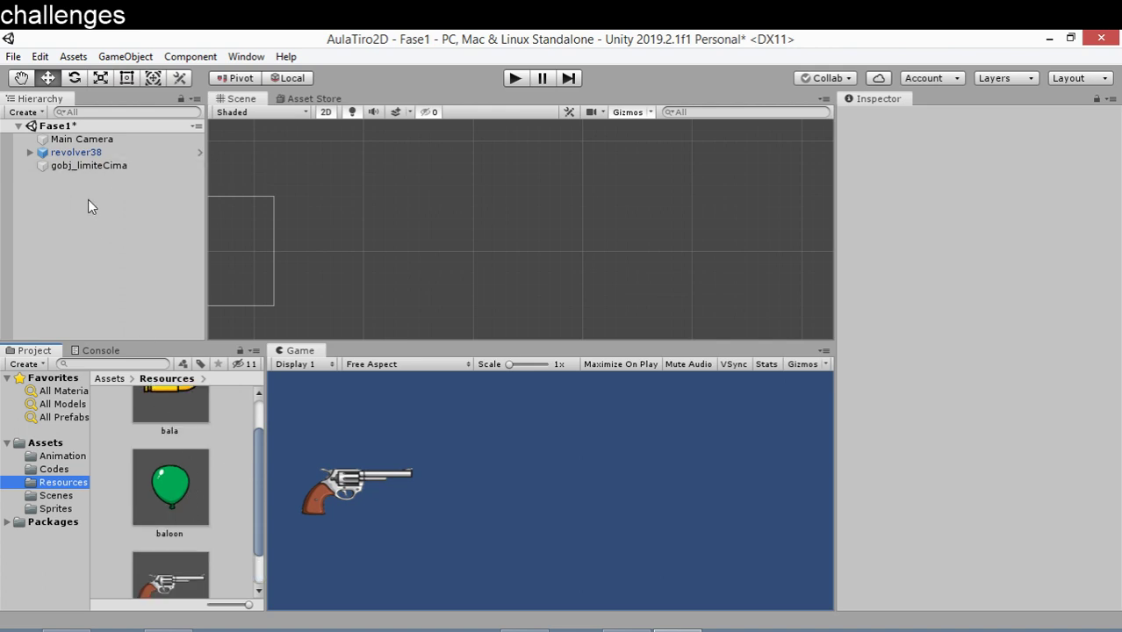
pyautogui.click(156, 265)
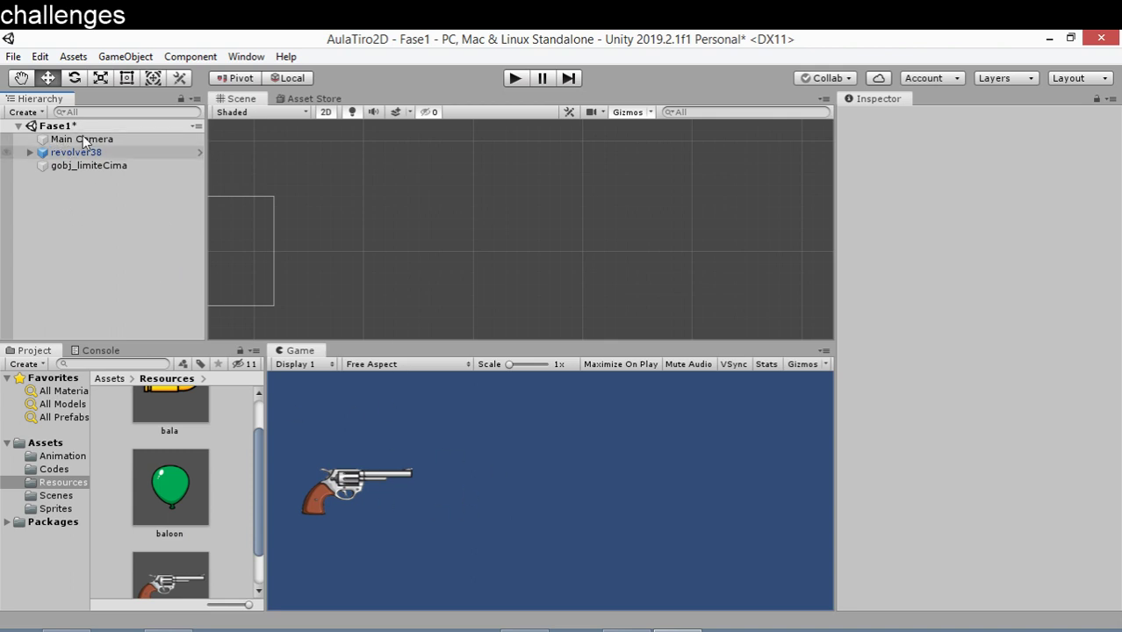
# Step: Create an empty GameObject named gobj_gerenciadorBexiga
pyautogui.click(125, 58)
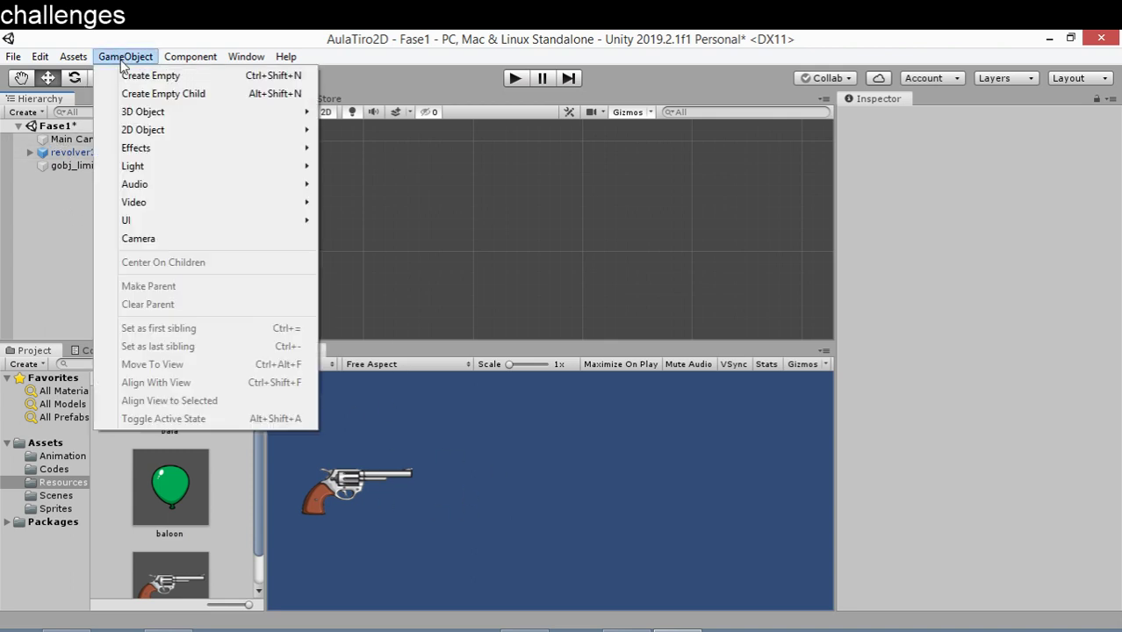
pyautogui.click(161, 80)
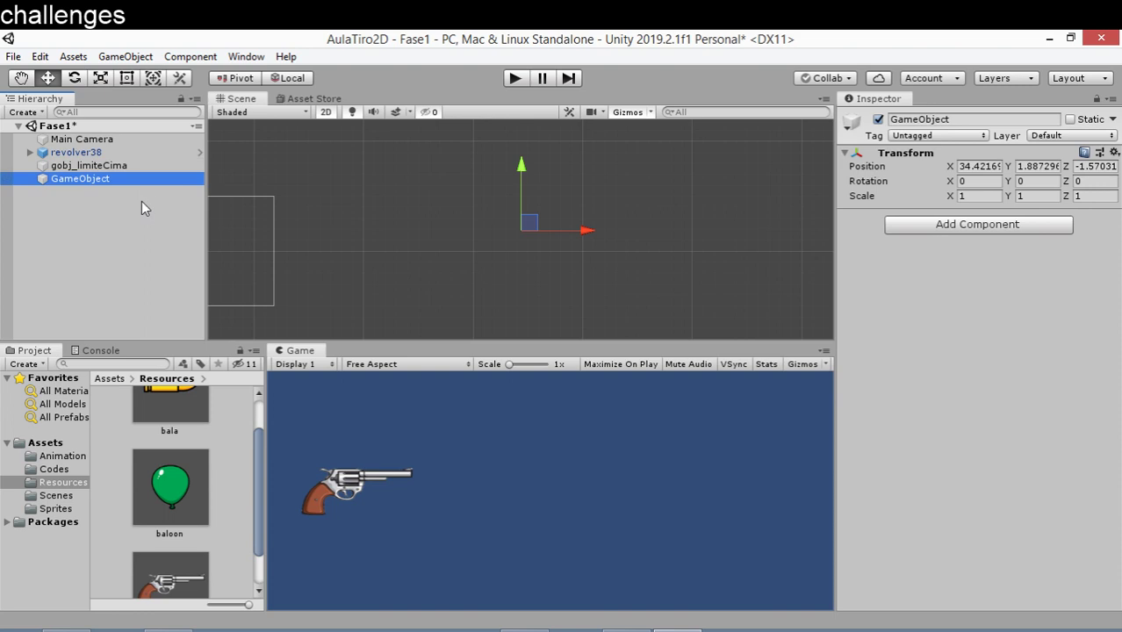
pyautogui.press('F2')
pyautogui.write('g')
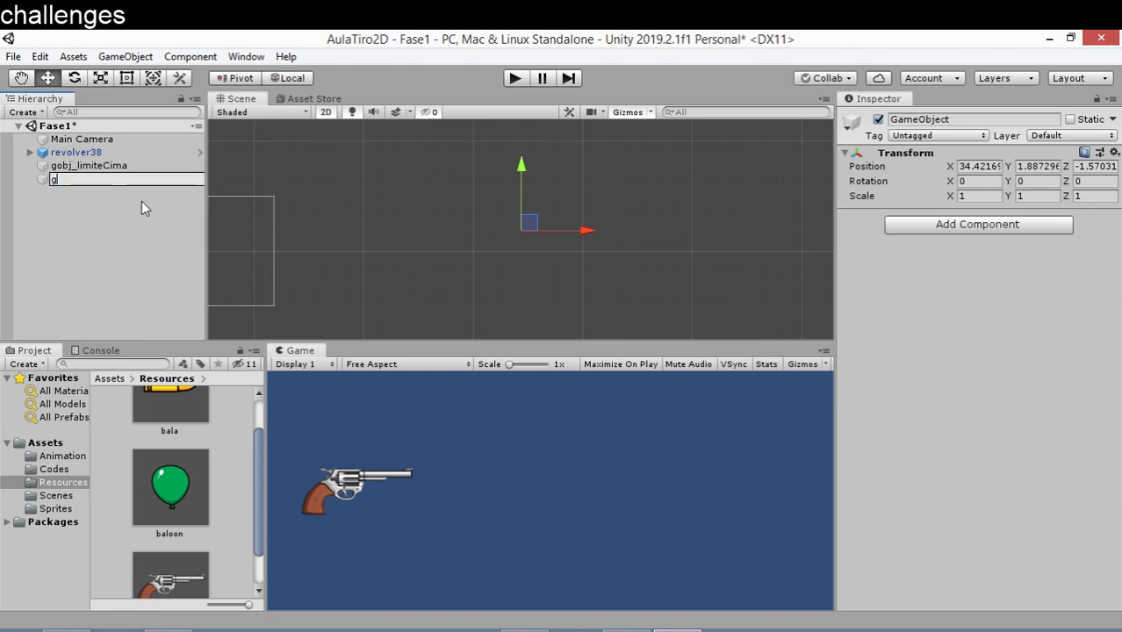
pyautogui.write('obj')
pyautogui.write('_')
pyautogui.write('gerenciador')
pyautogui.write('Bexiga')
pyautogui.click(142, 201)
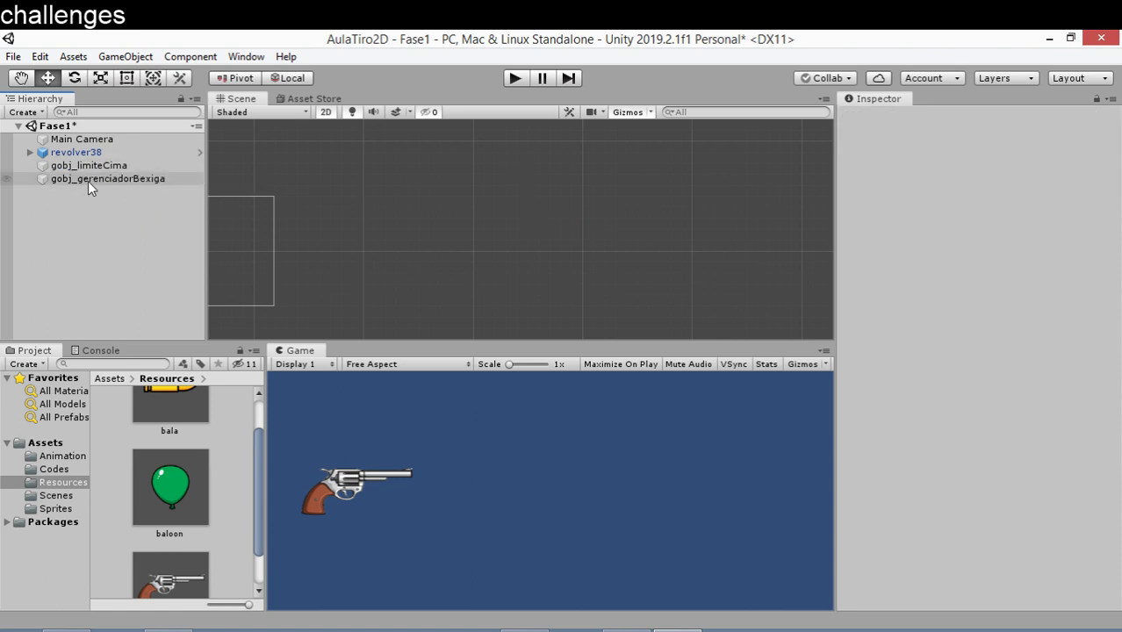
# Step: Select gobj_gerenciadorBexiga and show the Codes scripts folder in Project
pyautogui.click(106, 166)
pyautogui.click(106, 179)
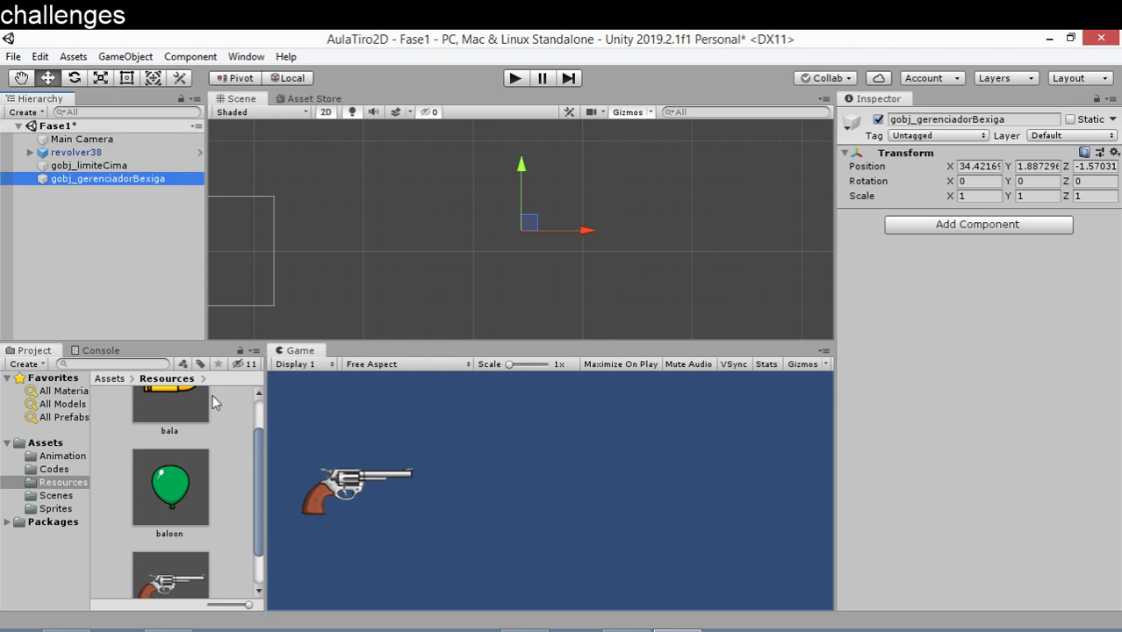
pyautogui.click(55, 470)
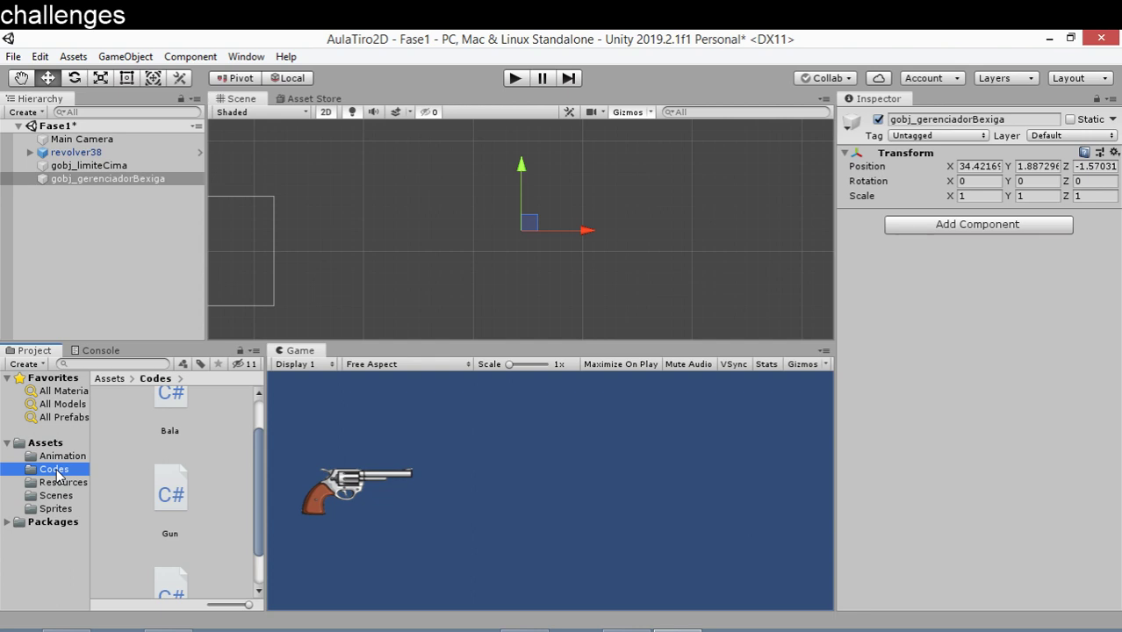
# Step: Create a new C# script in the Codes folder named CriadorBexiga
pyautogui.rightClick(216, 464)
pyautogui.moveTo(281, 78)
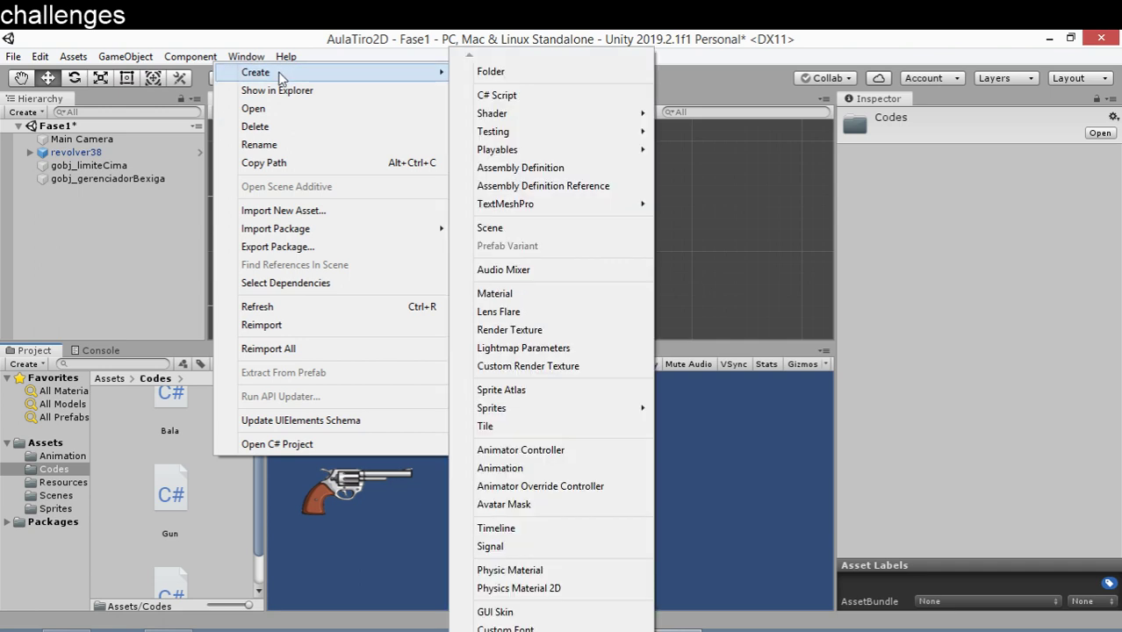
pyautogui.click(488, 96)
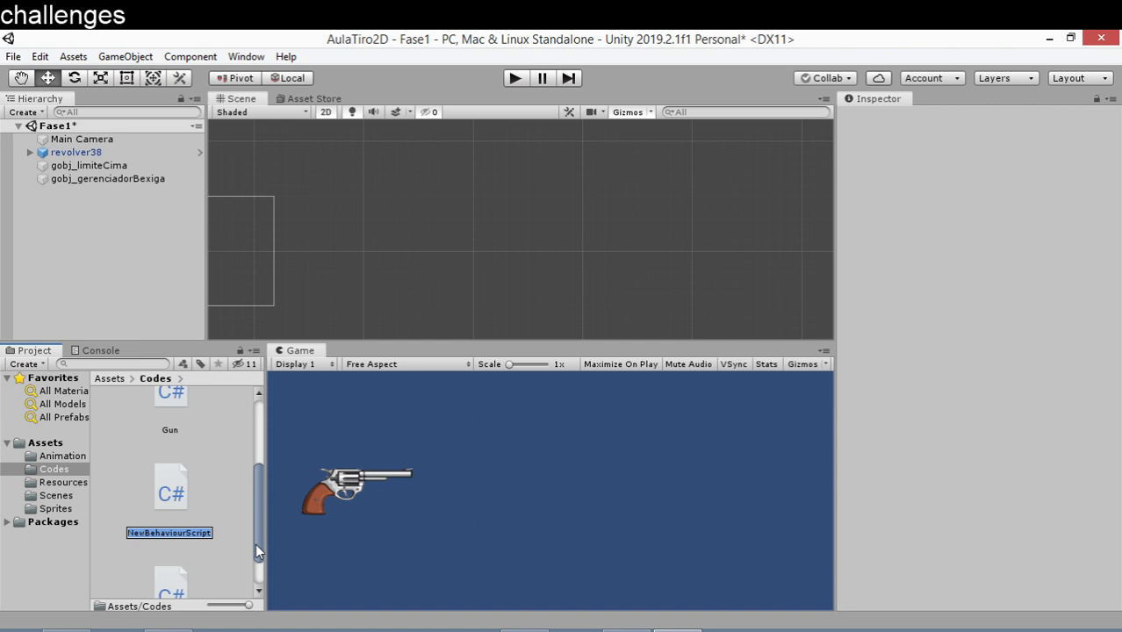
pyautogui.write('Cri')
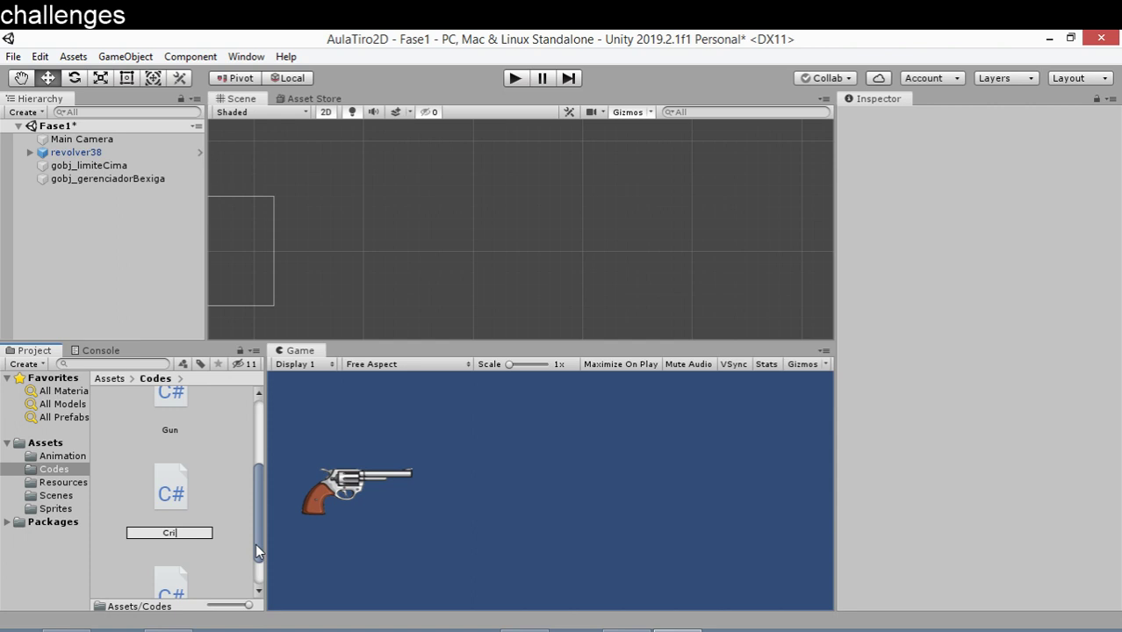
pyautogui.write('da')
pyautogui.press('BackSpace')
pyautogui.press('BackSpace')
pyautogui.write('ad')
pyautogui.write('orBex')
pyautogui.write('iga')
pyautogui.press('Return')
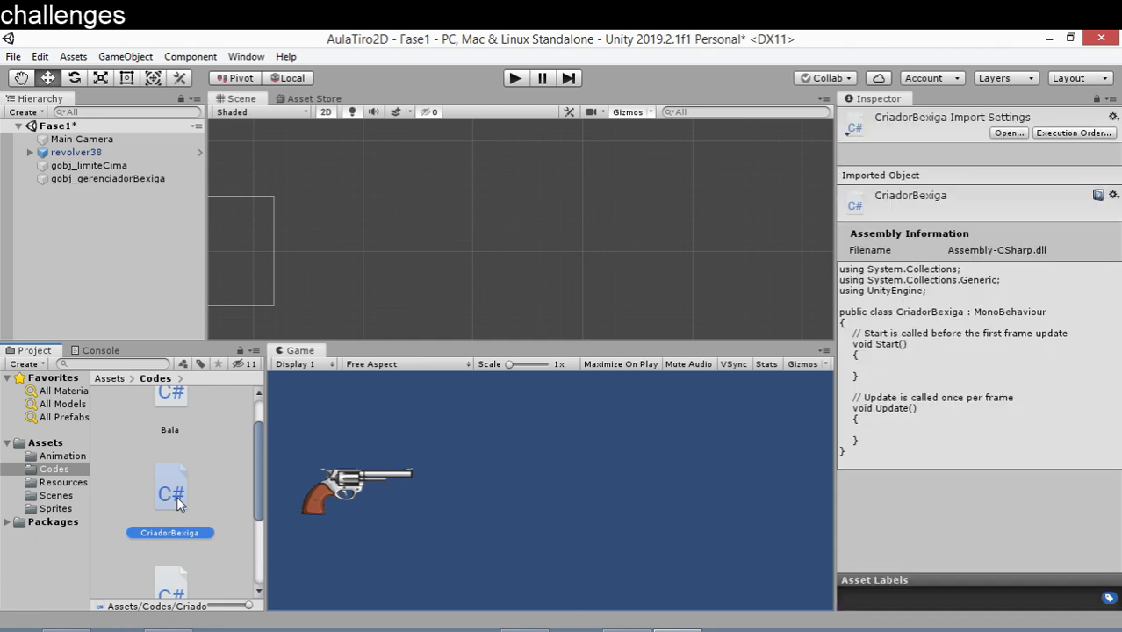
# Step: Open CriadorBexiga.cs in Visual Studio
pyautogui.doubleClick(177, 496)
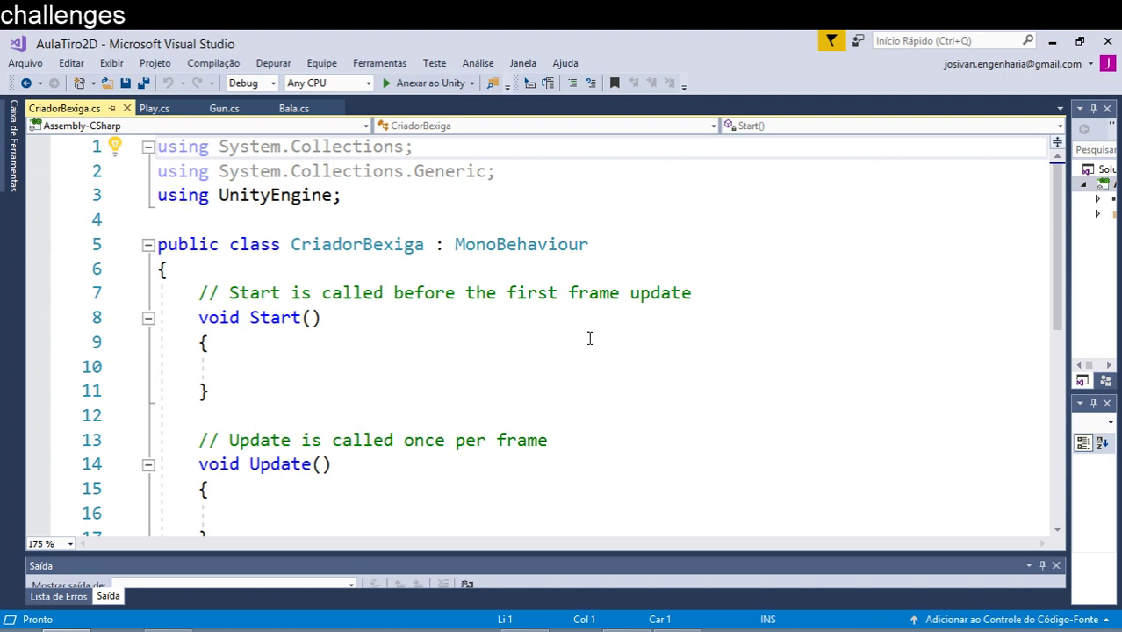
pyautogui.scroll(-2, 303, 327)
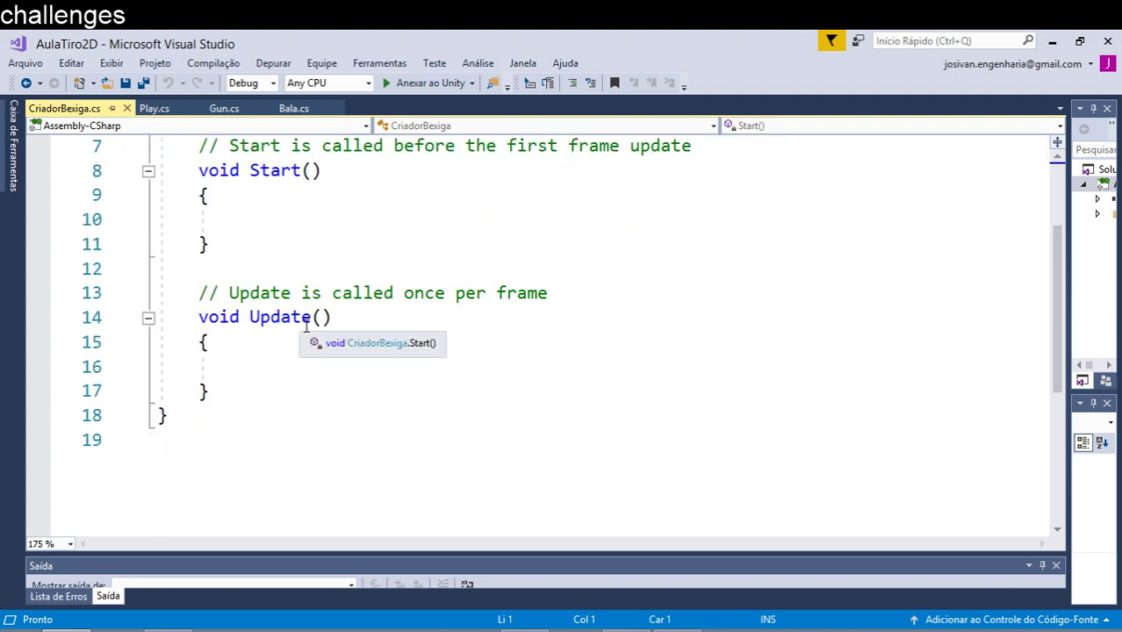
pyautogui.scroll(2, 305, 326)
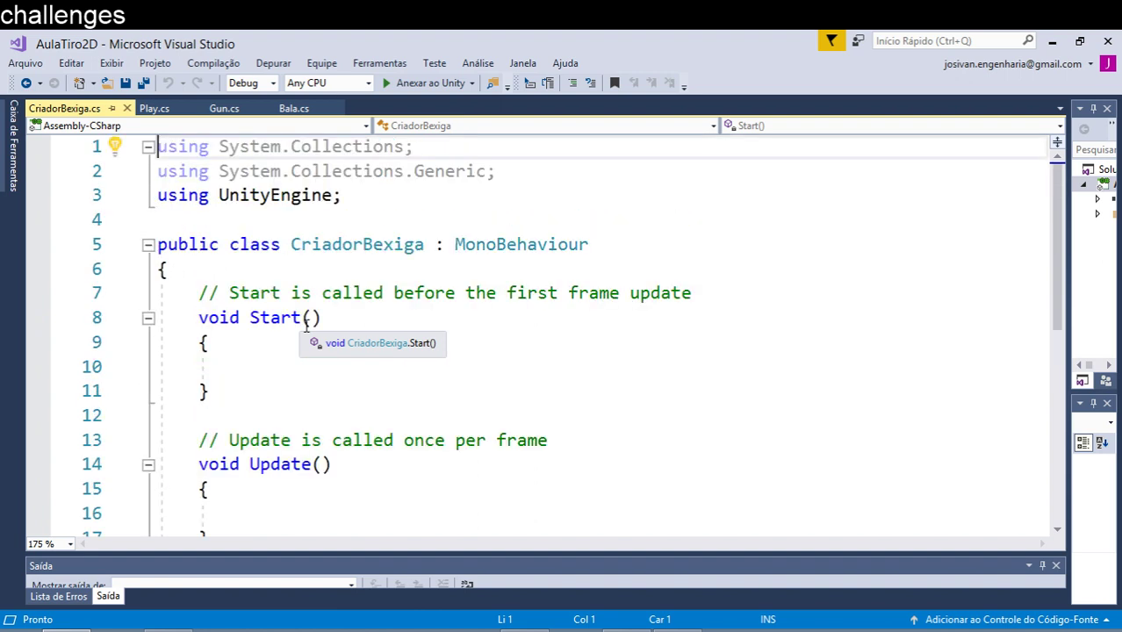
# Step: Add blank lines after the class brace and start typing a public field declaration
pyautogui.click(649, 260)
pyautogui.press('Return')
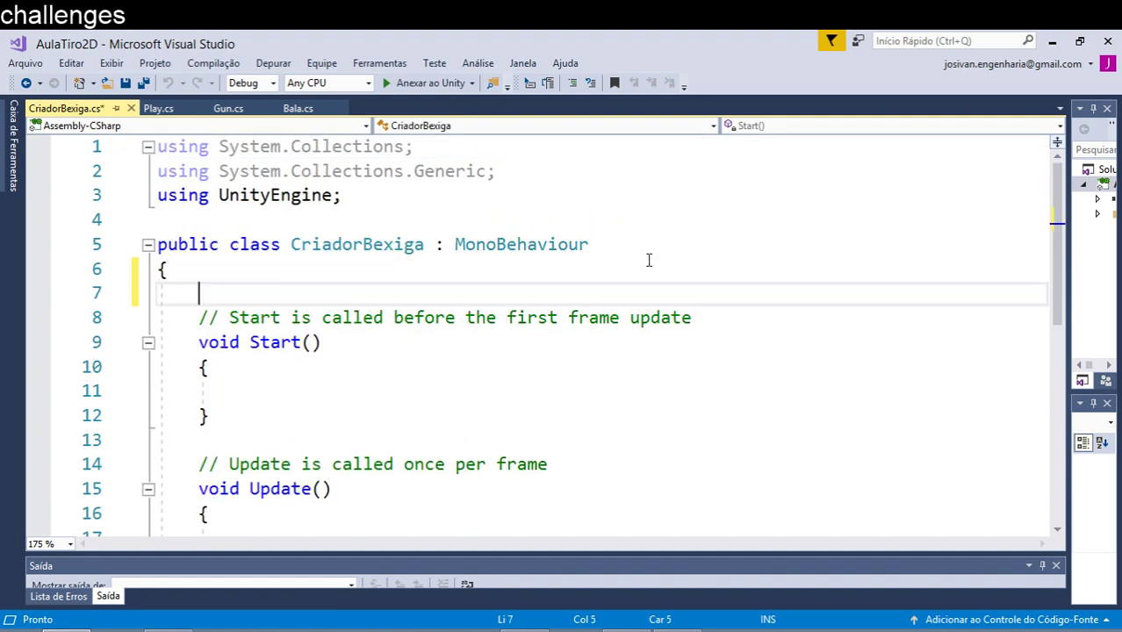
pyautogui.press('Return')
pyautogui.press('Up')
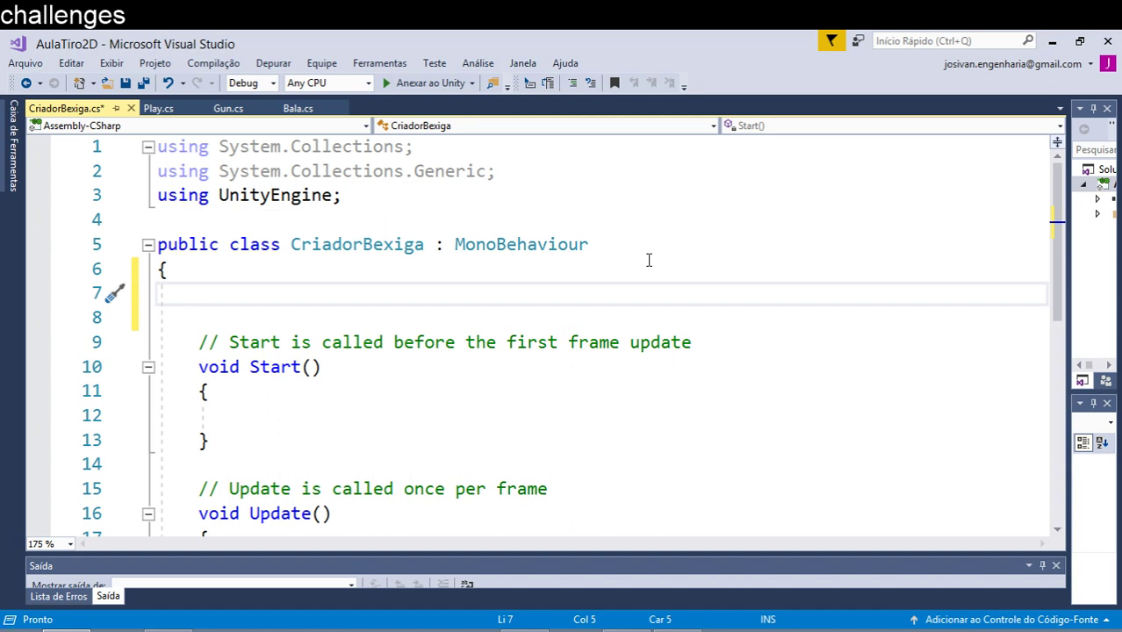
# Step: Declare the field public GameObject bexiga; in CriadorBexiga
pyautogui.write('public ')
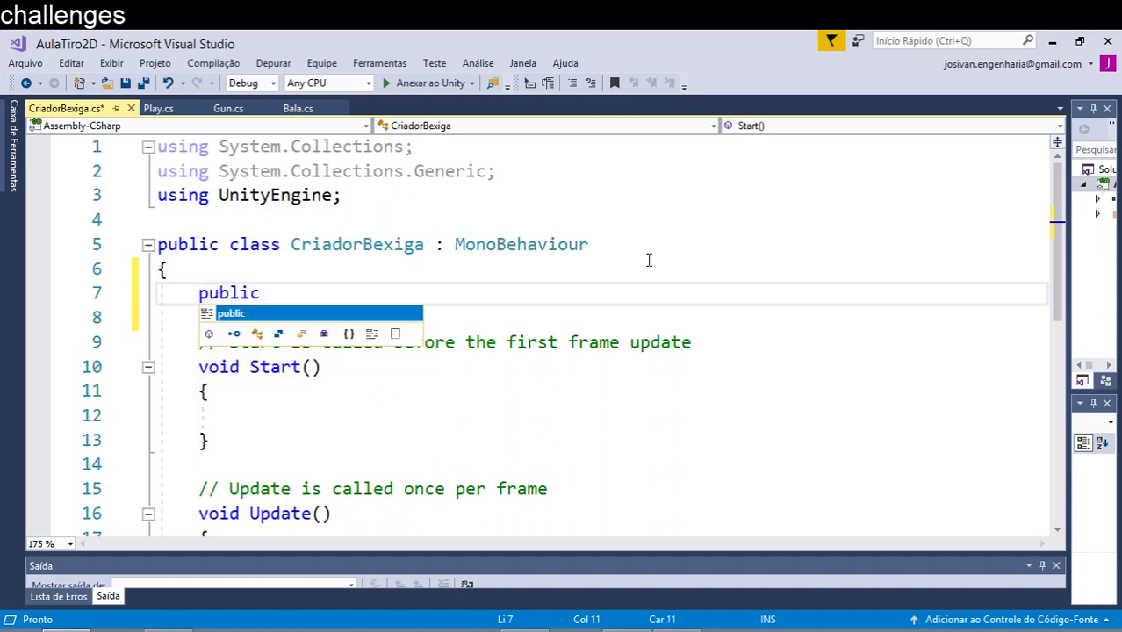
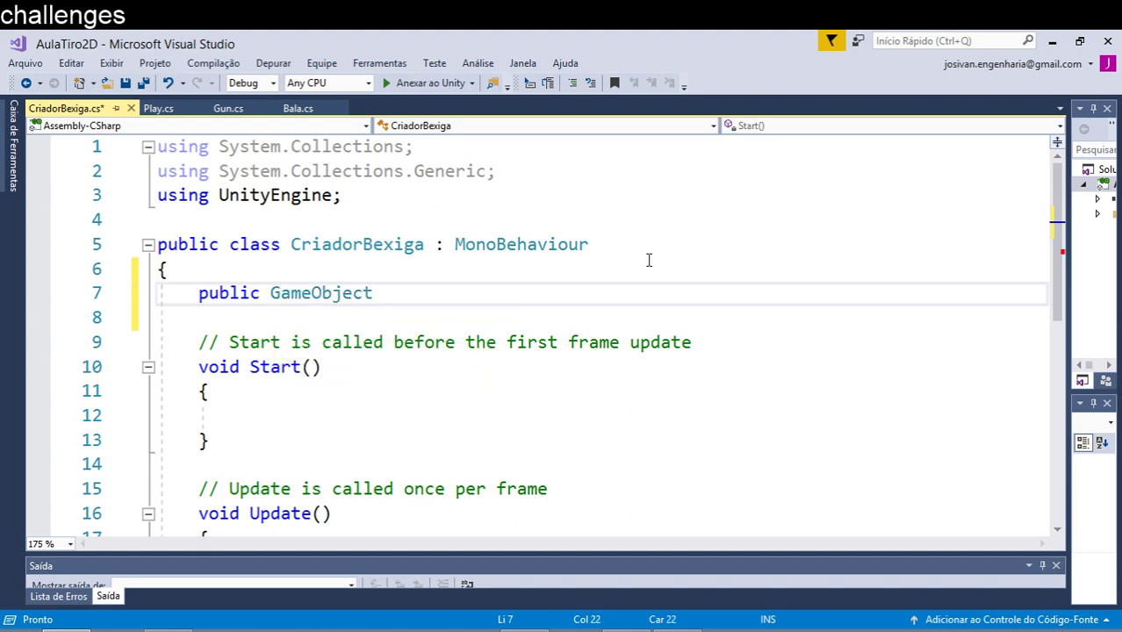
# Step: Add blank lines after the class brace and start typing a public field declaration
# Step: Declare the field public GameObject bexiga; in CriadorBexiga
pyautogui.write(' ba')
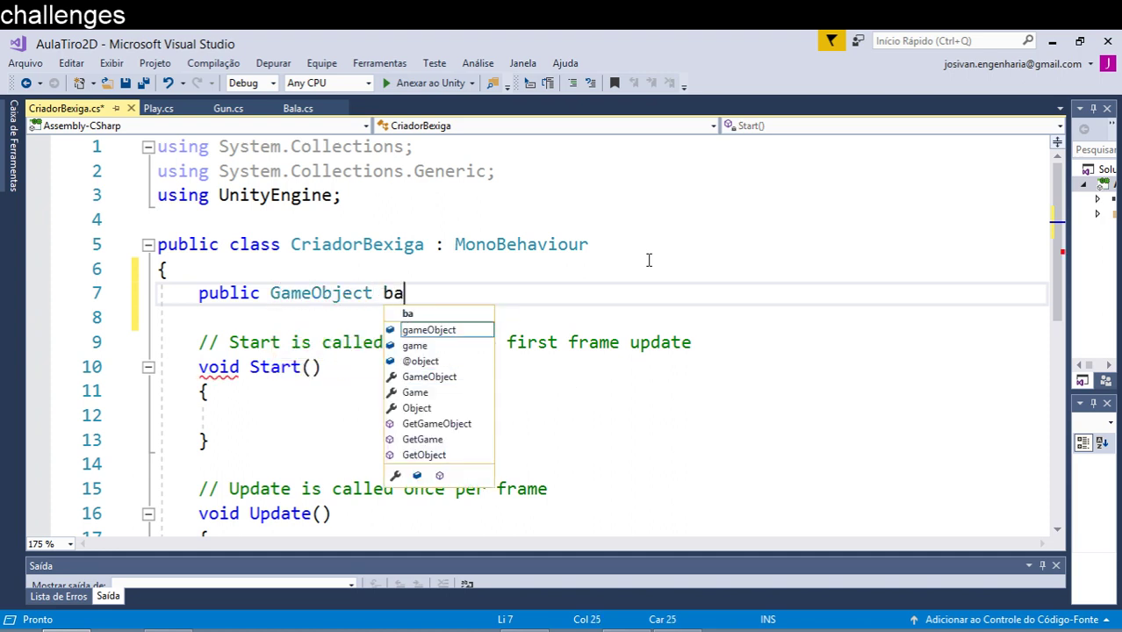
pyautogui.press('BackSpace')
pyautogui.write('e')
pyautogui.write('xi')
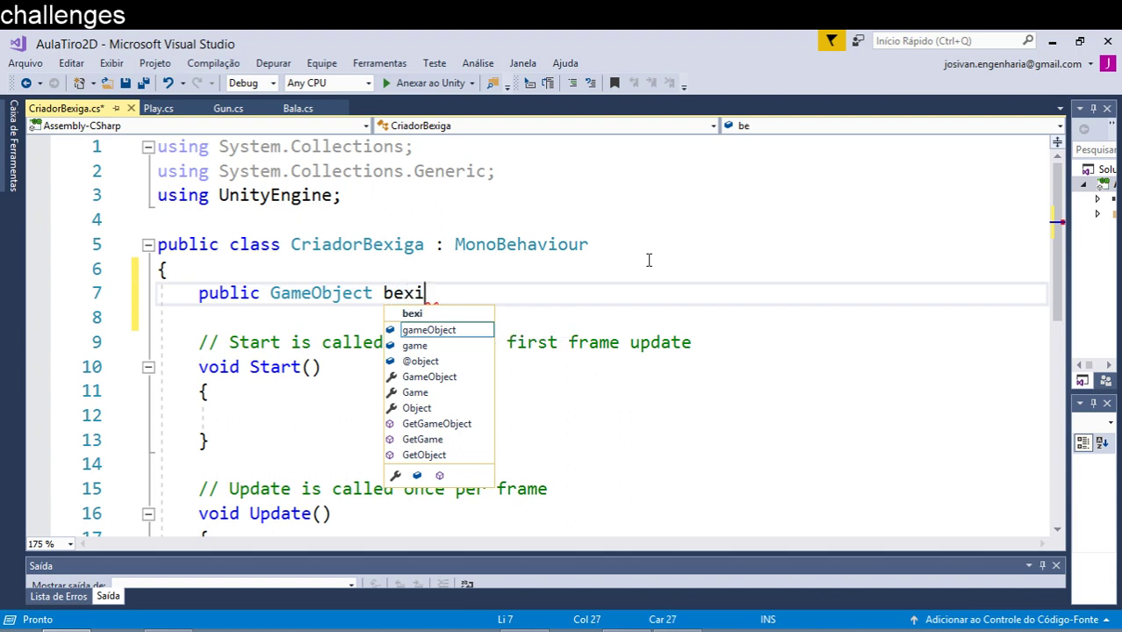
pyautogui.write('ga;')
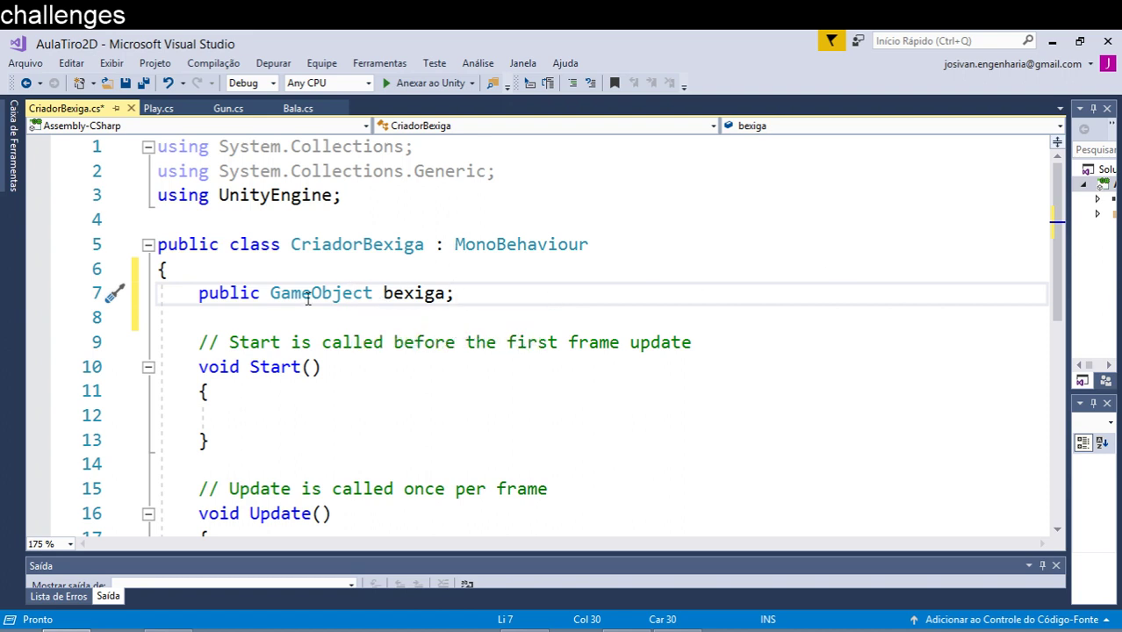
pyautogui.doubleClick(403, 293)
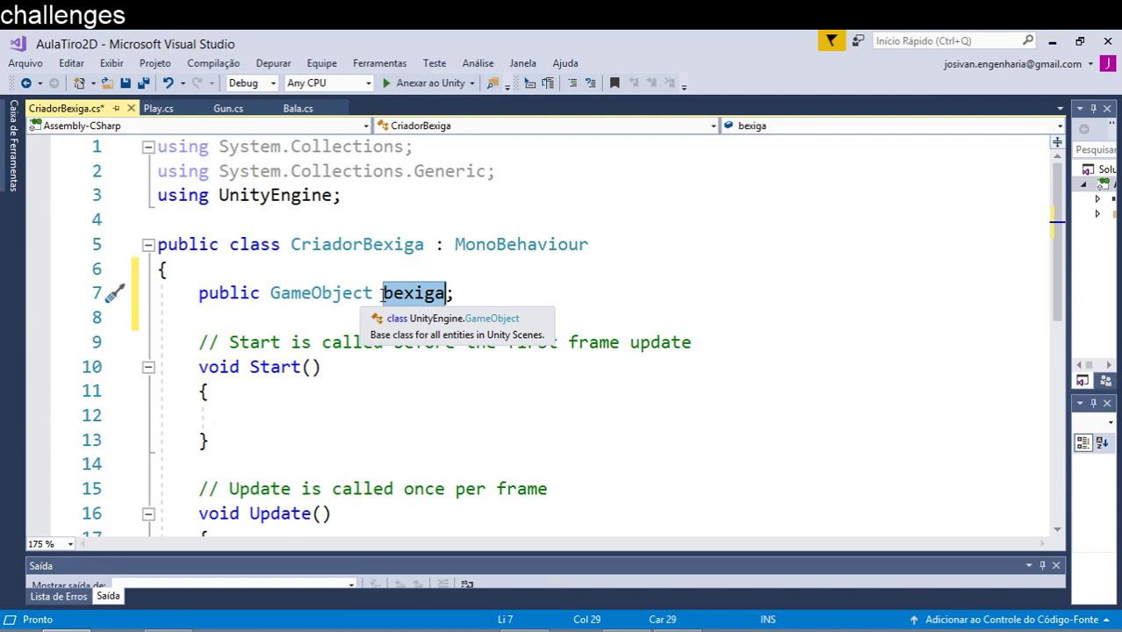
pyautogui.click(511, 309)
pyautogui.click(510, 297)
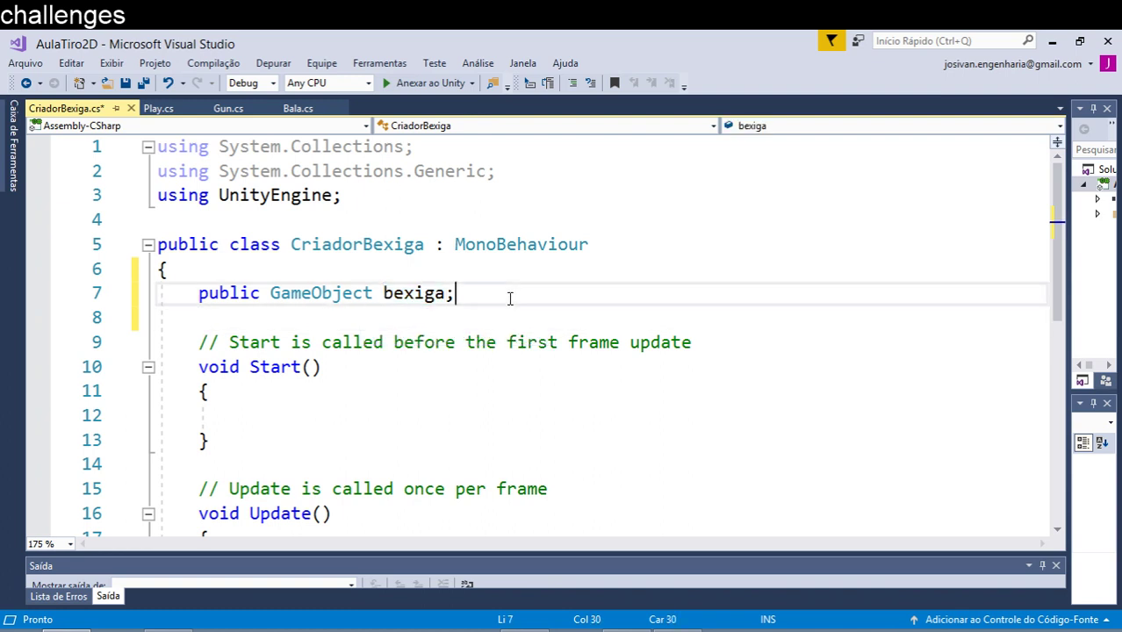
# Step: Add private float timepast = 0; below the bexiga field
pyautogui.press('Return')
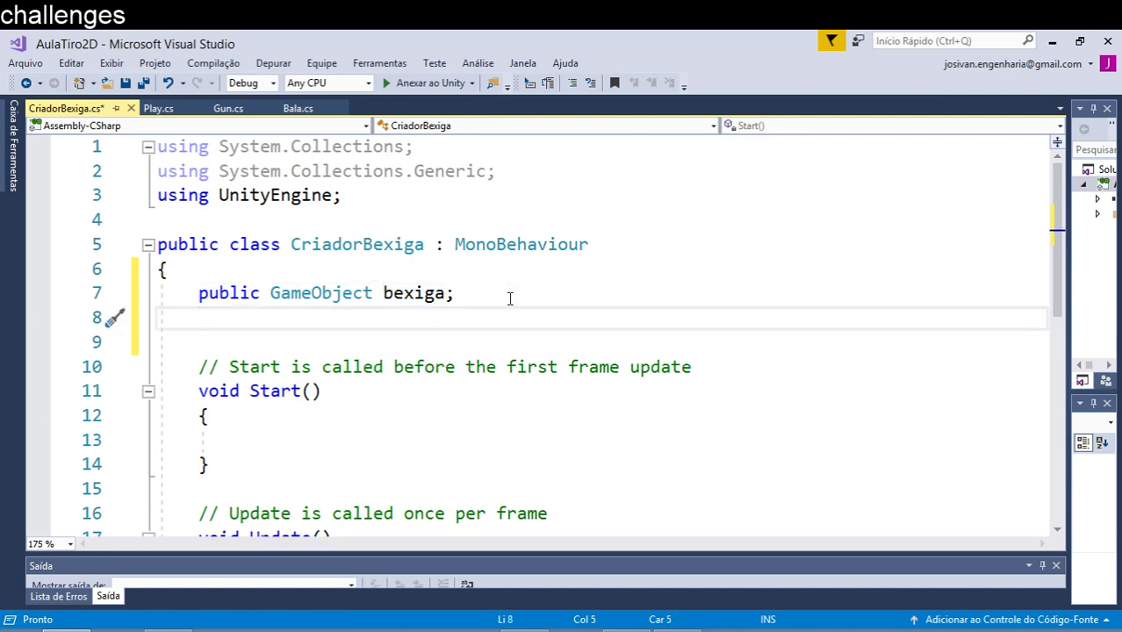
pyautogui.write('private')
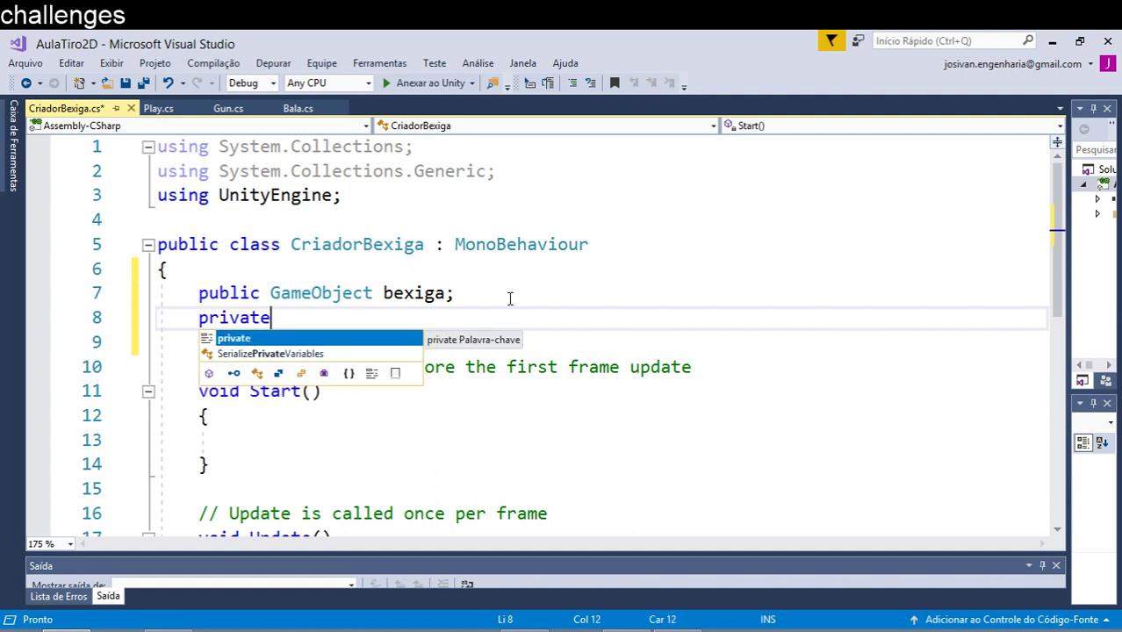
pyautogui.write(' floas')
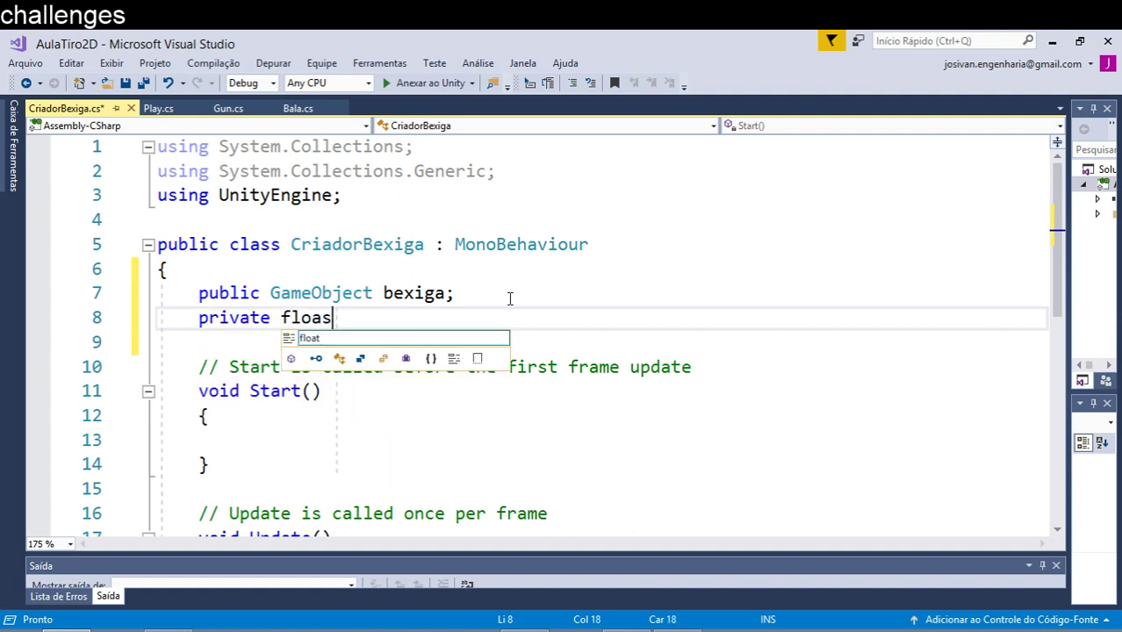
pyautogui.press('BackSpace')
pyautogui.write('t')
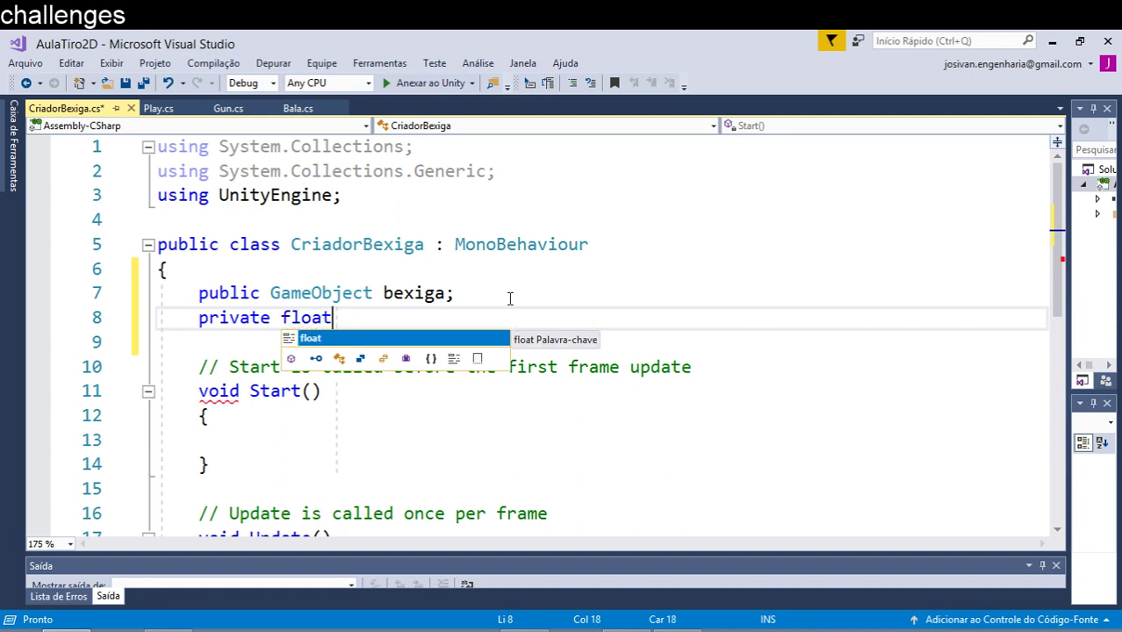
pyautogui.write(' ti')
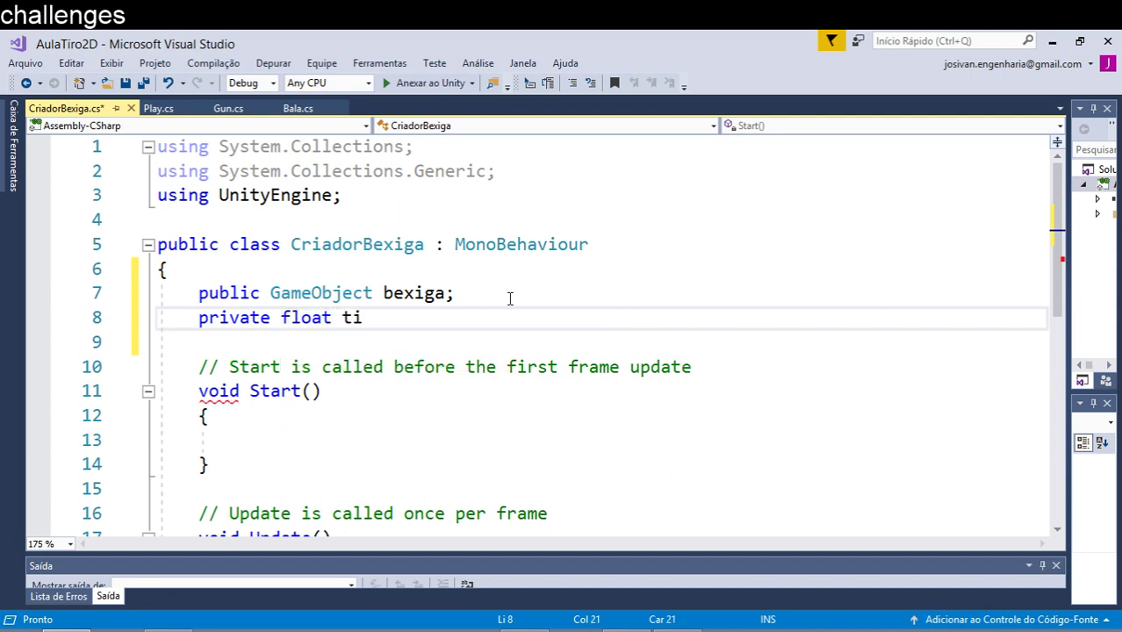
pyautogui.write('me')
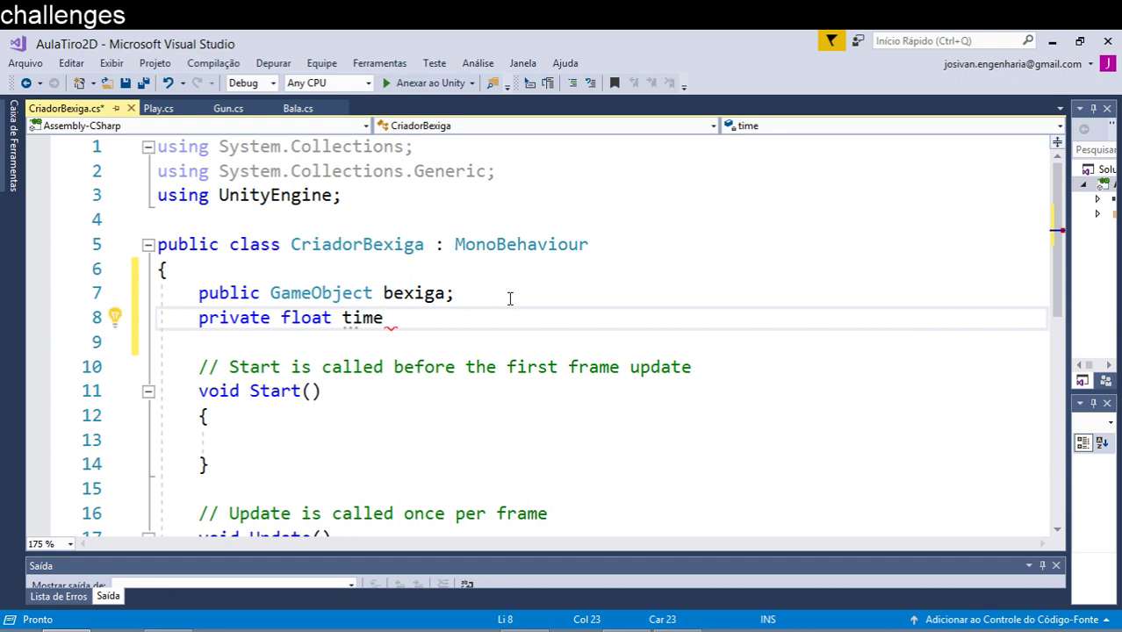
pyautogui.write('pa')
pyautogui.write('st')
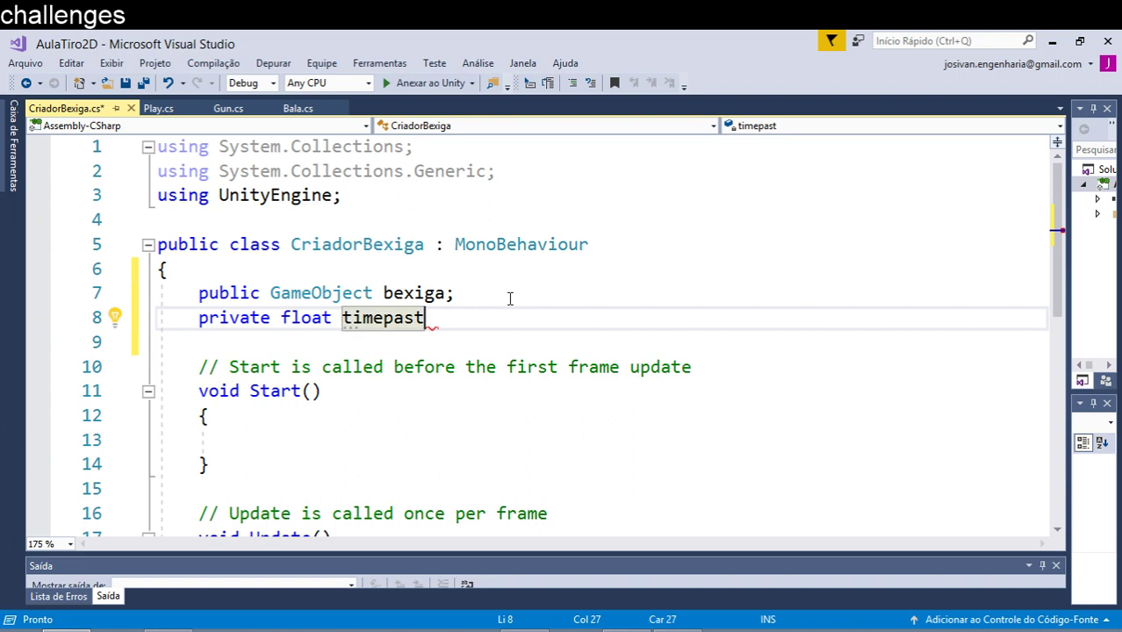
pyautogui.write(';')
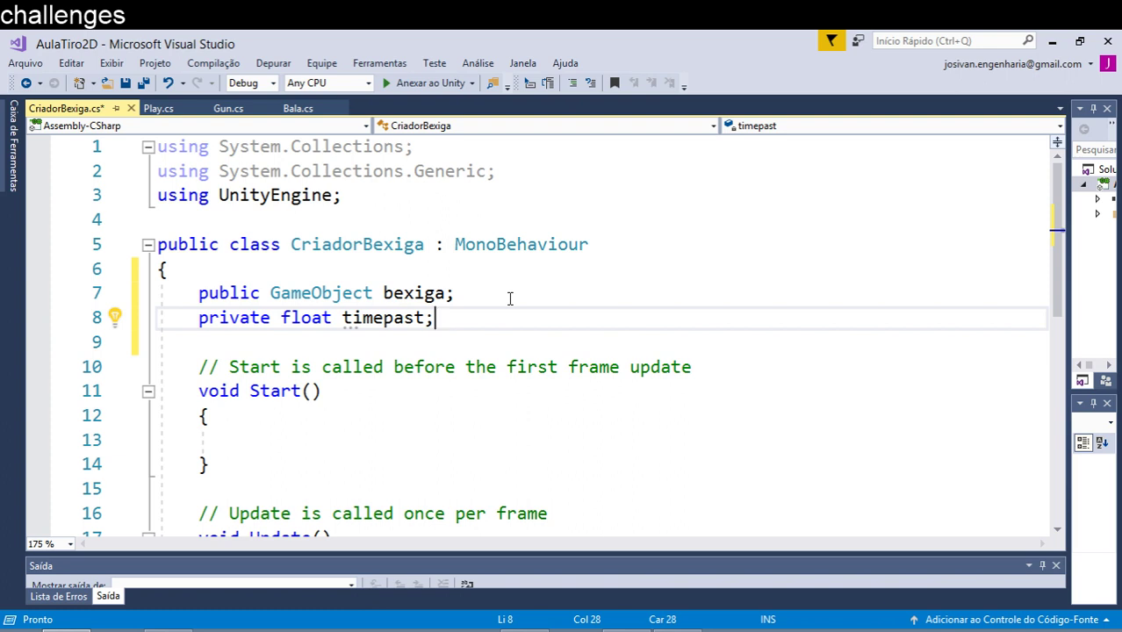
pyautogui.press('BackSpace')
pyautogui.write('= ')
pyautogui.write('0;')
pyautogui.scroll(-1, 511, 299)
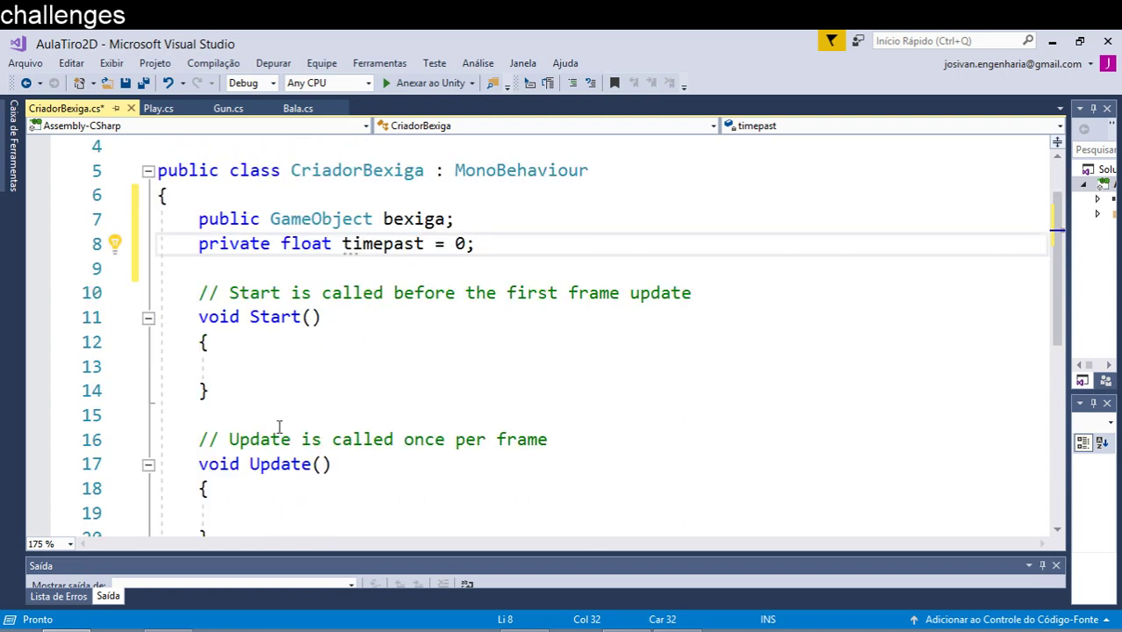
pyautogui.scroll(-2, 279, 428)
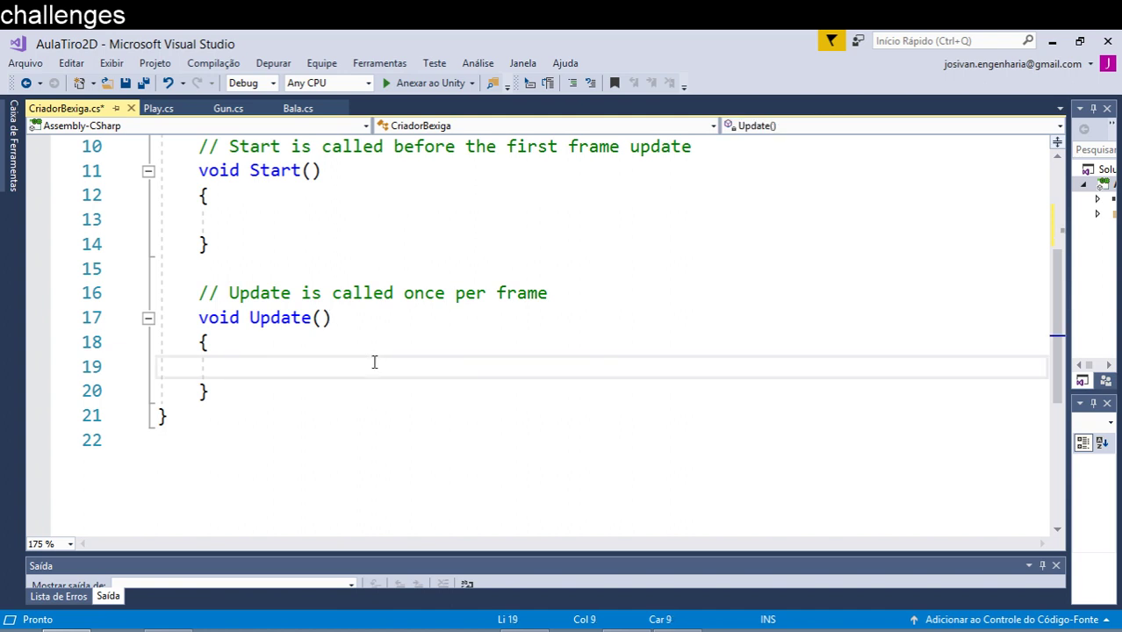
# Step: Write timepast = timepast + Time.deltaTime; inside Update()
pyautogui.write('timepast ')
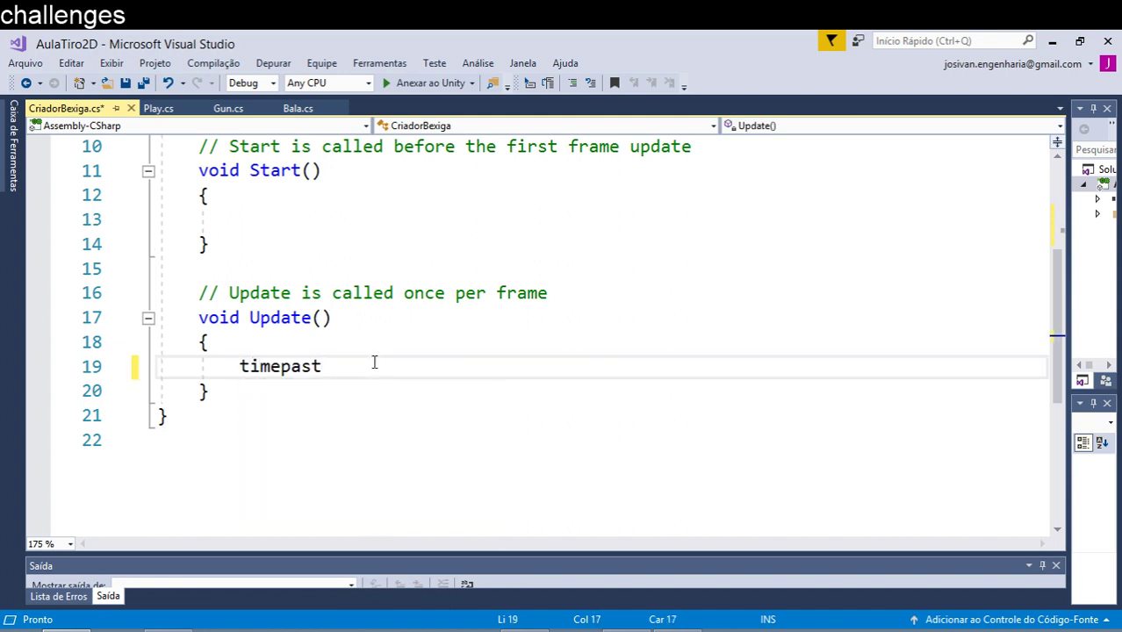
pyautogui.write('=')
pyautogui.write(' ti')
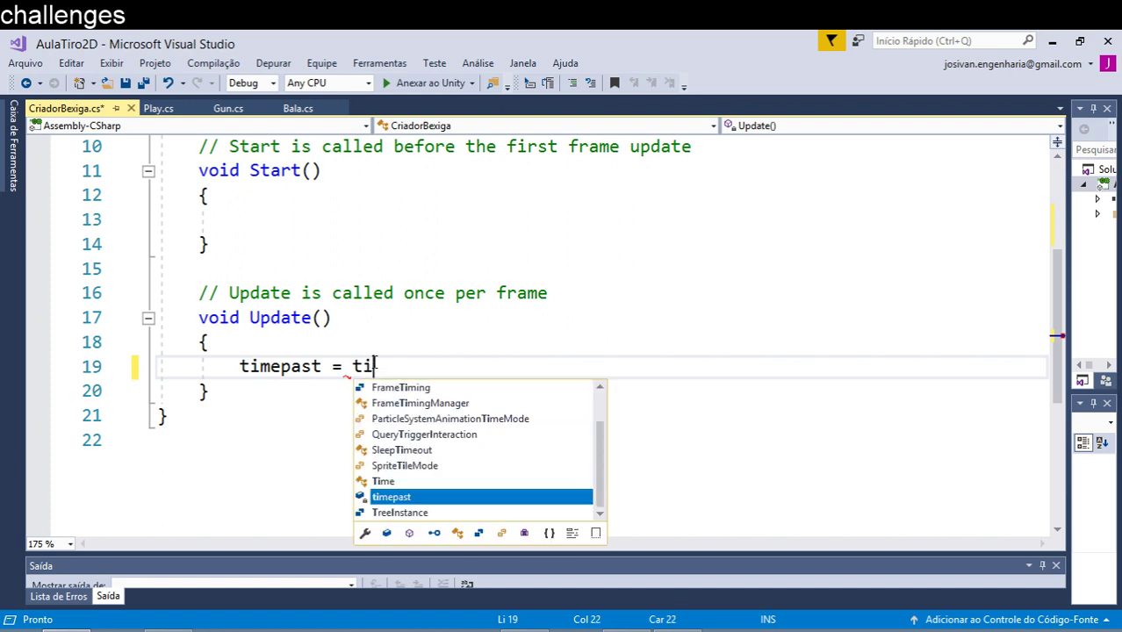
pyautogui.write('me')
pyautogui.press('Left')
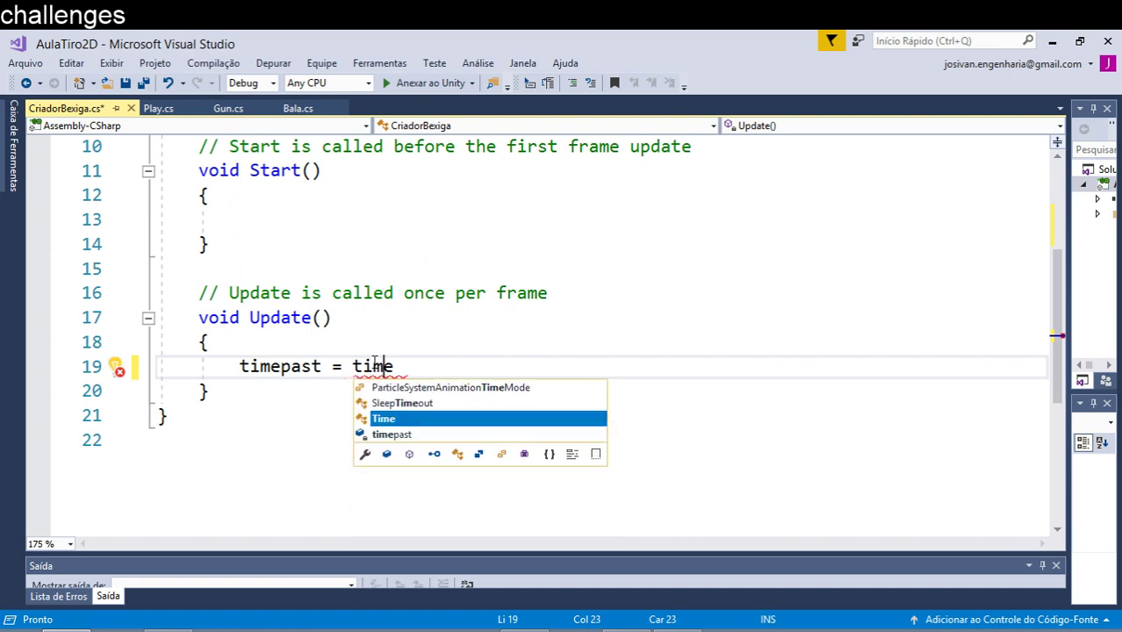
pyautogui.press('Tab')
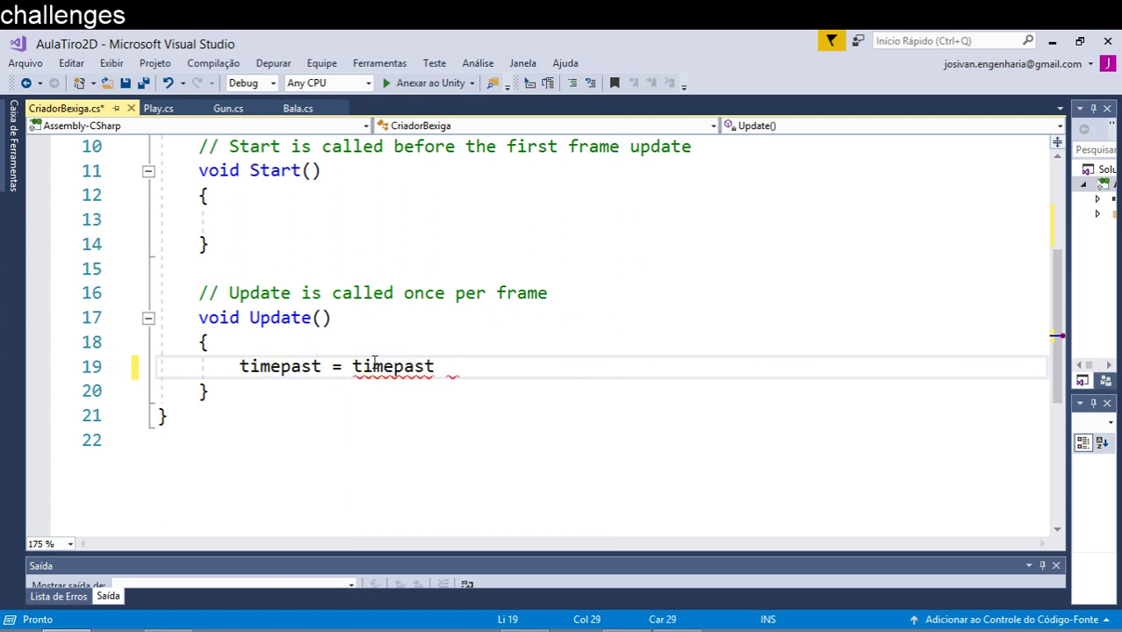
pyautogui.write('+ ')
pyautogui.write('Ti')
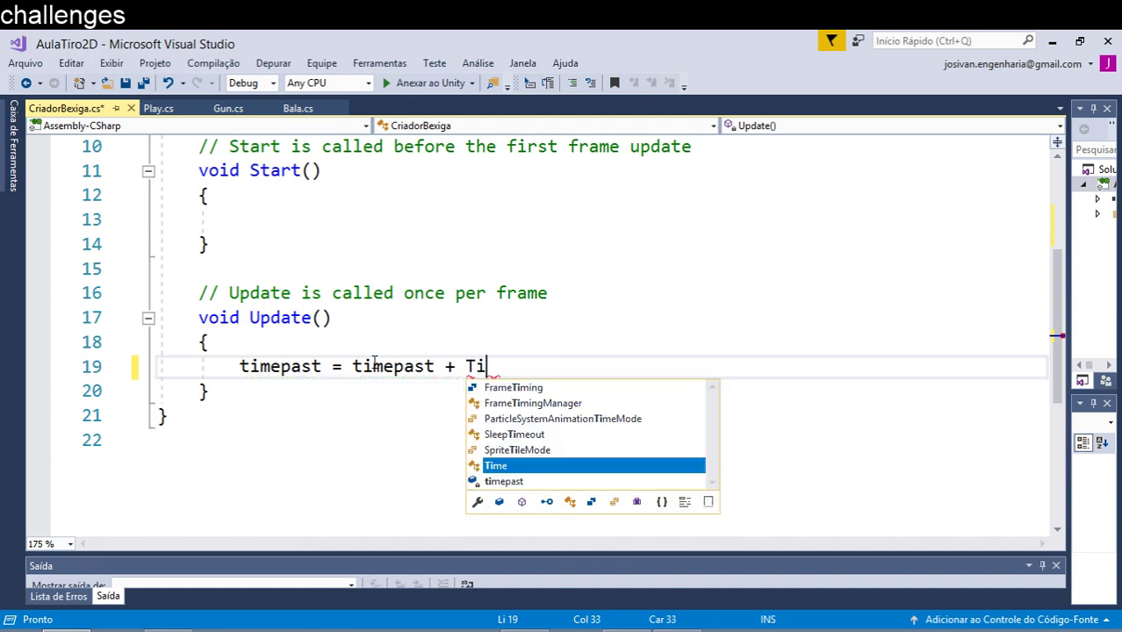
pyautogui.write('me.d')
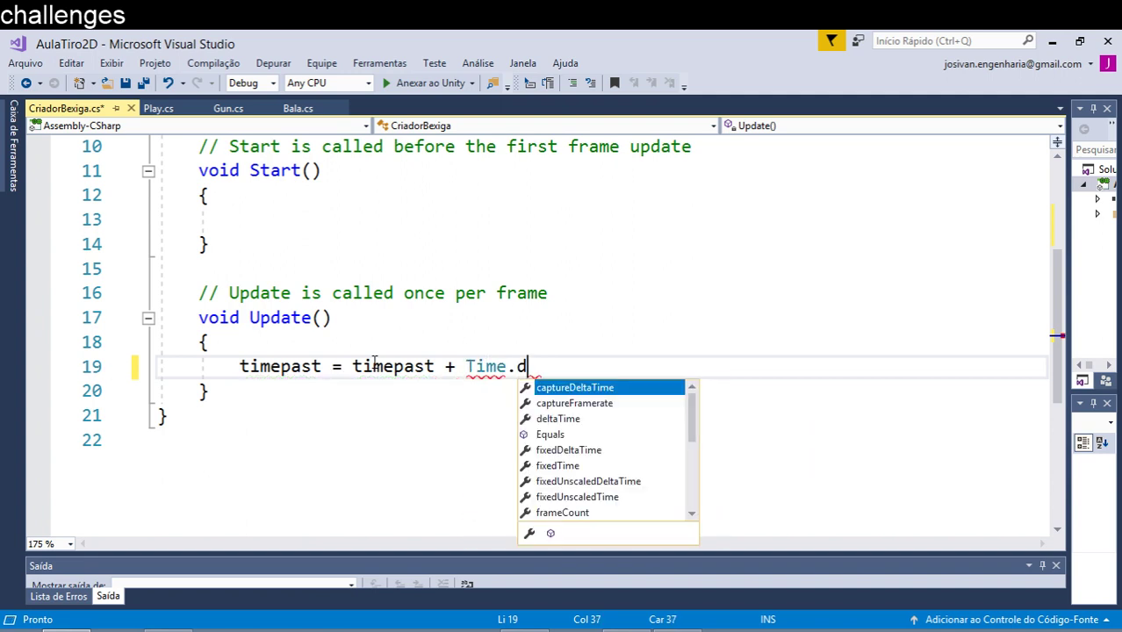
pyautogui.write('eltaTime')
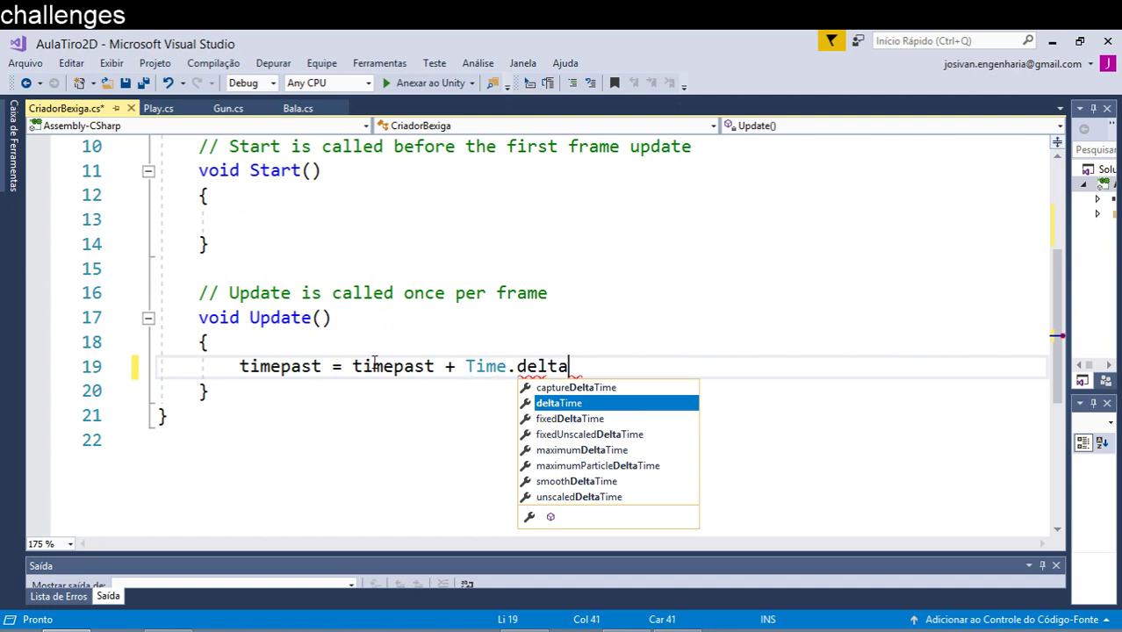
pyautogui.write(';')
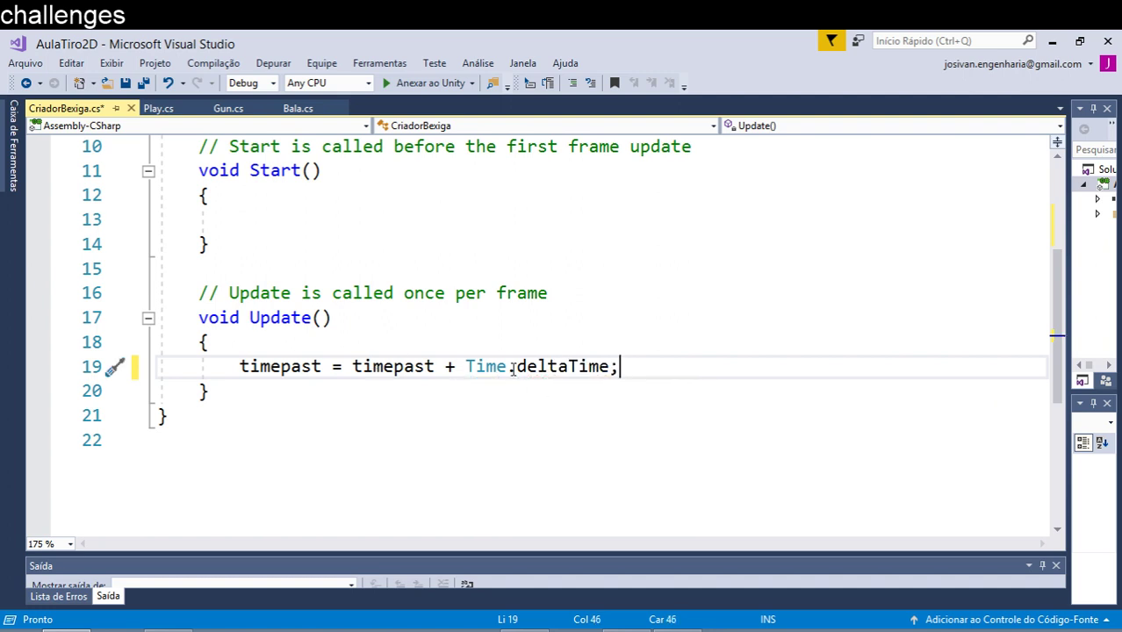
# Step: Highlight the Time.deltaTime term to explain it
pyautogui.moveTo(466, 367); pyautogui.dragTo(656, 371)
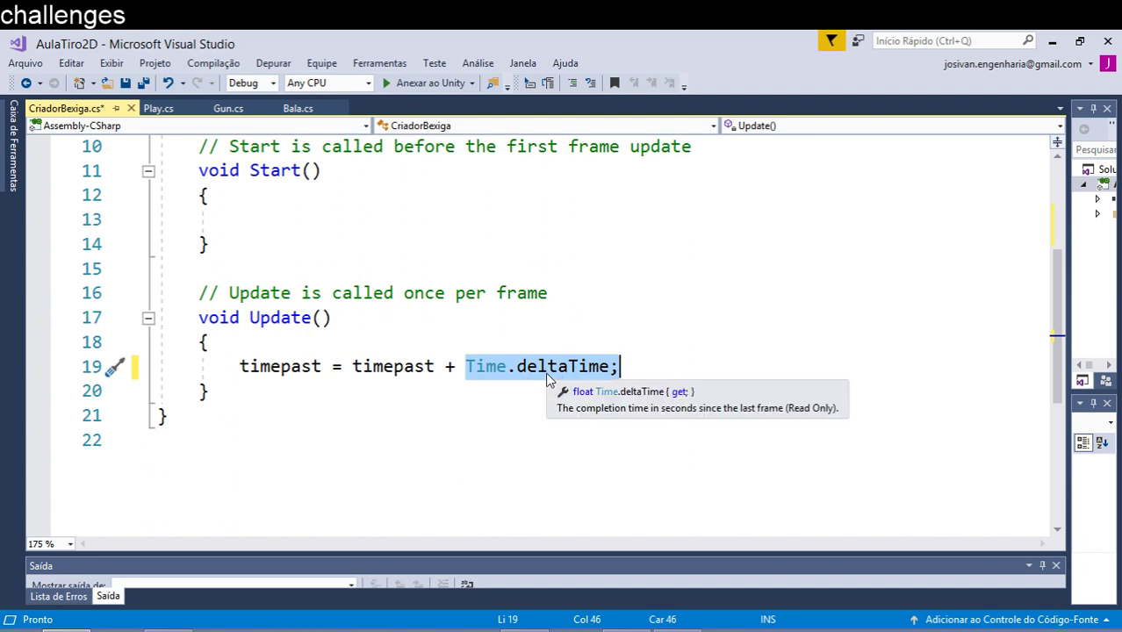
pyautogui.click(559, 370)
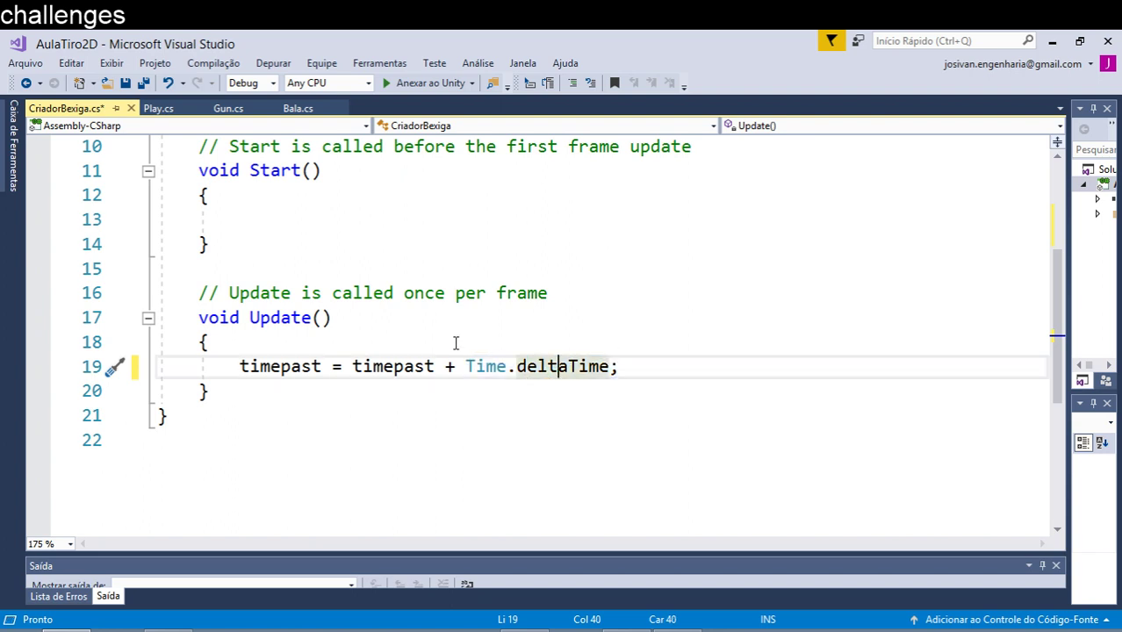
pyautogui.scroll(1, 378, 356)
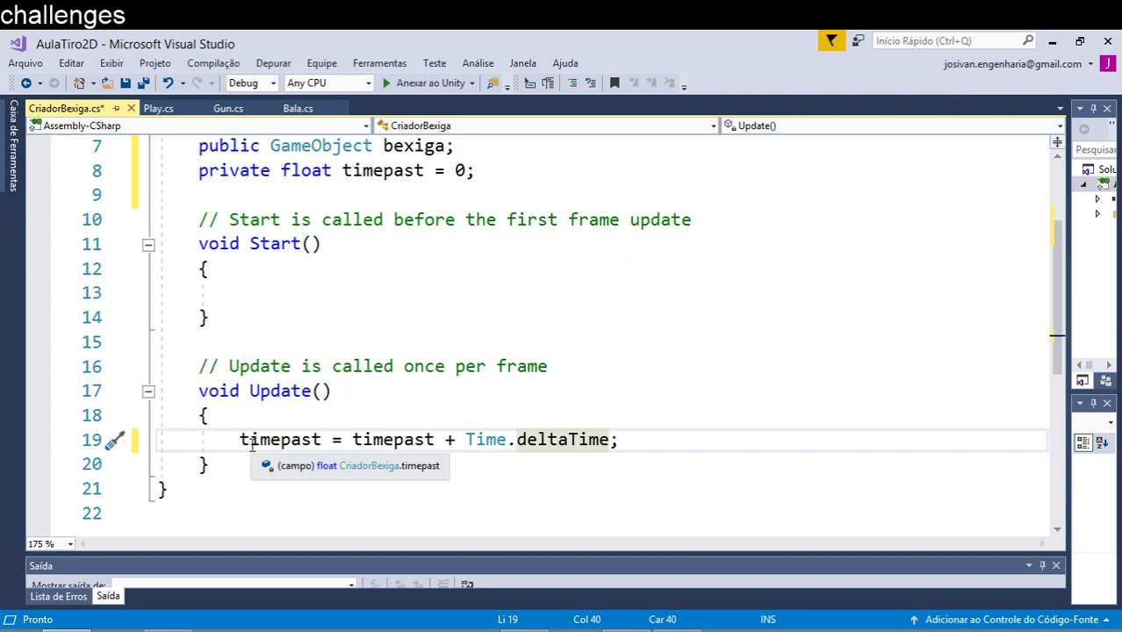
pyautogui.click(465, 439)
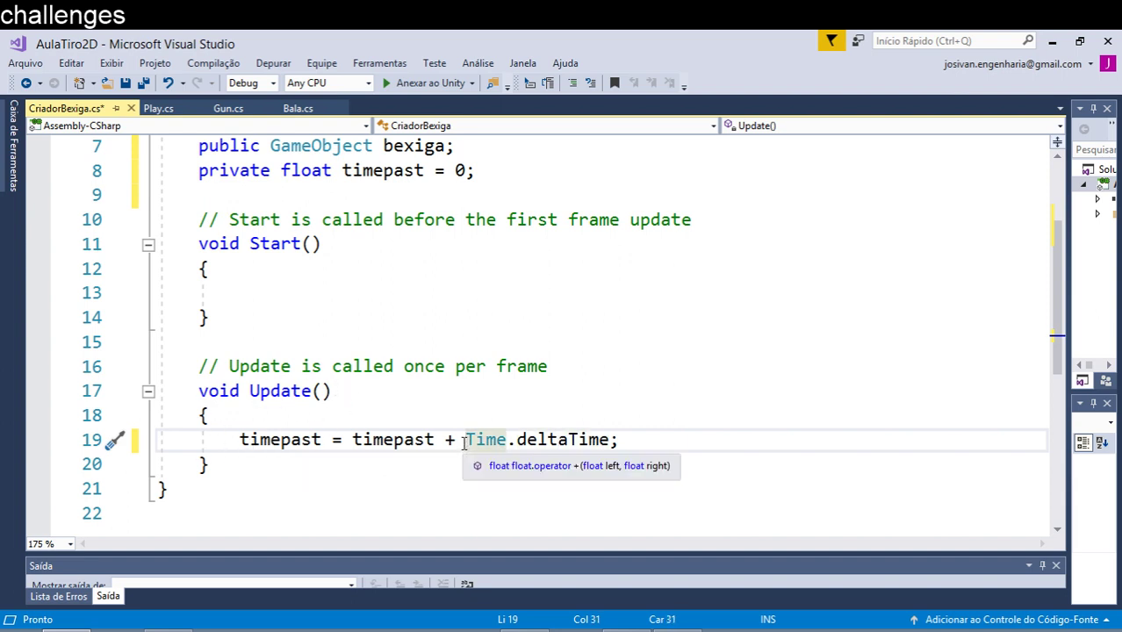
pyautogui.moveTo(465, 439); pyautogui.dragTo(612, 454)
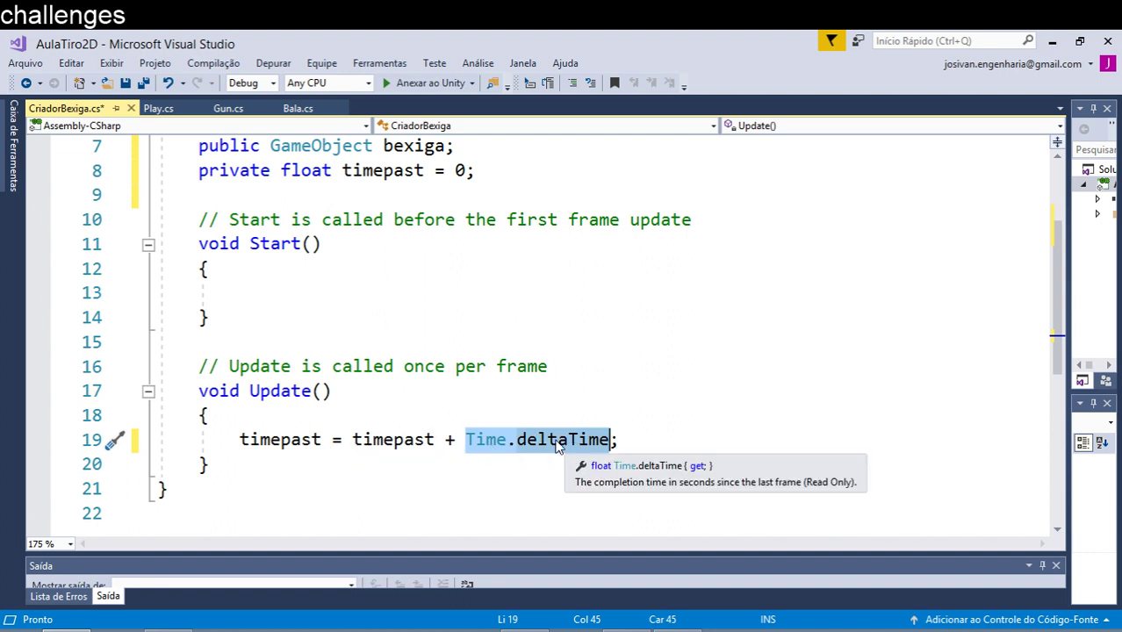
pyautogui.scroll(1, 554, 444)
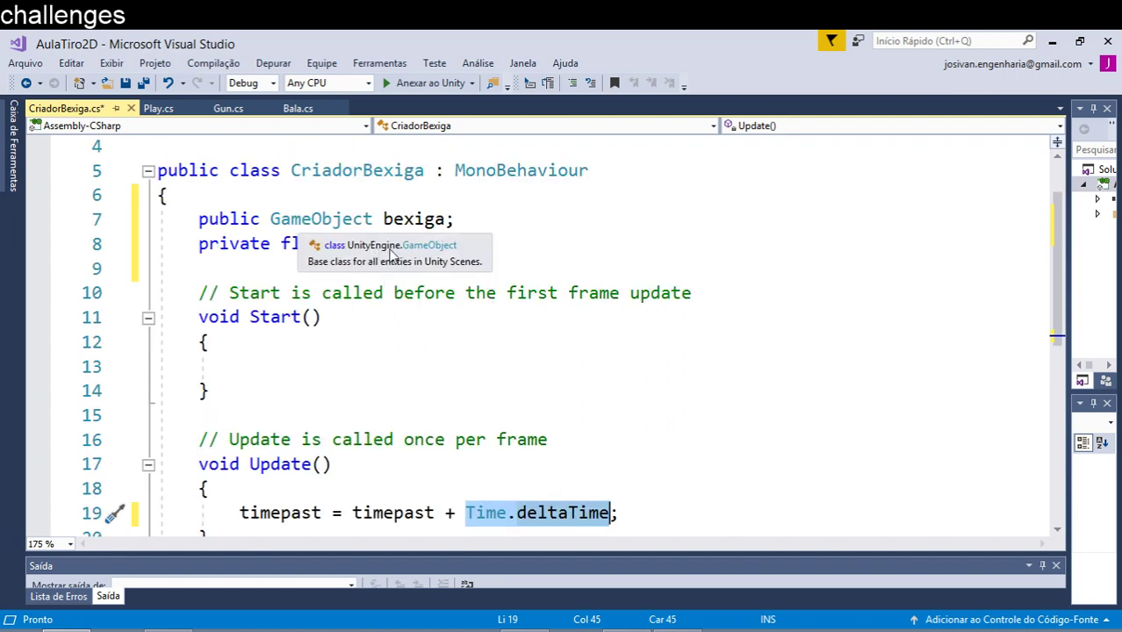
pyautogui.scroll(-2, 491, 344)
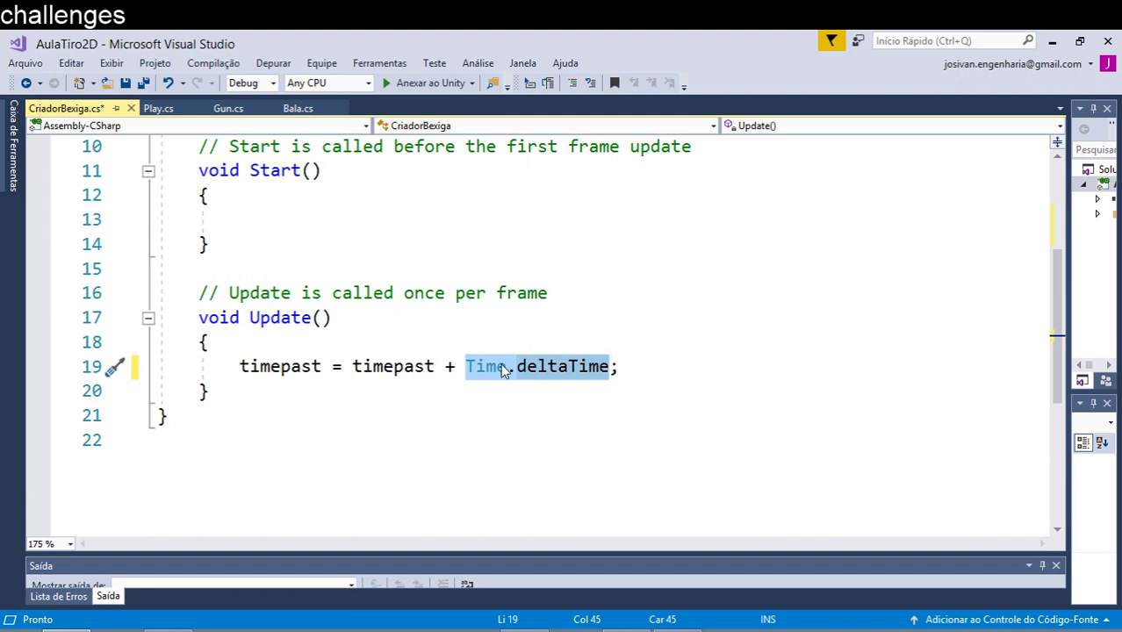
pyautogui.click(647, 364)
# Step: Add if (timepast >= 1) { timepast = 0; } inside Update
pyautogui.press('Return')
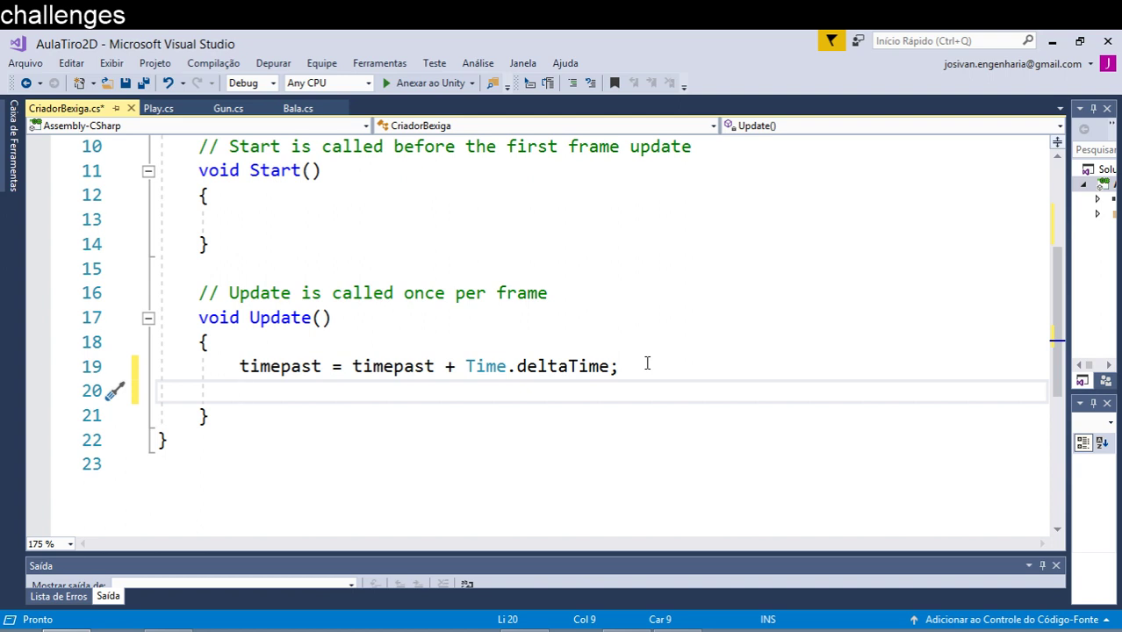
pyautogui.write('if(')
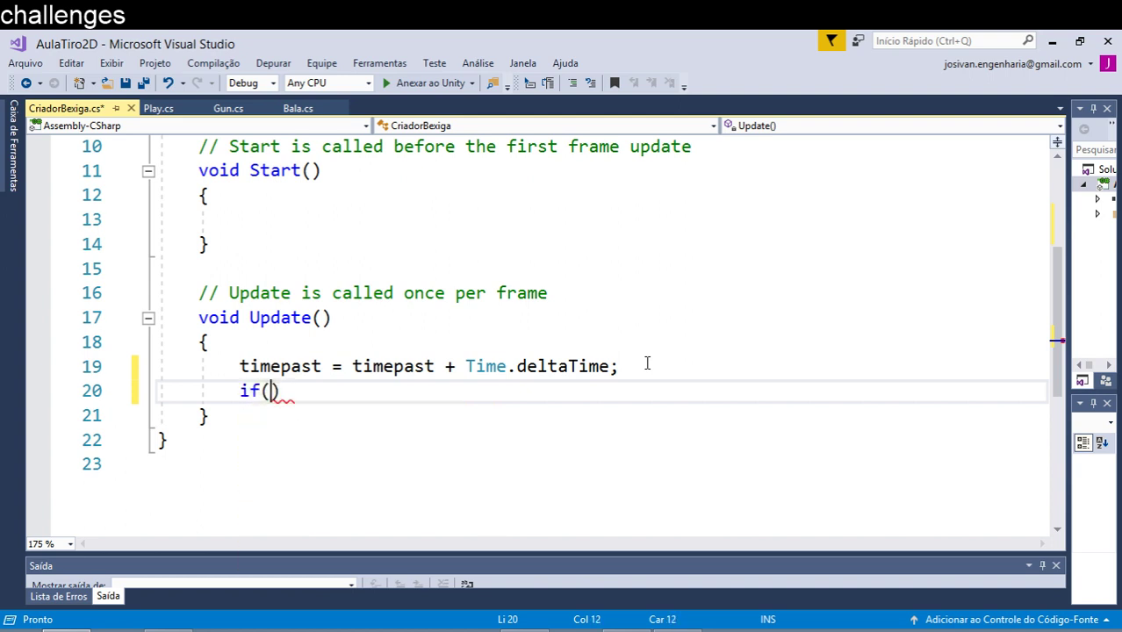
pyautogui.write('time')
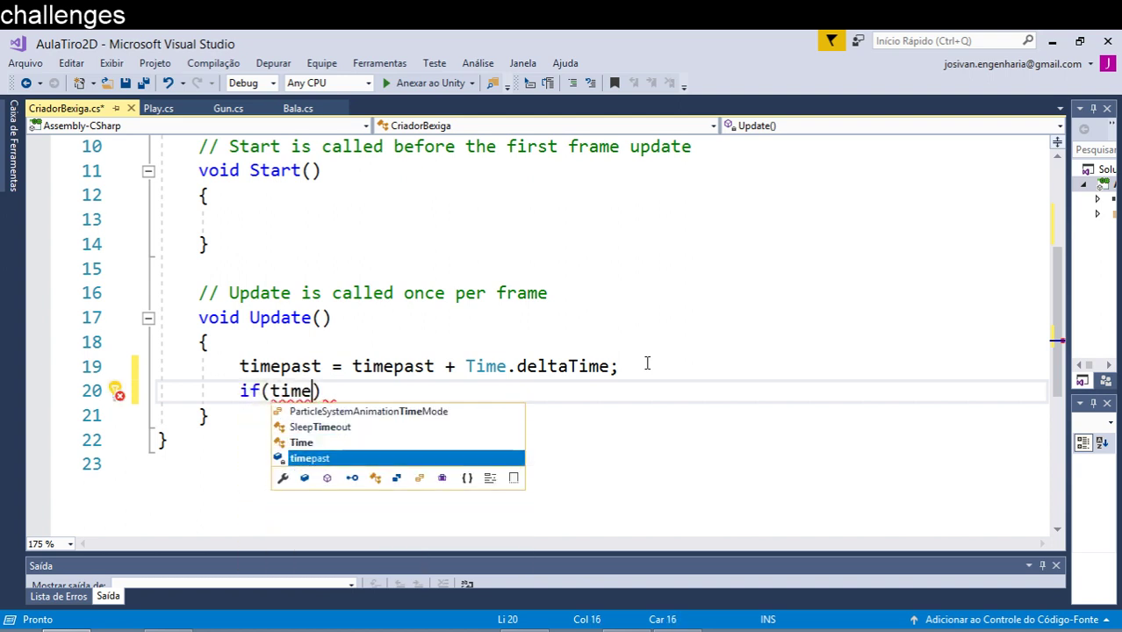
pyautogui.press('Tab')
pyautogui.write('>')
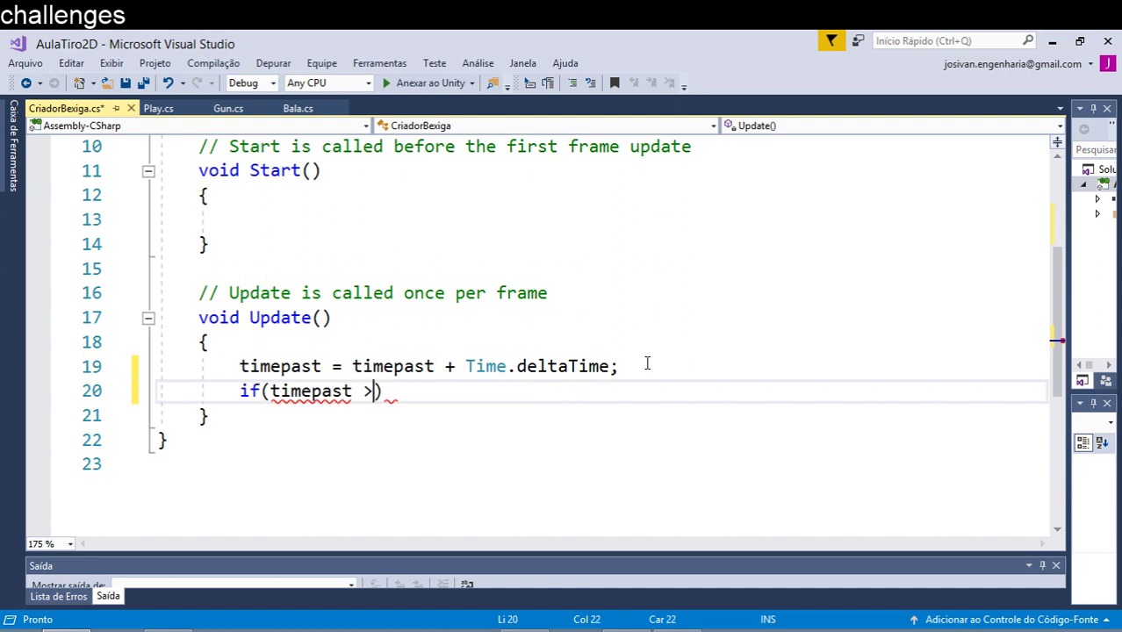
pyautogui.write('= 1')
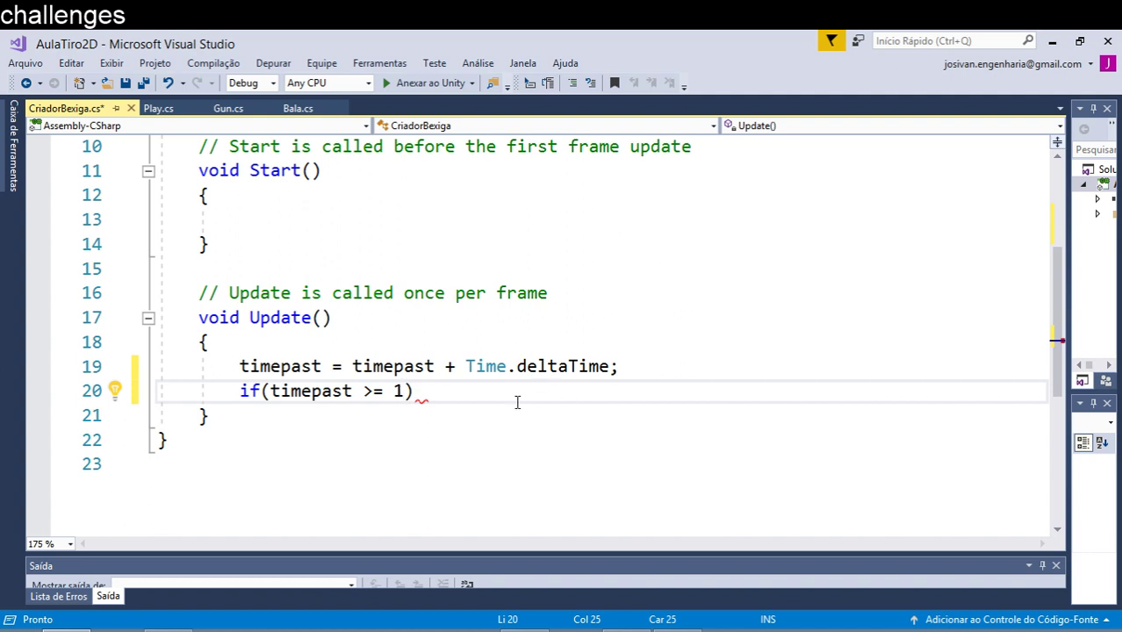
pyautogui.click(463, 390)
pyautogui.press('Return')
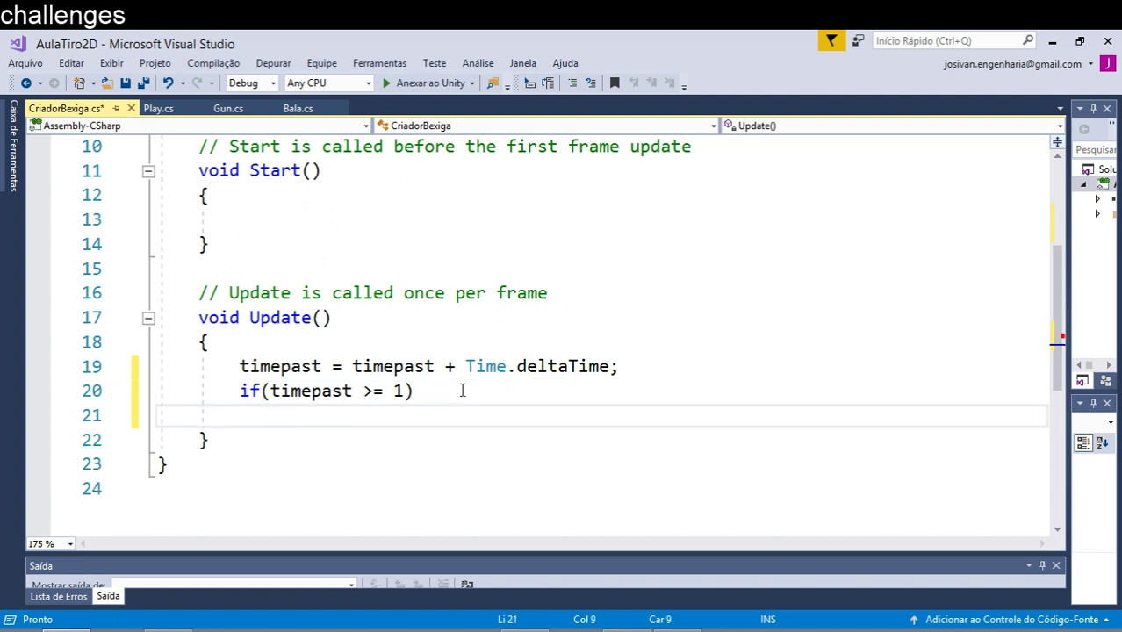
pyautogui.write('{')
pyautogui.press('Return')
pyautogui.press('Return')
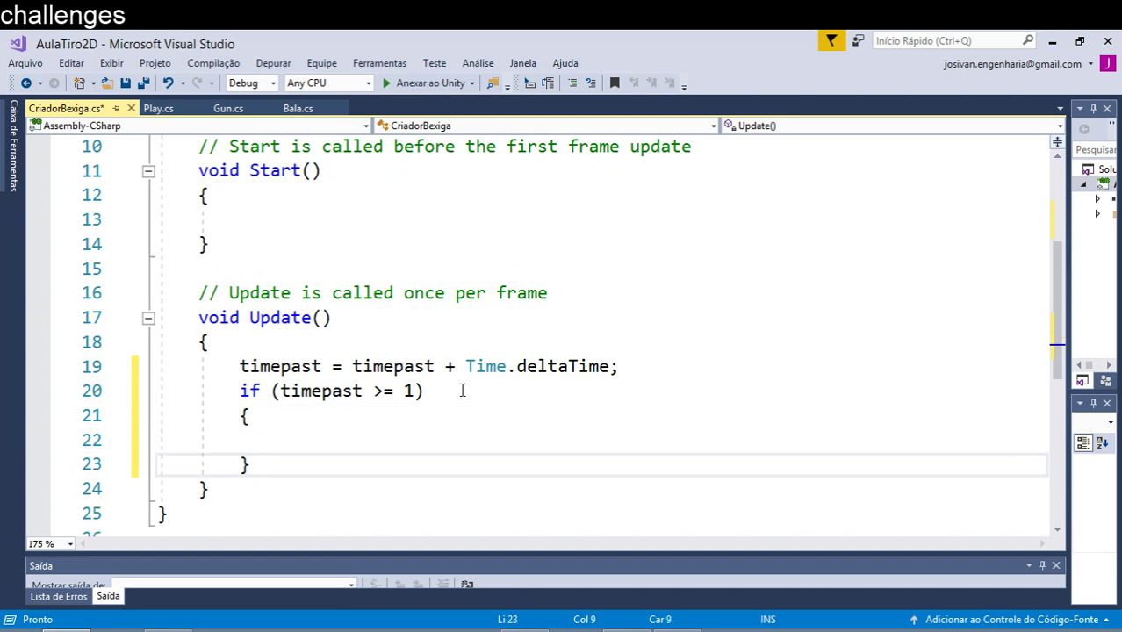
pyautogui.press('Tab')
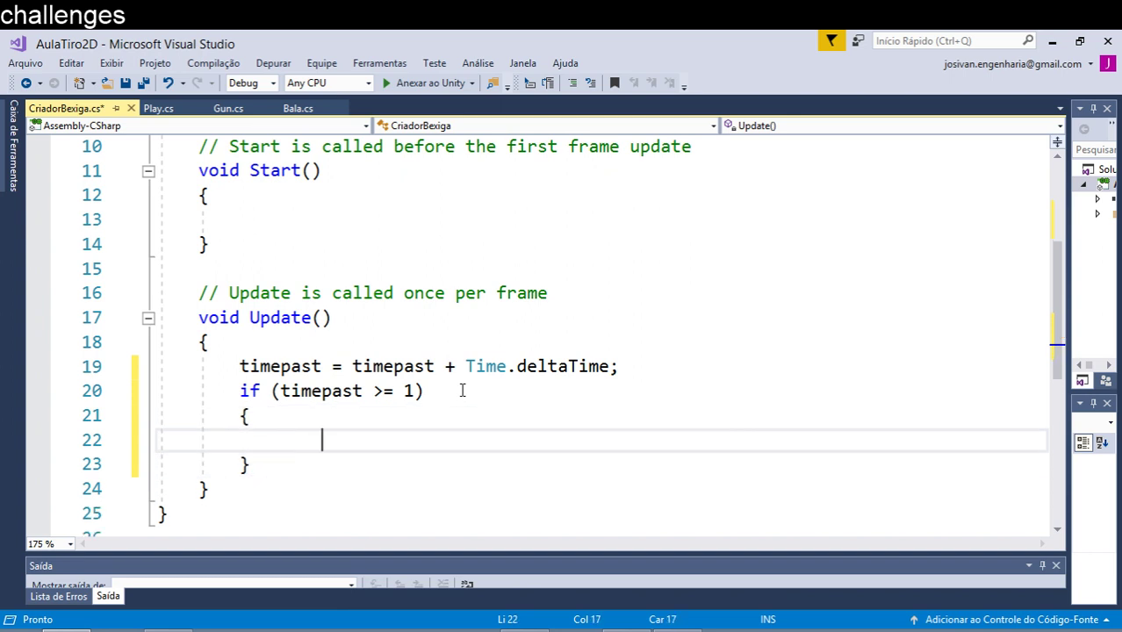
pyautogui.write('time')
pyautogui.press('Down')
pyautogui.press('Tab')
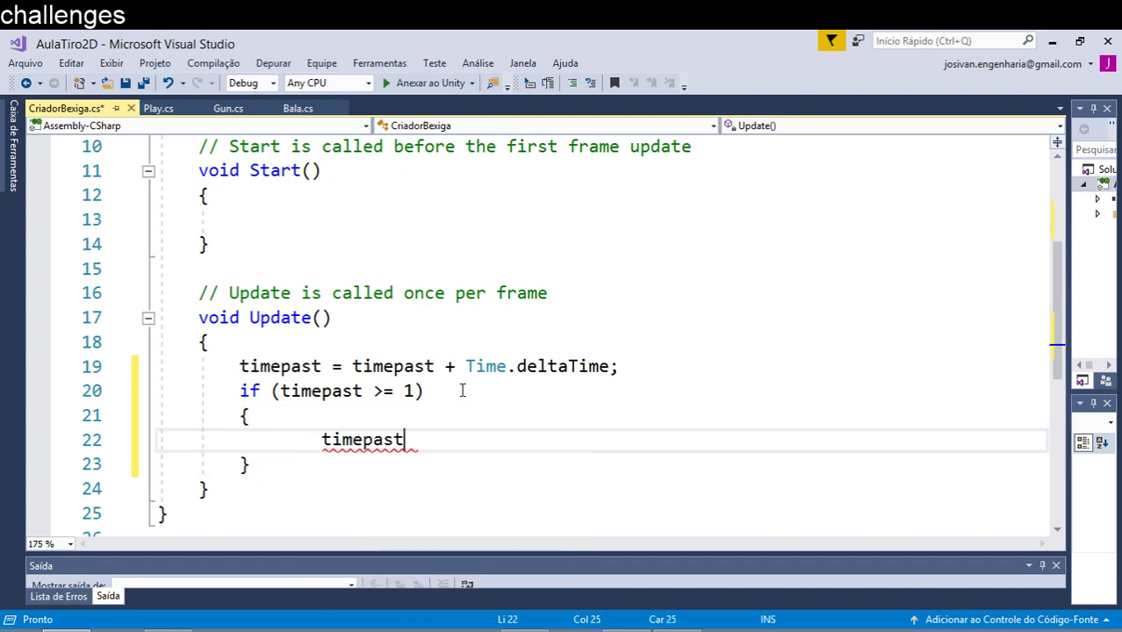
pyautogui.write(' = 0')
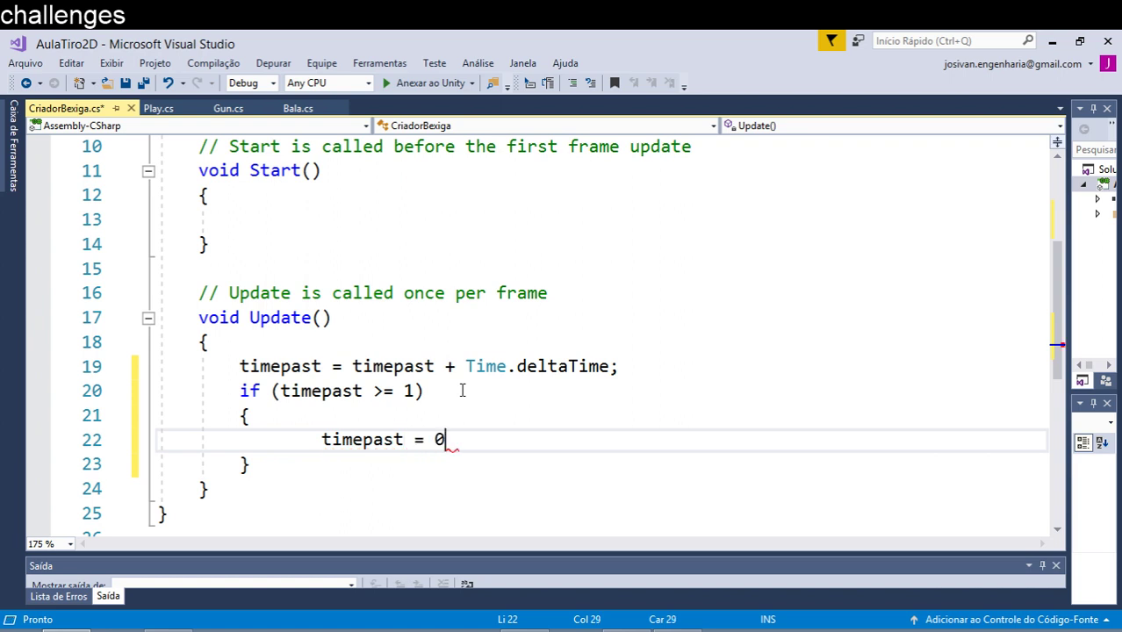
pyautogui.write(';')
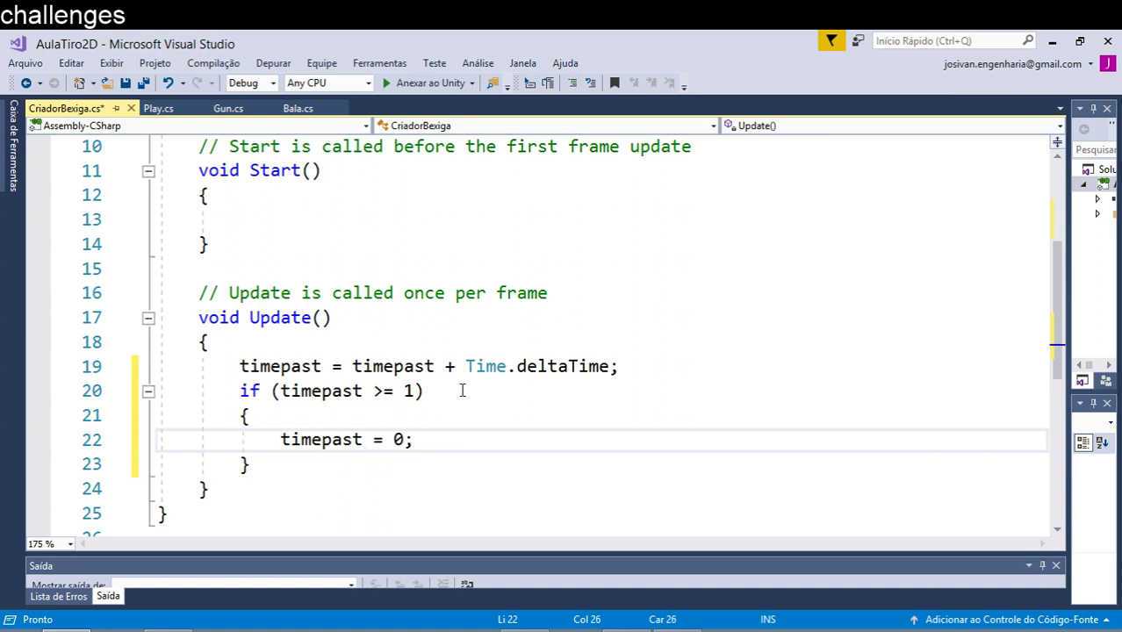
pyautogui.press('Return')
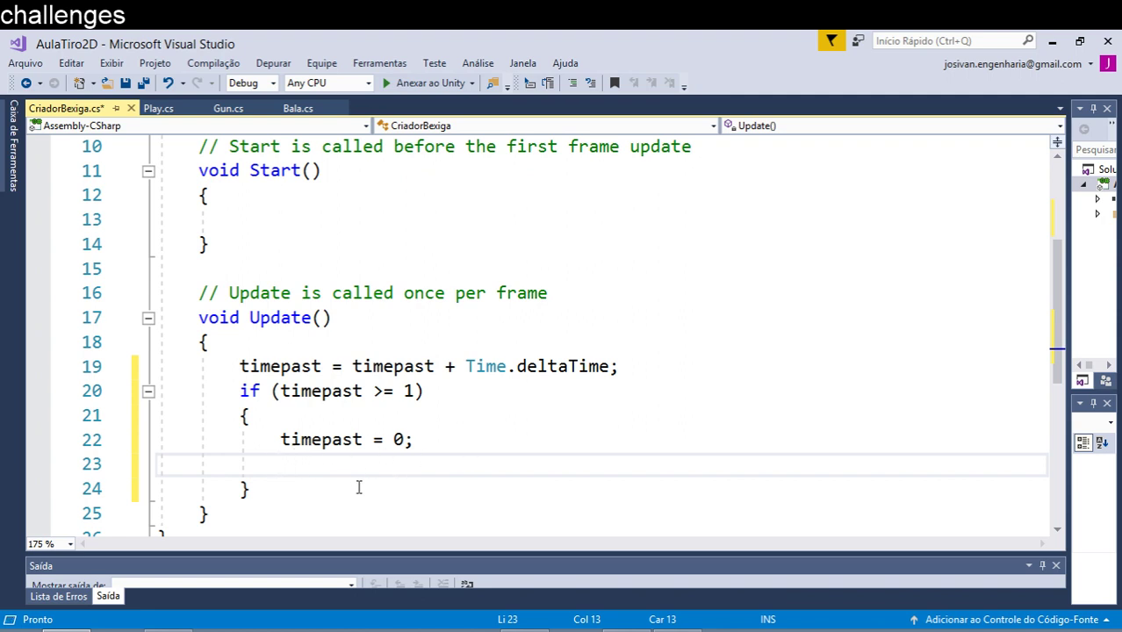
# Step: Below Update, start a new method declaration void criarBexifa()
pyautogui.scroll(-1, 313, 502)
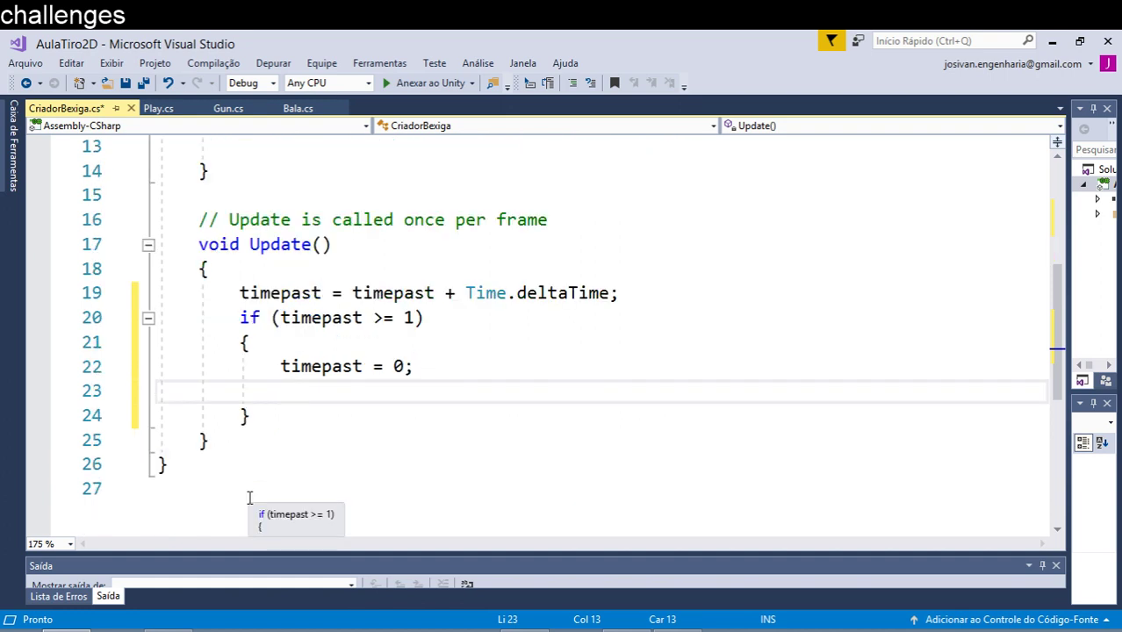
pyautogui.click(253, 274)
pyautogui.click(216, 442)
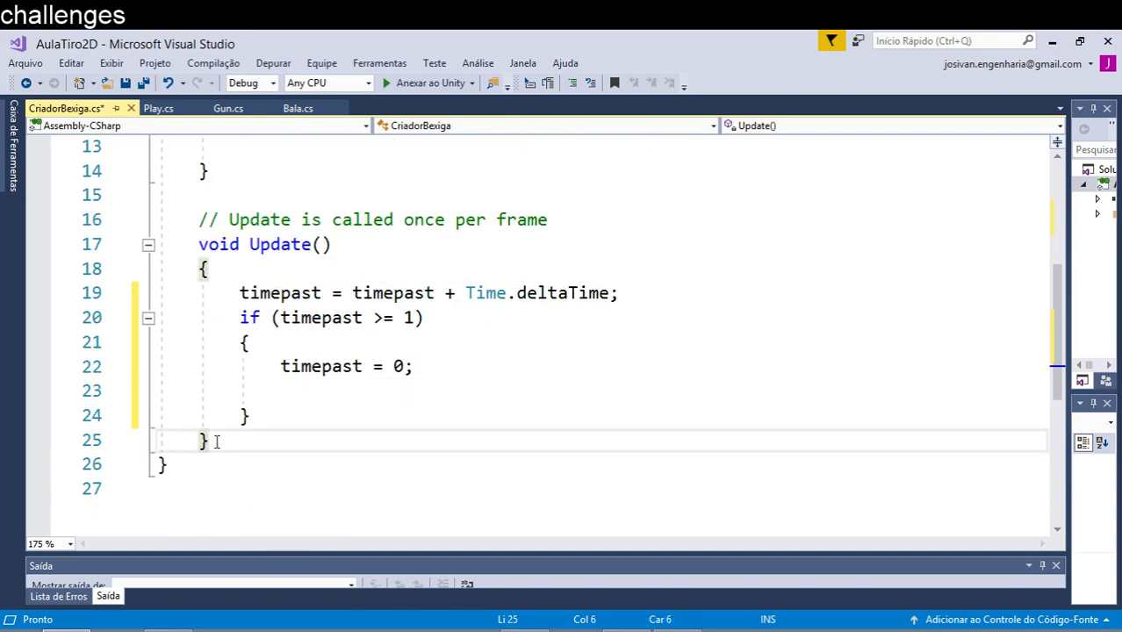
pyautogui.press('Return')
pyautogui.press('Return')
pyautogui.press('Return')
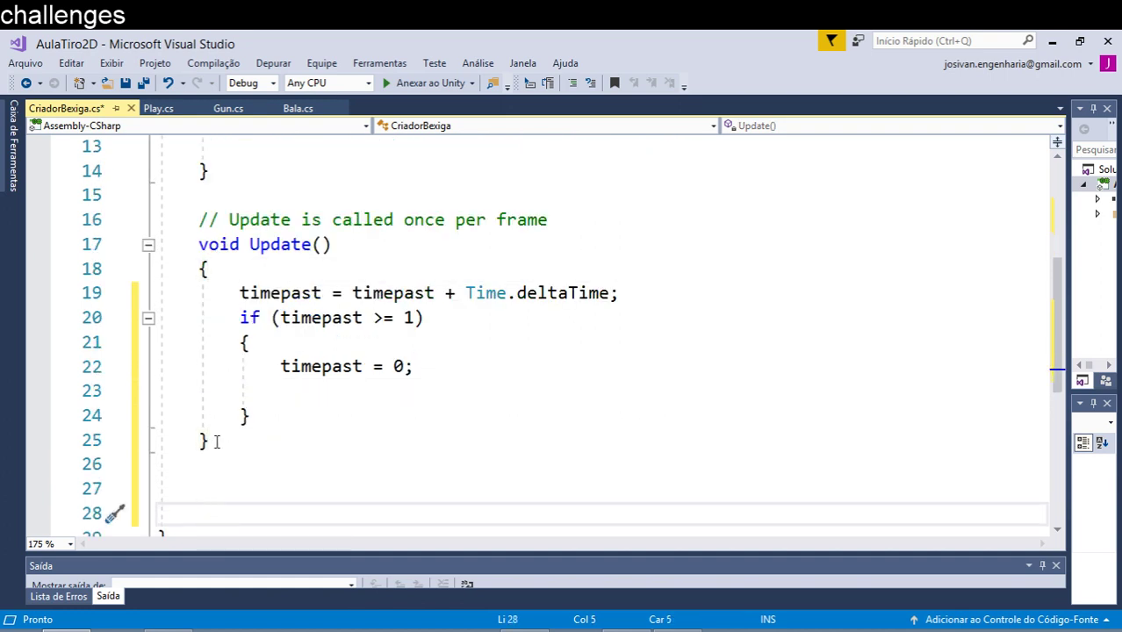
pyautogui.write('void')
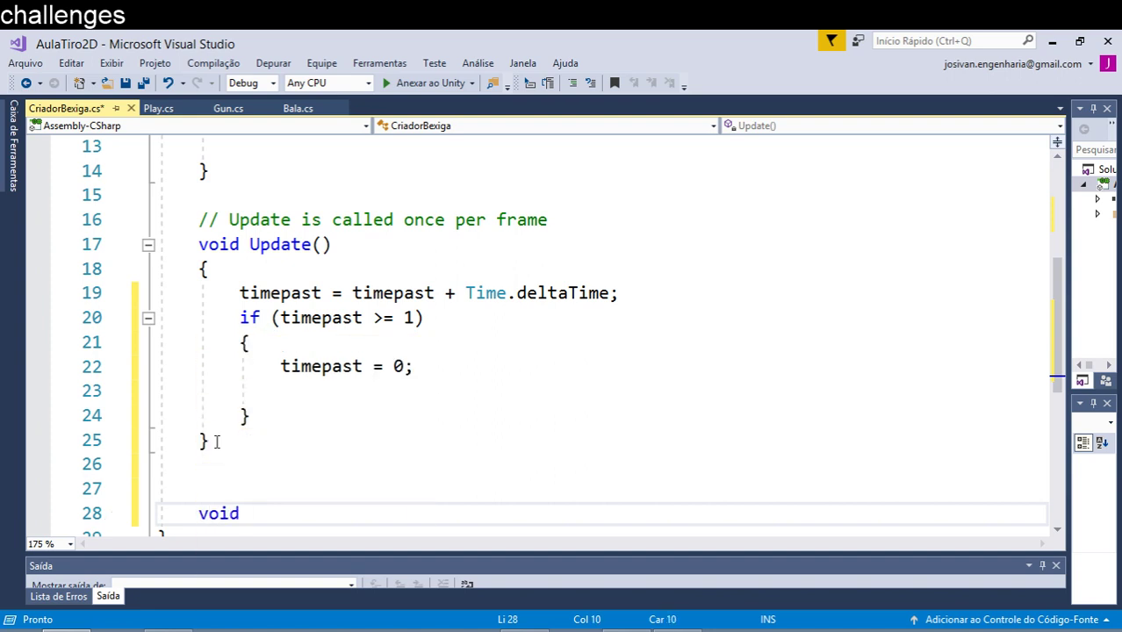
pyautogui.write(' criar')
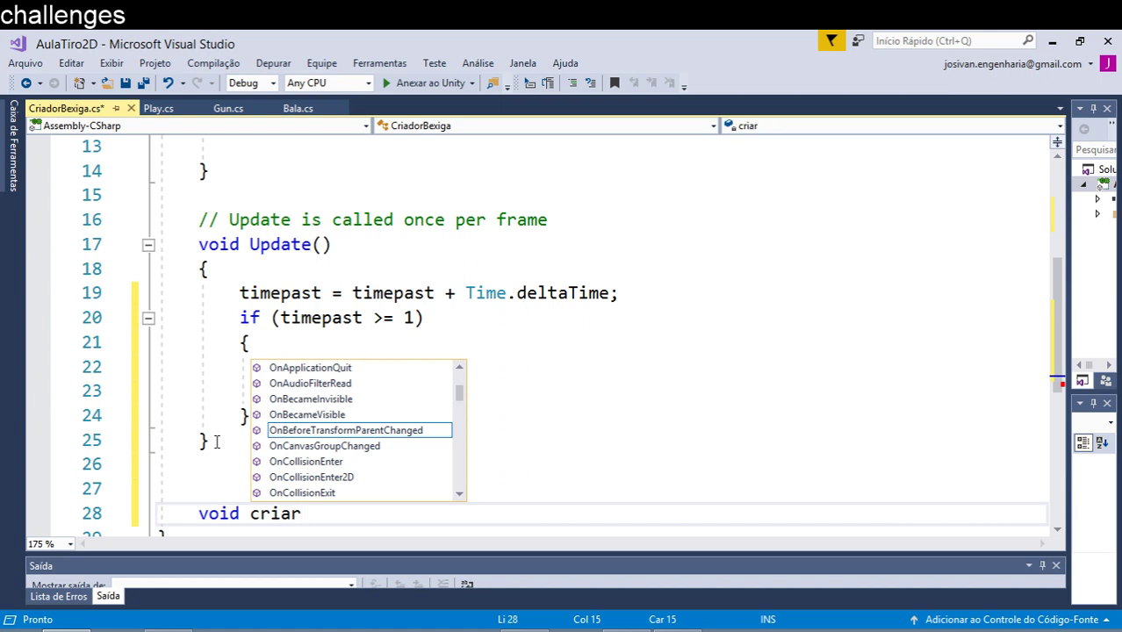
pyautogui.write('Bexifa')
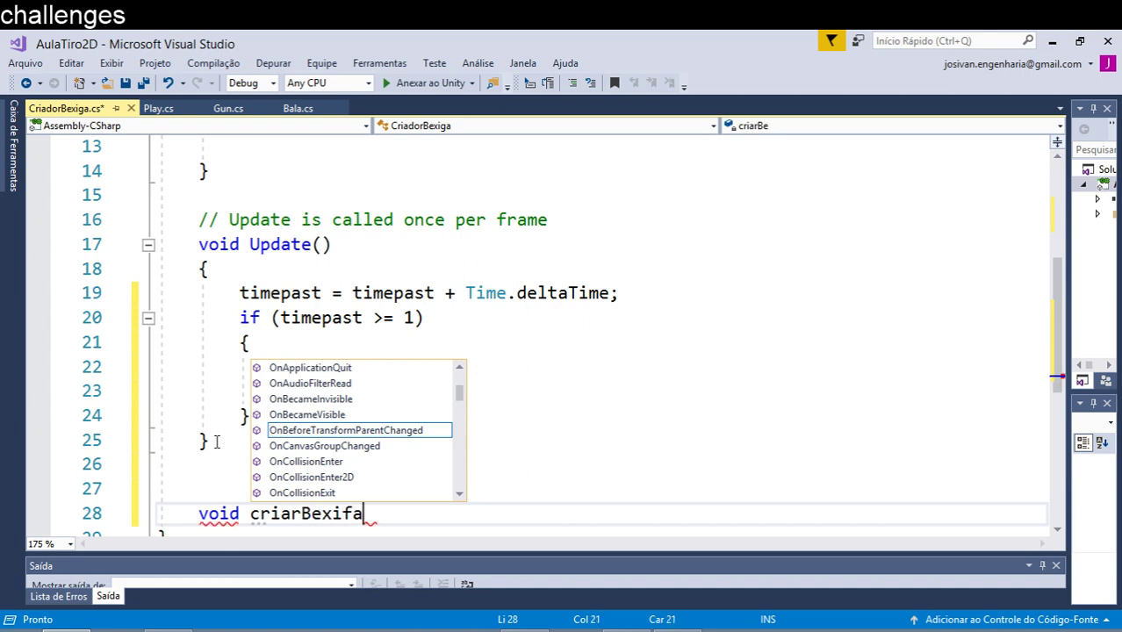
pyautogui.write('()')
# Step: Give the method an empty body and correct its name to criarBexiga
pyautogui.press('Return')
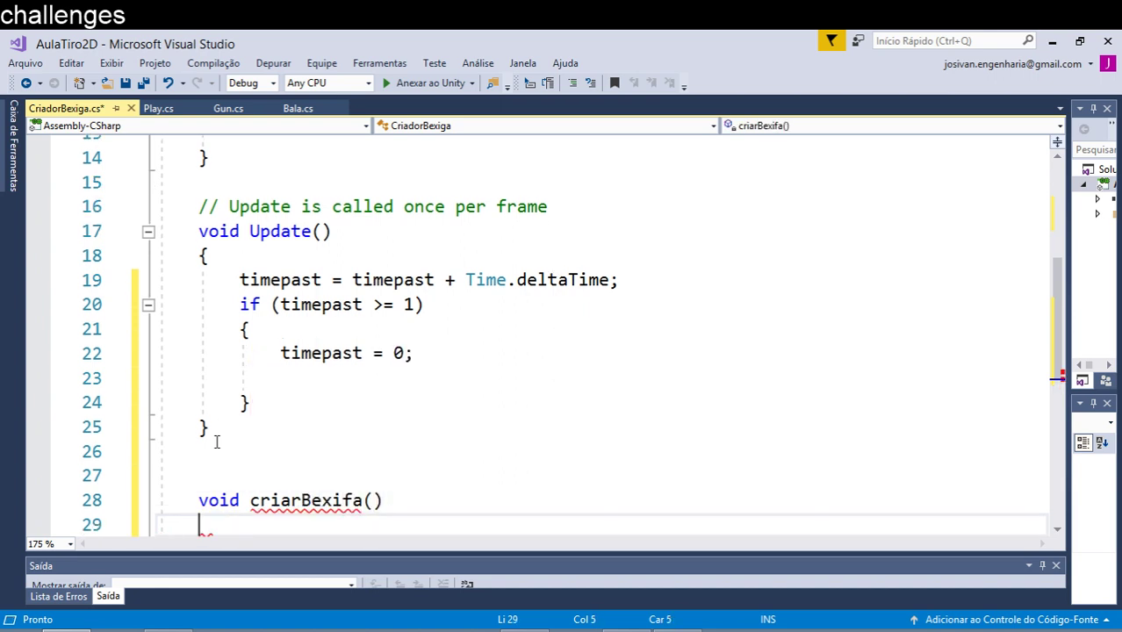
pyautogui.write('{')
pyautogui.press('Return')
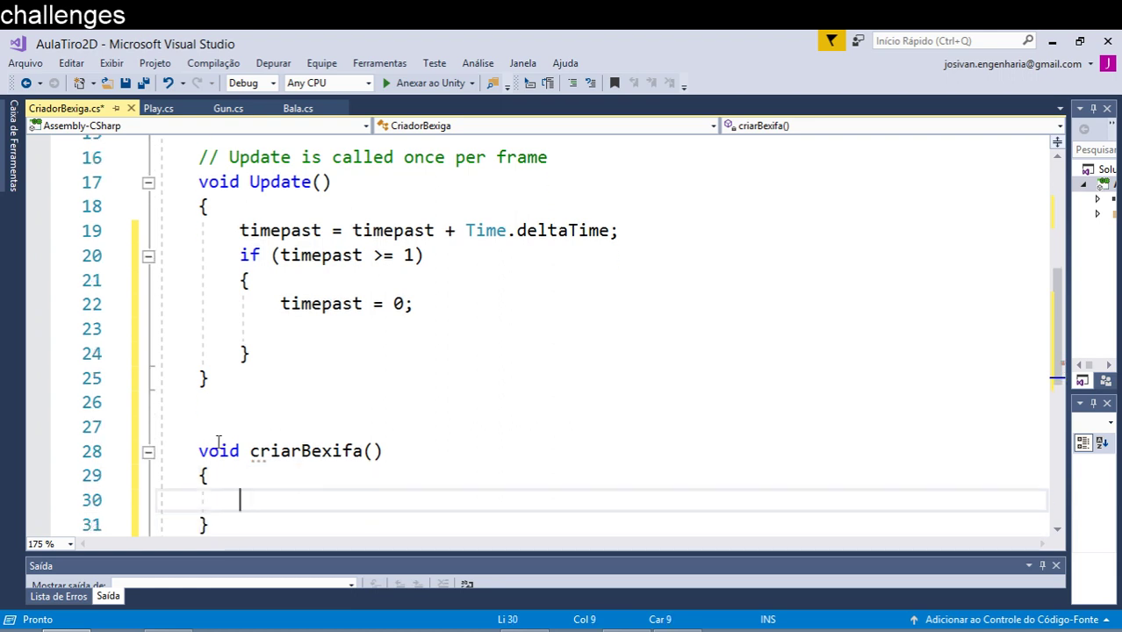
pyautogui.click(377, 460)
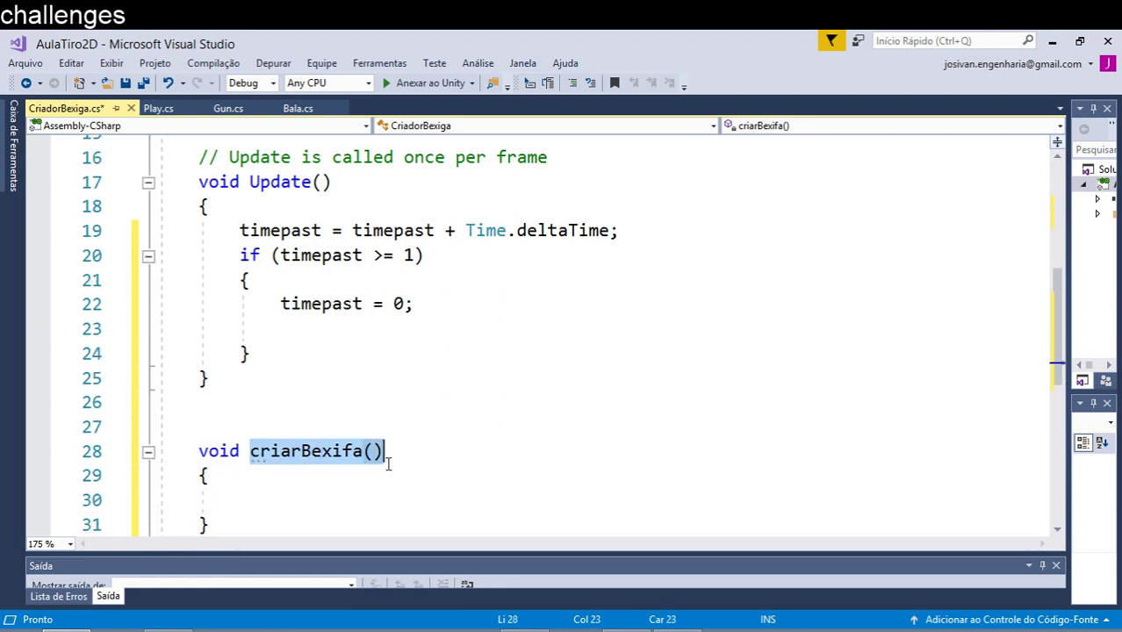
pyautogui.click(353, 452)
pyautogui.press('BackSpace')
pyautogui.write('g')
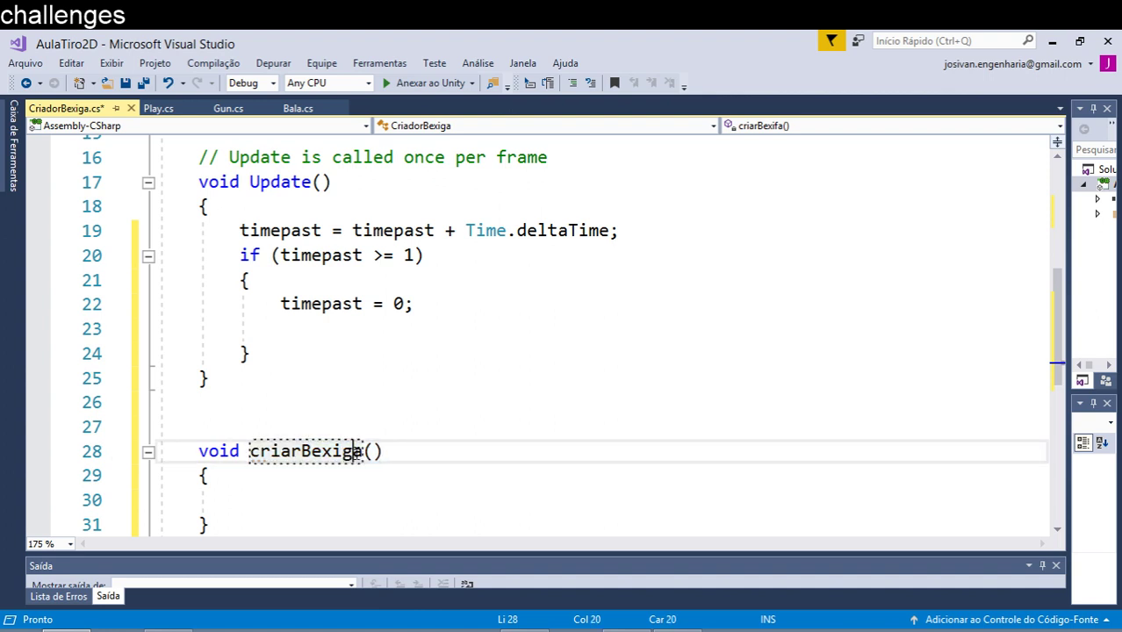
pyautogui.press('Down')
# Step: Call criarBexiga(); inside the if block after timepast = 0;
pyautogui.doubleClick(330, 452)
pyautogui.hotkey('ctrl', 'c')
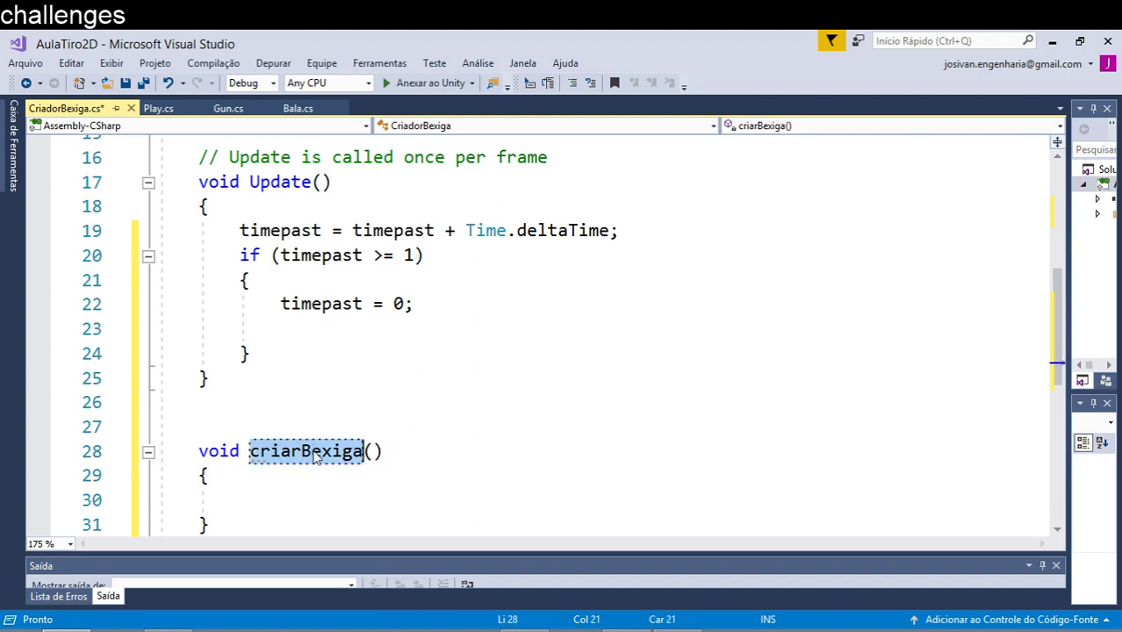
pyautogui.click(337, 324)
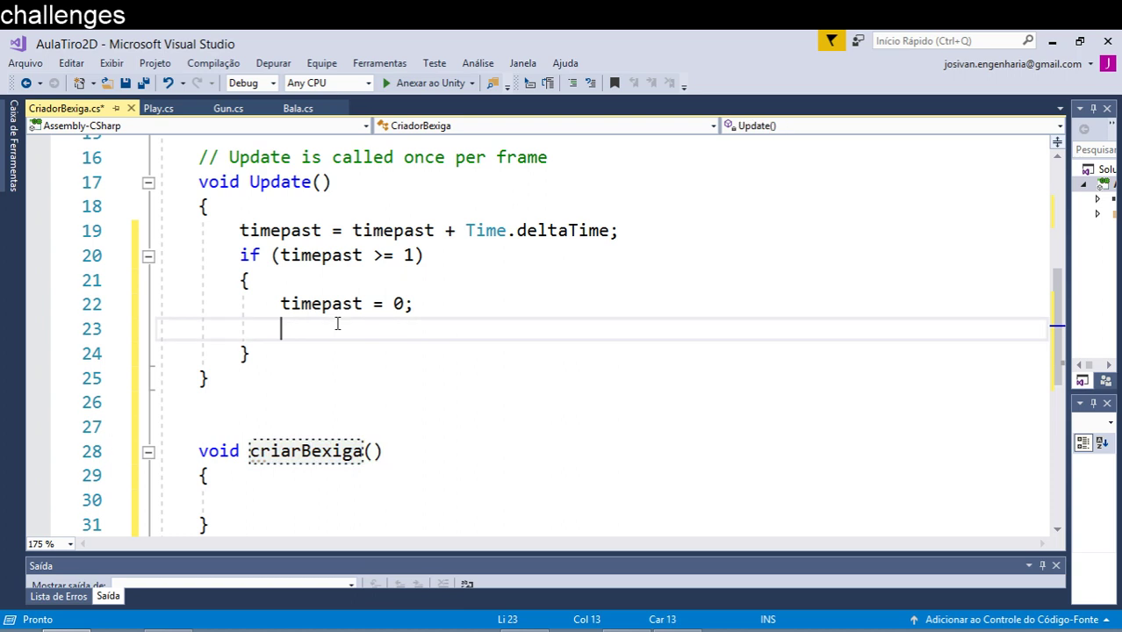
pyautogui.hotkey('ctrl', 'v')
pyautogui.write('(')
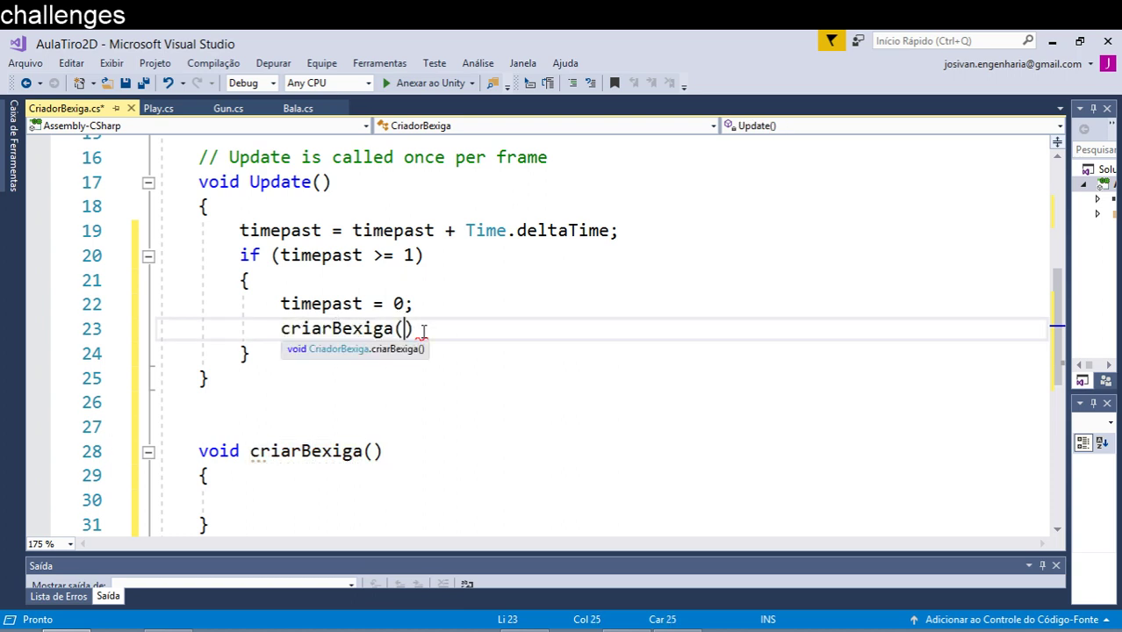
pyautogui.write(');')
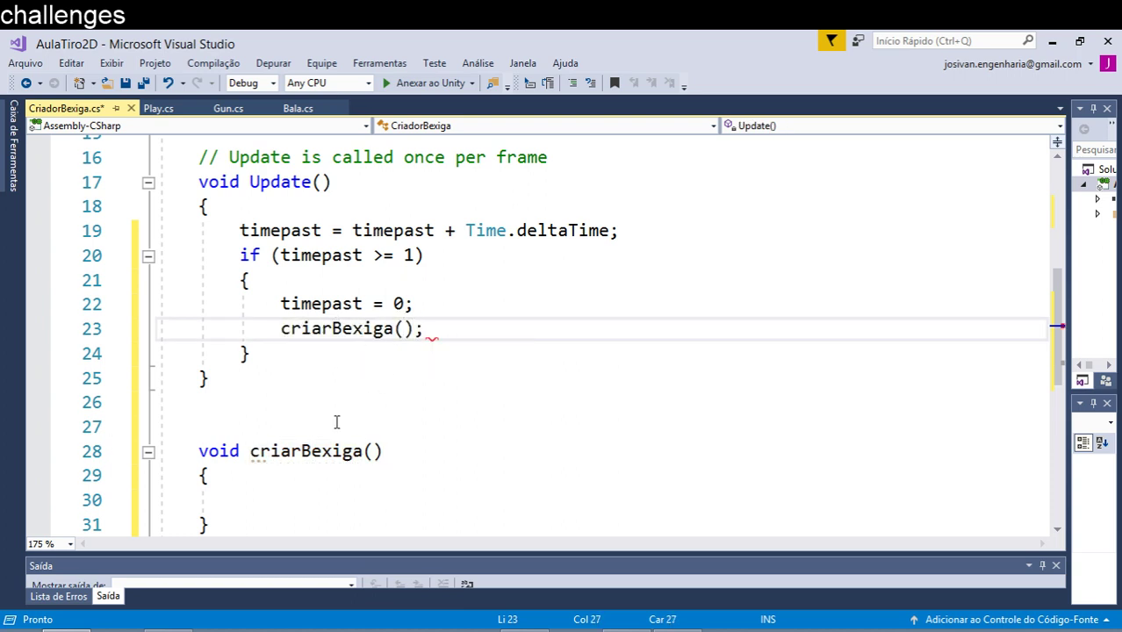
pyautogui.scroll(-1, 349, 345)
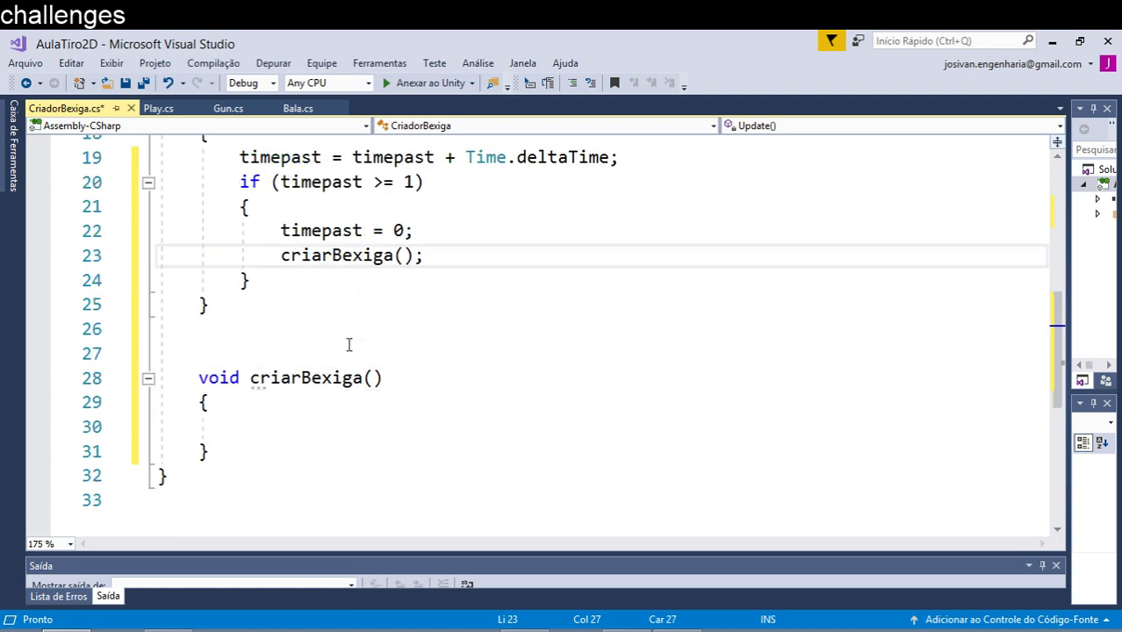
pyautogui.scroll(2, 327, 422)
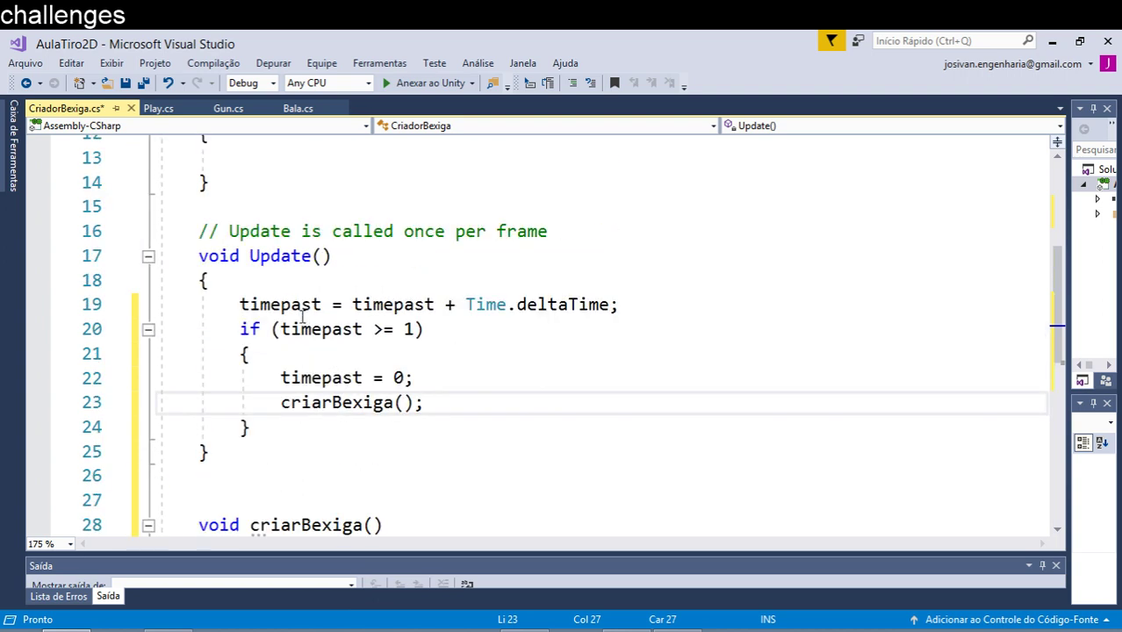
pyautogui.moveTo(281, 329); pyautogui.dragTo(415, 329)
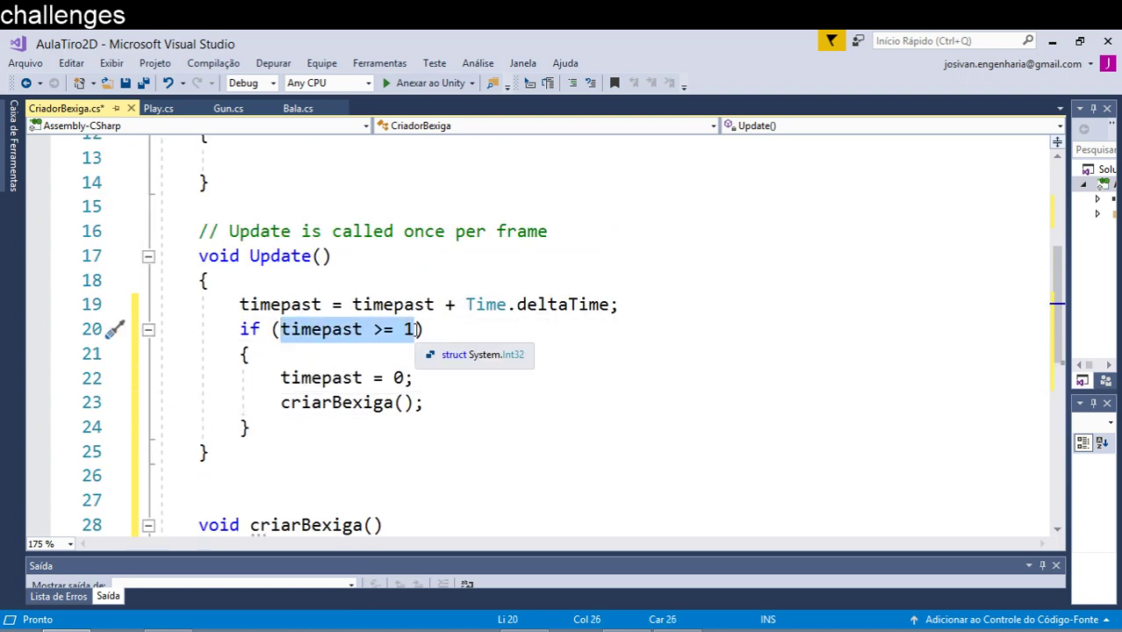
pyautogui.moveTo(273, 402); pyautogui.dragTo(497, 409)
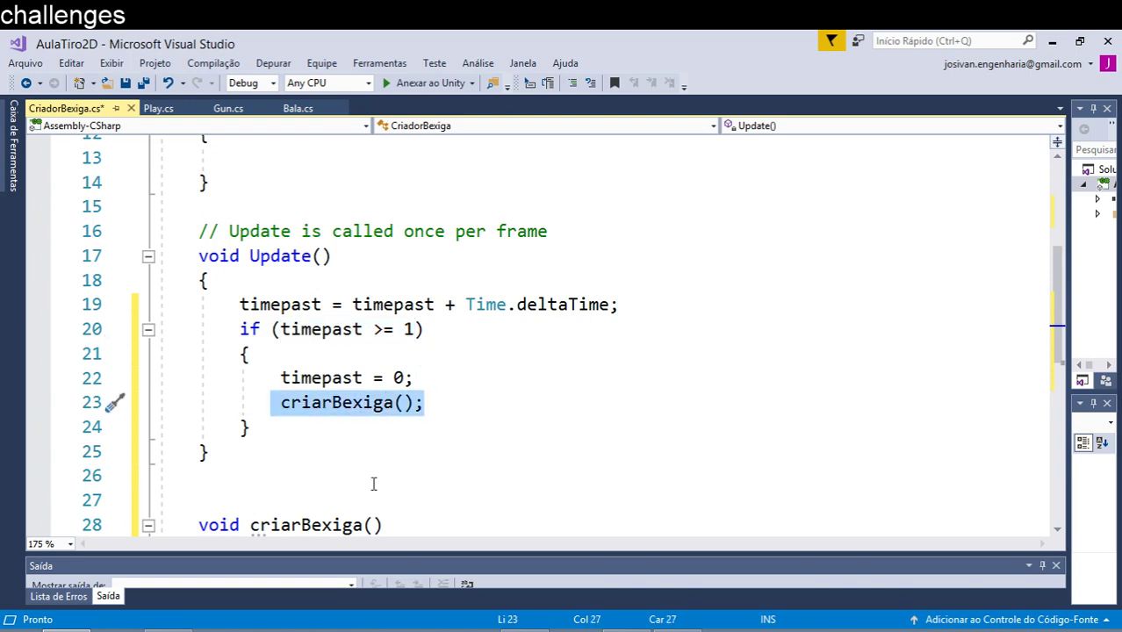
pyautogui.scroll(-3, 370, 484)
pyautogui.scroll(1, 317, 377)
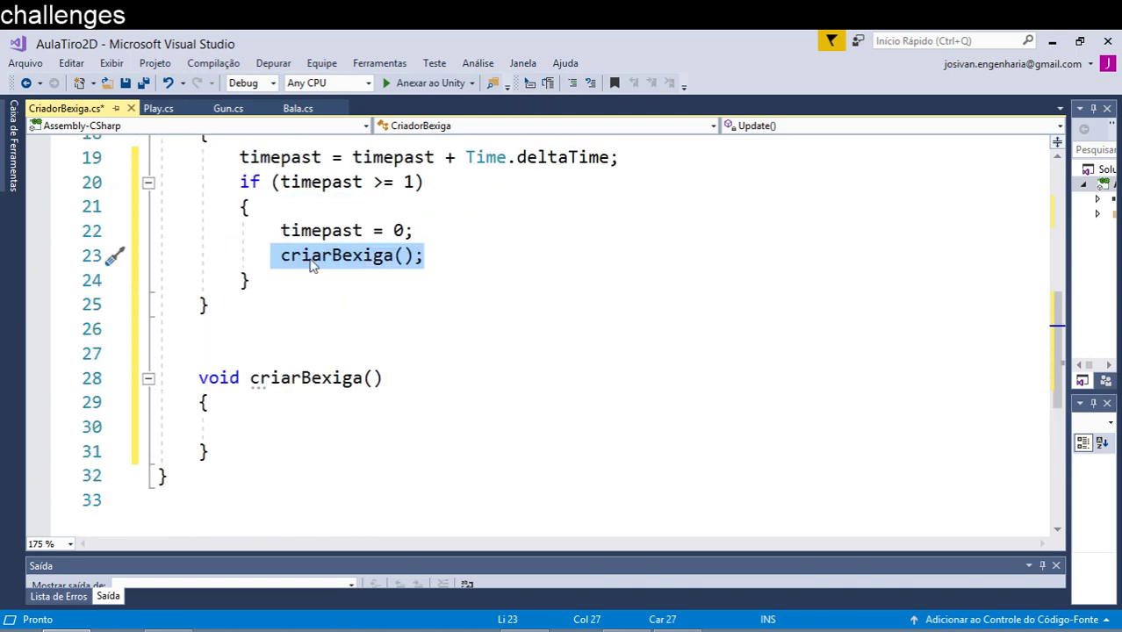
pyautogui.scroll(2, 450, 260)
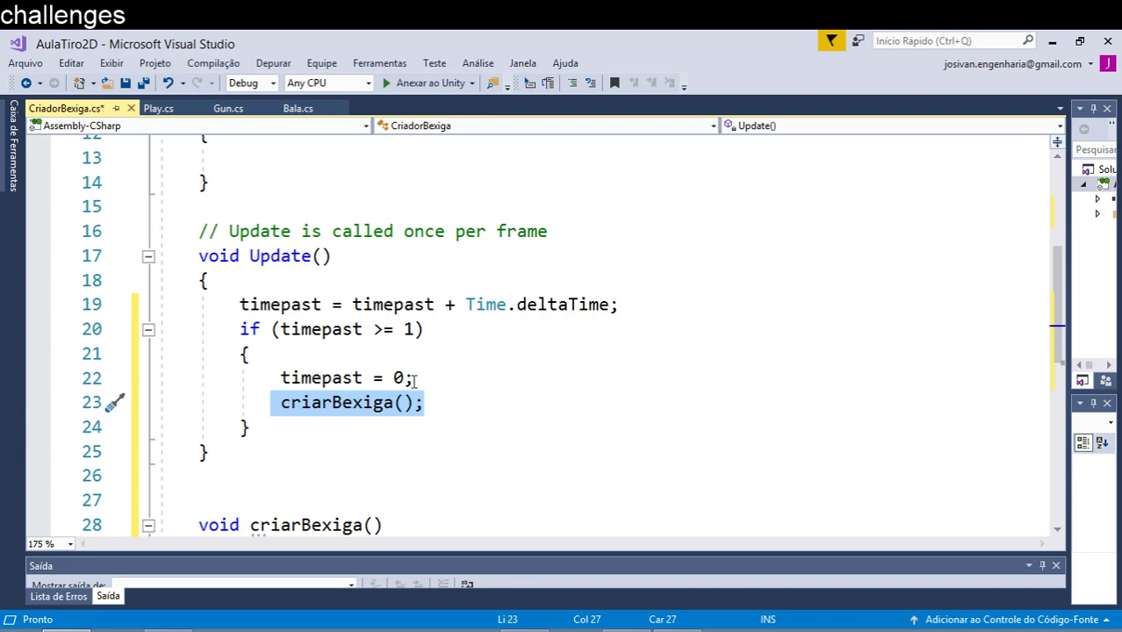
pyautogui.scroll(1, 414, 384)
pyautogui.scroll(1, 298, 236)
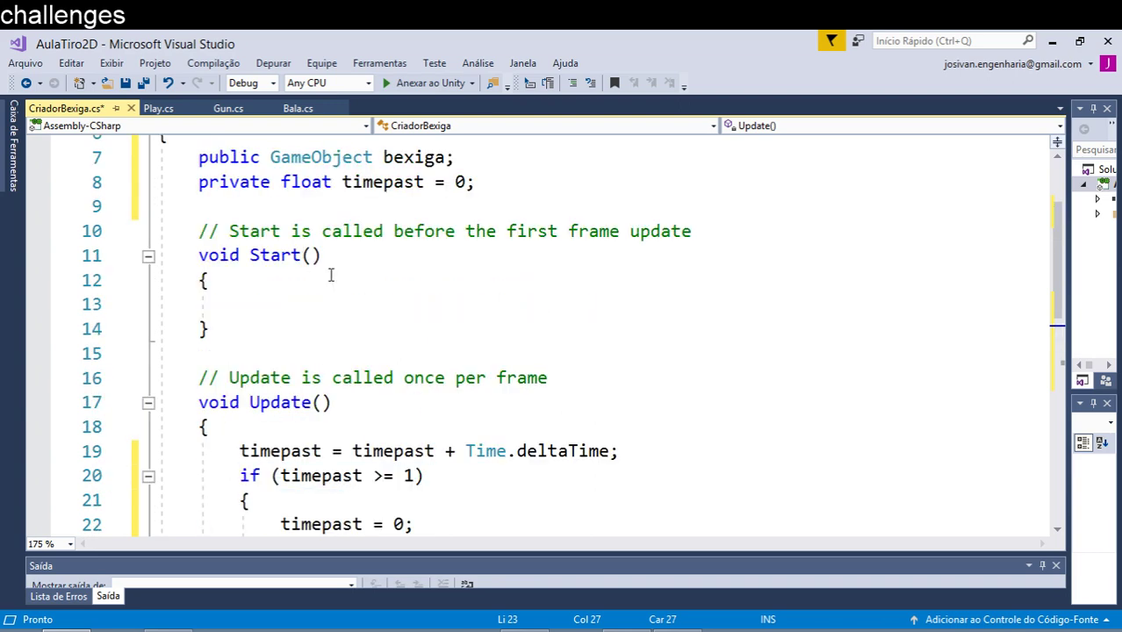
pyautogui.scroll(-1, 330, 275)
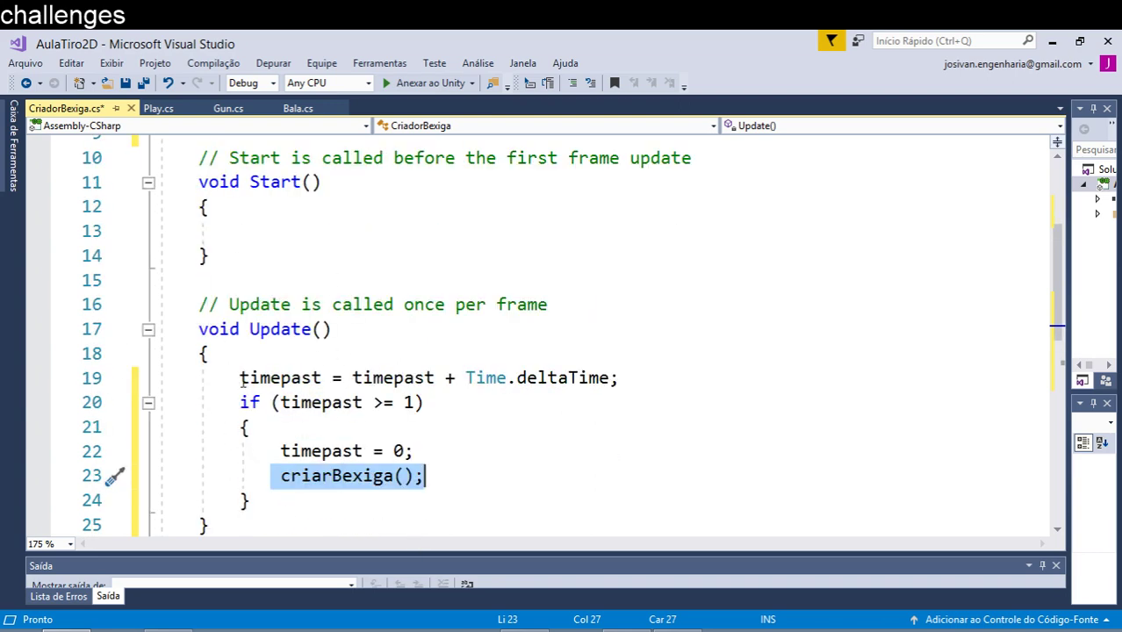
pyautogui.moveTo(231, 378); pyautogui.dragTo(619, 378)
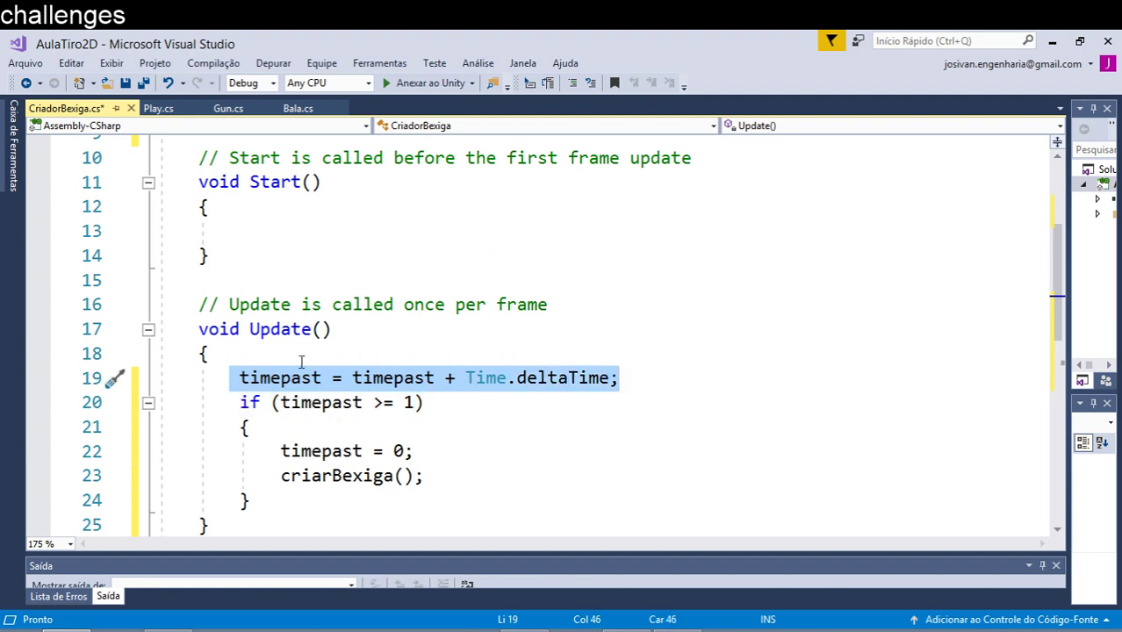
pyautogui.click(417, 378)
pyautogui.moveTo(239, 402); pyautogui.dragTo(464, 490)
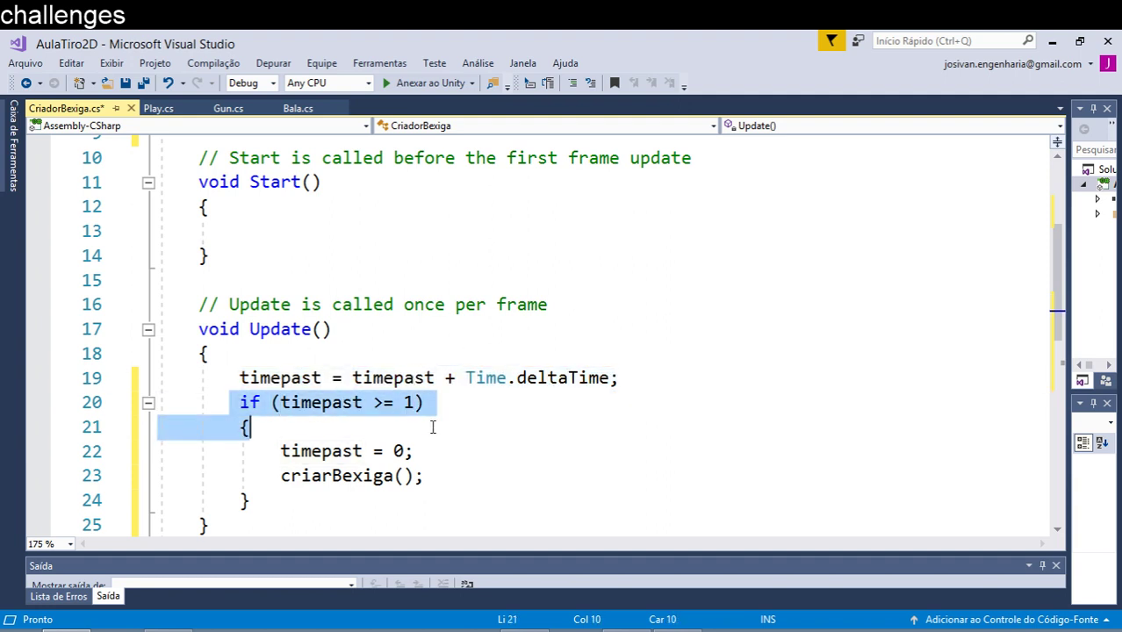
pyautogui.click(486, 334)
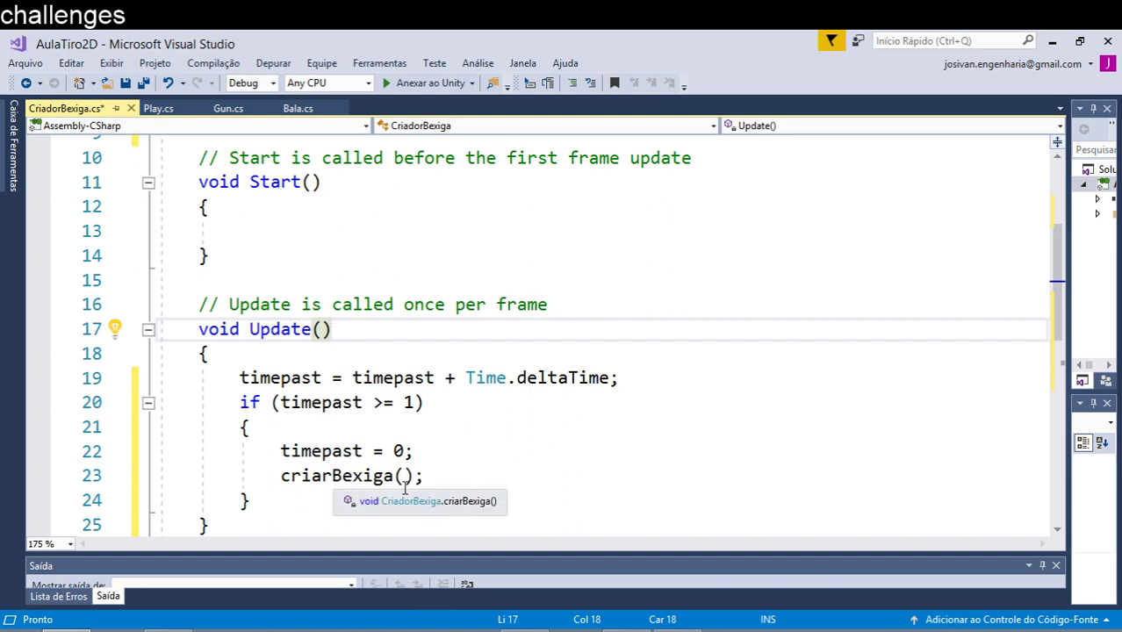
pyautogui.scroll(-1, 411, 474)
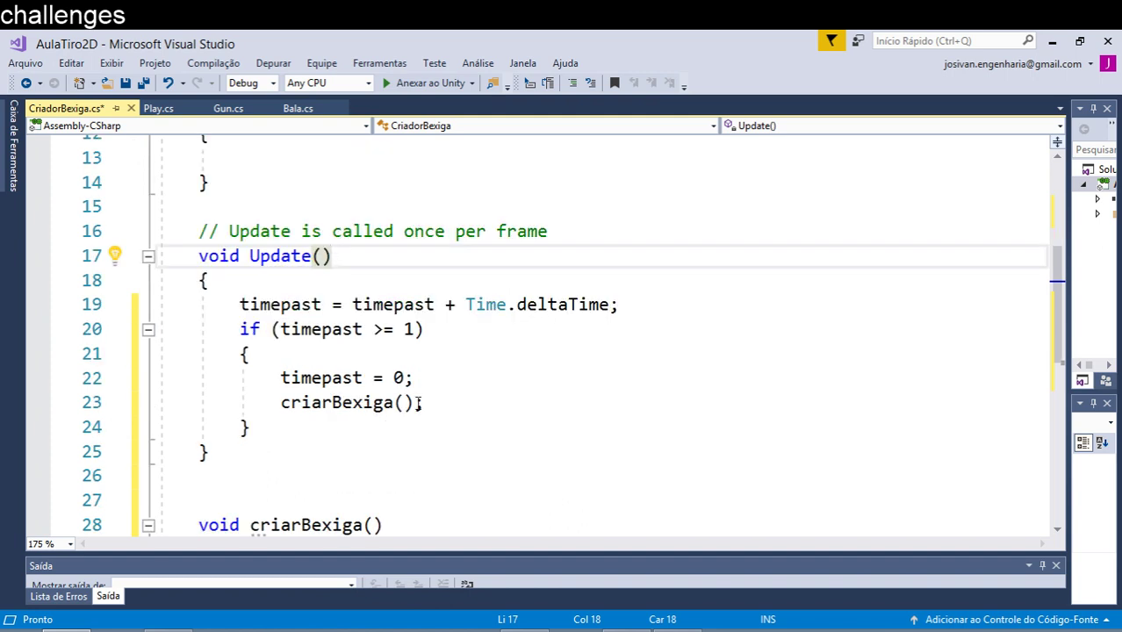
pyautogui.scroll(-1, 420, 403)
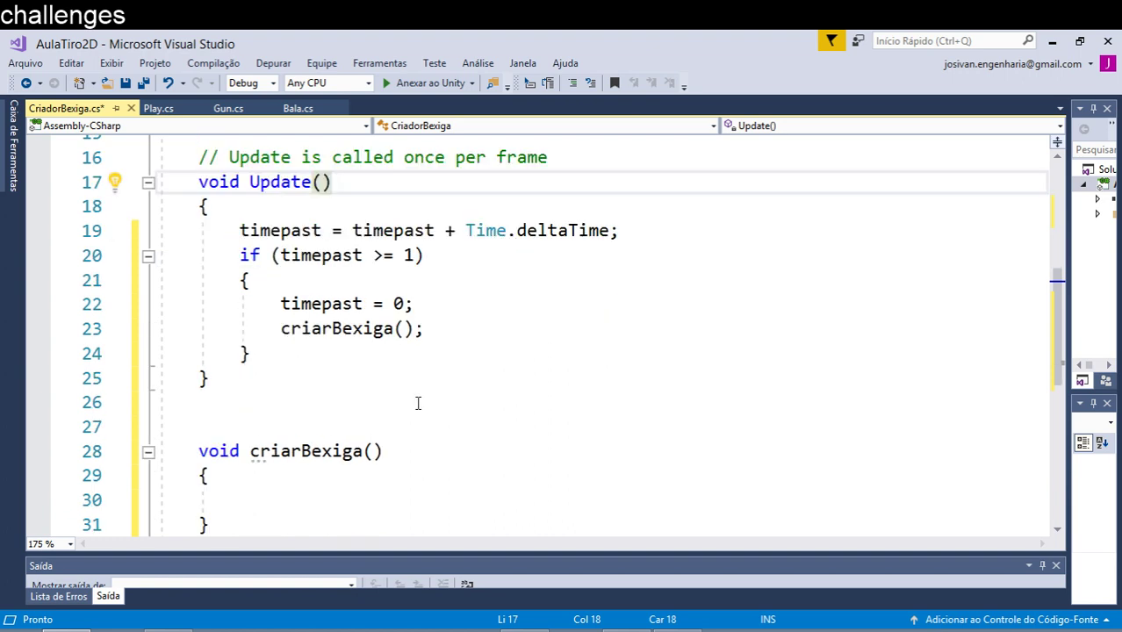
pyautogui.click(318, 493)
pyautogui.scroll(-1, 318, 493)
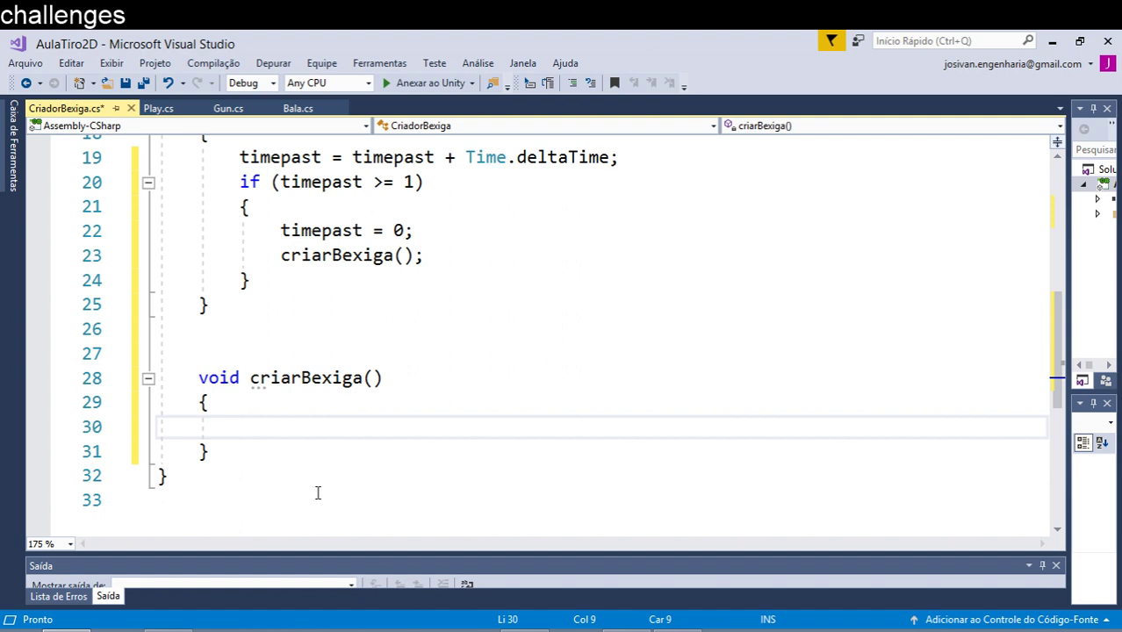
# Step: Declare Vector3 pos = new Vector3(4, 1, 0); as the first line of criarBexiga()
pyautogui.write('Vector')
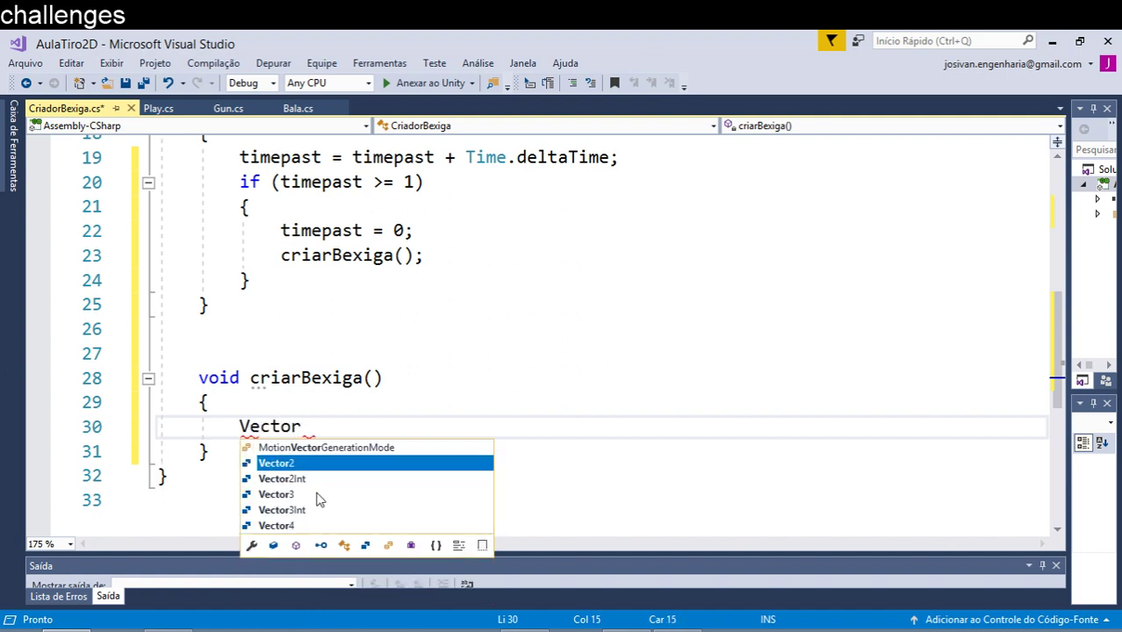
pyautogui.write('3 ')
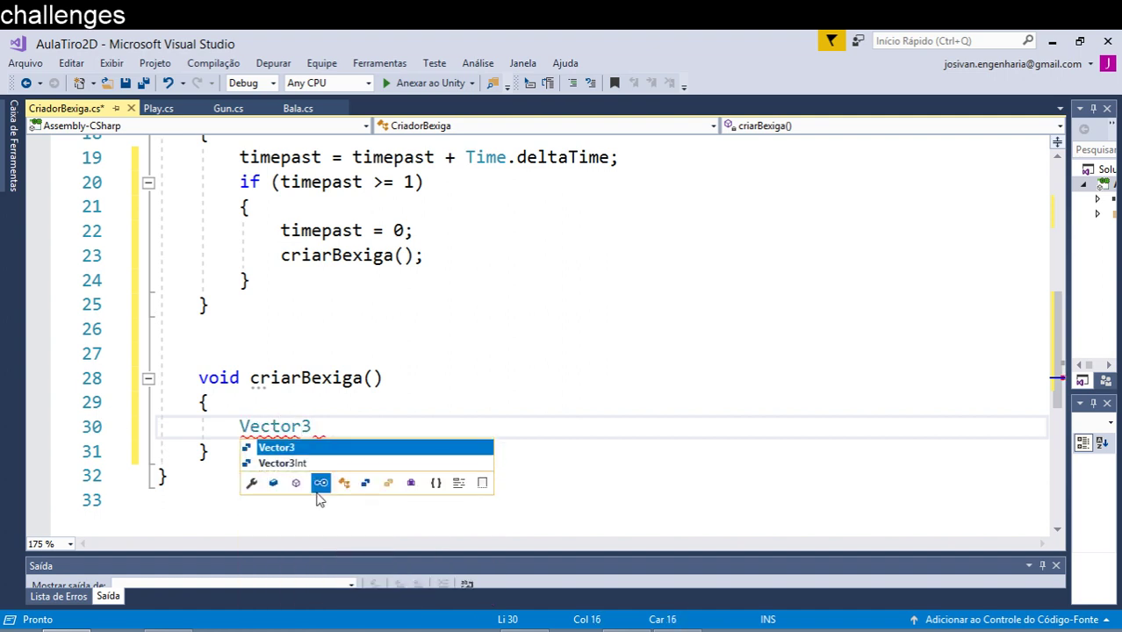
pyautogui.write('p')
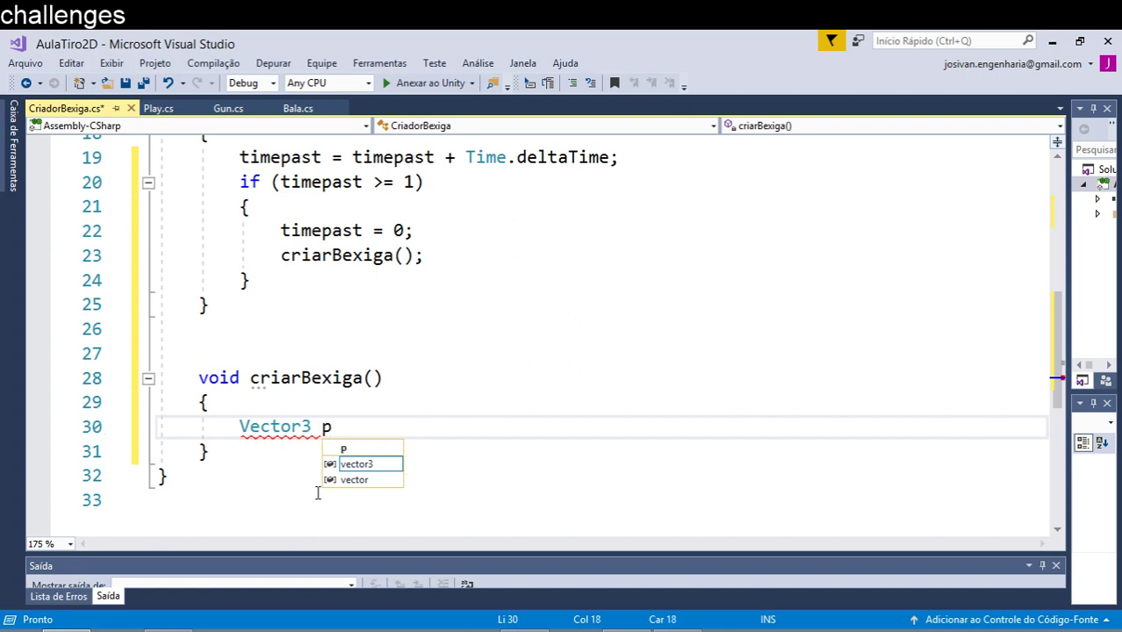
pyautogui.write('os = ')
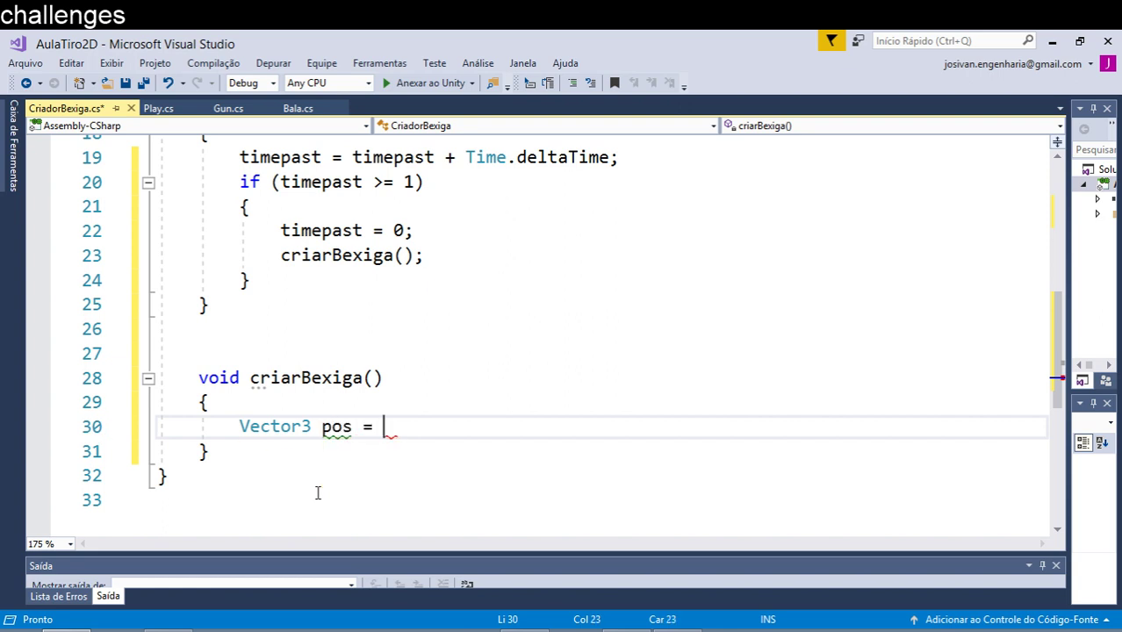
pyautogui.write('new ')
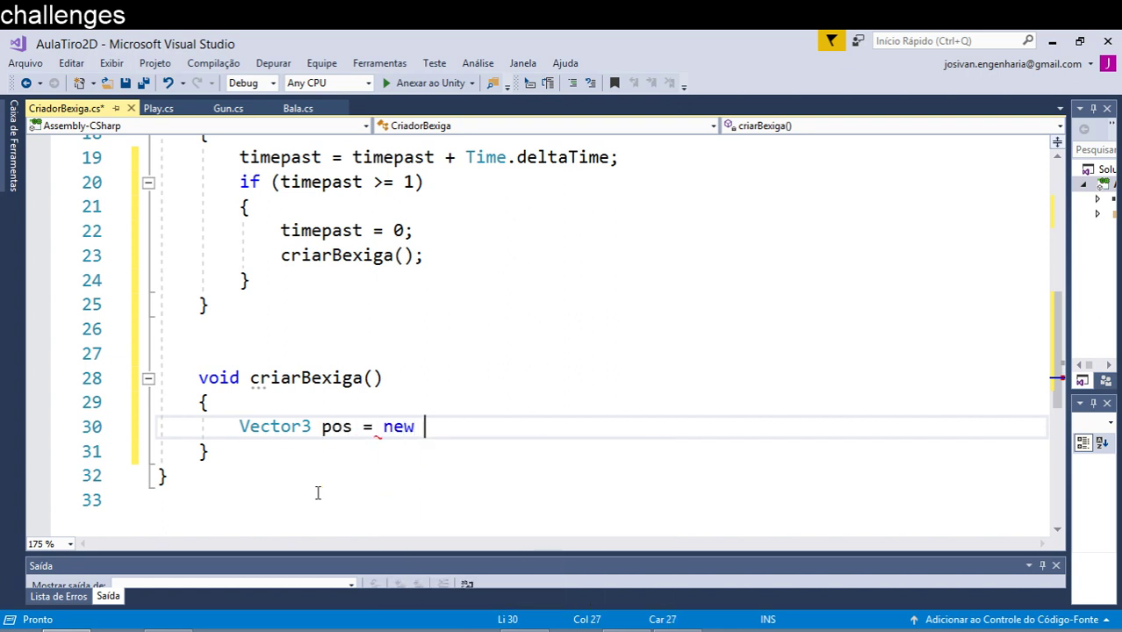
pyautogui.write('Vec')
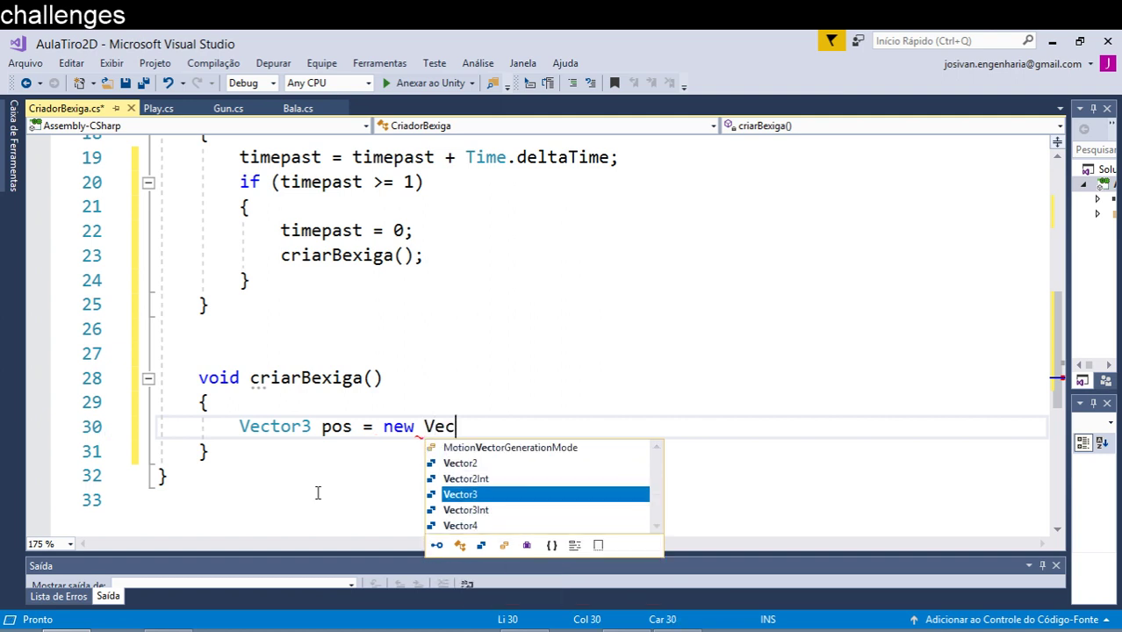
pyautogui.write('t')
pyautogui.press('Tab')
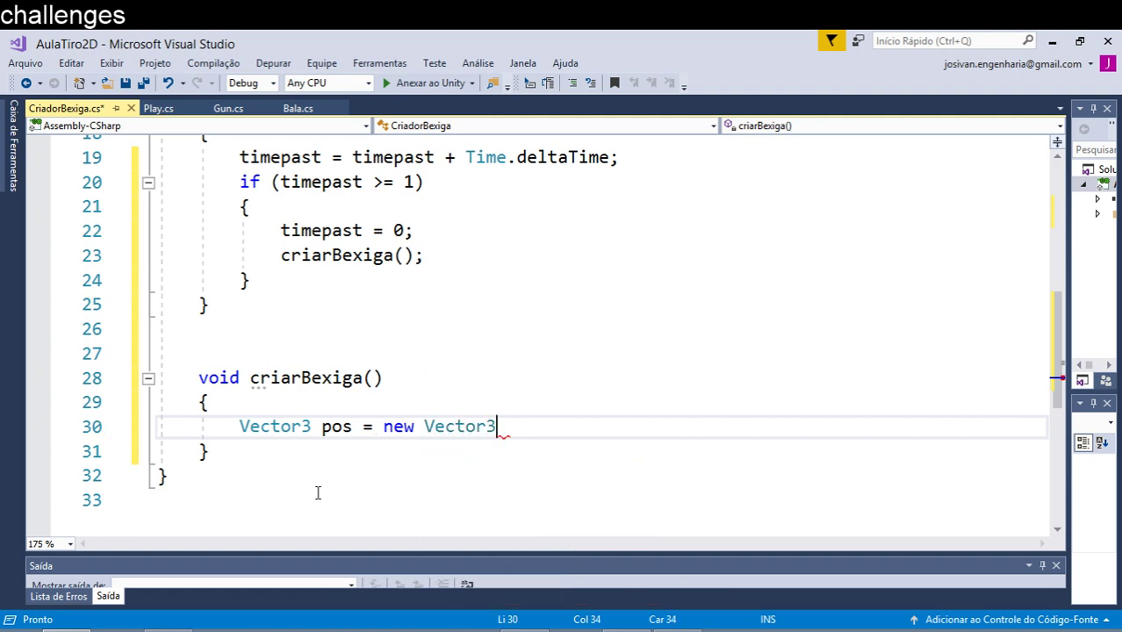
pyautogui.write('()')
pyautogui.press('Left')
pyautogui.write('0,')
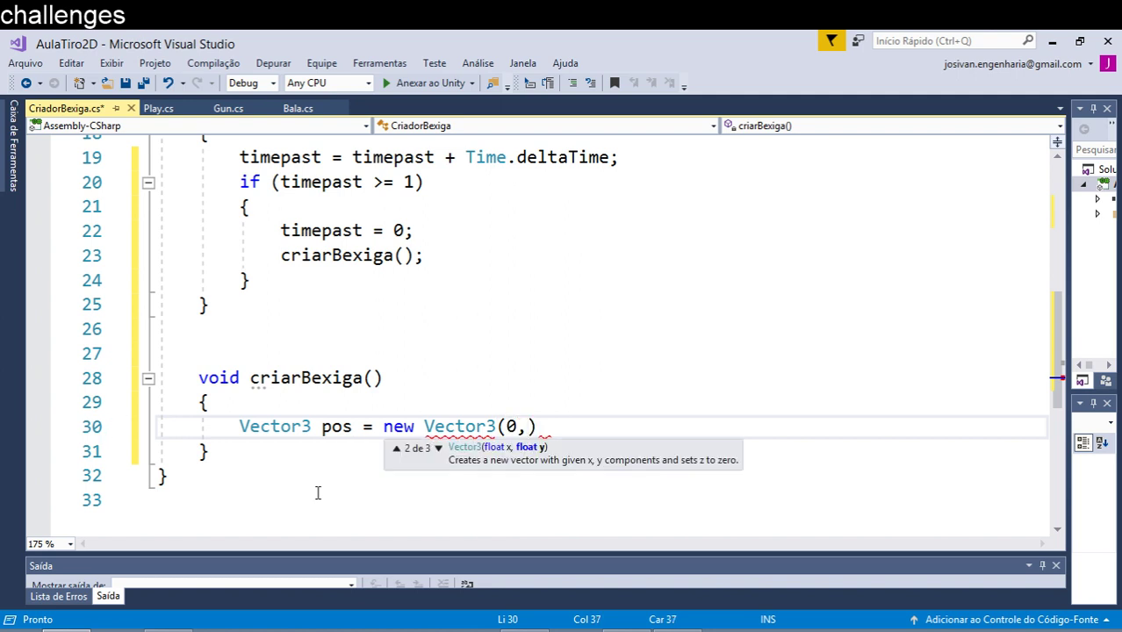
pyautogui.press('Left')
pyautogui.press('Left')
pyautogui.press('Right')
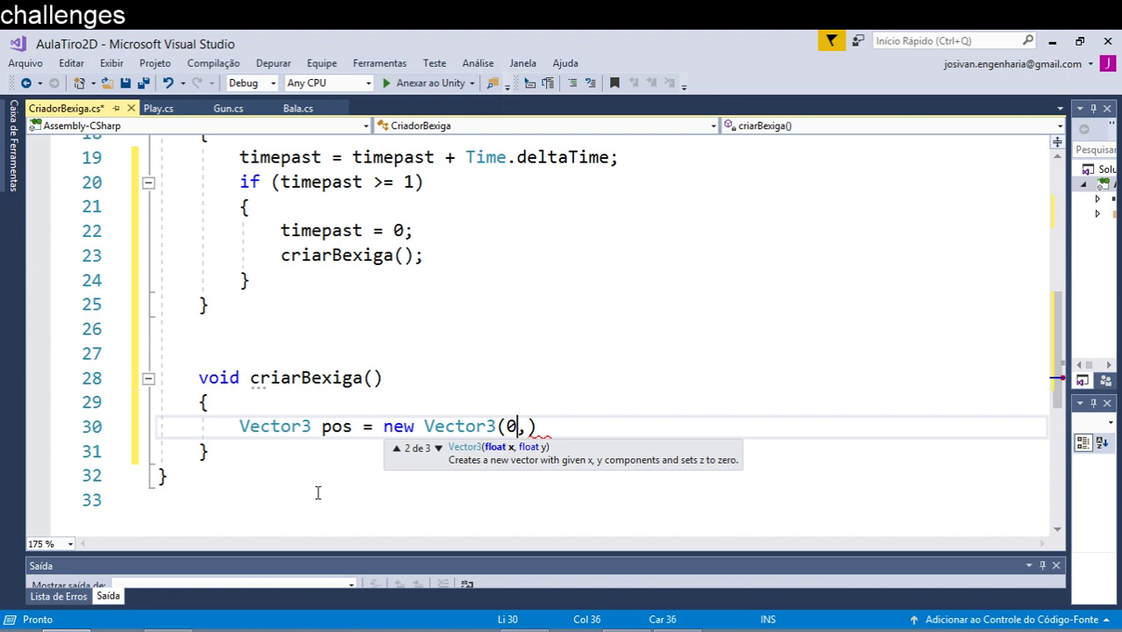
pyautogui.press('BackSpace')
pyautogui.write('4')
pyautogui.press('Right')
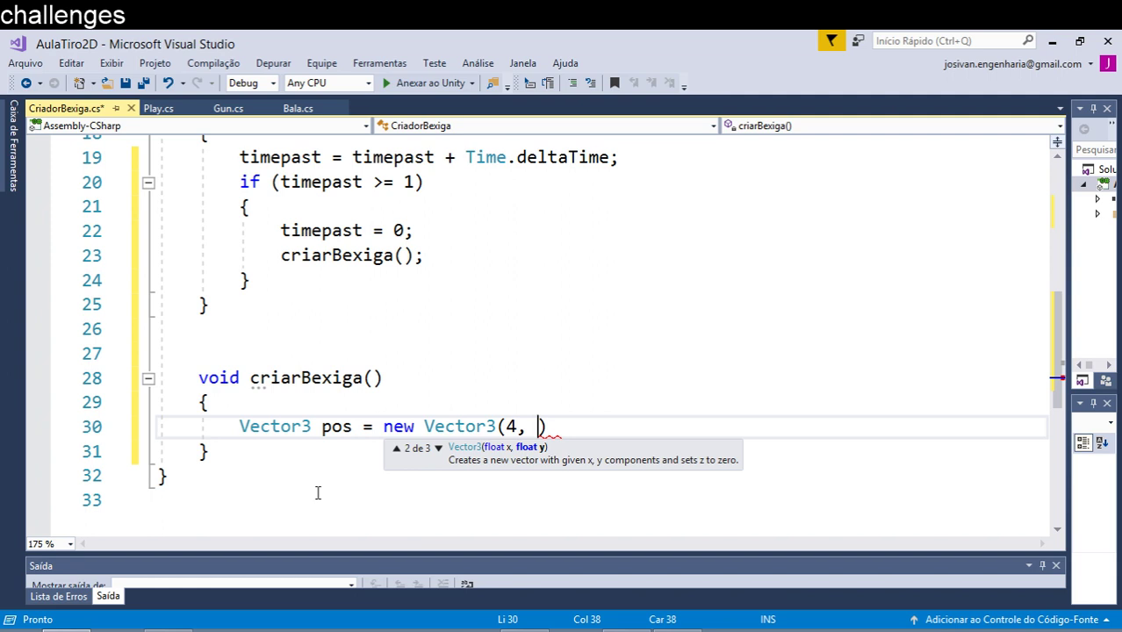
pyautogui.write('1')
pyautogui.write(',')
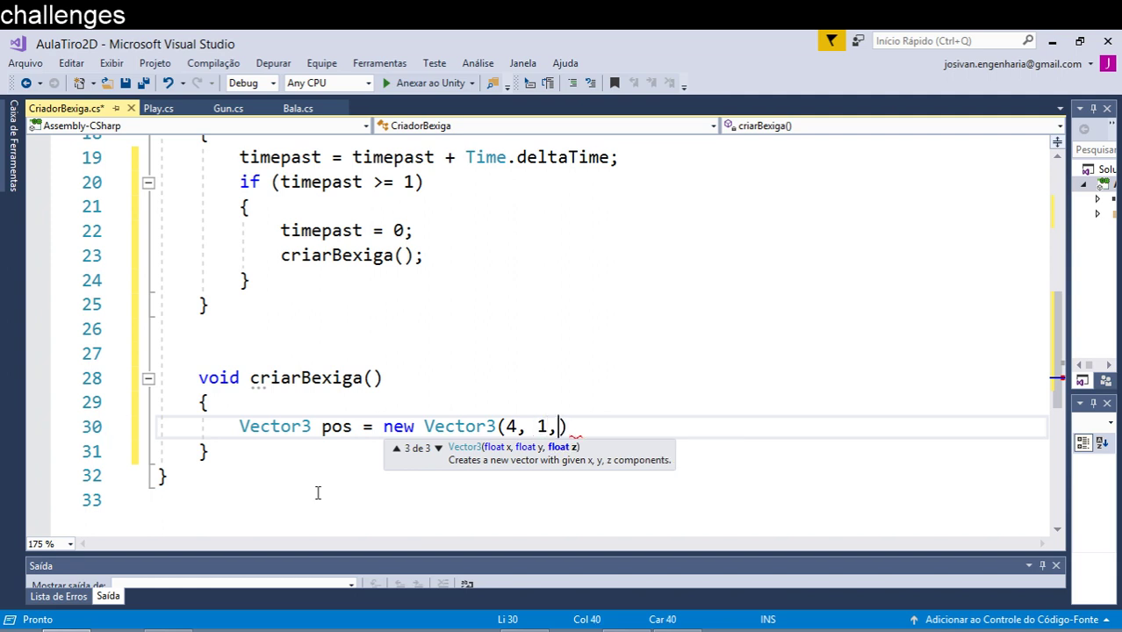
pyautogui.write(' 0')
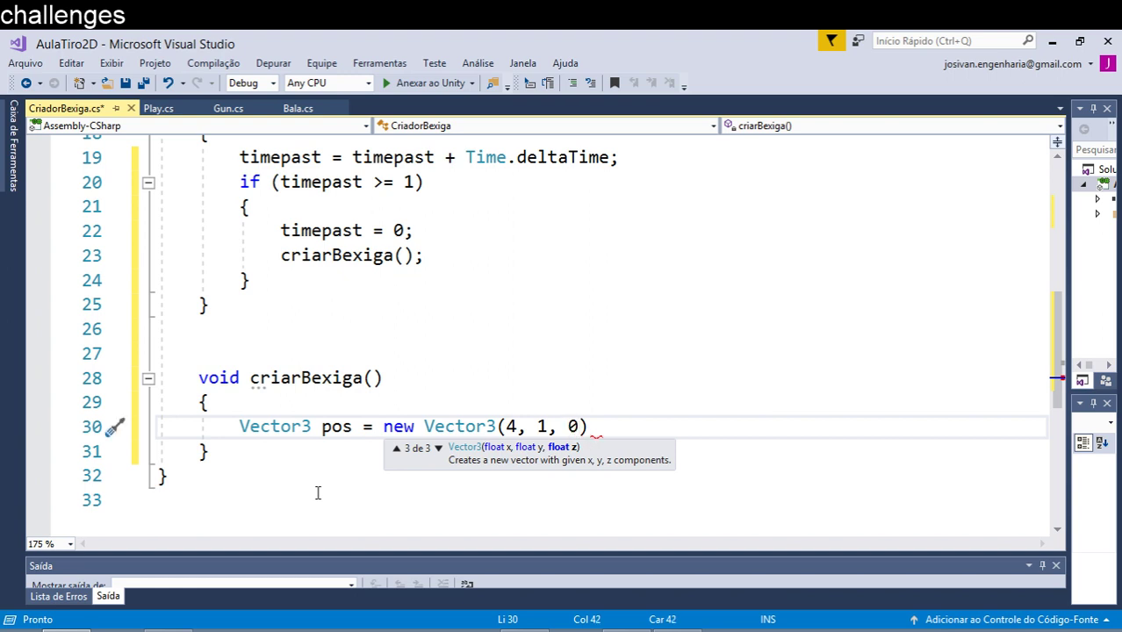
pyautogui.click(613, 430)
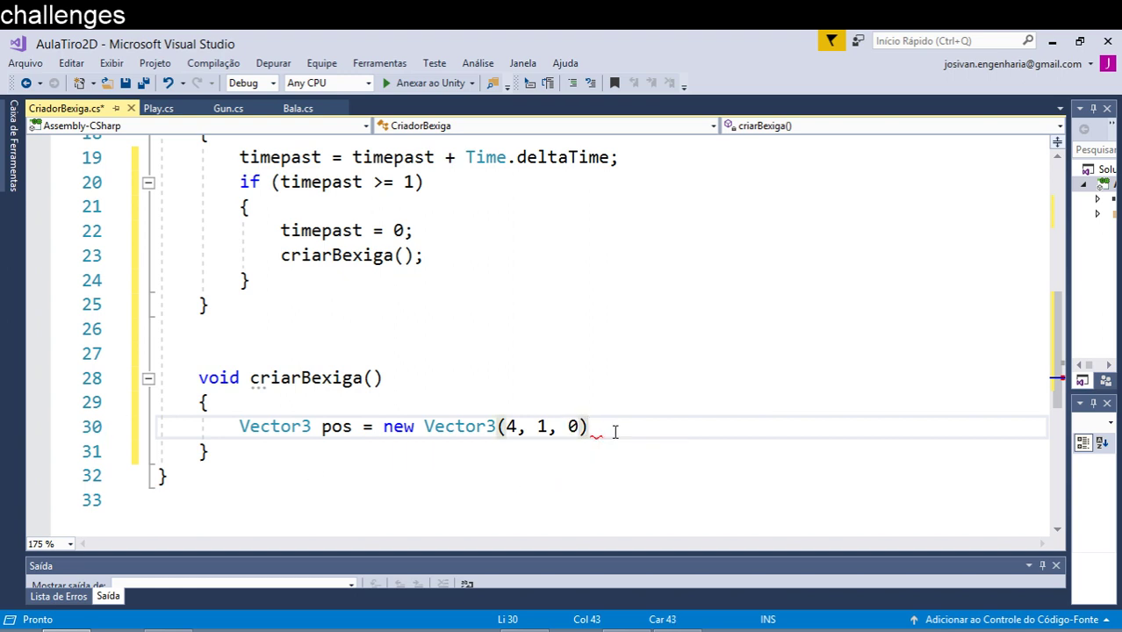
pyautogui.write(';')
pyautogui.press('Return')
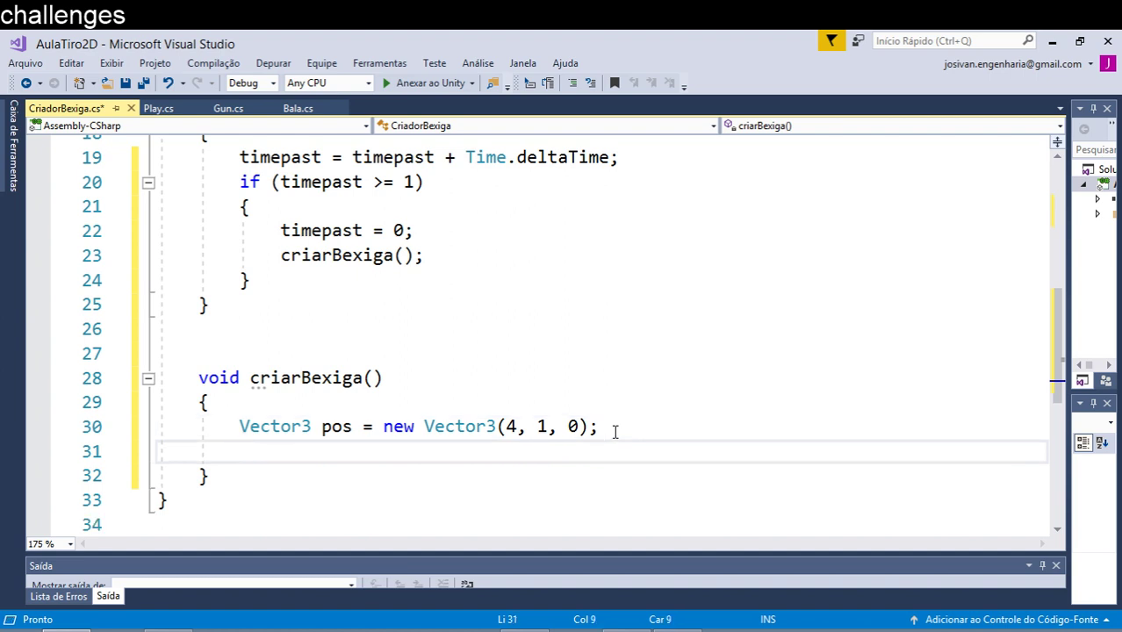
# Step: Start a local GameObject b = declaration, renaming it from bexiga to b
pyautogui.write('Gam')
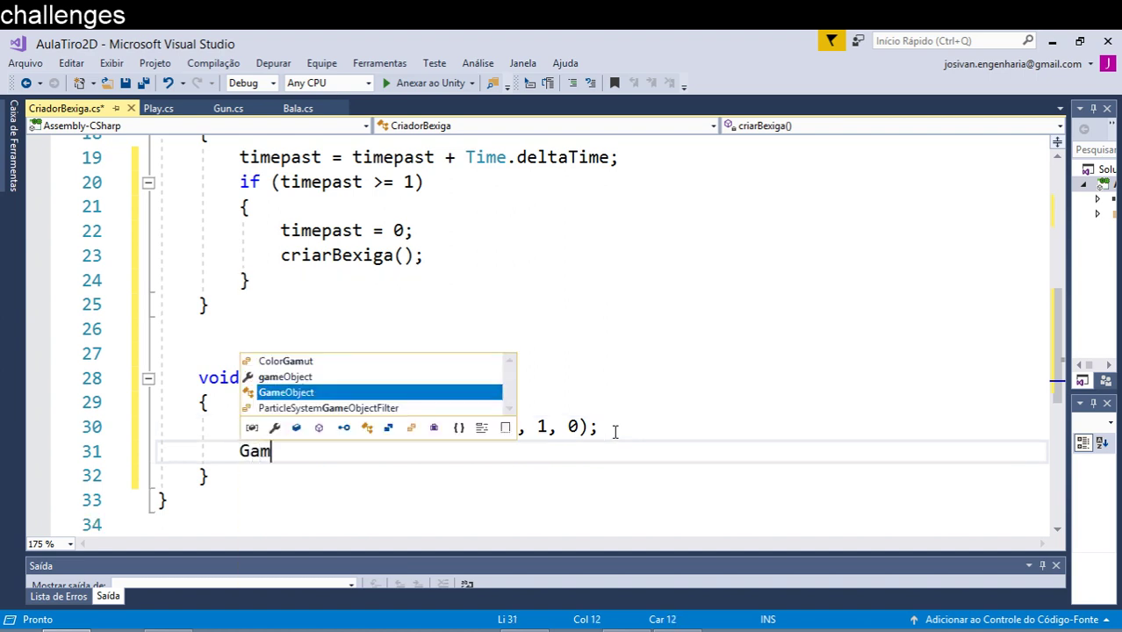
pyautogui.press('Tab')
pyautogui.write('b')
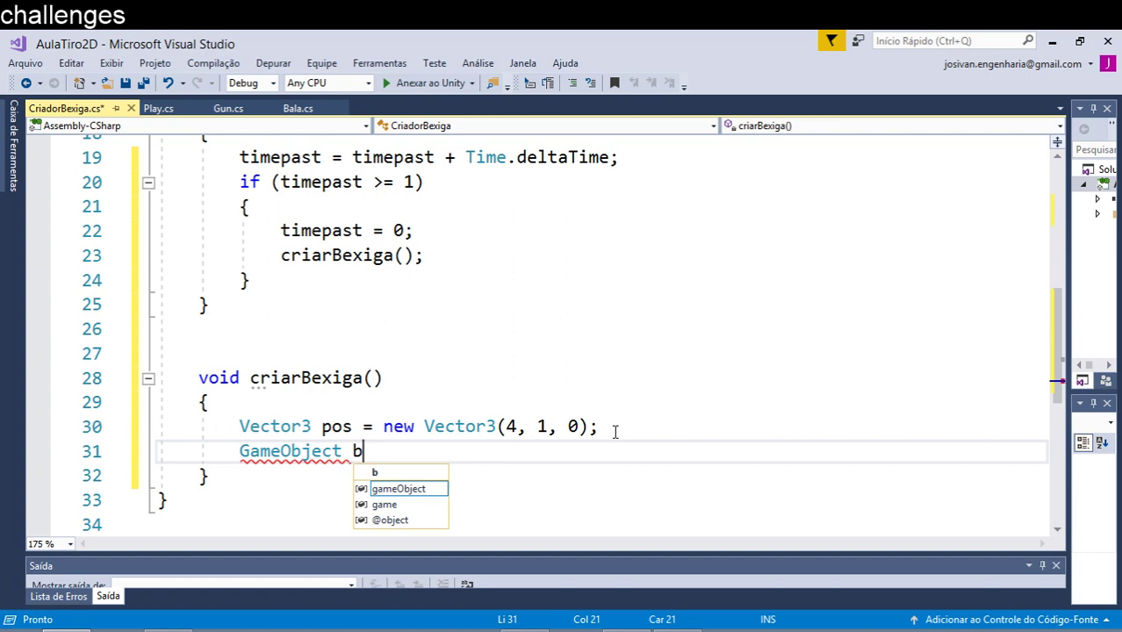
pyautogui.write('e')
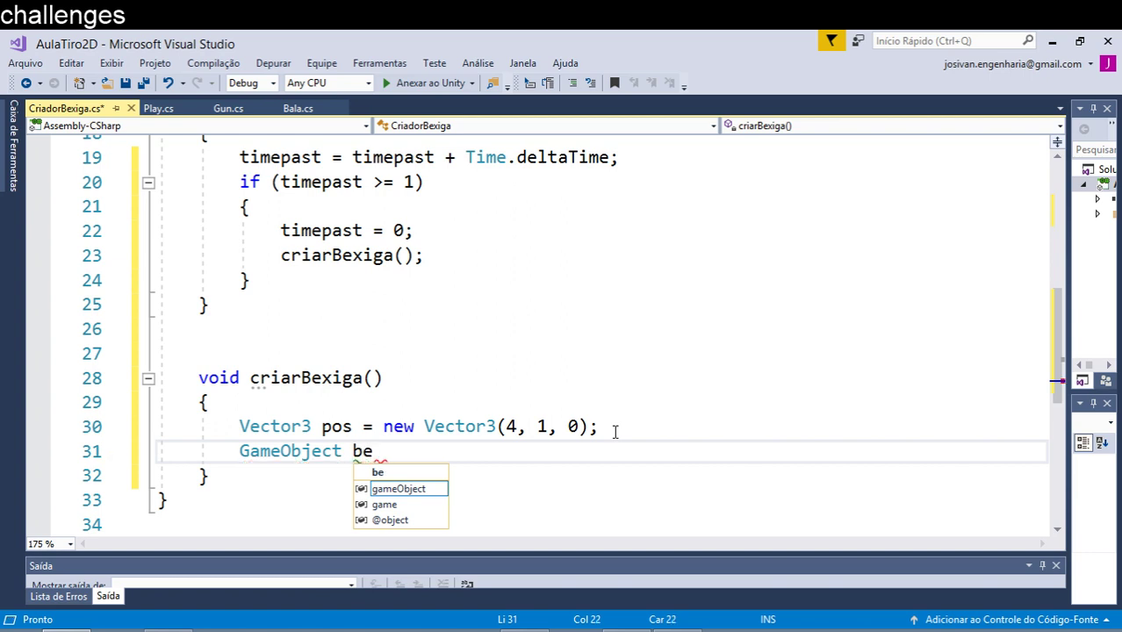
pyautogui.write('xiga')
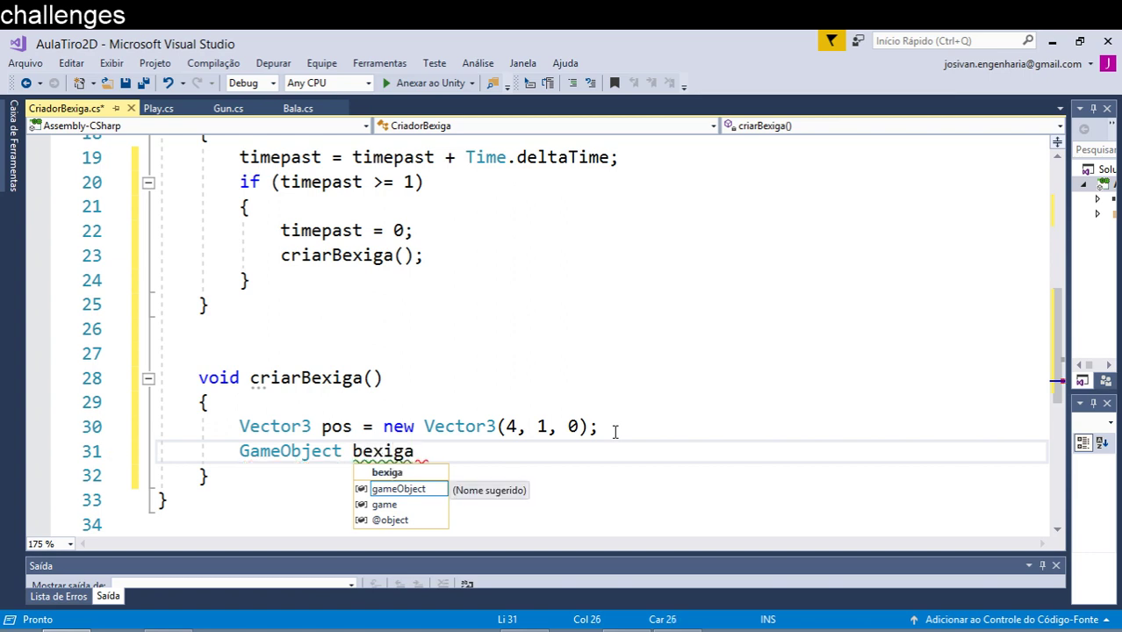
pyautogui.write(' =')
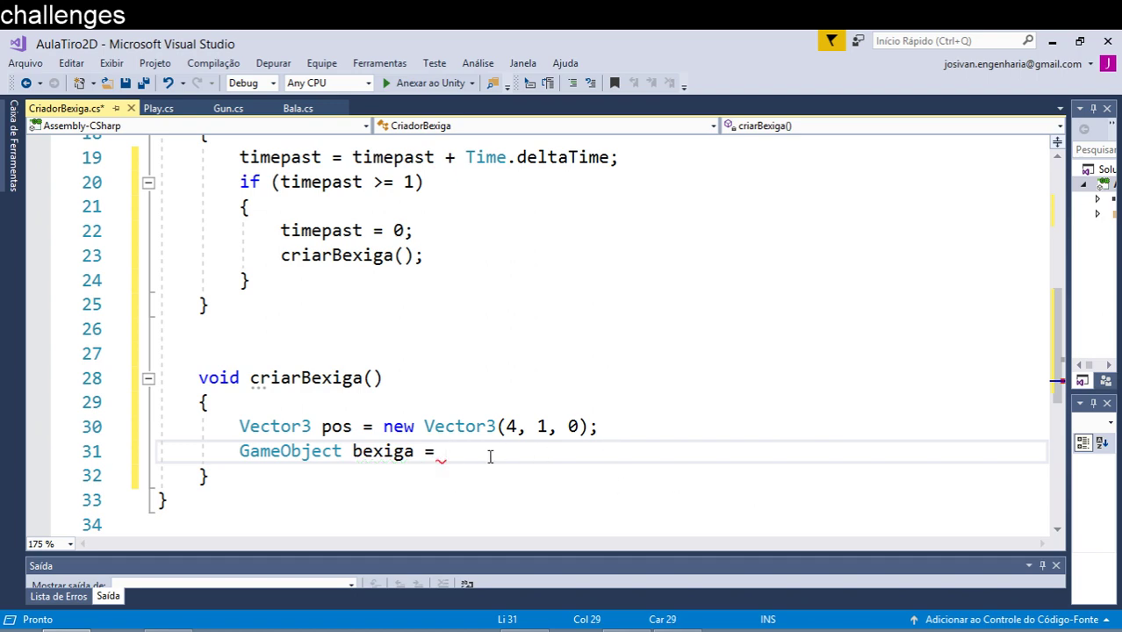
pyautogui.scroll(5, 530, 463)
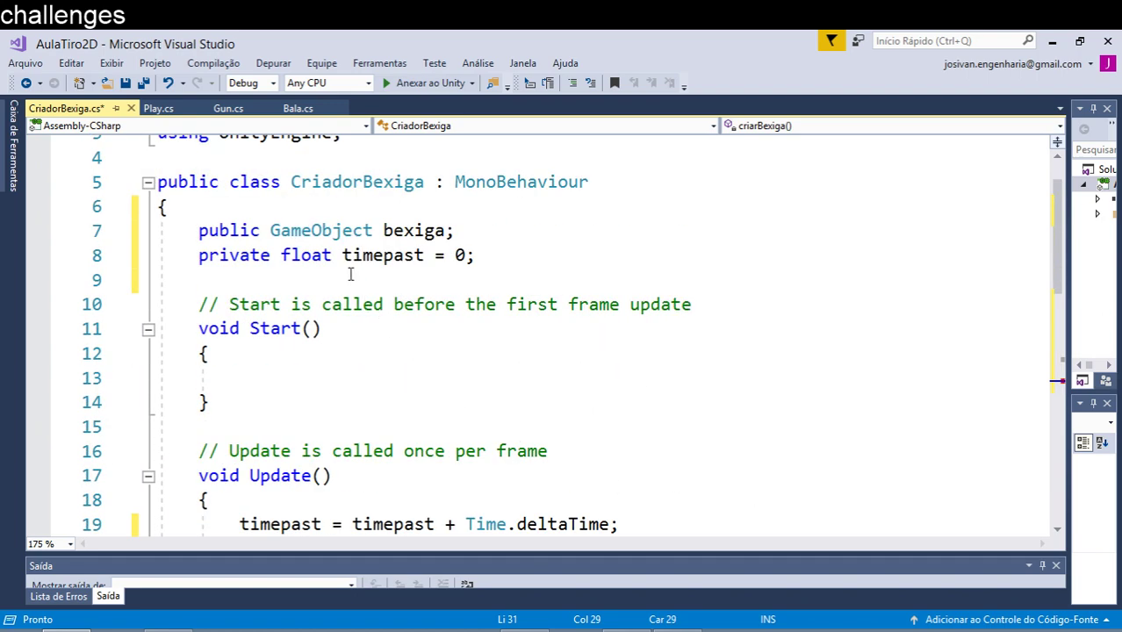
pyautogui.click(416, 255)
pyautogui.doubleClick(413, 231)
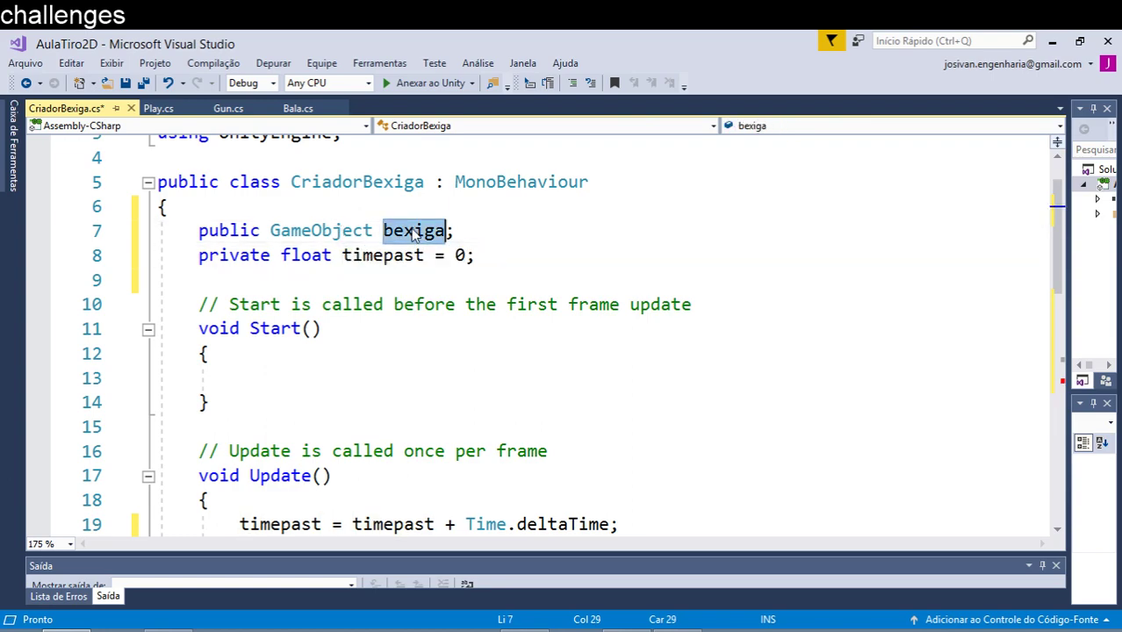
pyautogui.scroll(-7, 405, 303)
pyautogui.scroll(-1, 406, 303)
pyautogui.scroll(1, 405, 303)
pyautogui.scroll(8, 404, 312)
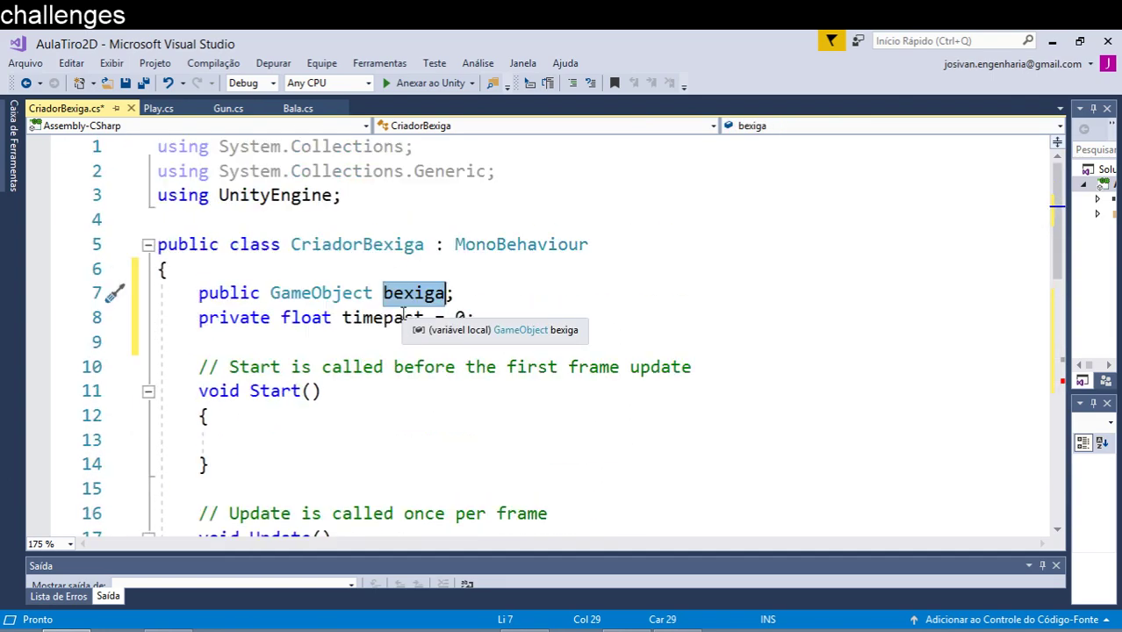
pyautogui.scroll(-3, 410, 303)
pyautogui.scroll(-3, 411, 303)
pyautogui.click(384, 440)
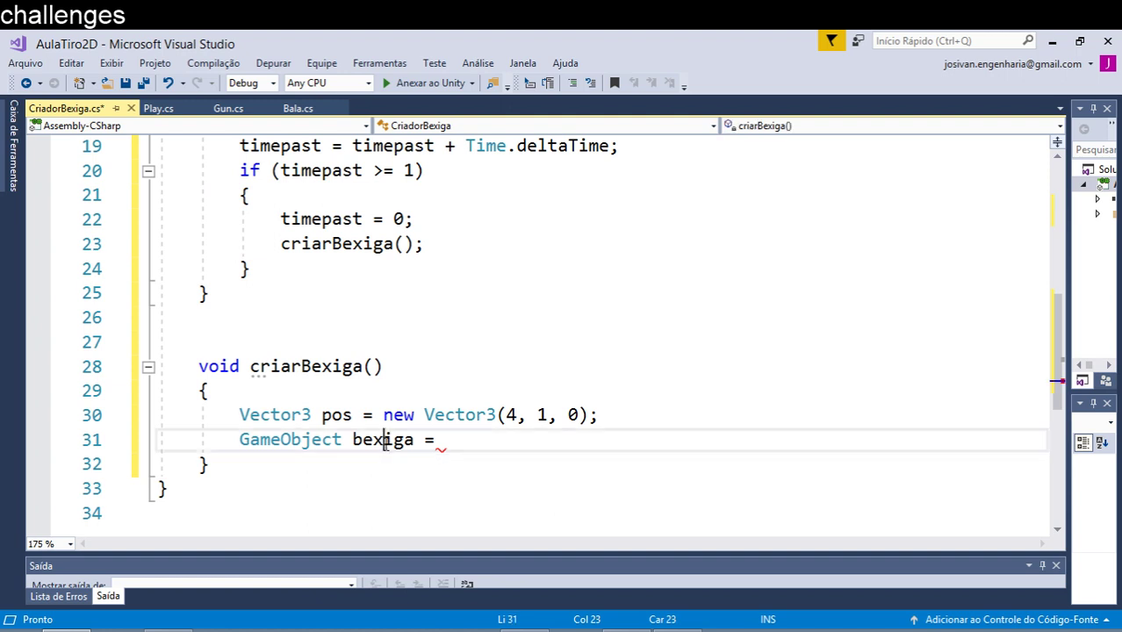
pyautogui.doubleClick(384, 440)
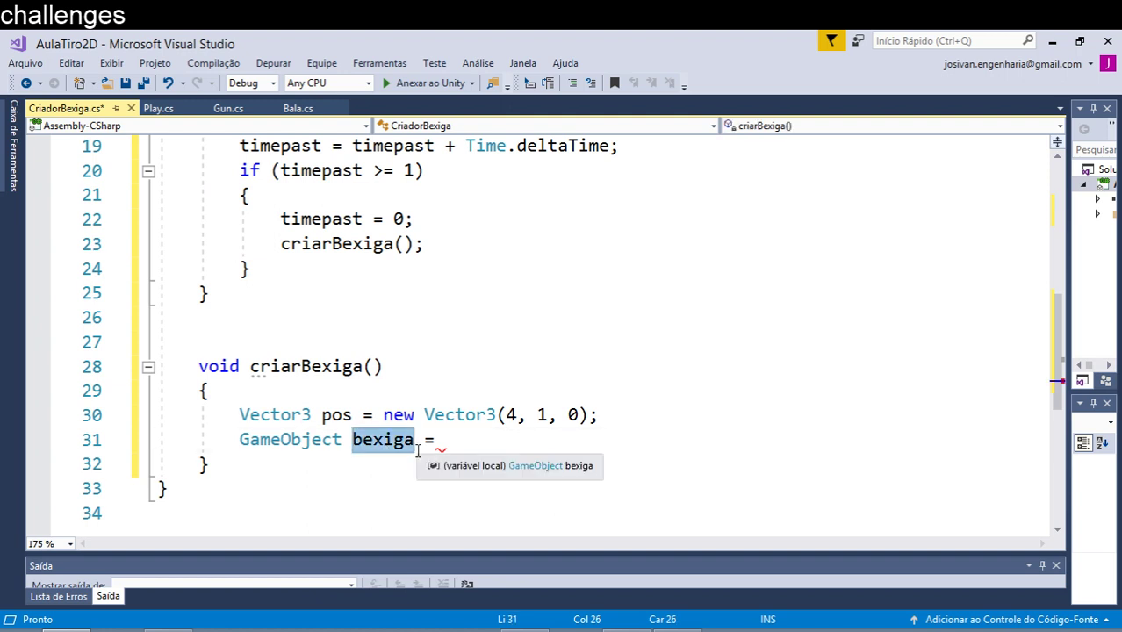
pyautogui.write('b')
pyautogui.click(417, 450)
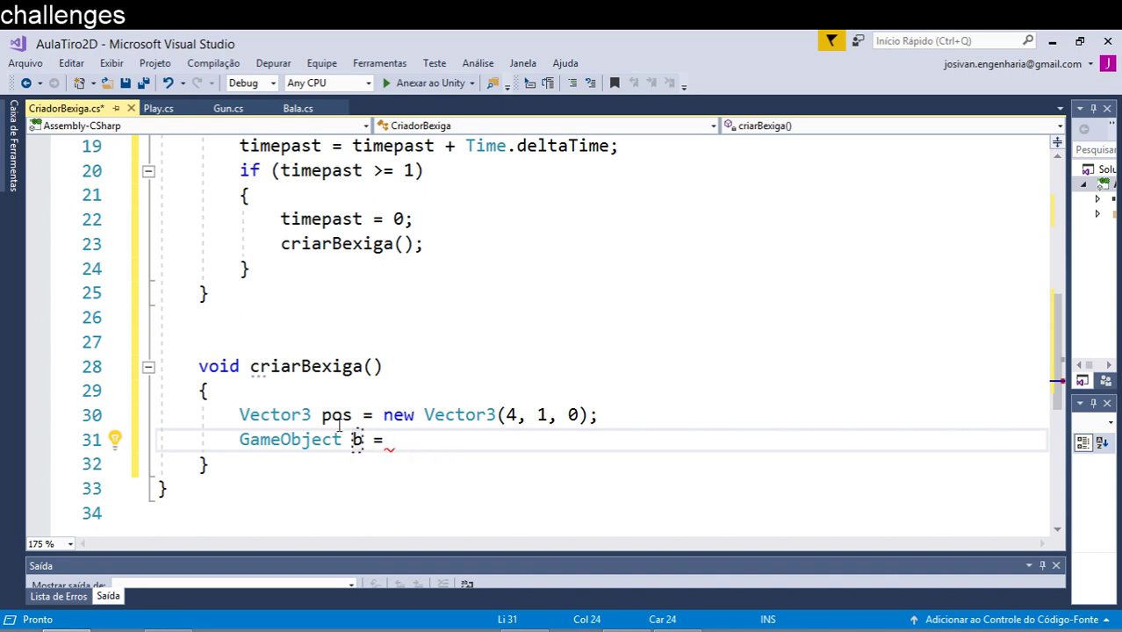
pyautogui.scroll(3, 343, 422)
pyautogui.scroll(3, 354, 363)
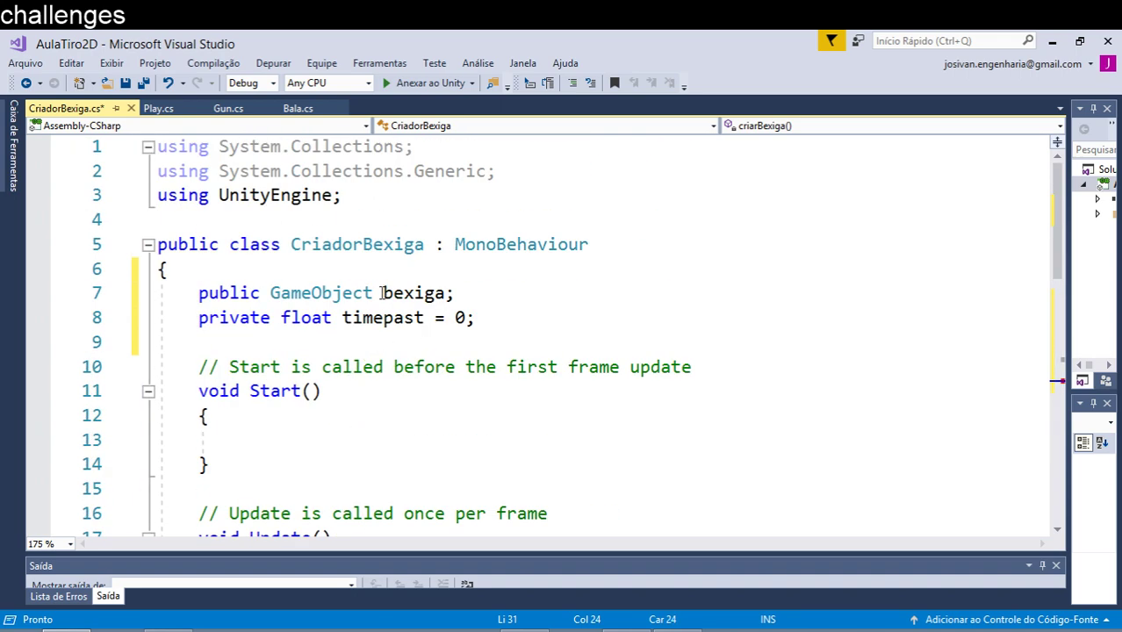
pyautogui.scroll(-4, 414, 301)
pyautogui.scroll(-2, 461, 446)
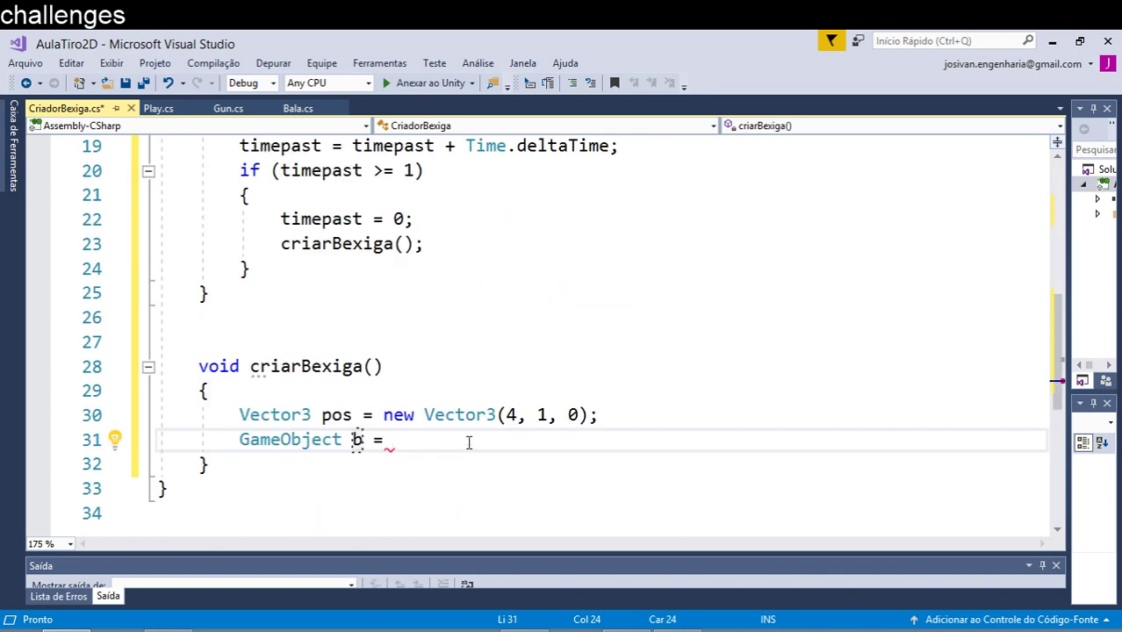
# Step: Assign b the result of Instantiate(bexiga, pos, Quaternion.identity);
pyautogui.write('Ins')
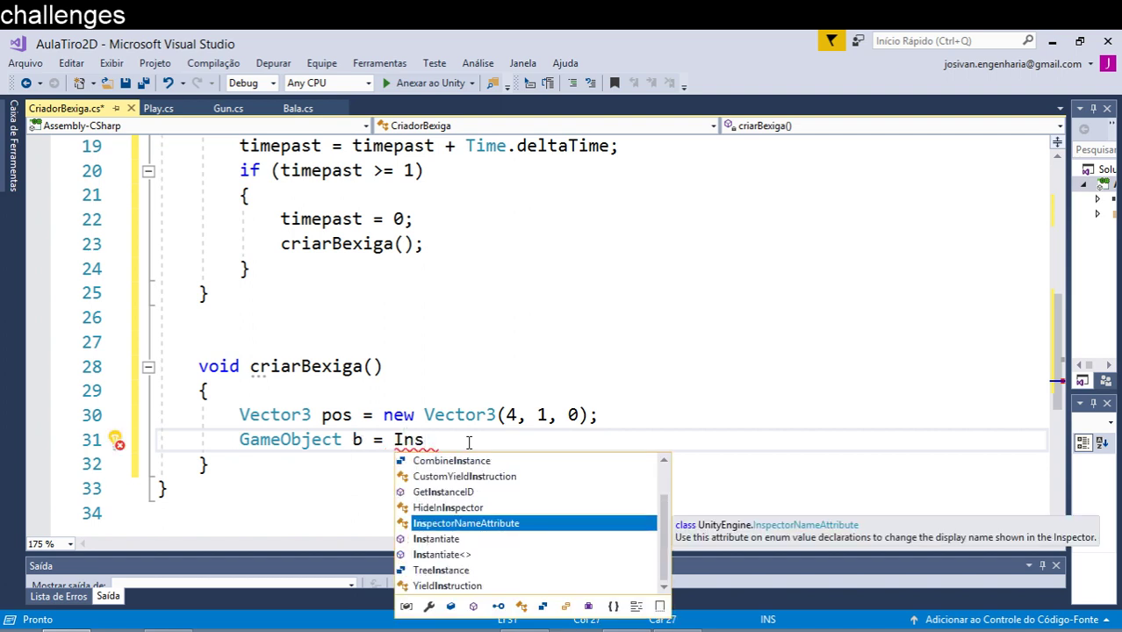
pyautogui.write('t')
pyautogui.press('Tab')
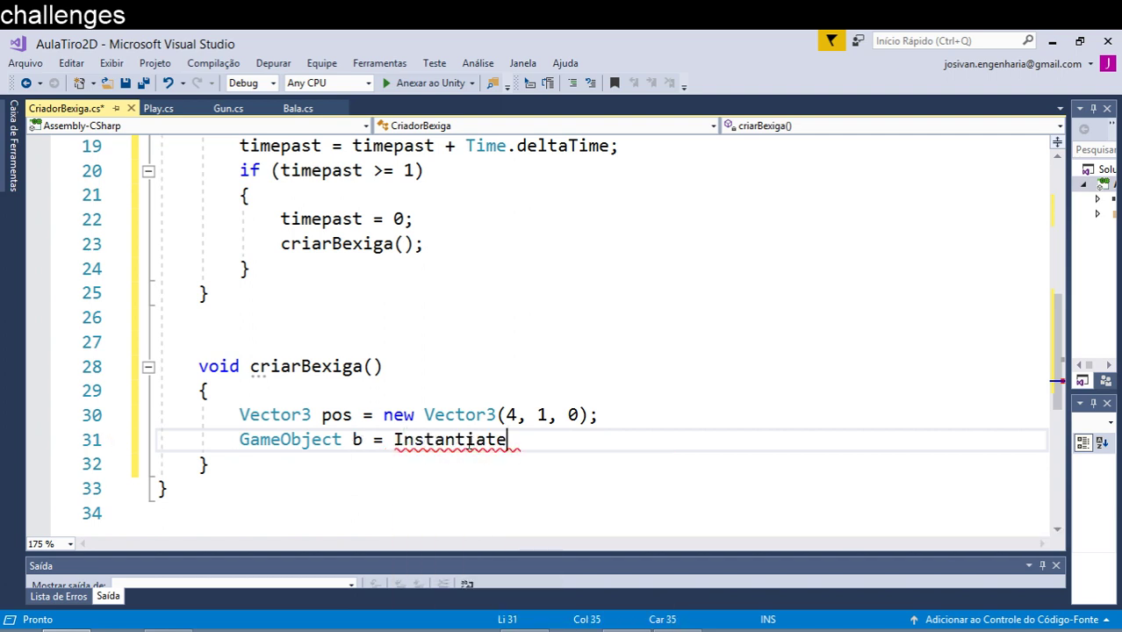
pyautogui.write('()')
pyautogui.press('Left')
pyautogui.write('be')
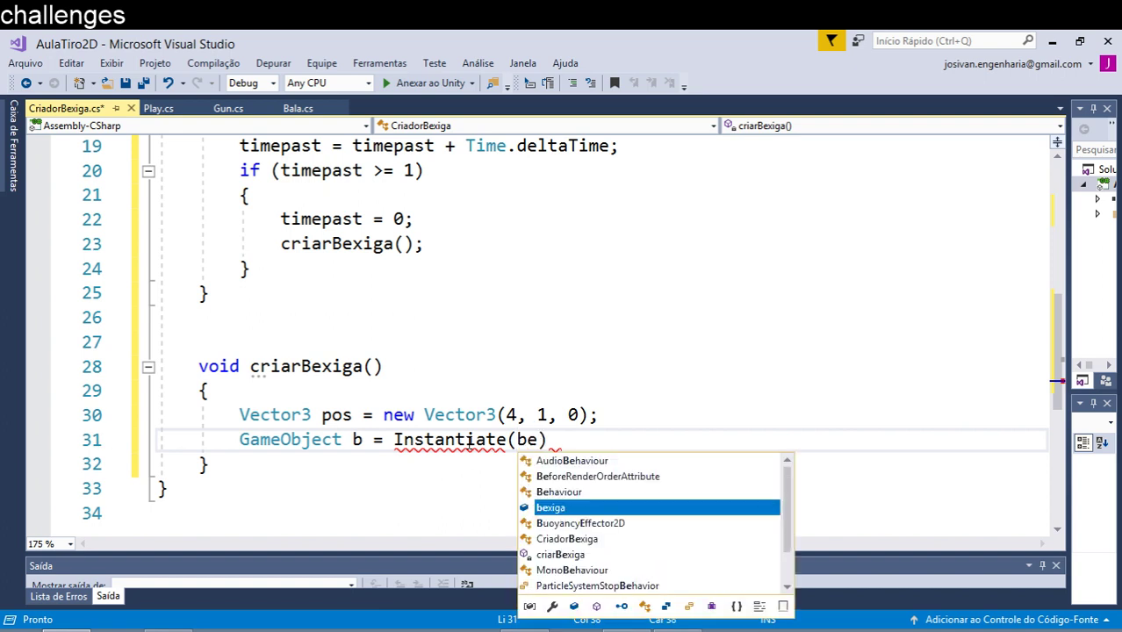
pyautogui.write('xiga')
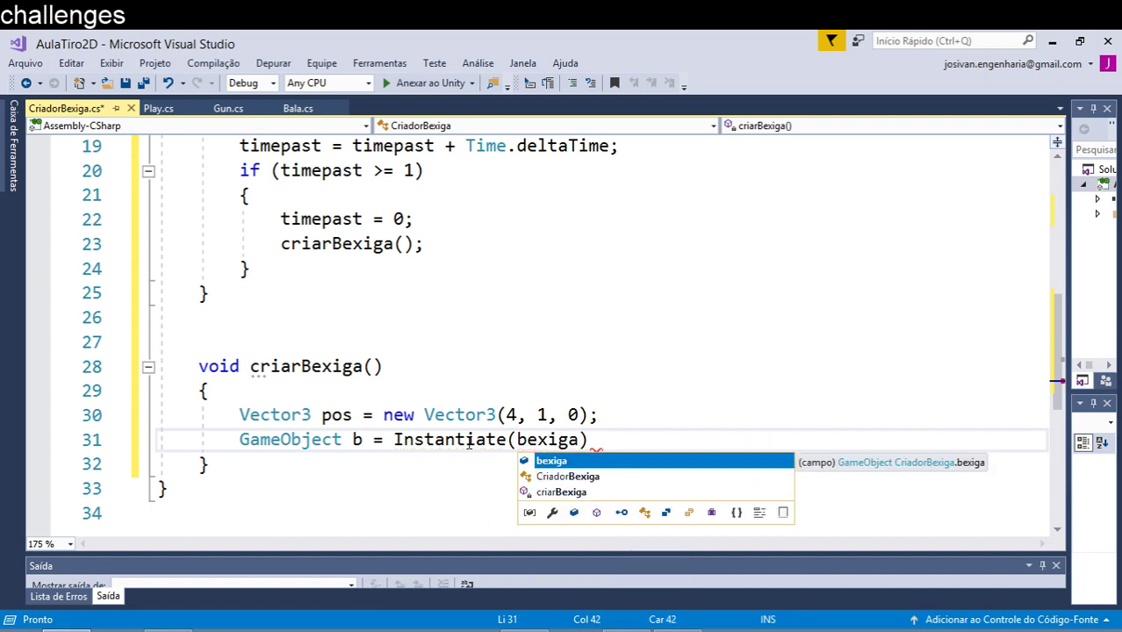
pyautogui.write(', ')
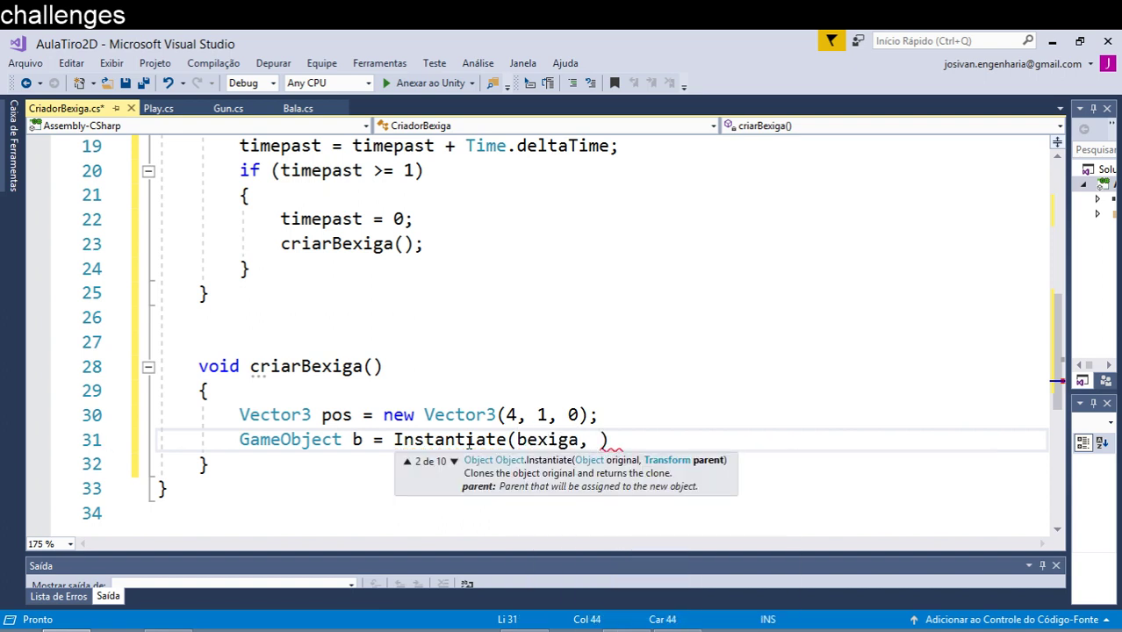
pyautogui.write('p')
pyautogui.write('os')
pyautogui.click(449, 389)
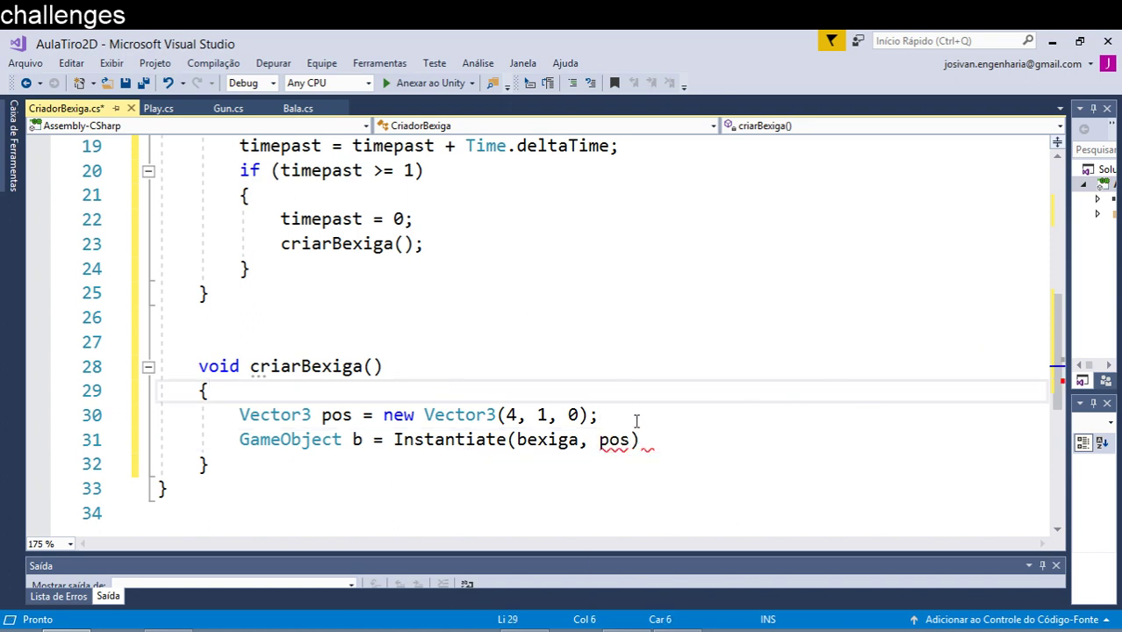
pyautogui.moveTo(695, 422); pyautogui.dragTo(244, 406)
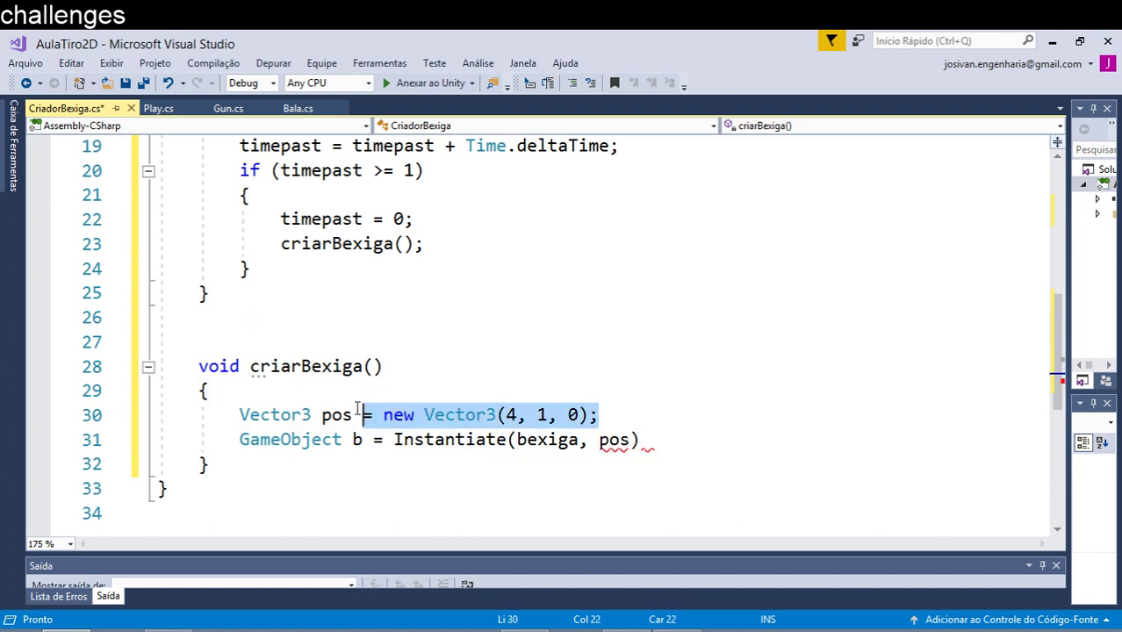
pyautogui.click(609, 440)
pyautogui.click(634, 442)
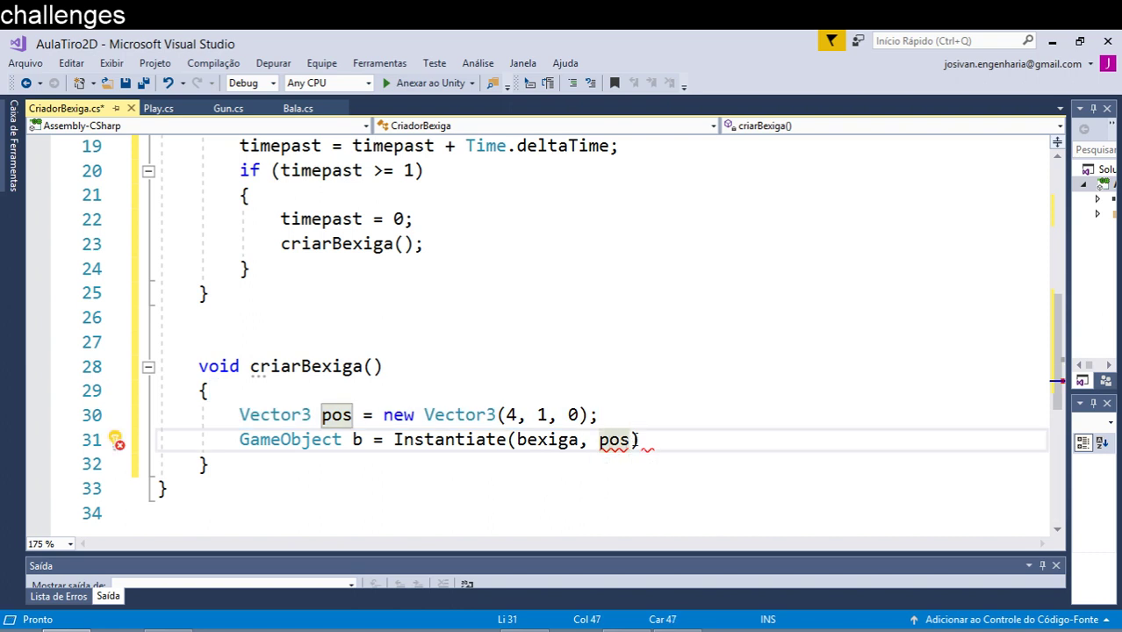
pyautogui.write(', Qua')
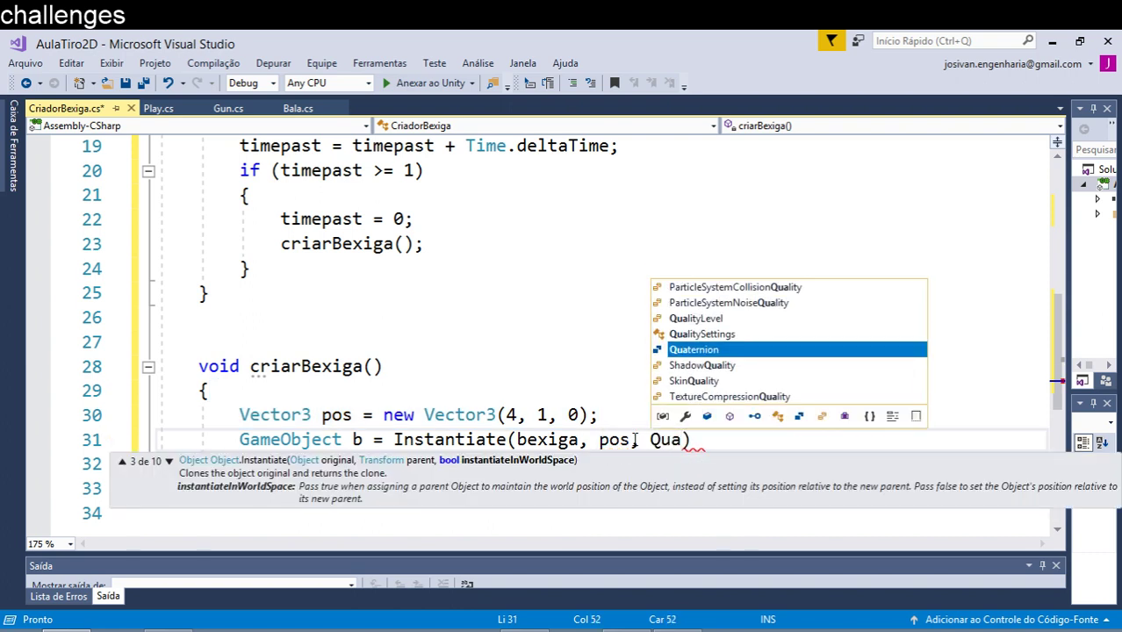
pyautogui.press('Tab')
pyautogui.write('.')
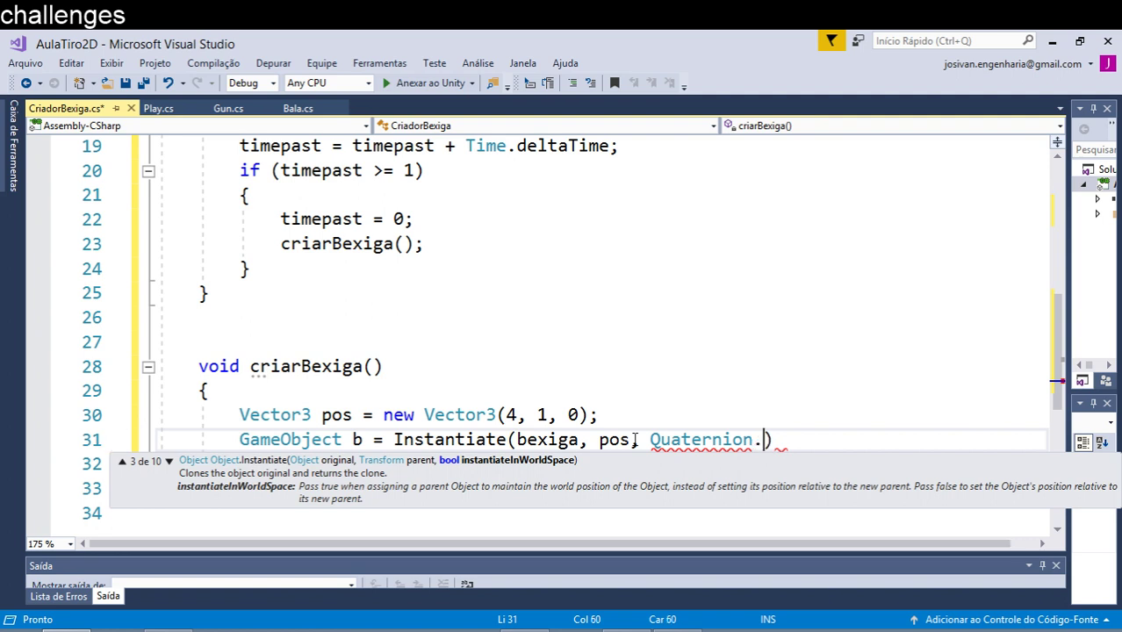
pyautogui.write('i')
pyautogui.press('Tab')
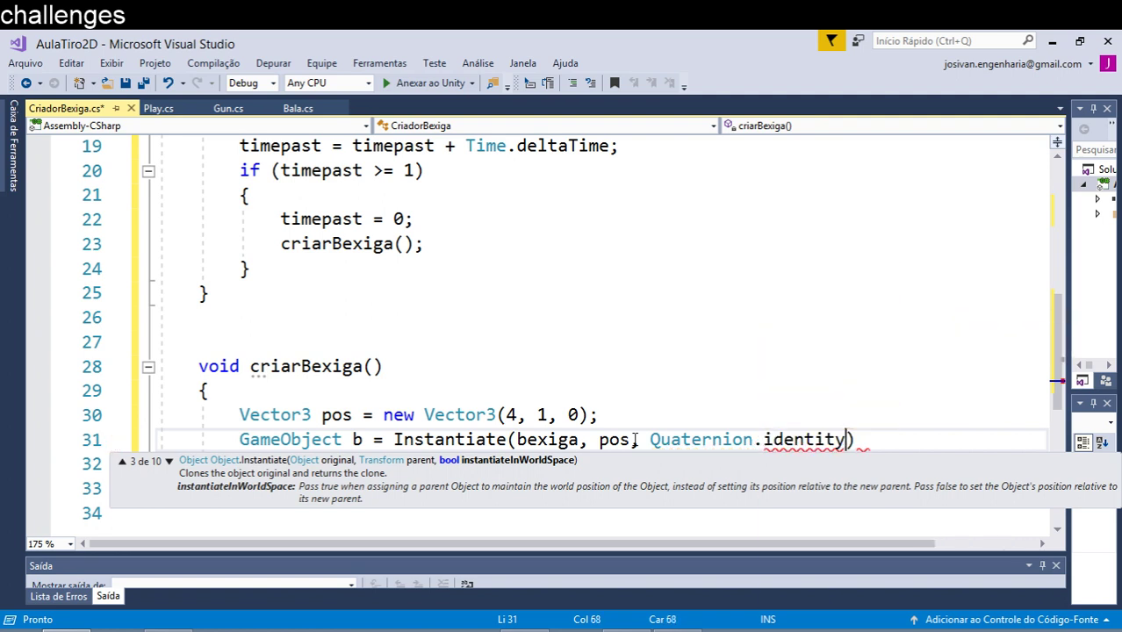
pyautogui.write(')')
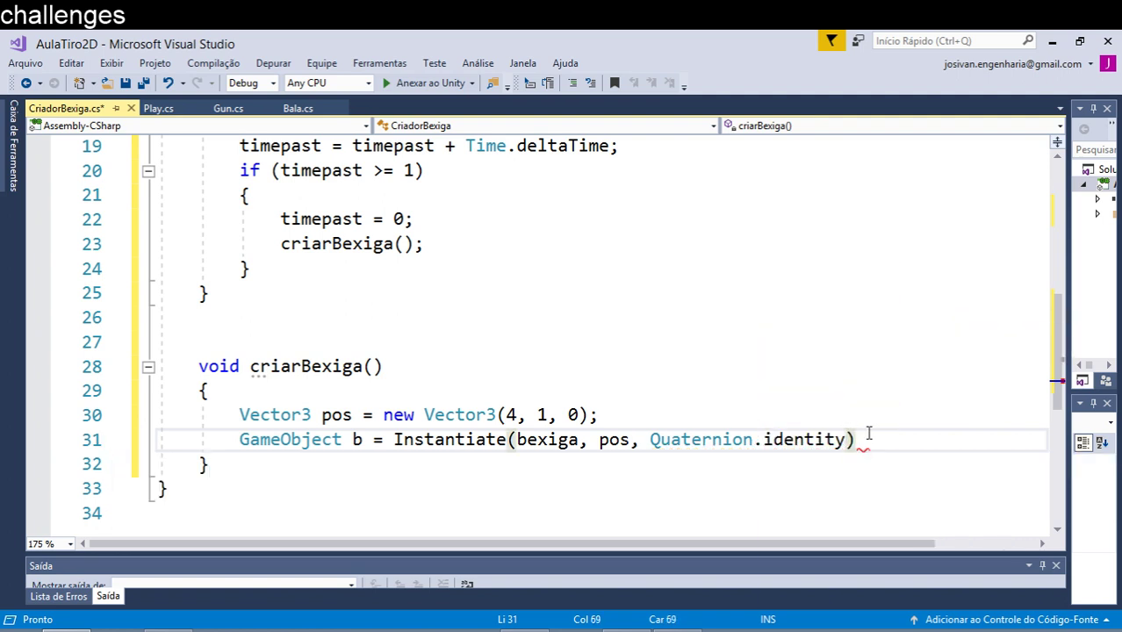
pyautogui.write(';')
pyautogui.scroll(2, 346, 331)
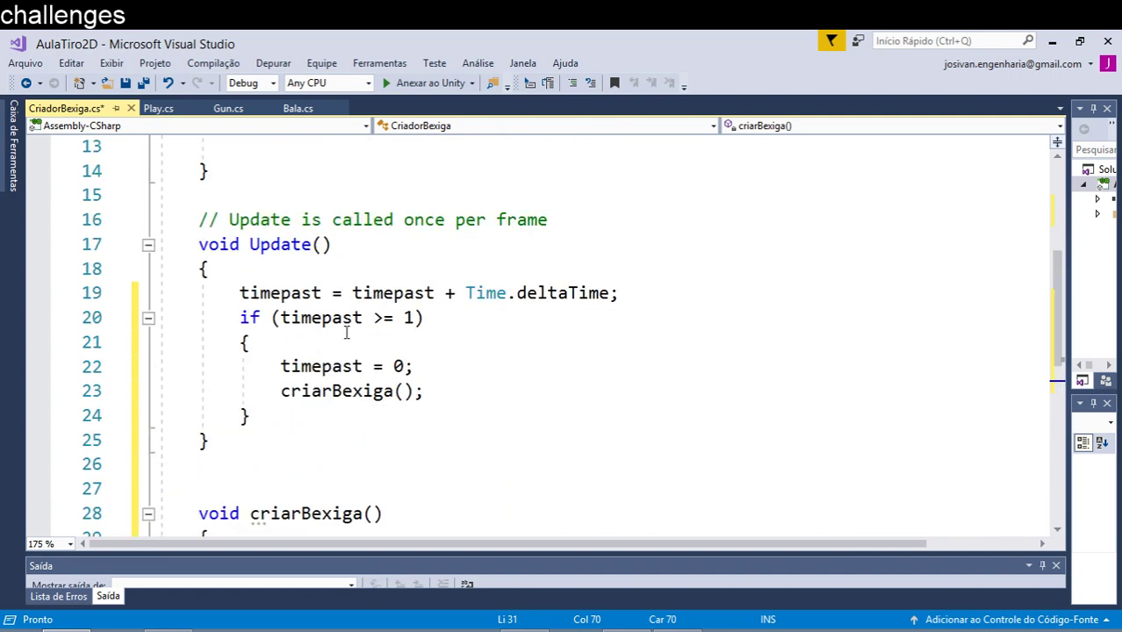
pyautogui.scroll(-2, 351, 348)
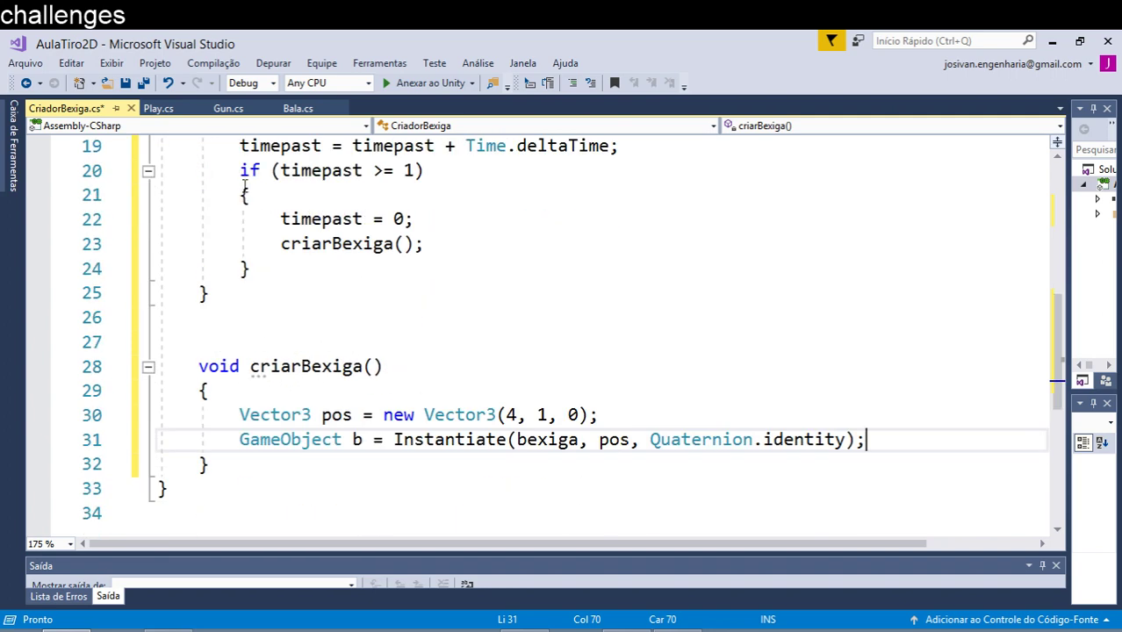
pyautogui.scroll(3, 237, 175)
pyautogui.scroll(3, 233, 173)
pyautogui.click(125, 83)
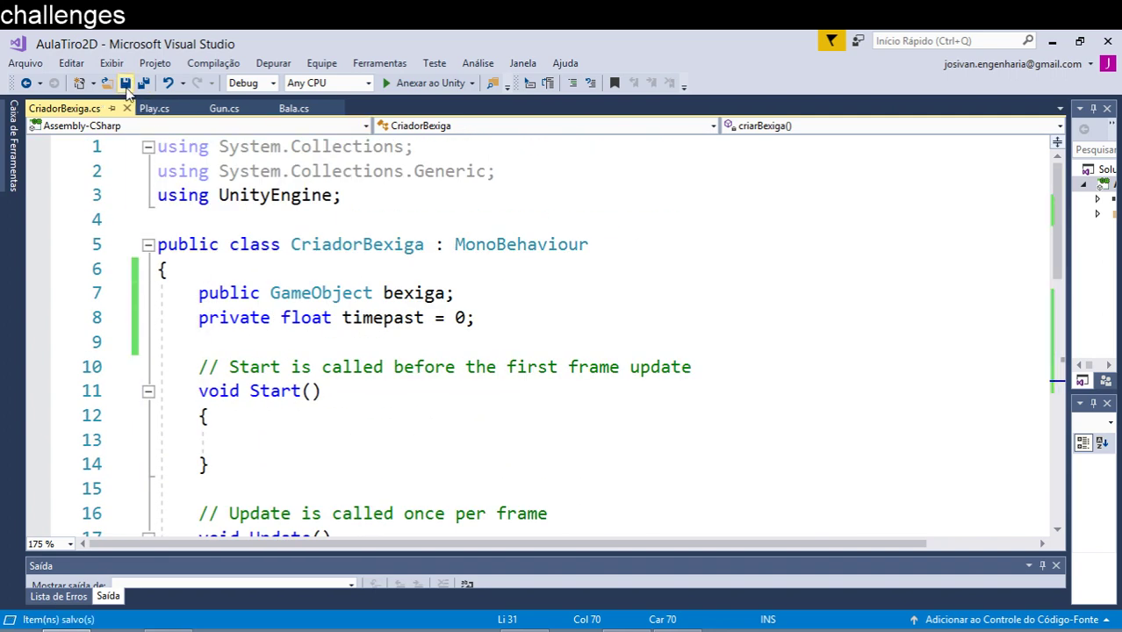
pyautogui.scroll(-3, 263, 175)
pyautogui.scroll(-1, 371, 314)
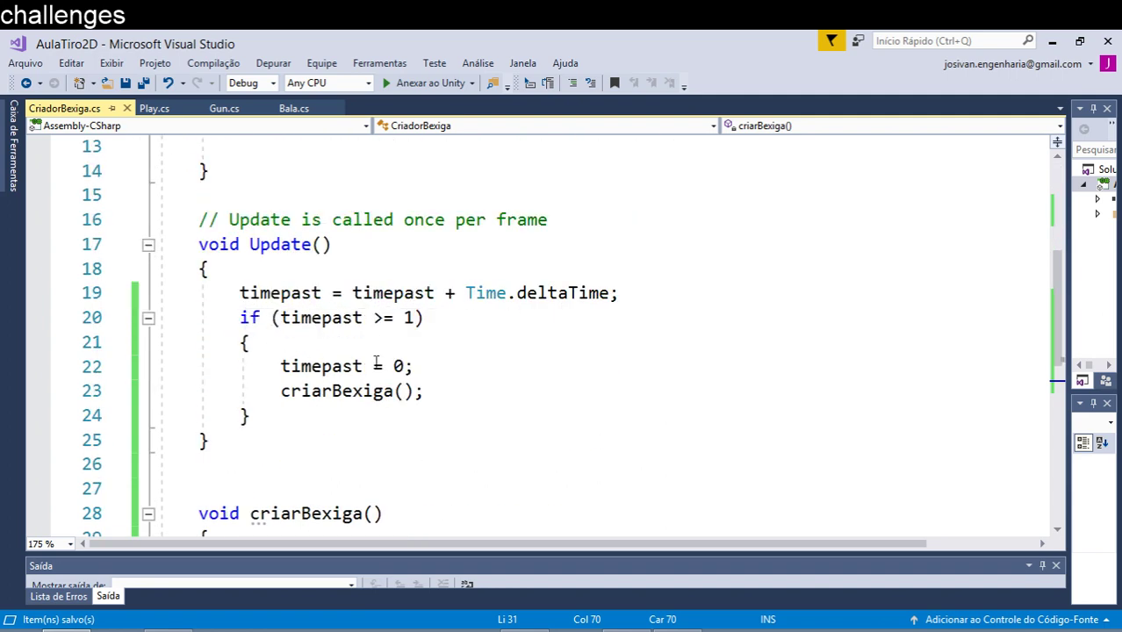
pyautogui.scroll(-2, 429, 371)
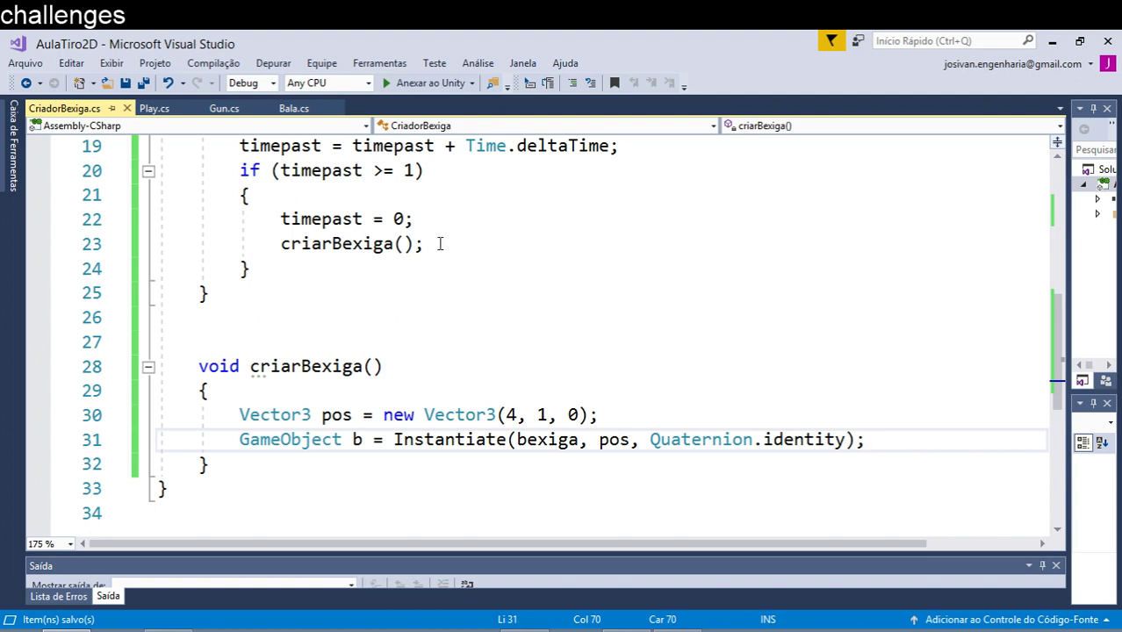
pyautogui.moveTo(240, 415); pyautogui.dragTo(625, 410)
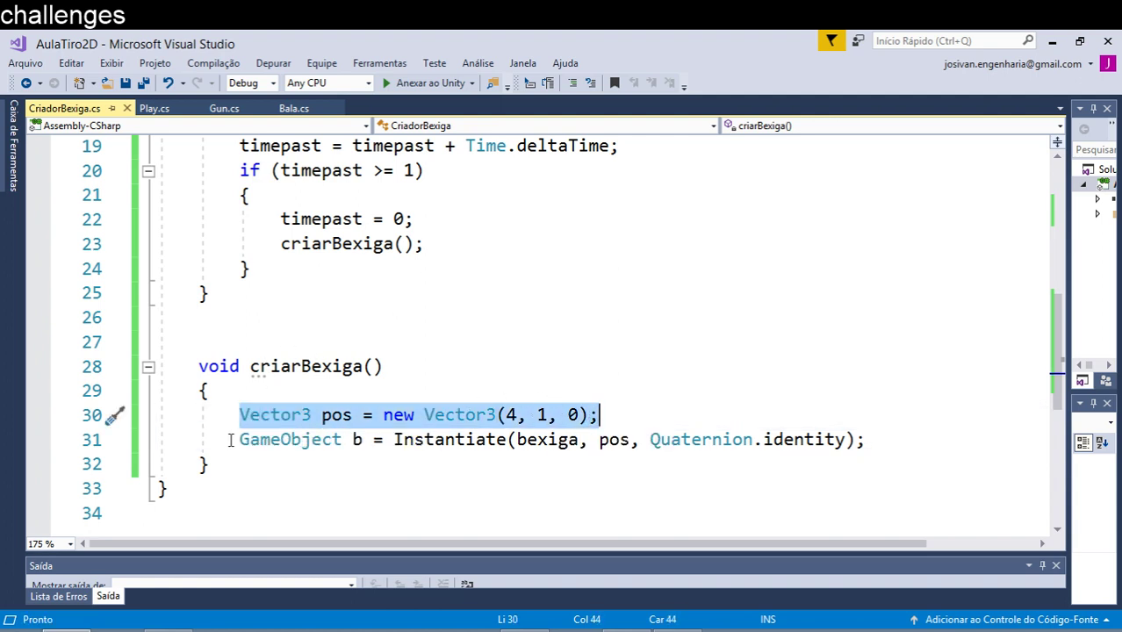
pyautogui.doubleClick(461, 439)
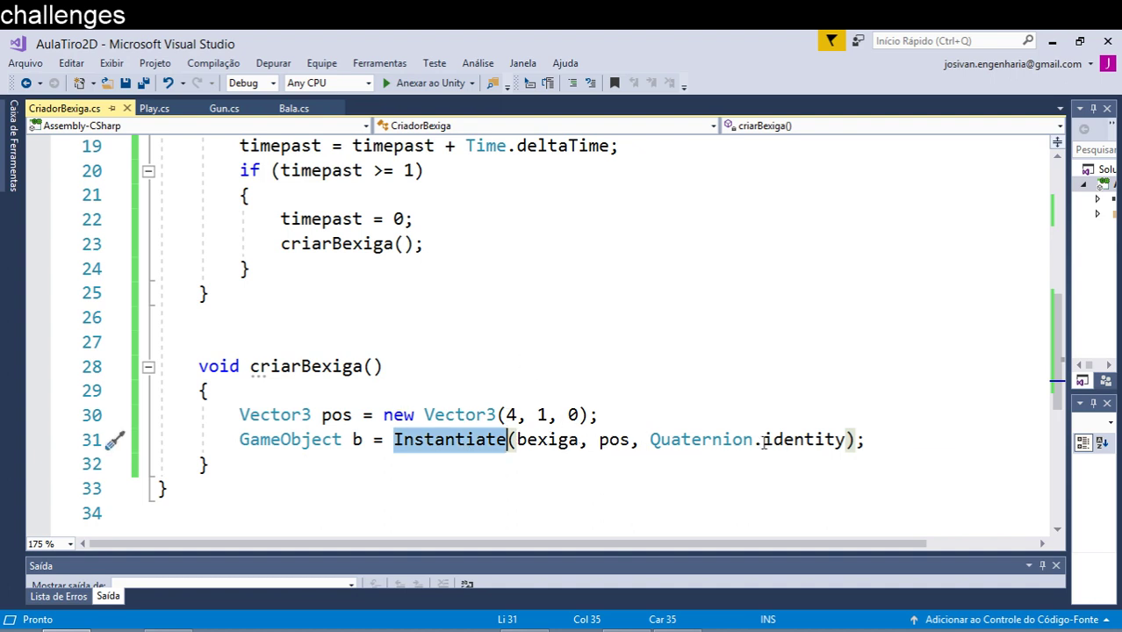
pyautogui.scroll(5, 760, 429)
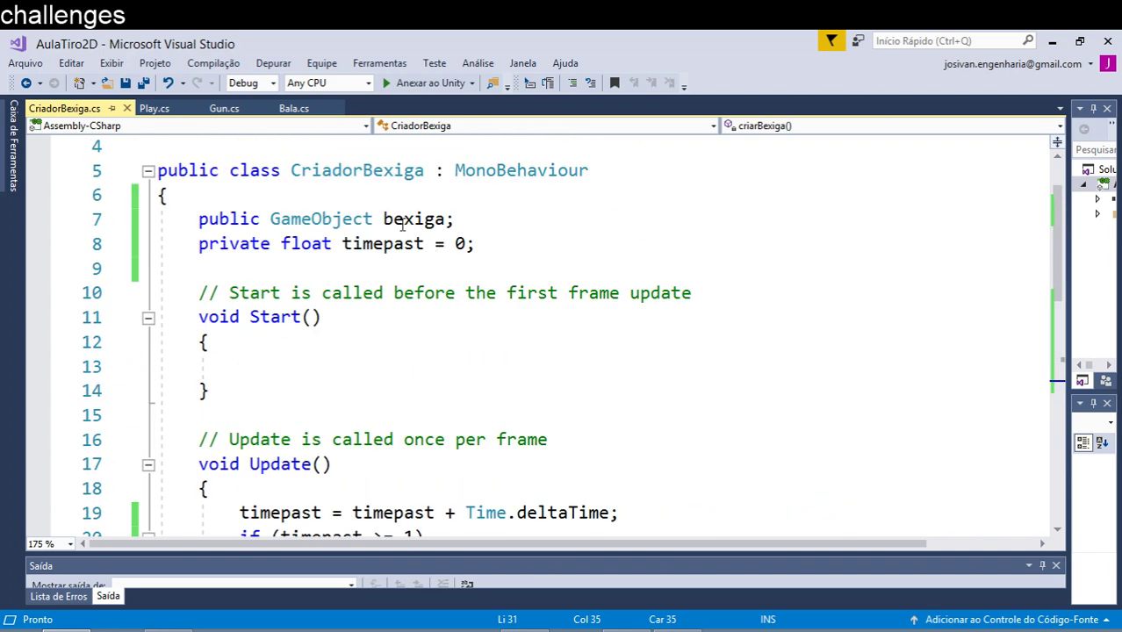
pyautogui.scroll(-3, 430, 235)
pyautogui.scroll(-2, 430, 235)
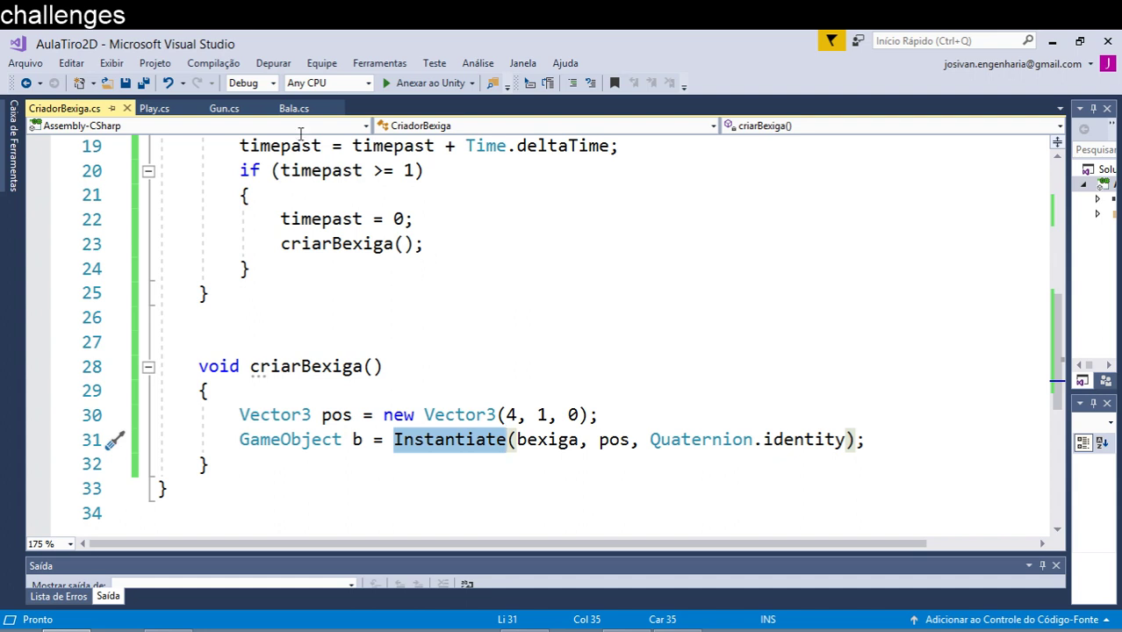
pyautogui.click(126, 83)
# Step: Stop the game and drop the CriadorBexiga script onto gobj_gerenciadorBexiga
pyautogui.hotkey('alt', 'Tab')
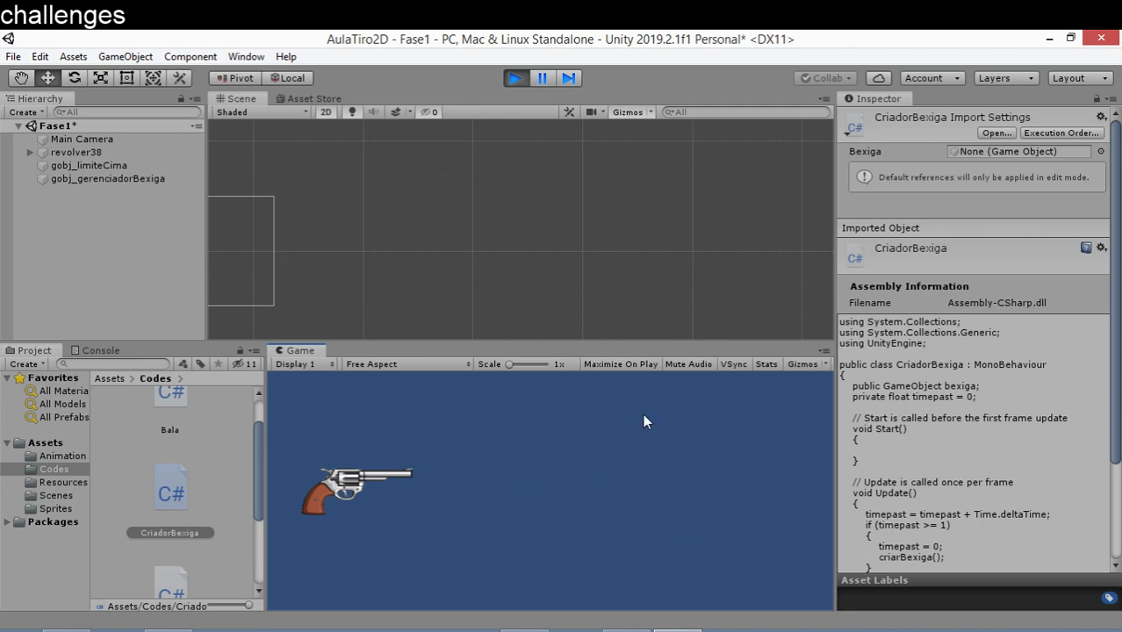
pyautogui.click(511, 84)
pyautogui.click(130, 177)
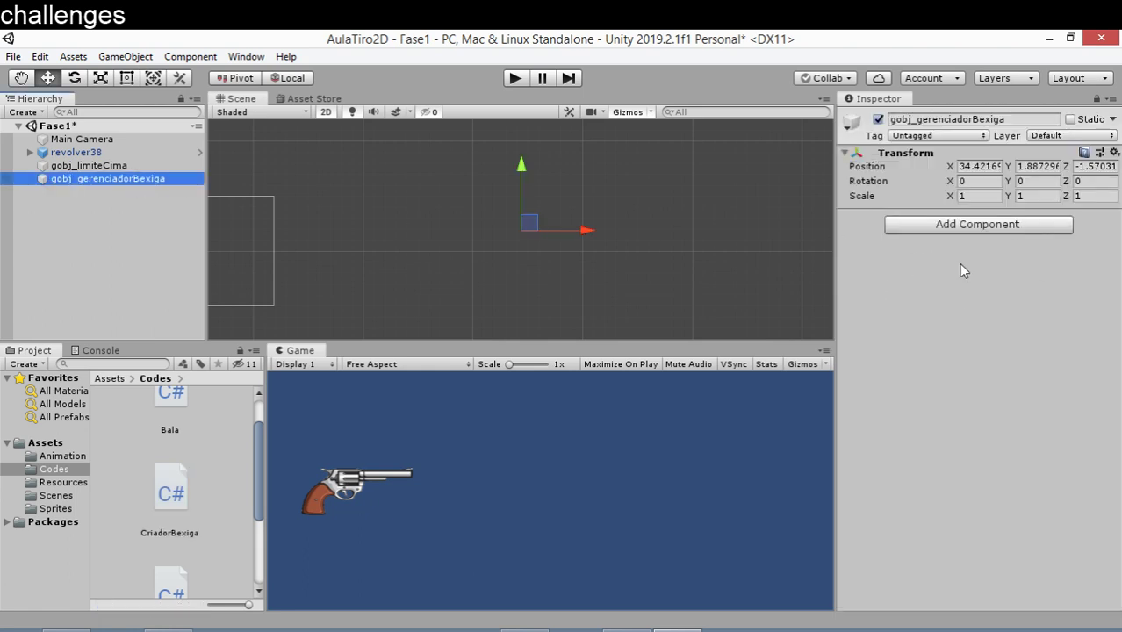
pyautogui.moveTo(180, 497); pyautogui.dragTo(127, 184)
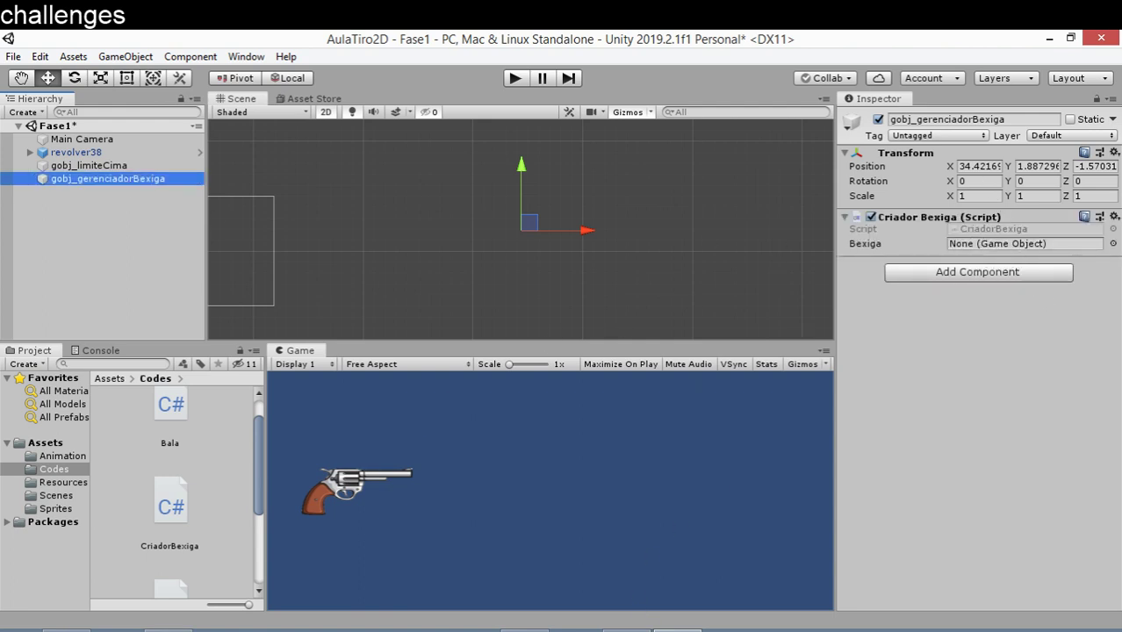
# Step: Review the public bexiga field declaration in CriadorBexiga.cs
pyautogui.hotkey('alt', 'Tab')
pyautogui.scroll(6, 374, 303)
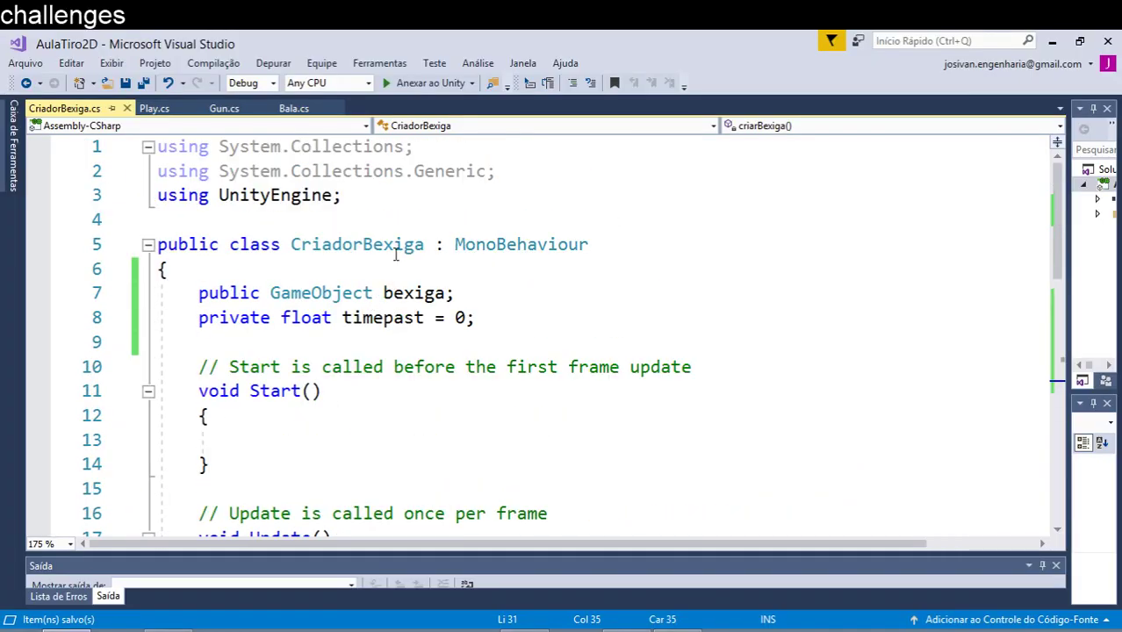
pyautogui.click(412, 295)
pyautogui.doubleClick(416, 299)
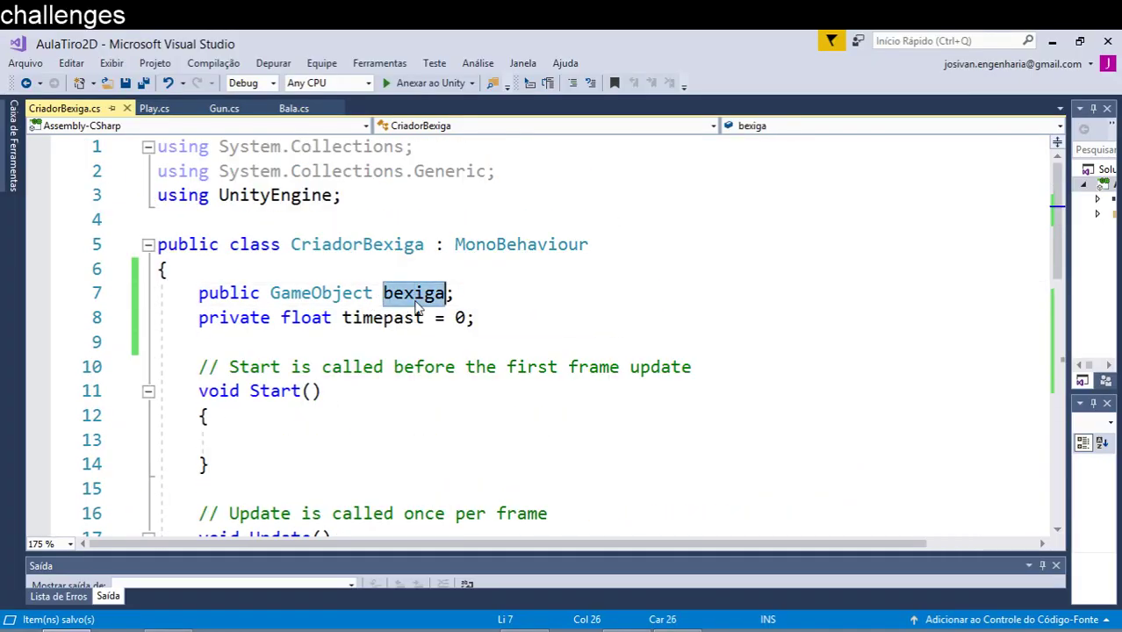
pyautogui.click(418, 302)
pyautogui.click(686, 630)
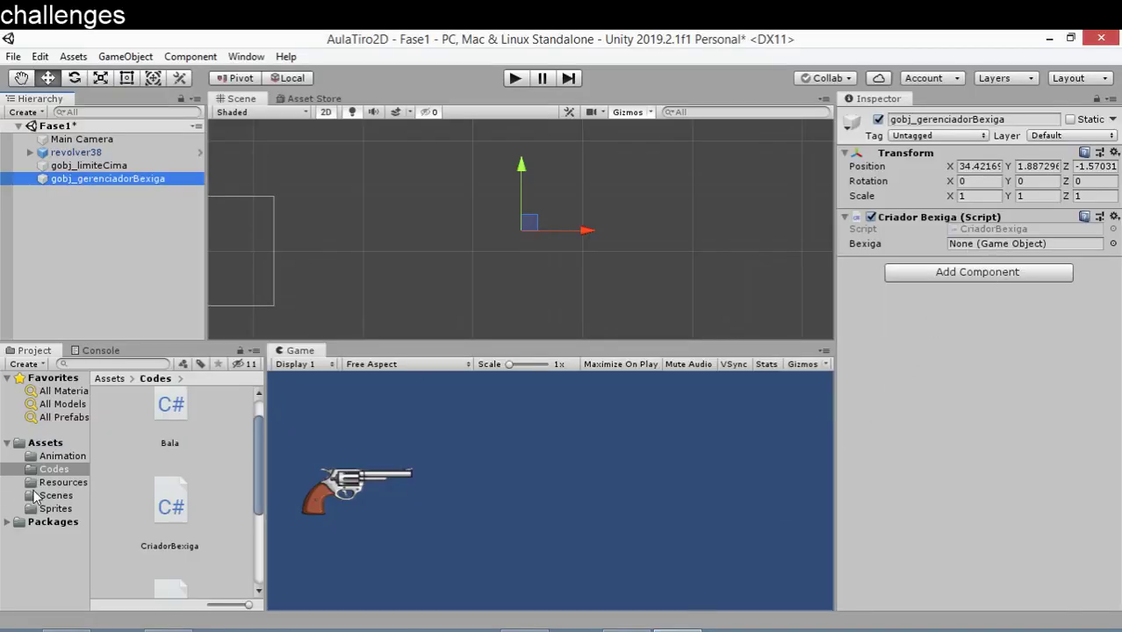
# Step: Put the baloon prefab from Resources into the Bexiga slot and play-test balloon spawning
pyautogui.click(68, 483)
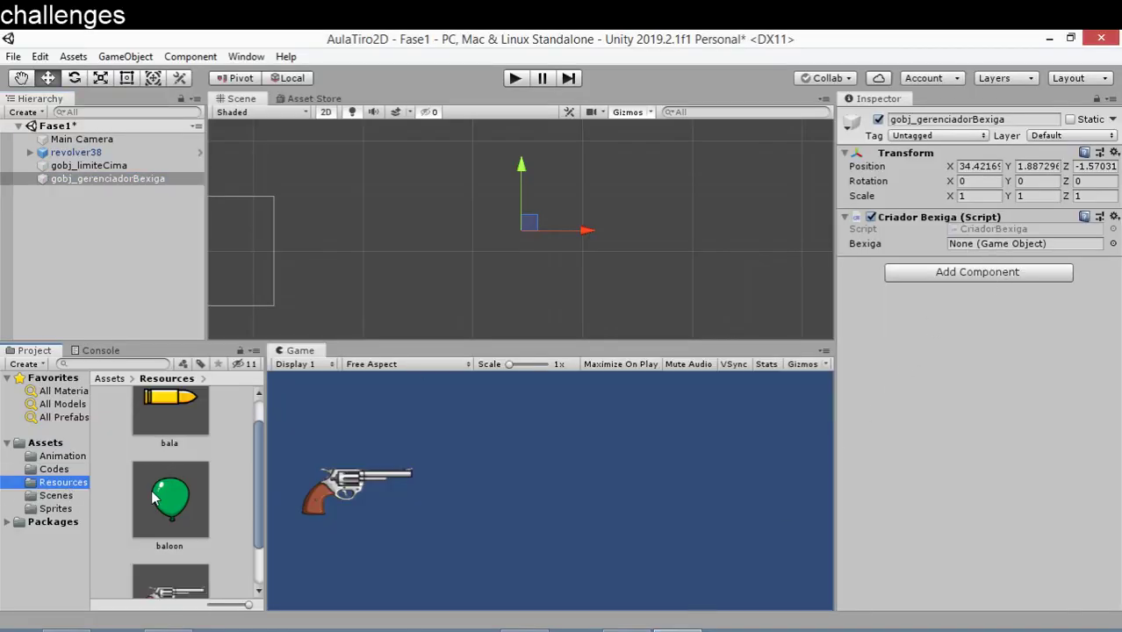
pyautogui.moveTo(154, 497); pyautogui.dragTo(997, 244)
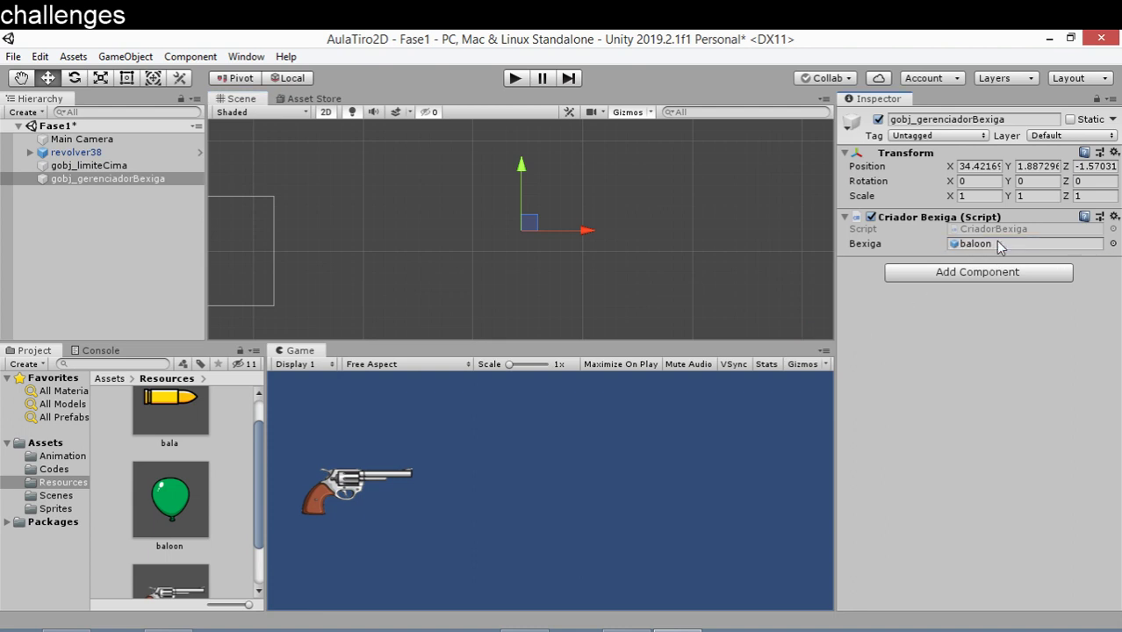
pyautogui.click(518, 81)
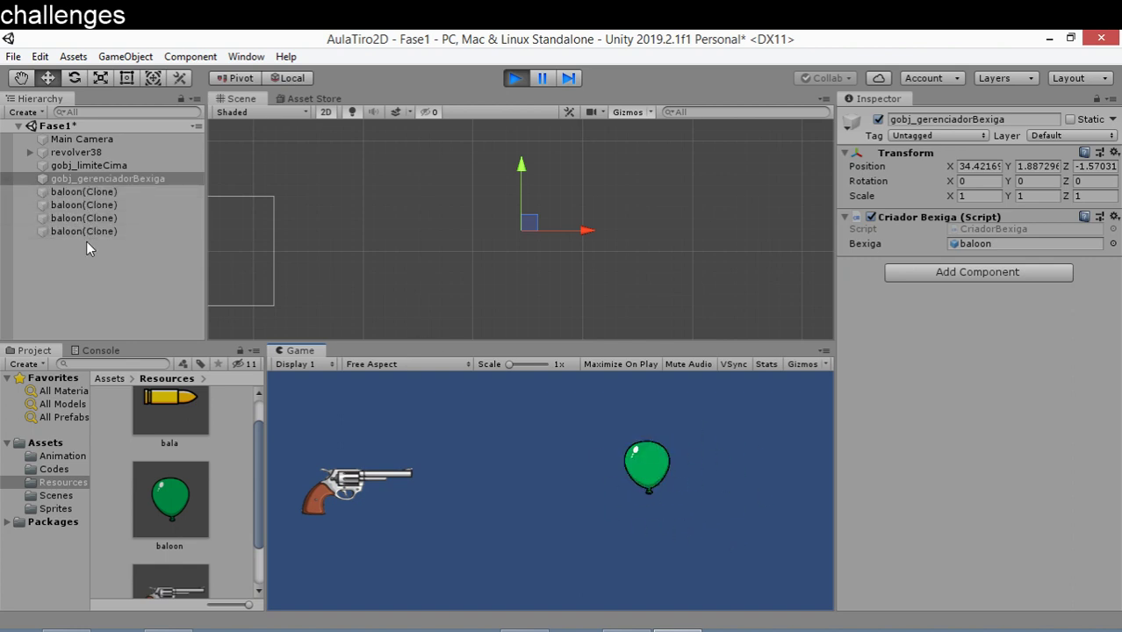
pyautogui.press('space')
pyautogui.press('space')
pyautogui.click(520, 81)
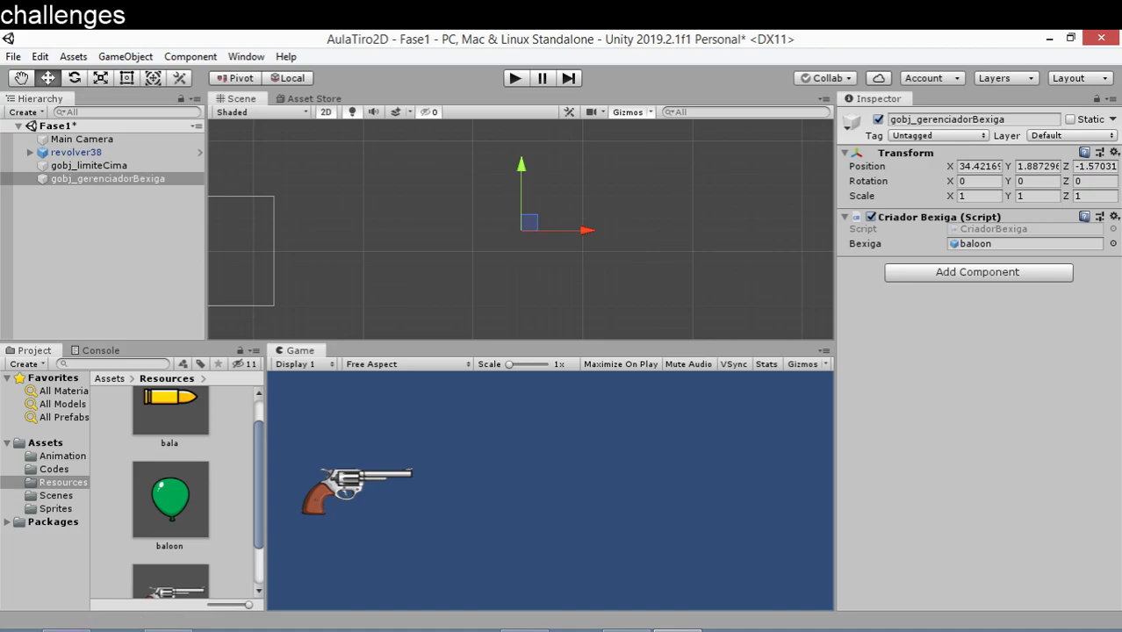
pyautogui.hotkey('alt', 'Tab')
pyautogui.scroll(-4, 479, 375)
# Step: Replace the spawn position's fixed y value 1 with a Random.Range call taking -2, 2
pyautogui.scroll(-4, 492, 370)
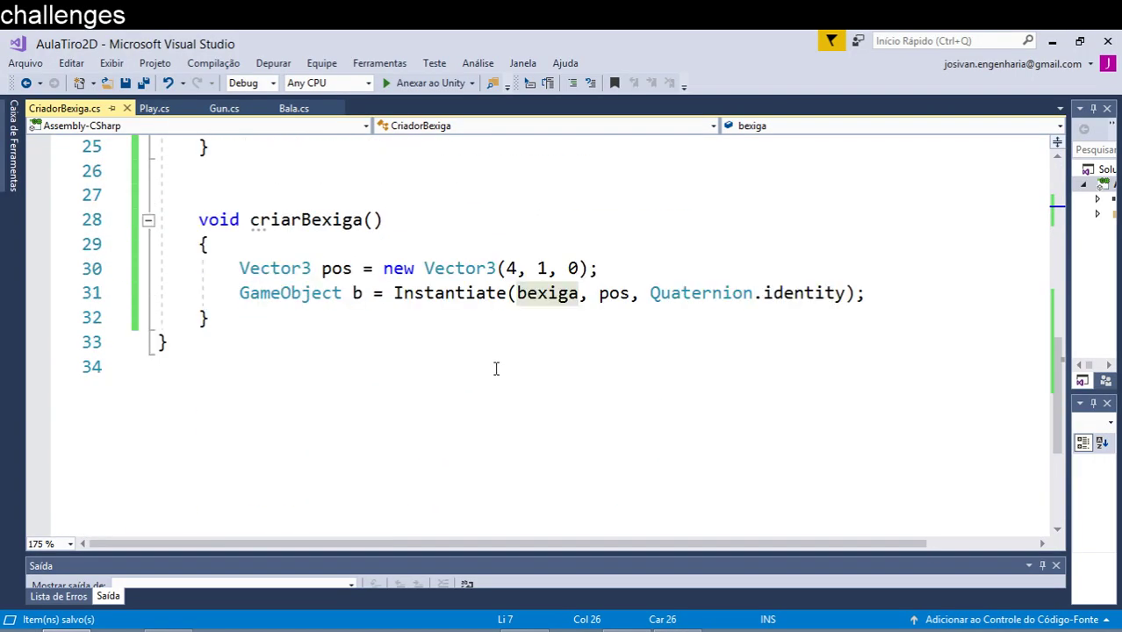
pyautogui.click(506, 268)
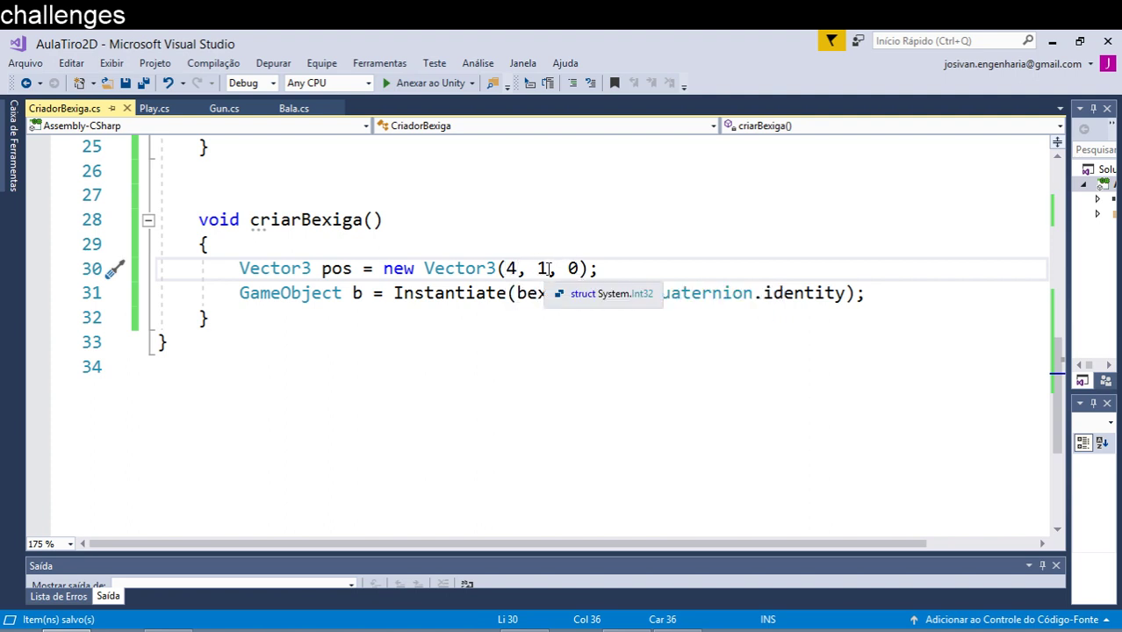
pyautogui.click(545, 268)
pyautogui.press('BackSpace')
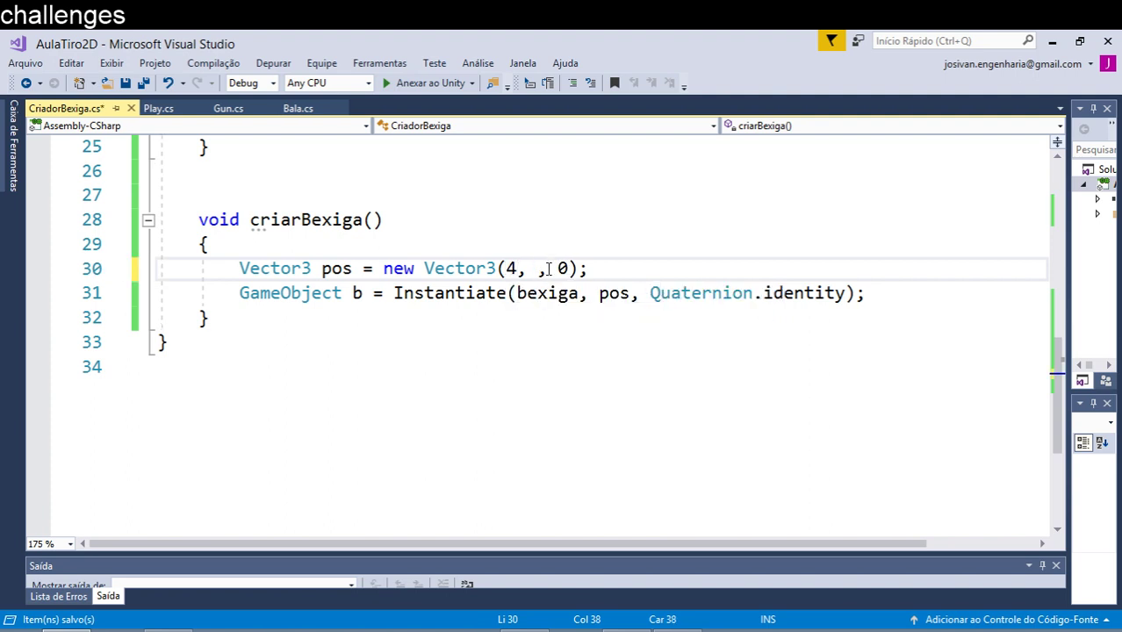
pyautogui.write('Ran')
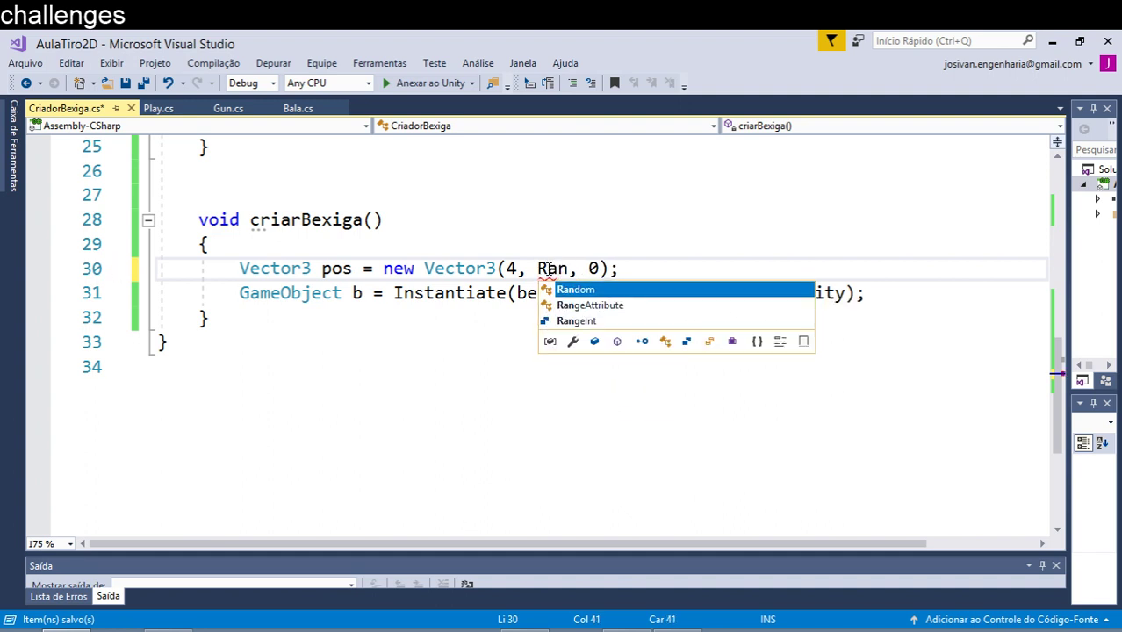
pyautogui.write('dom')
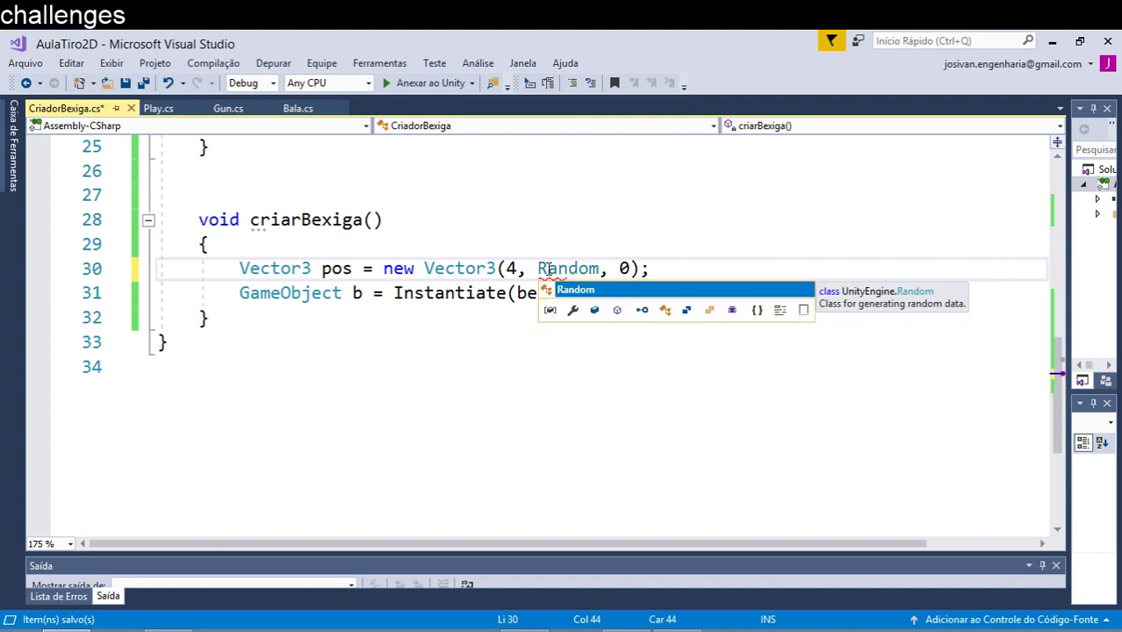
pyautogui.write('.ran')
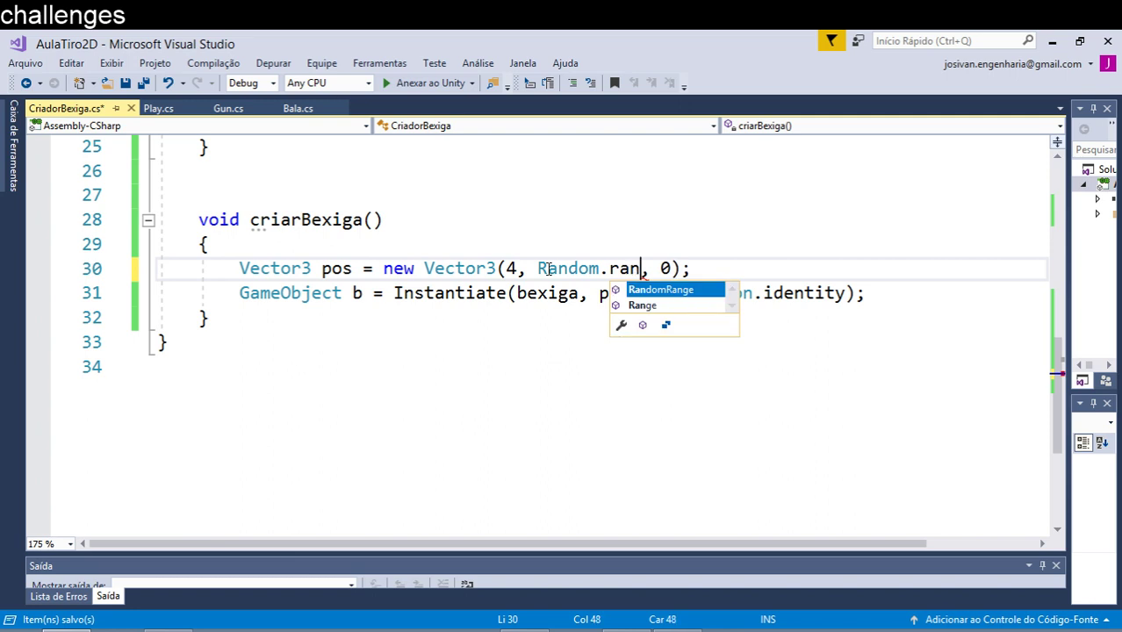
pyautogui.press('Tab')
pyautogui.write('()')
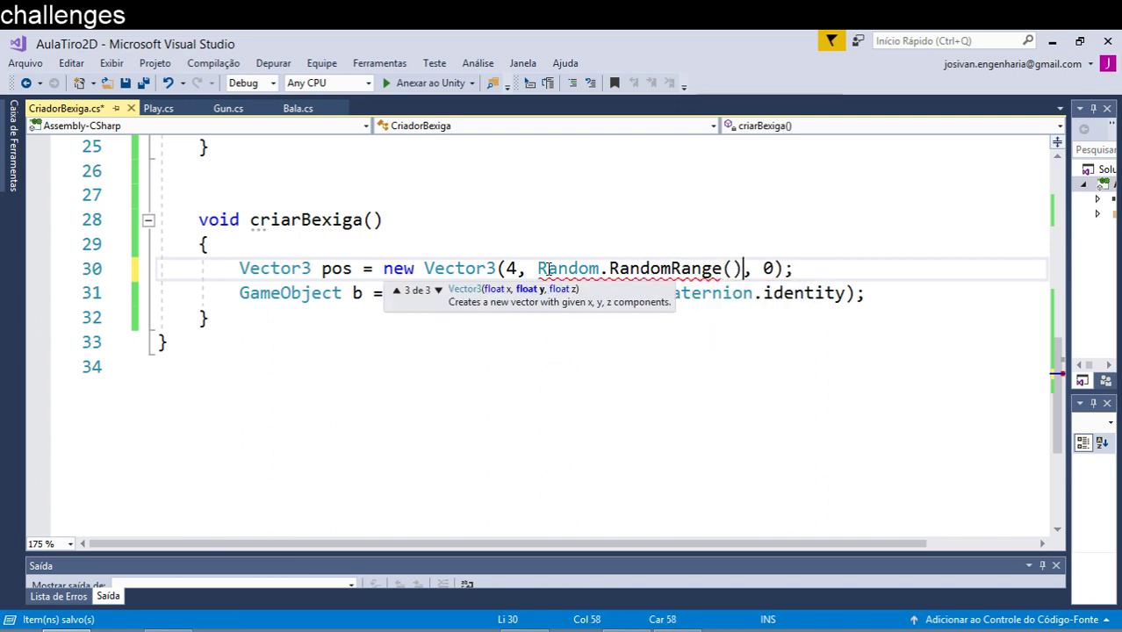
pyautogui.press('Left')
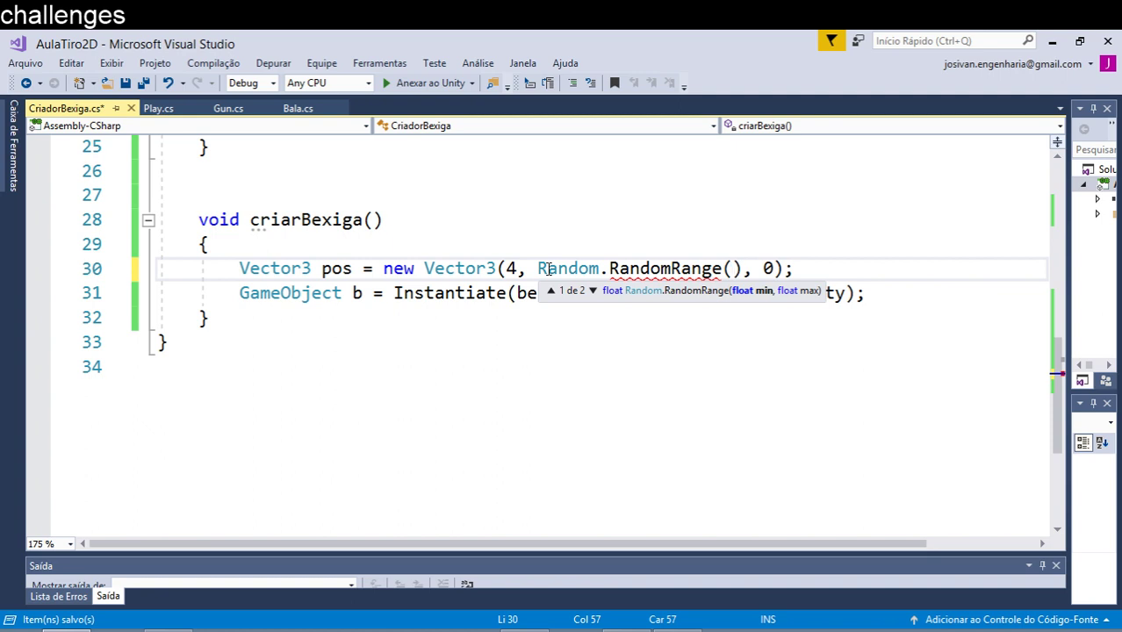
pyautogui.write('-2')
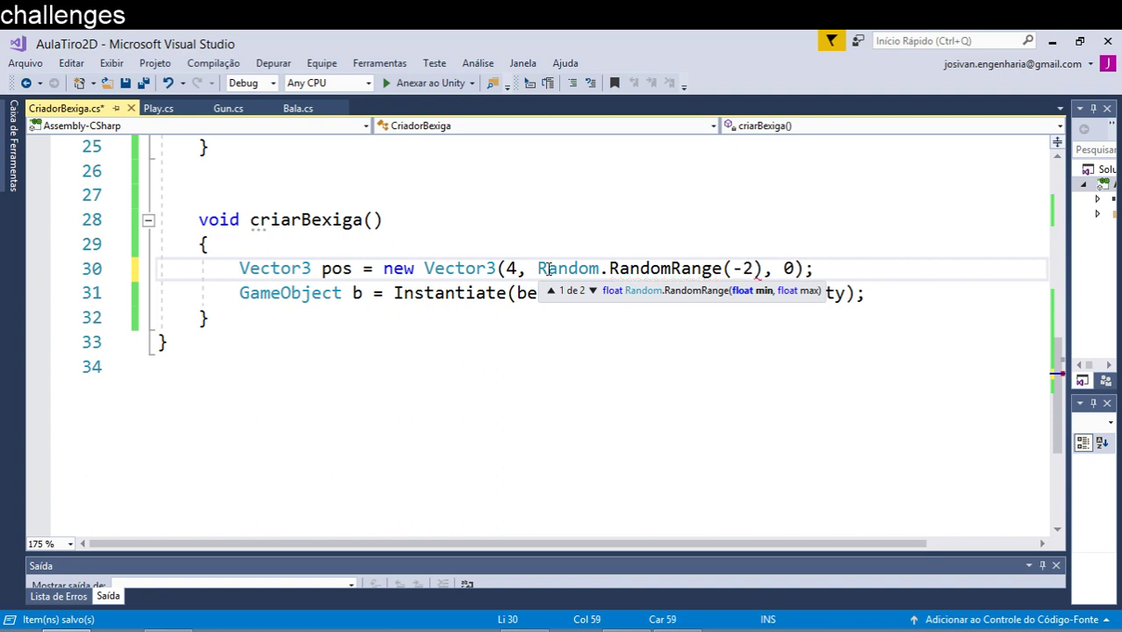
pyautogui.write(', 2')
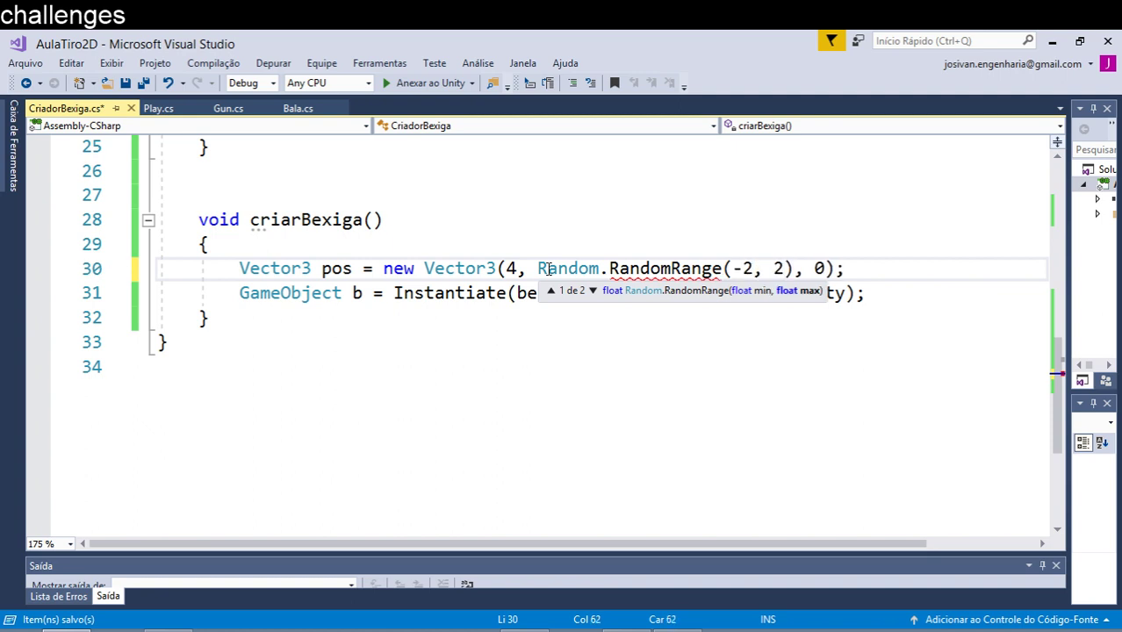
# Step: Trim the completed call name so it reads Random.Range(-2, 2)
pyautogui.click(598, 321)
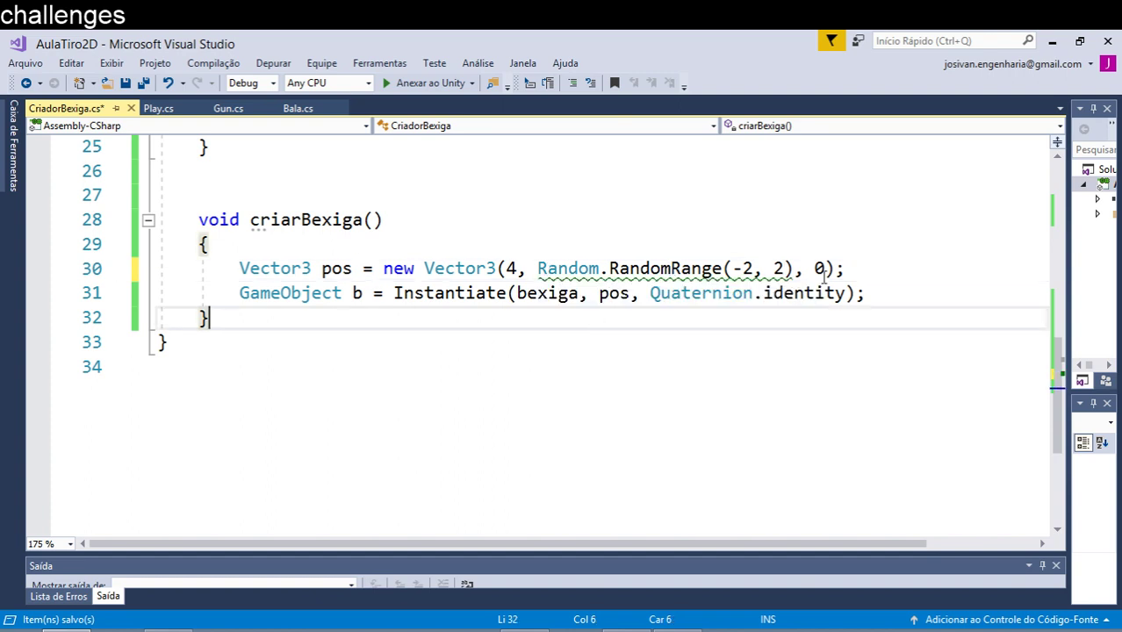
pyautogui.click(794, 269)
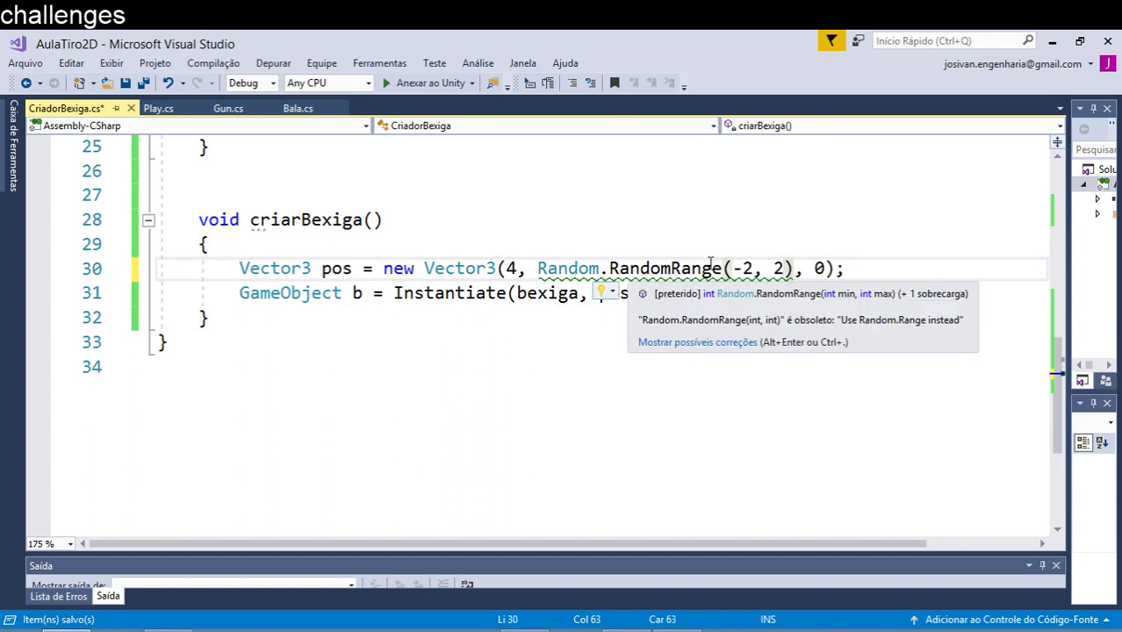
pyautogui.moveTo(608, 272)
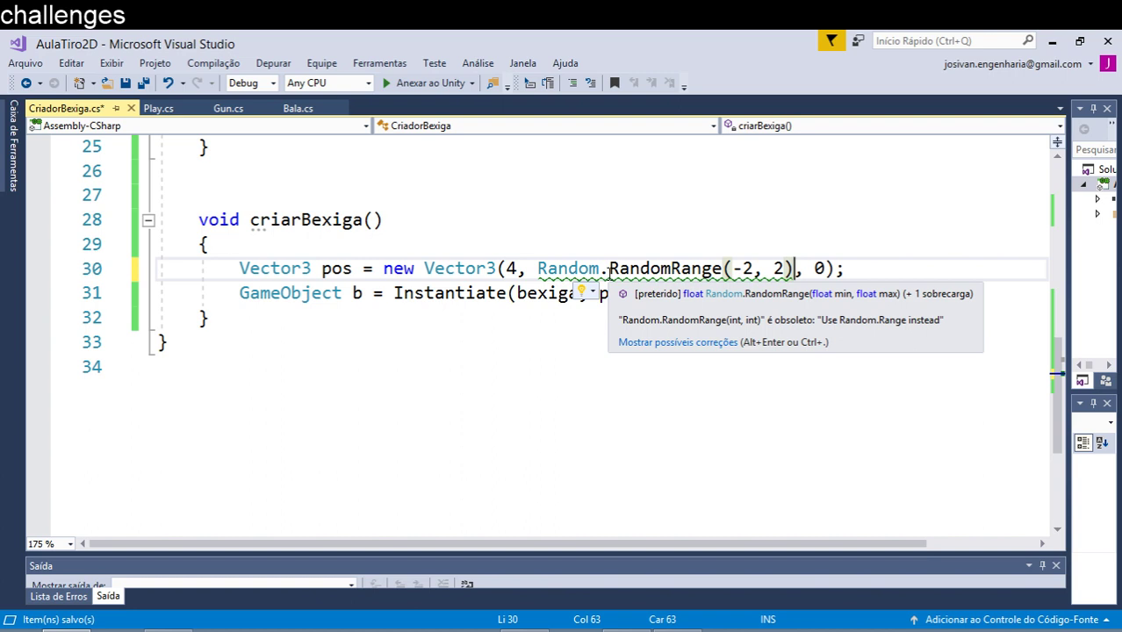
pyautogui.click(672, 269)
pyautogui.press('BackSpace')
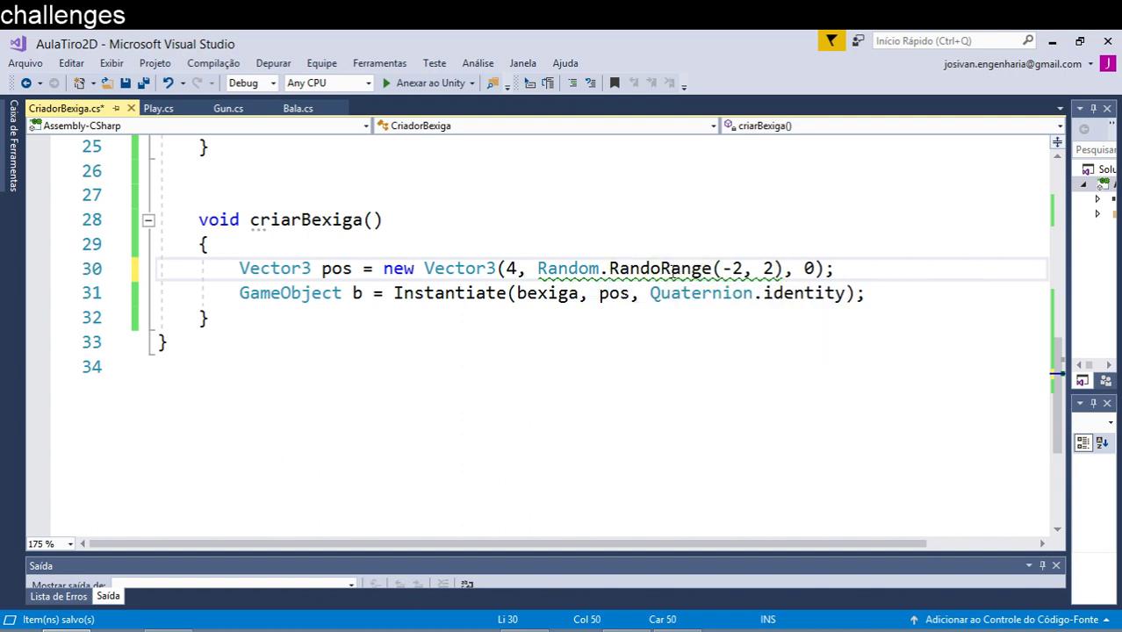
pyautogui.press('BackSpace')
pyautogui.press('BackSpace')
pyautogui.press('BackSpace')
pyautogui.press('BackSpace')
pyautogui.press('BackSpace')
# Step: Highlight Random.Range(-2, 2), the x value 4 and the z value 0 in the spawn position
pyautogui.moveTo(605, 269)
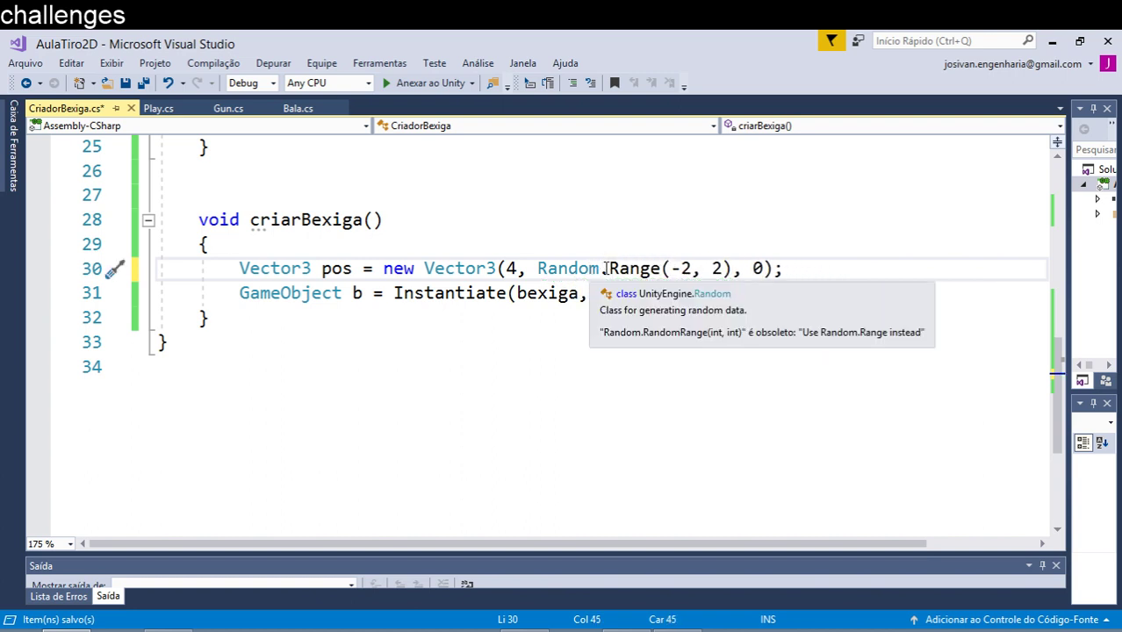
pyautogui.click(757, 234)
pyautogui.moveTo(538, 269); pyautogui.dragTo(728, 267)
pyautogui.click(507, 268)
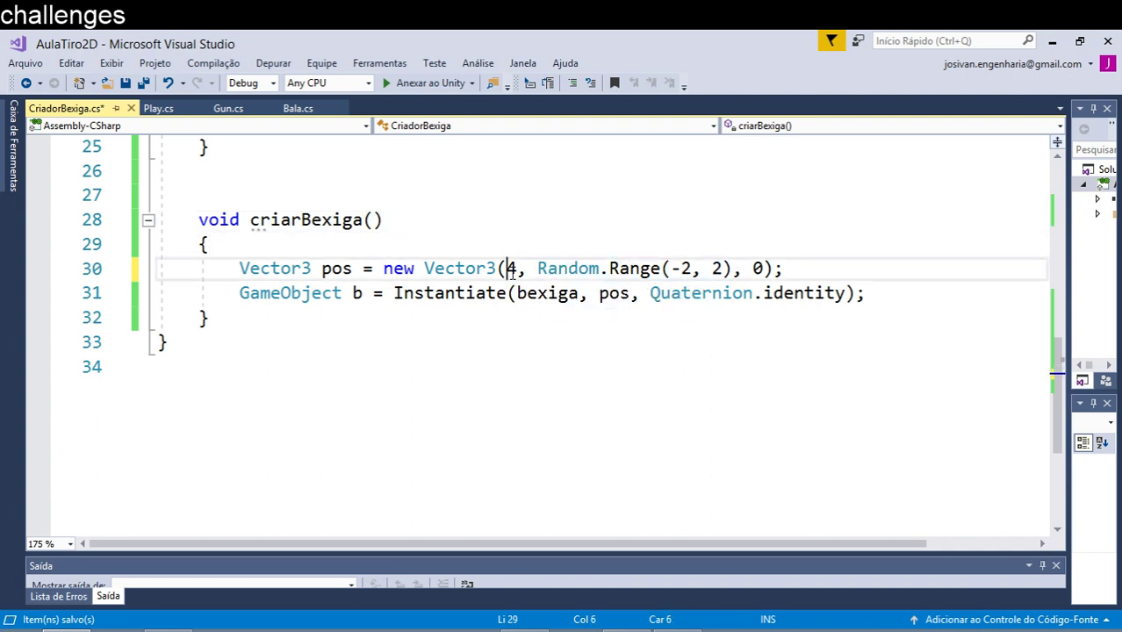
pyautogui.moveTo(506, 268); pyautogui.dragTo(518, 274)
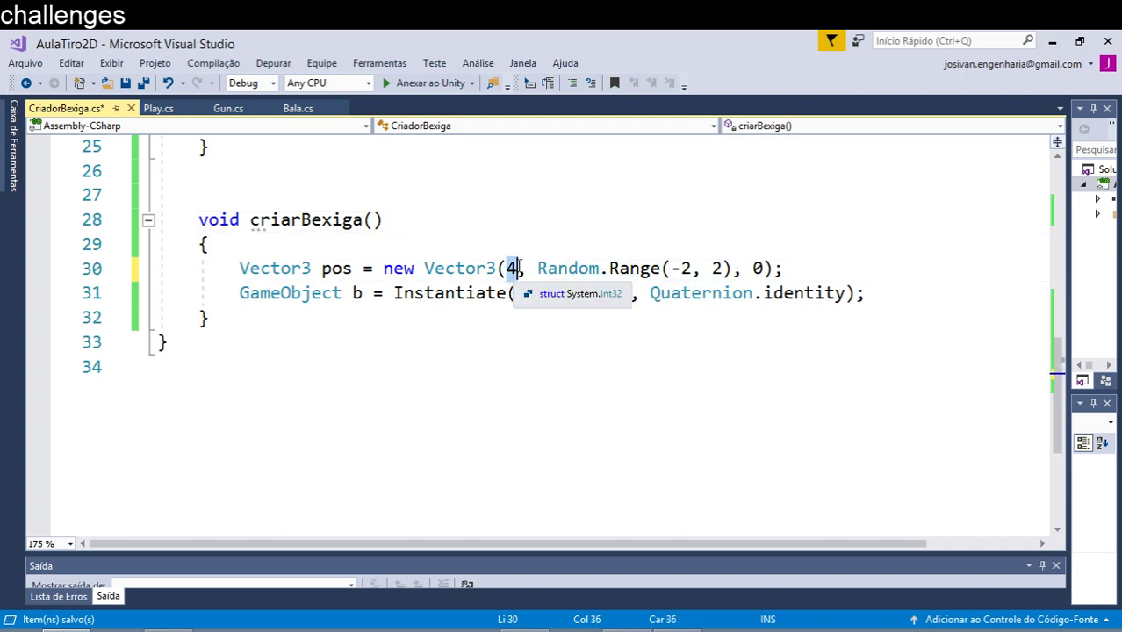
pyautogui.click(753, 268)
pyautogui.moveTo(753, 268); pyautogui.dragTo(765, 274)
pyautogui.press('Up')
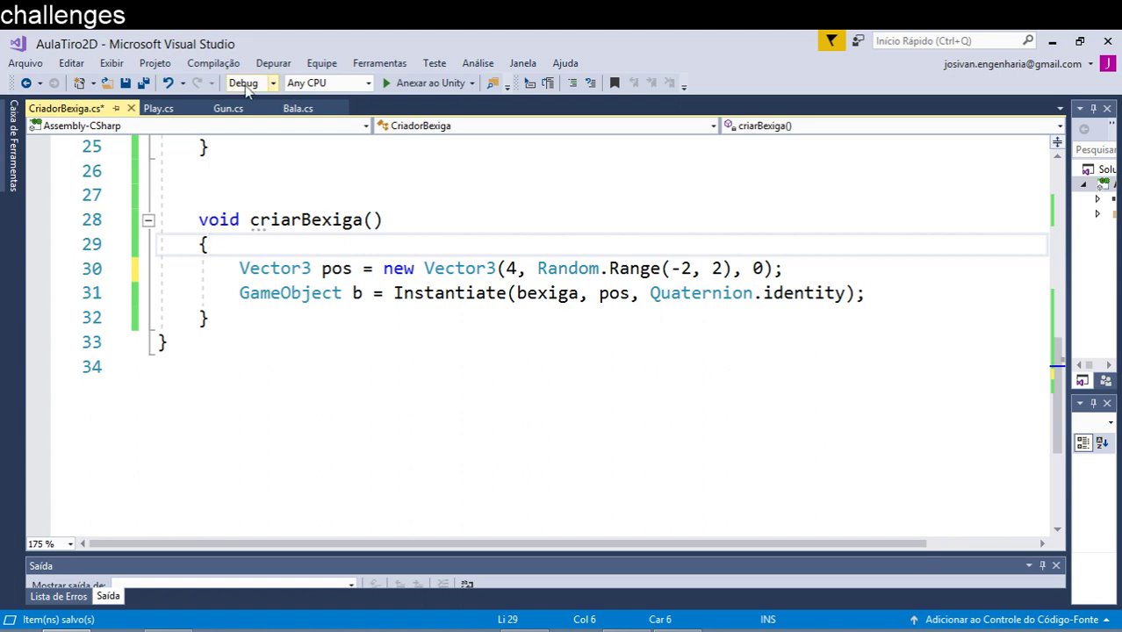
# Step: Save CriadorBexiga.cs and switch back to the Unity editor
pyautogui.click(125, 83)
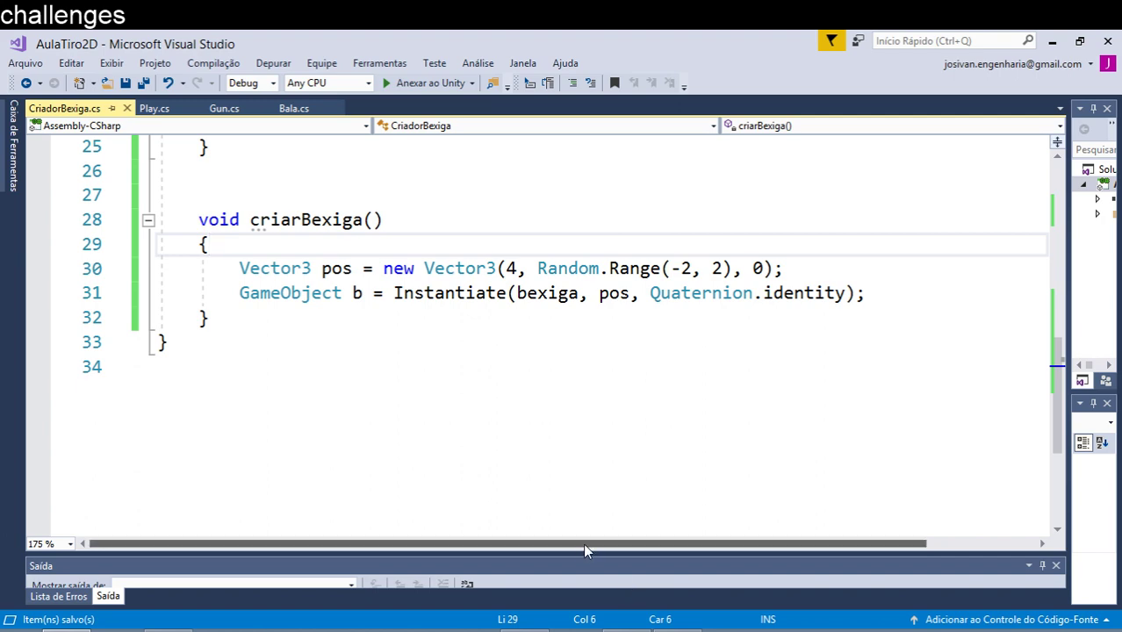
pyautogui.scroll(3, 296, 326)
pyautogui.scroll(-2, 331, 173)
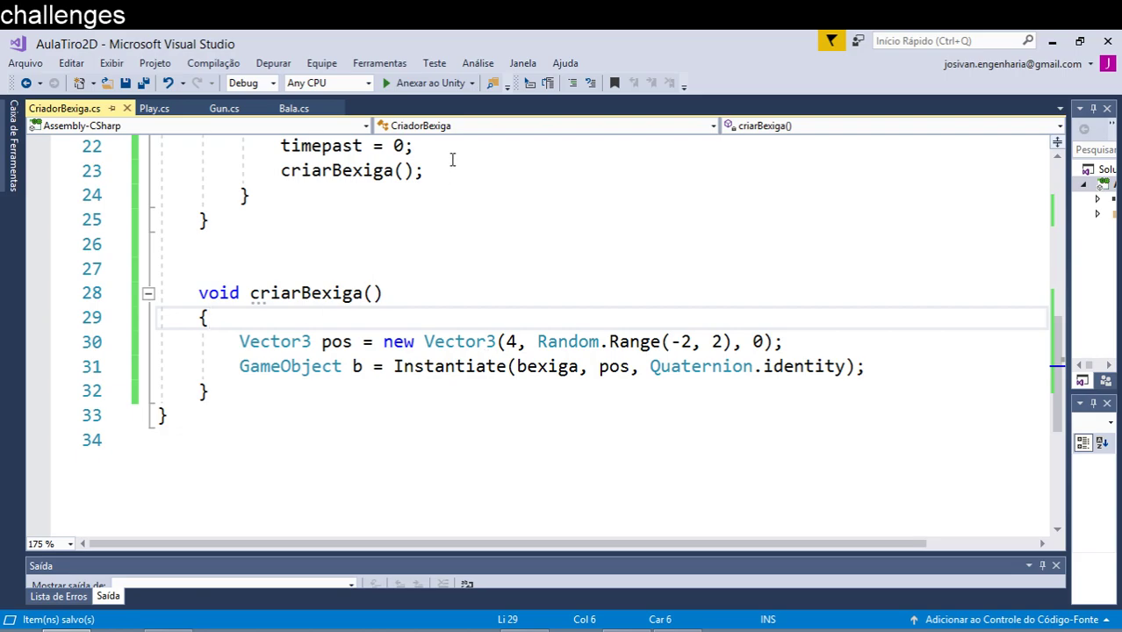
pyautogui.hotkey('alt', 'Tab')
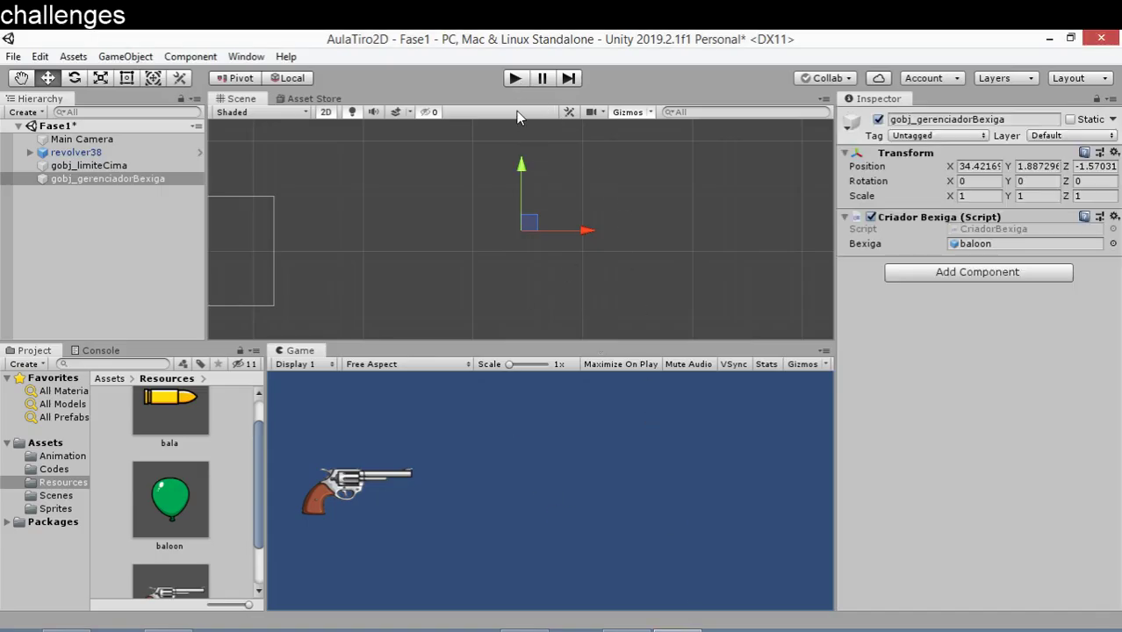
# Step: Run and stop a Play-mode test of random balloon heights, then bring CriadorBexiga.cs back up
pyautogui.click(515, 79)
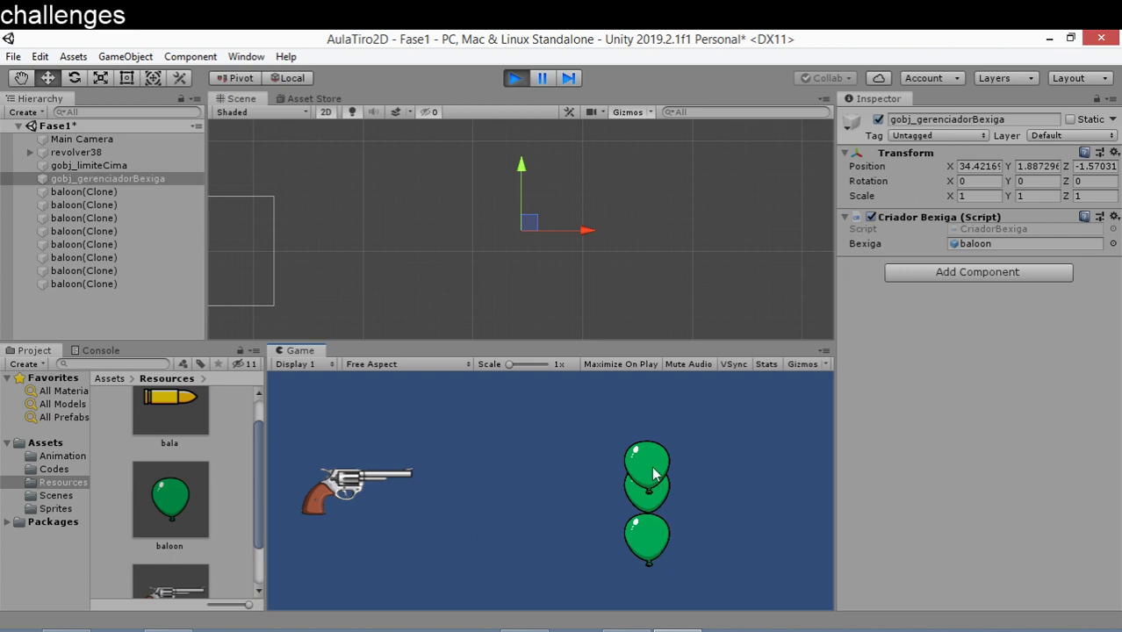
pyautogui.click(510, 77)
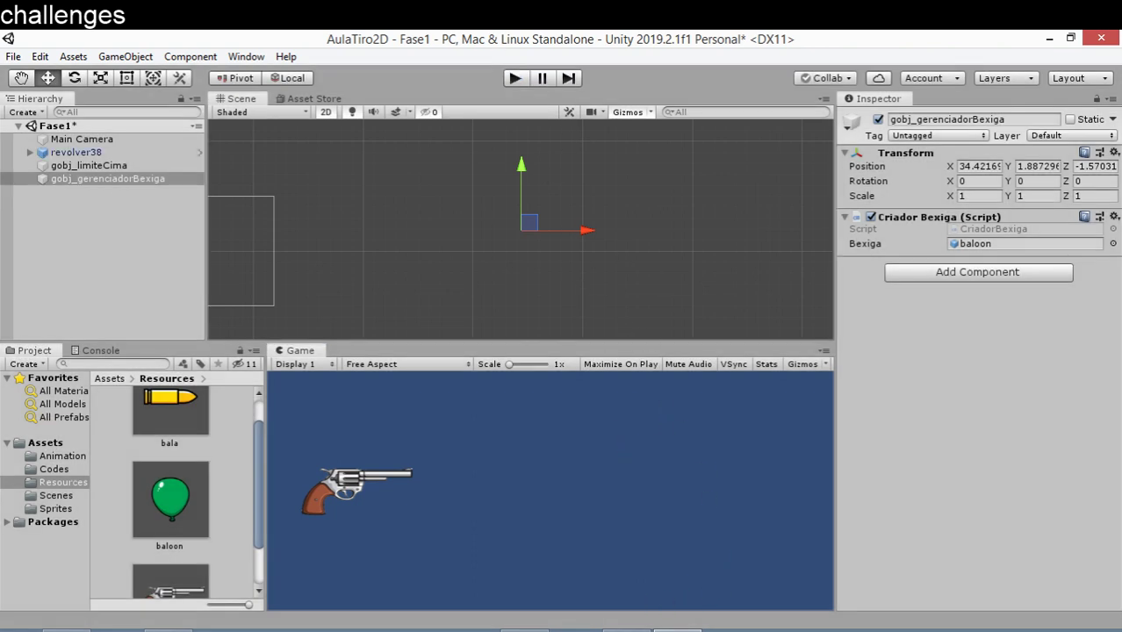
pyautogui.moveTo(100, 627)
pyautogui.click(100, 527)
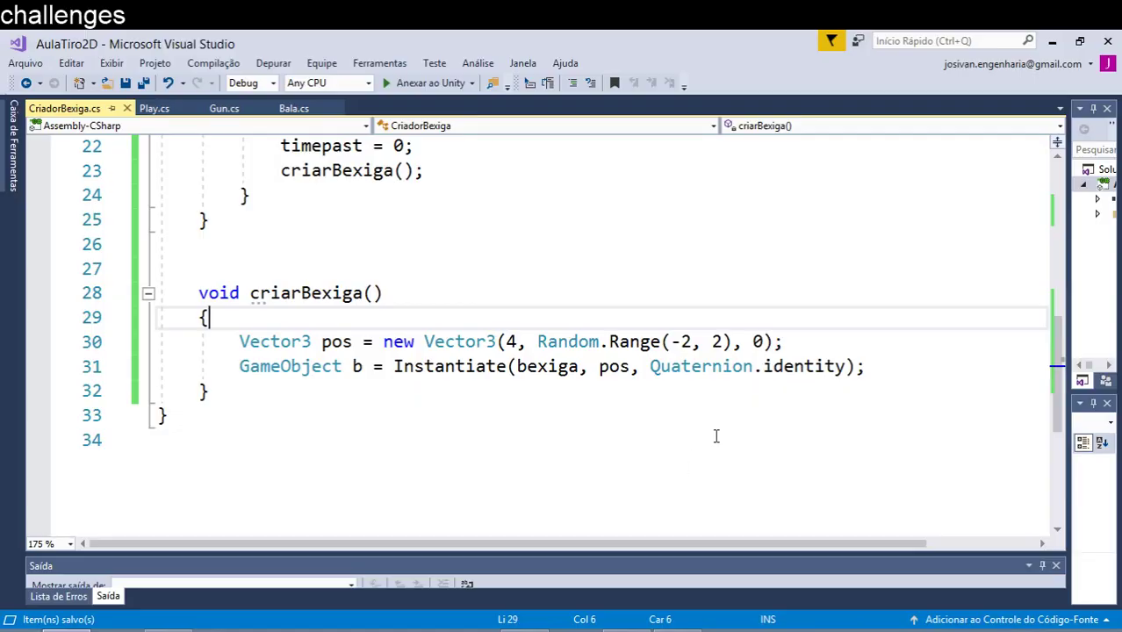
# Step: Change both spawn bounds to get Random.Range(-3, 3), save, and switch back to Unity
pyautogui.click(692, 341)
pyautogui.press('BackSpace')
pyautogui.write('3')
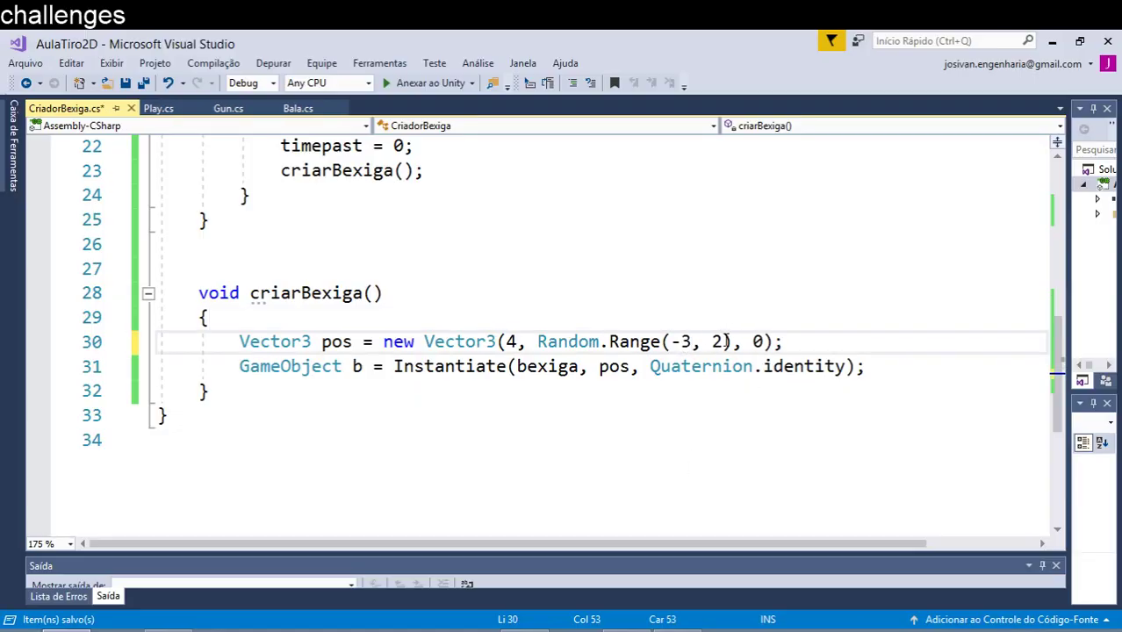
pyautogui.click(721, 341)
pyautogui.press('BackSpace')
pyautogui.write('3')
pyautogui.click(125, 83)
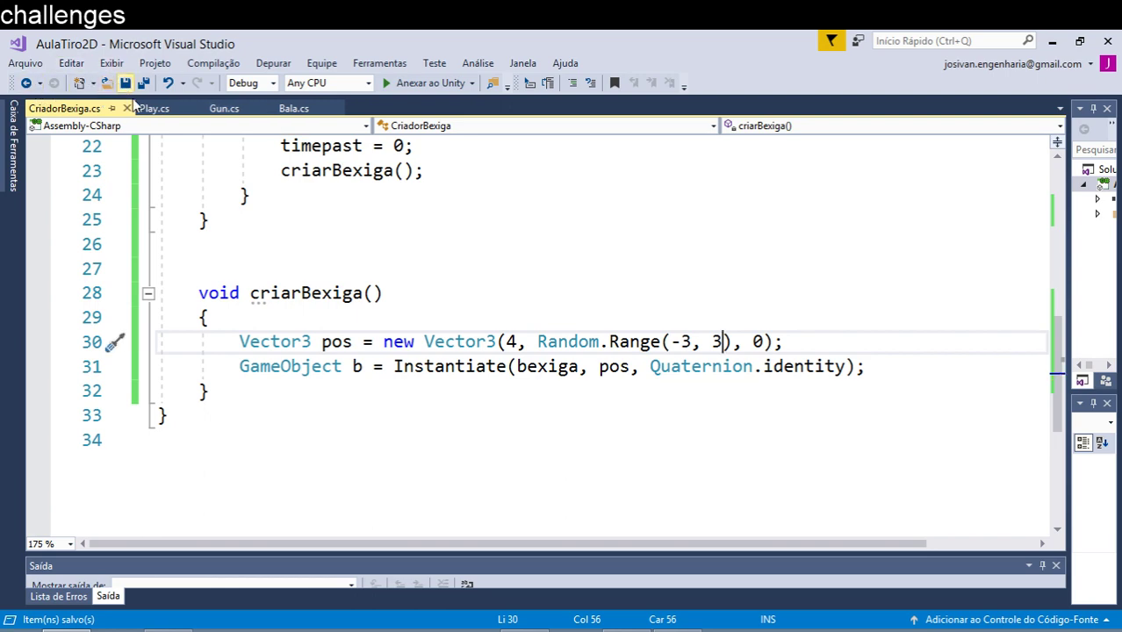
pyautogui.hotkey('alt', 'Tab')
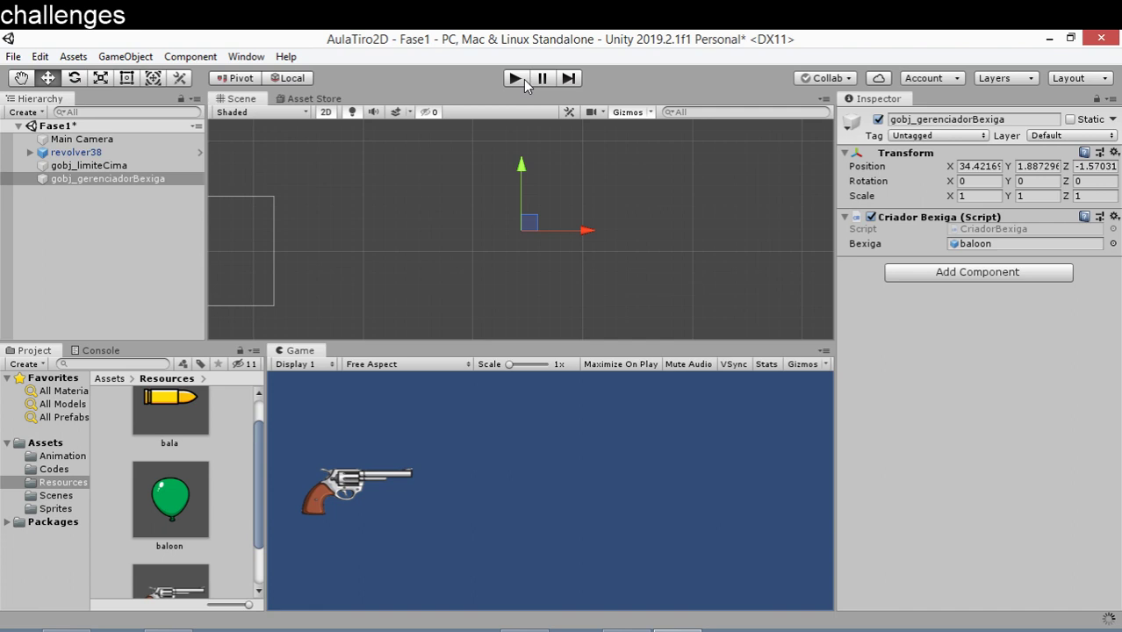
# Step: Play the game, fire several shots at the stacked balloons, then stop and switch to Visual Studio
pyautogui.click(524, 79)
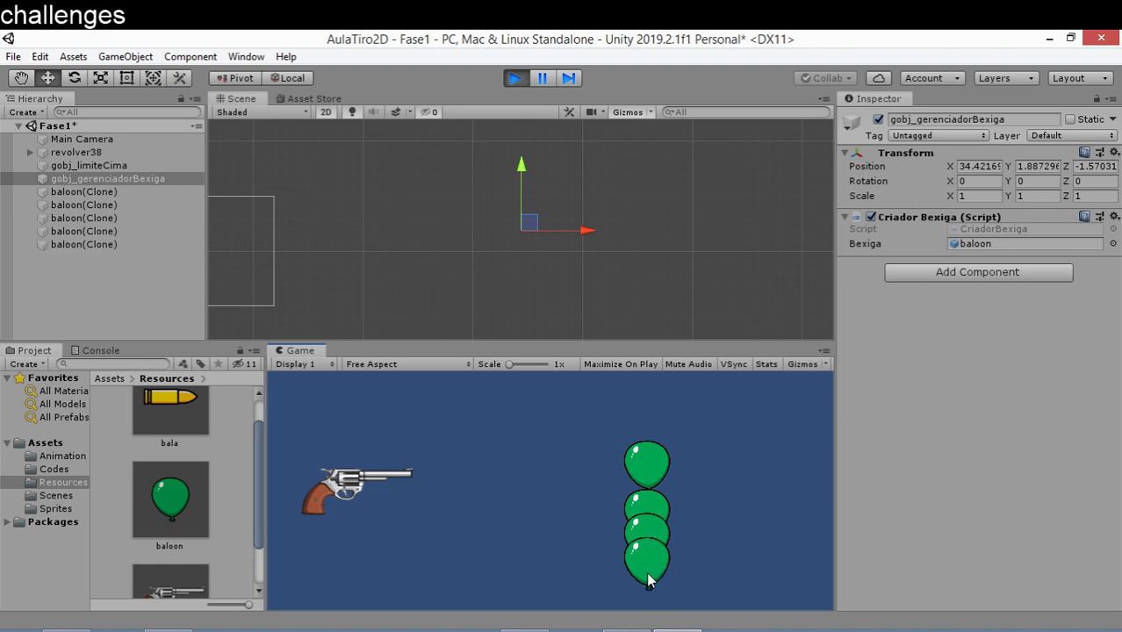
pyautogui.click(698, 477)
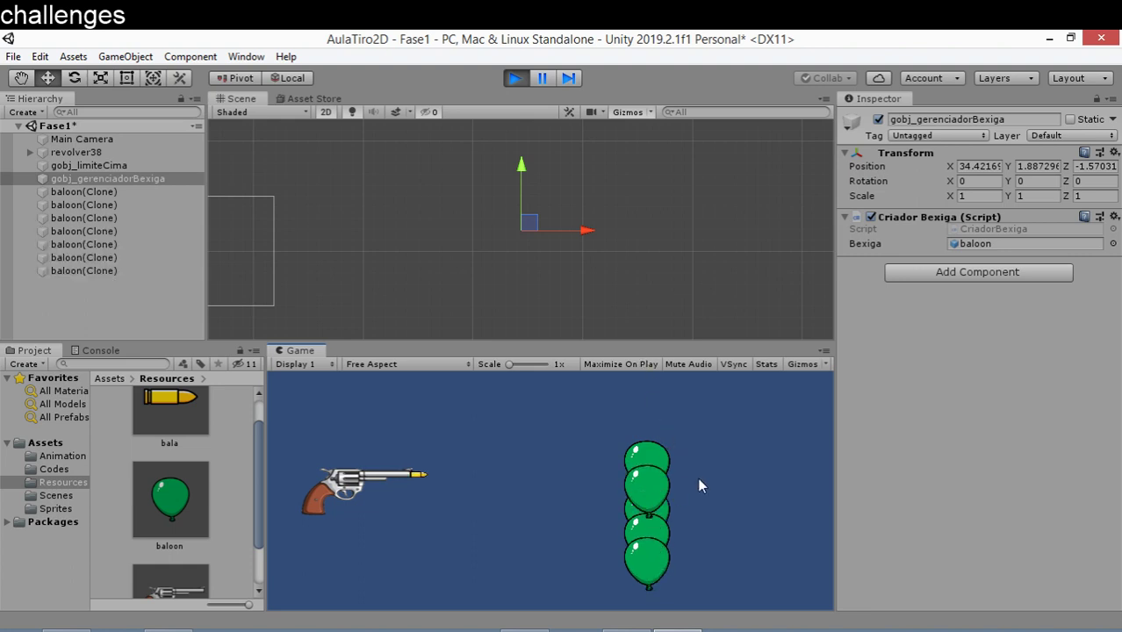
pyautogui.click(749, 527)
pyautogui.click(751, 534)
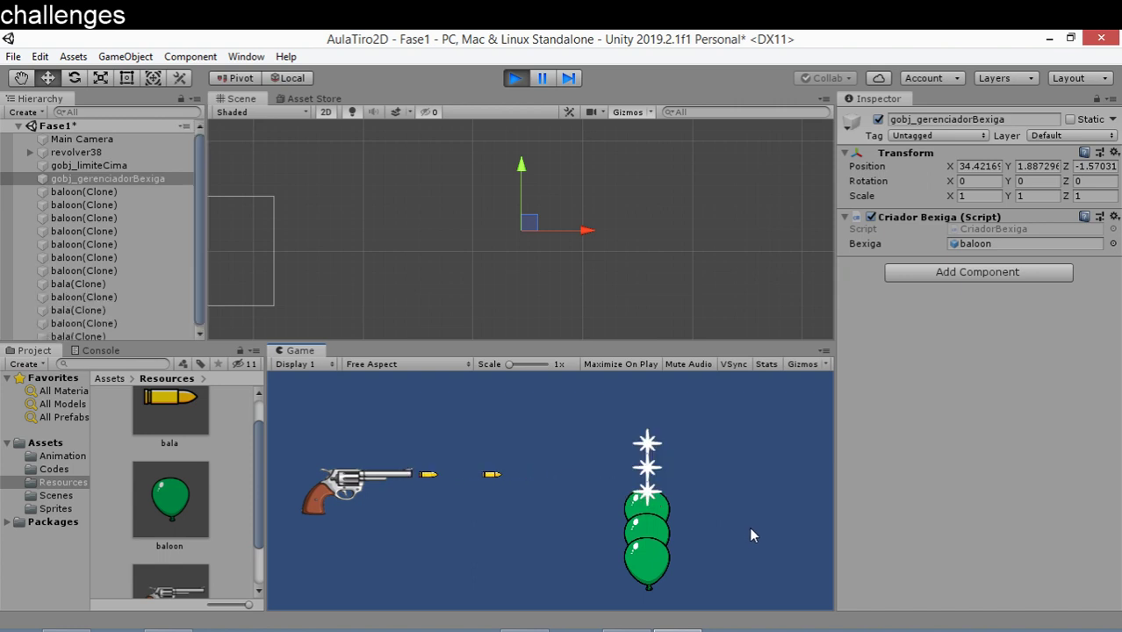
pyautogui.click(750, 534)
pyautogui.click(751, 534)
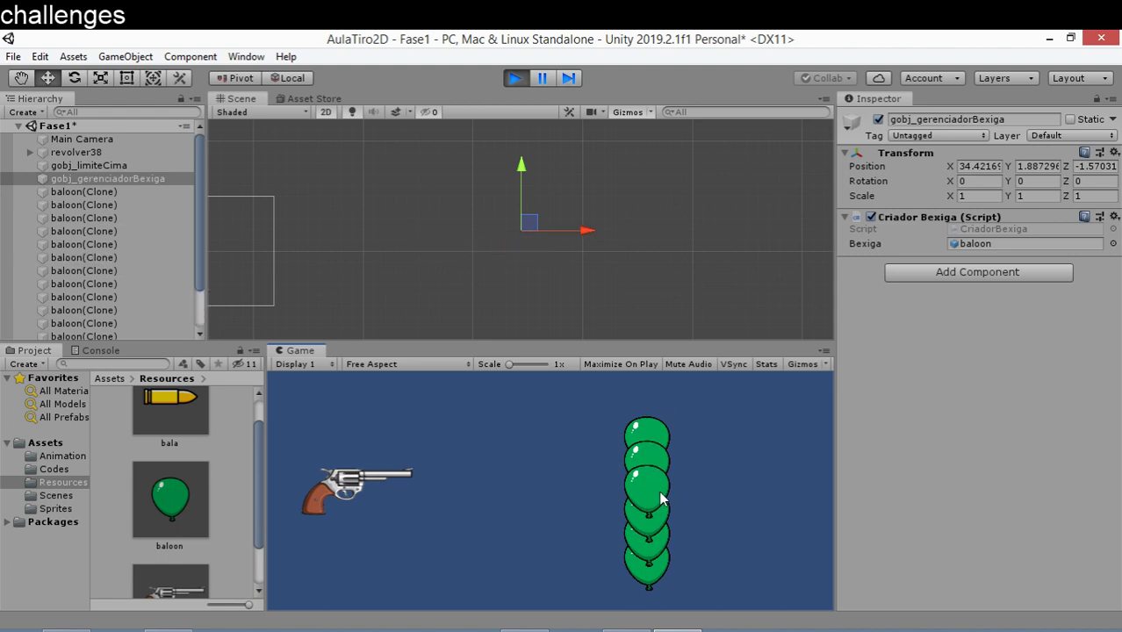
pyautogui.click(515, 78)
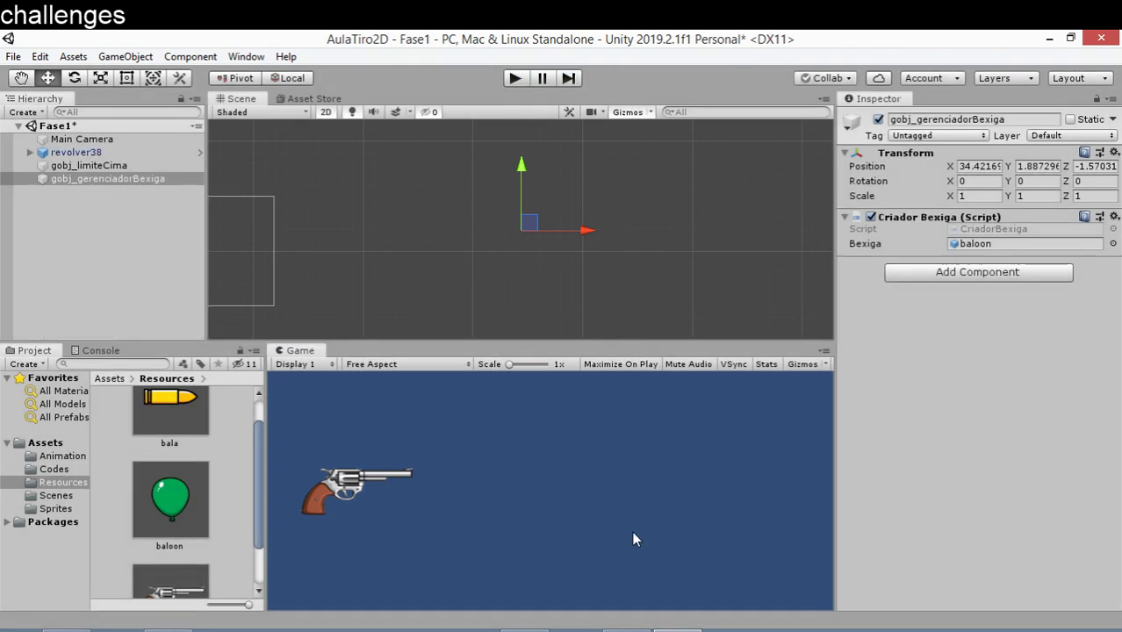
pyautogui.hotkey('alt', 'Tab')
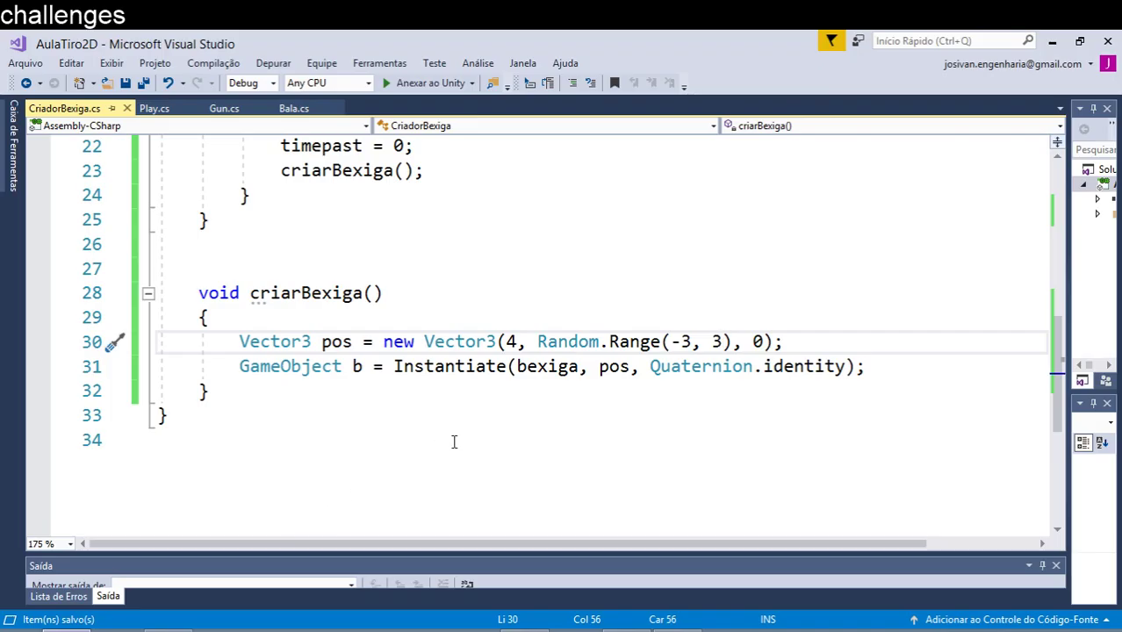
# Step: Add Destroy(b, 1); below the Instantiate call, save the script, and bring Unity to the front
pyautogui.click(883, 371)
pyautogui.press('Return')
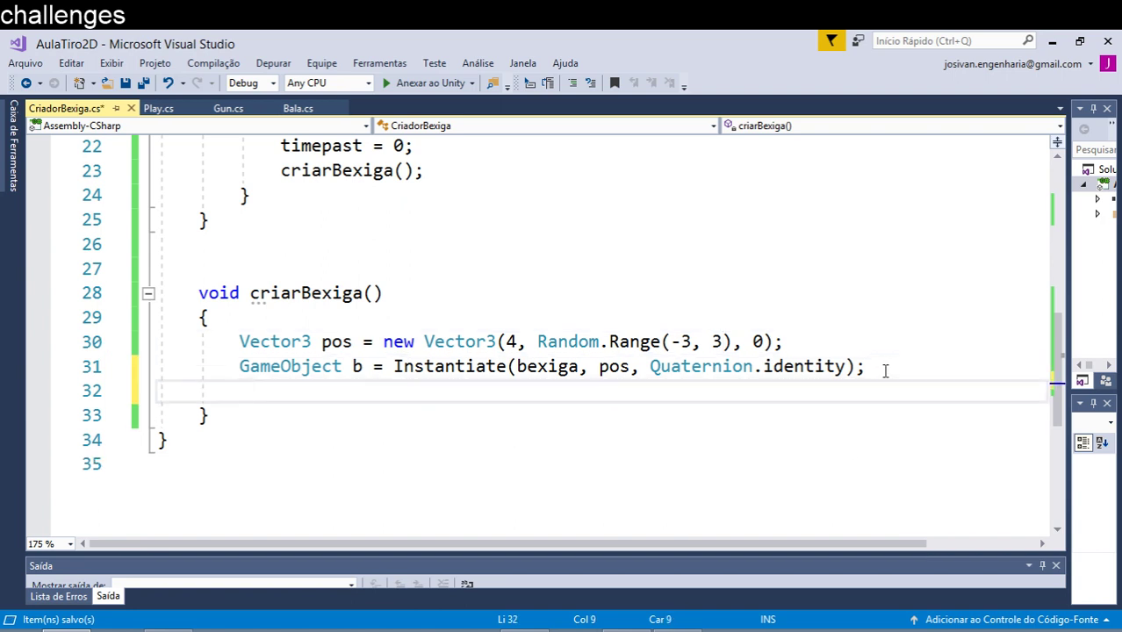
pyautogui.write('Destroy')
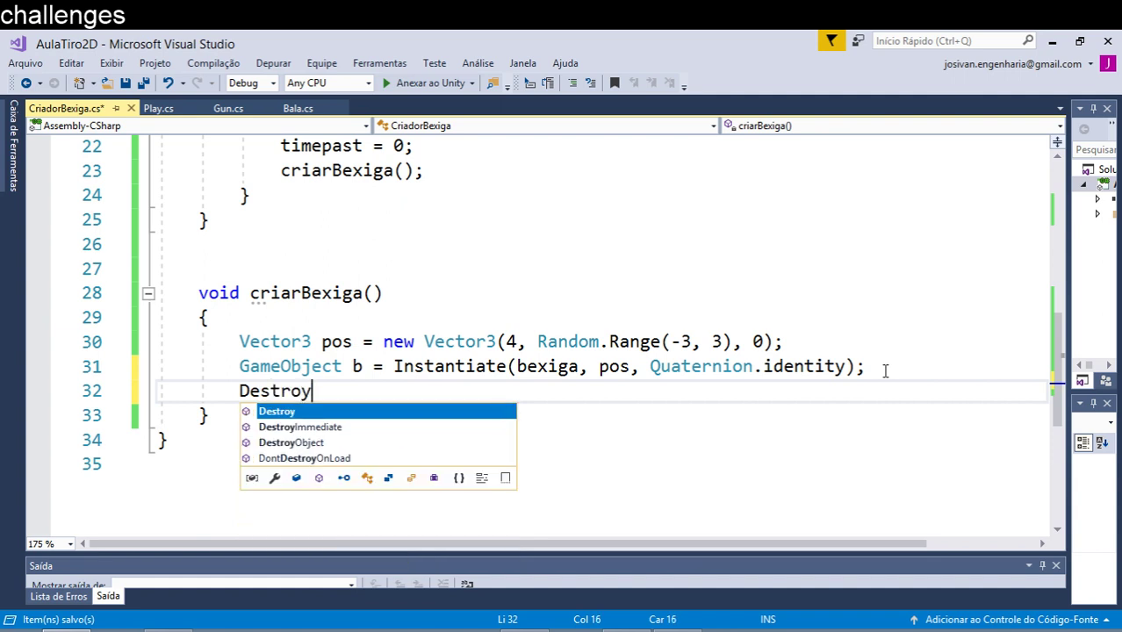
pyautogui.write('(')
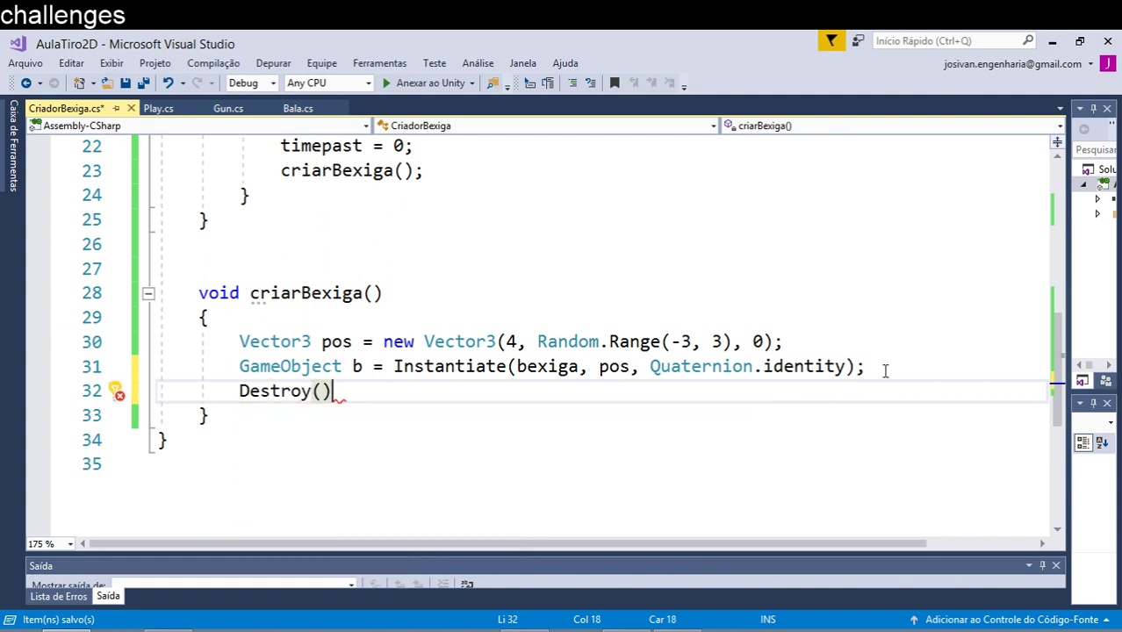
pyautogui.write('b, ')
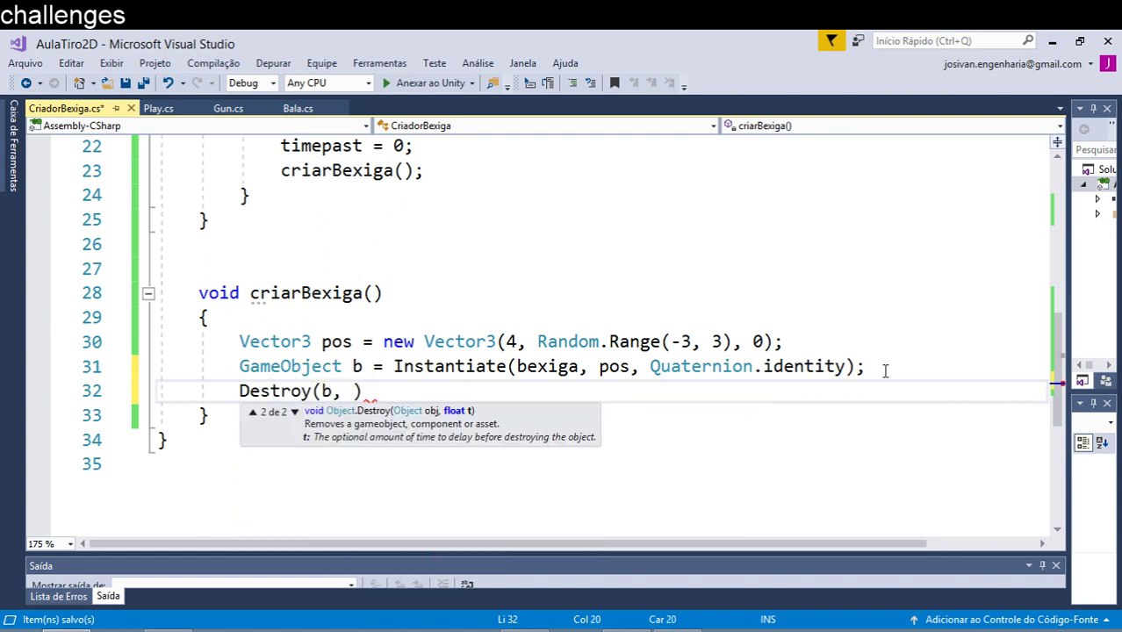
pyautogui.write('1')
pyautogui.write(');')
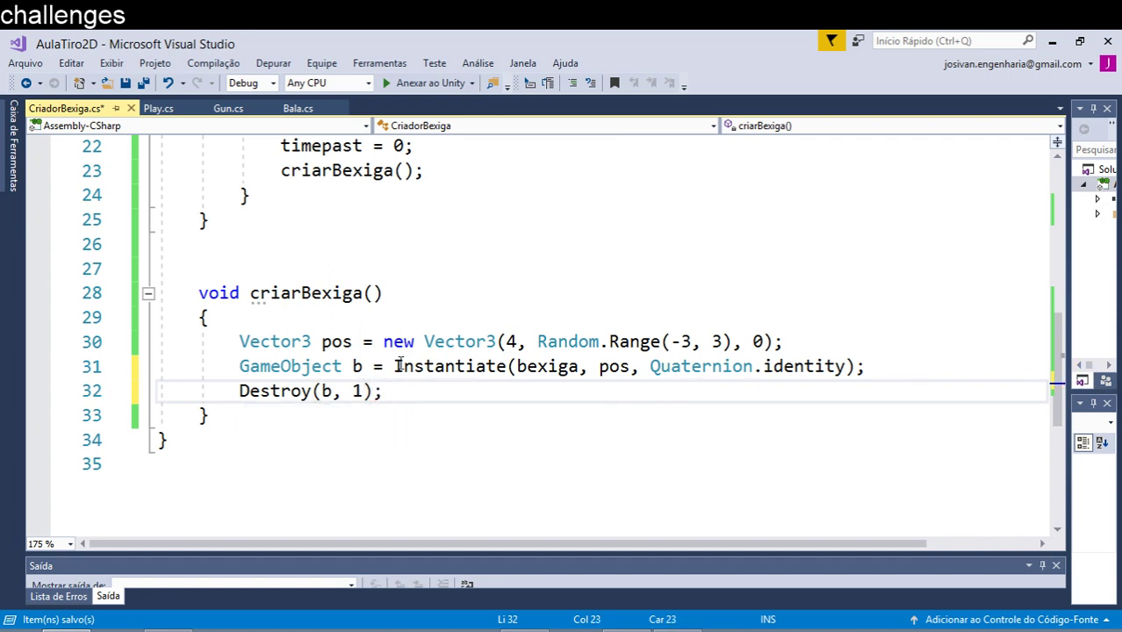
pyautogui.doubleClick(358, 392)
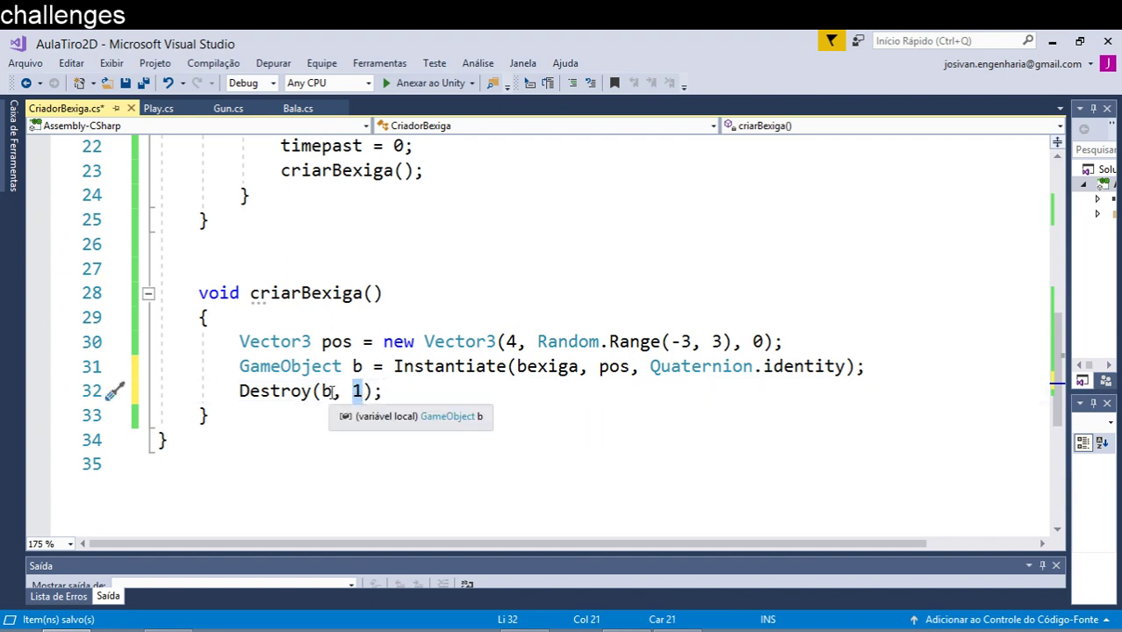
pyautogui.click(125, 83)
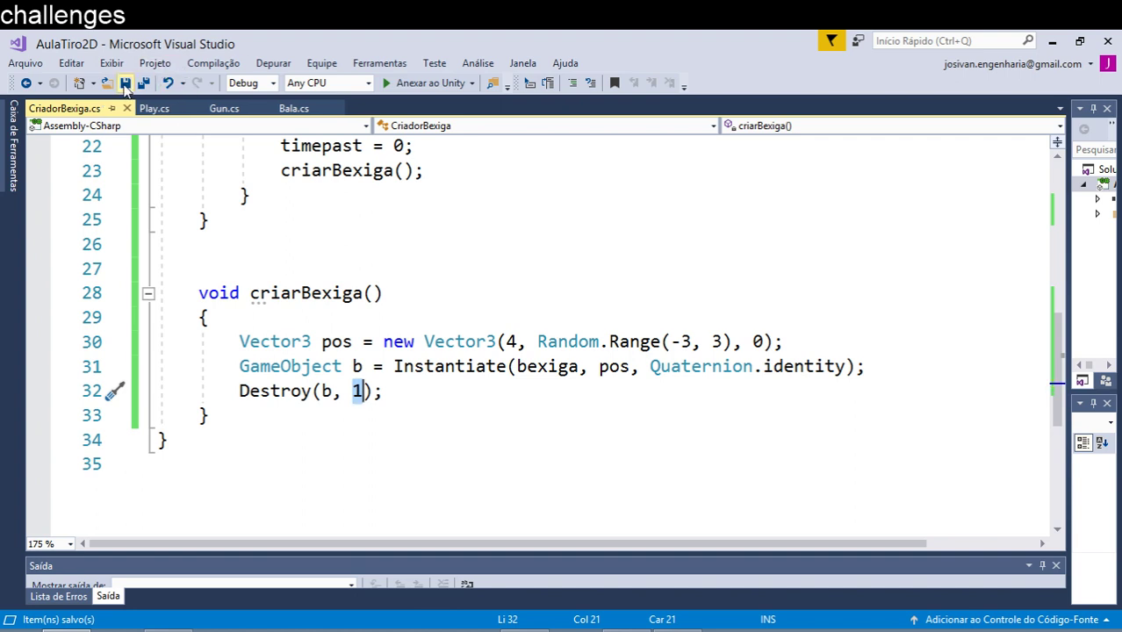
pyautogui.rightClick(676, 628)
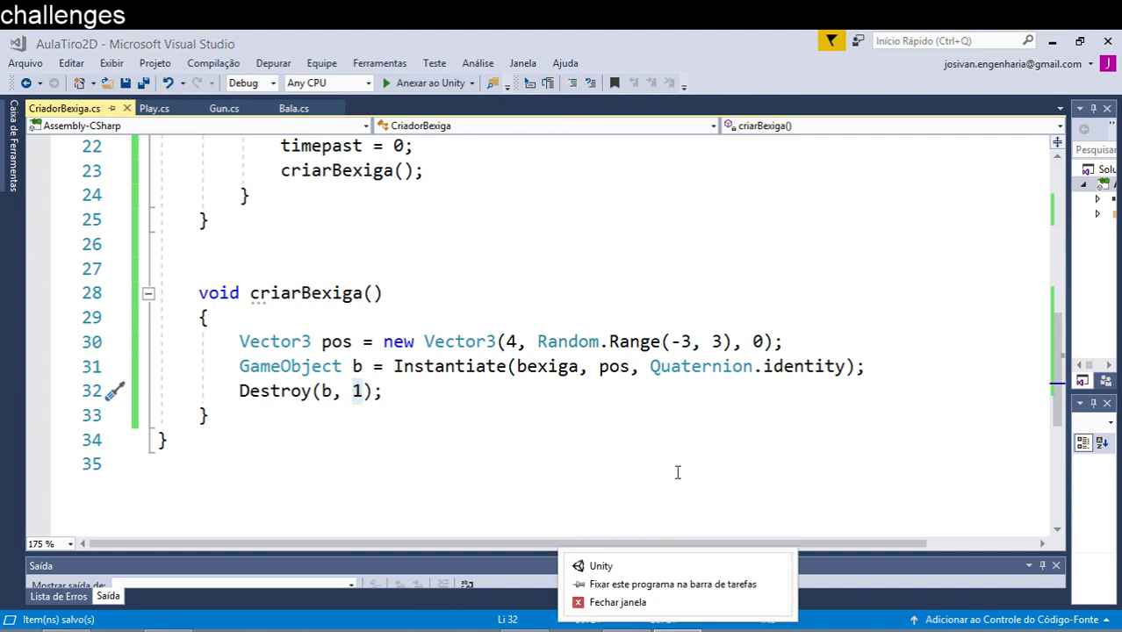
pyautogui.click(676, 626)
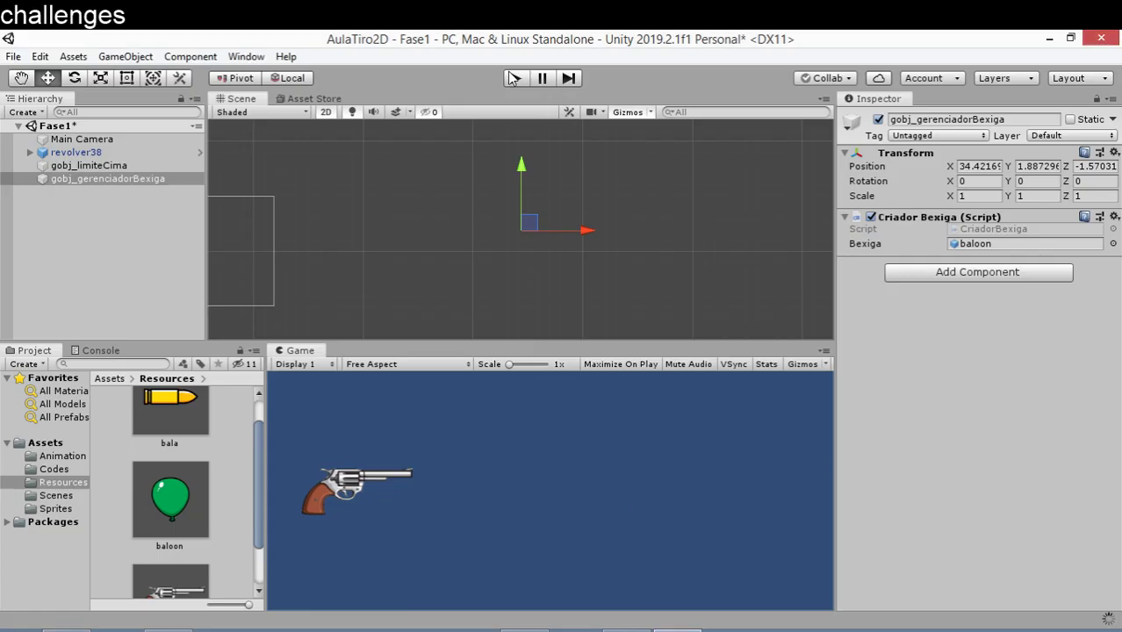
pyautogui.click(515, 79)
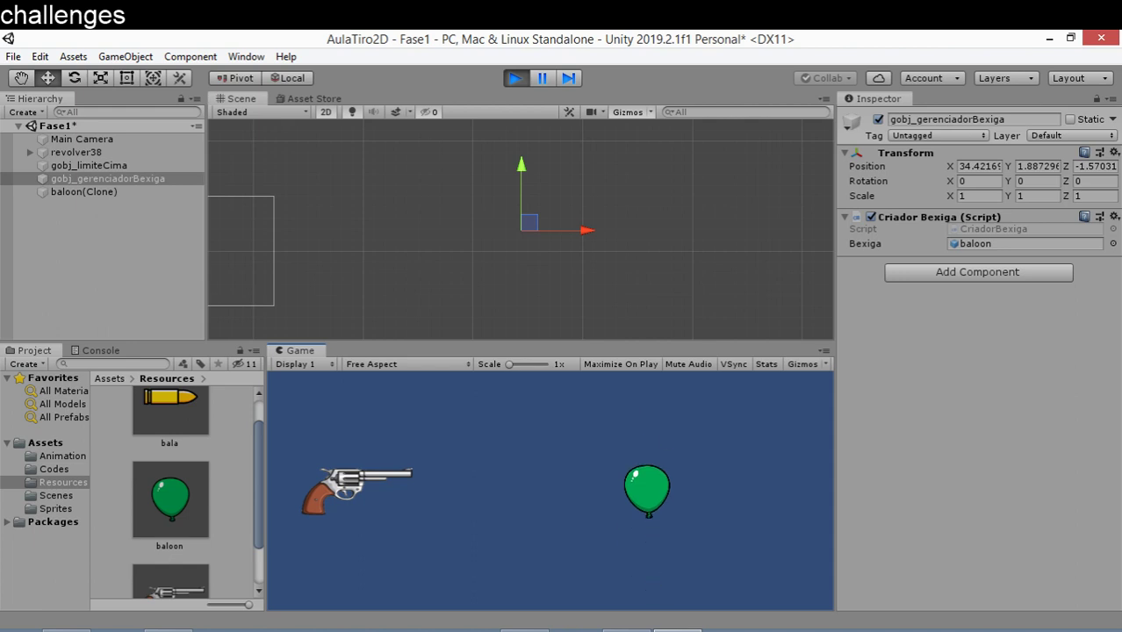
pyautogui.press('Down')
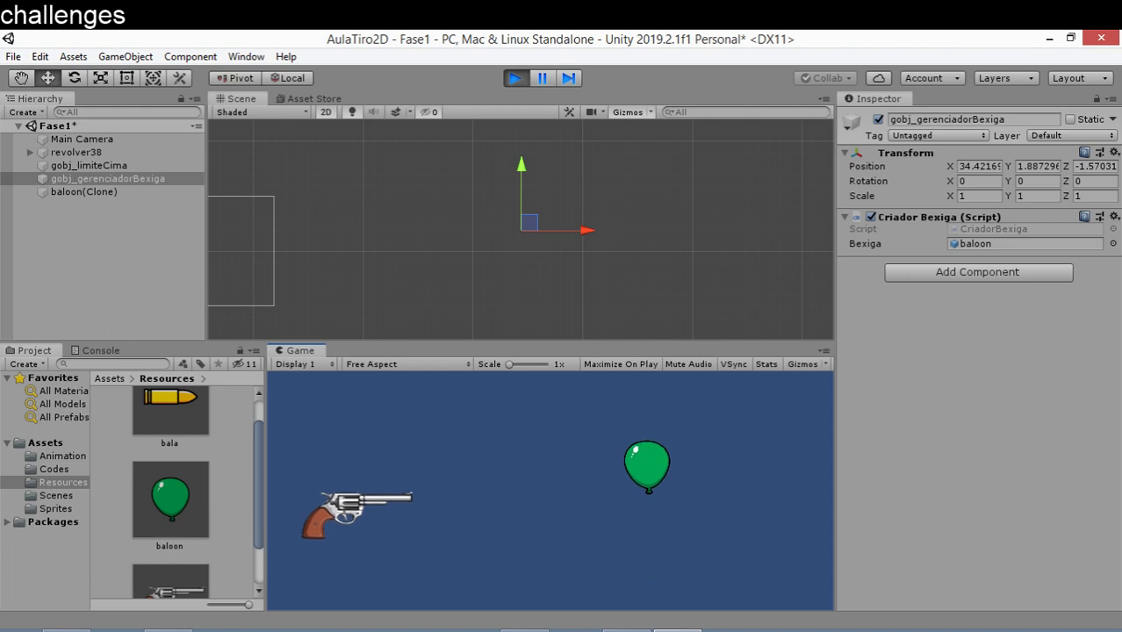
pyautogui.press('Up')
pyautogui.press('space')
pyautogui.press('Down')
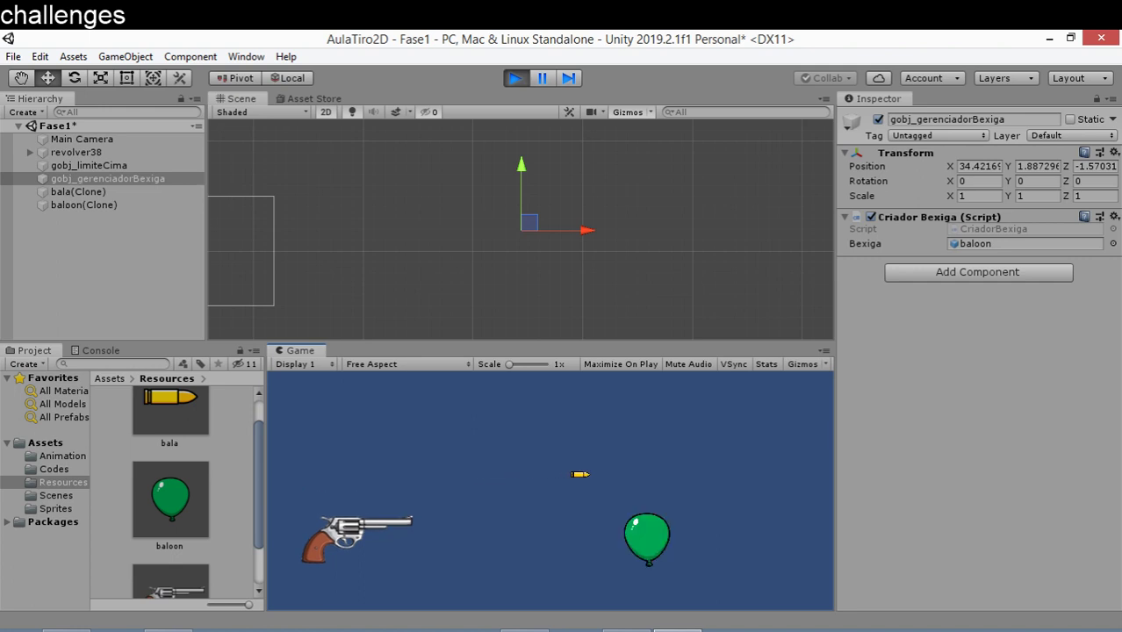
pyautogui.press('space')
pyautogui.press('Up')
pyautogui.press('Up')
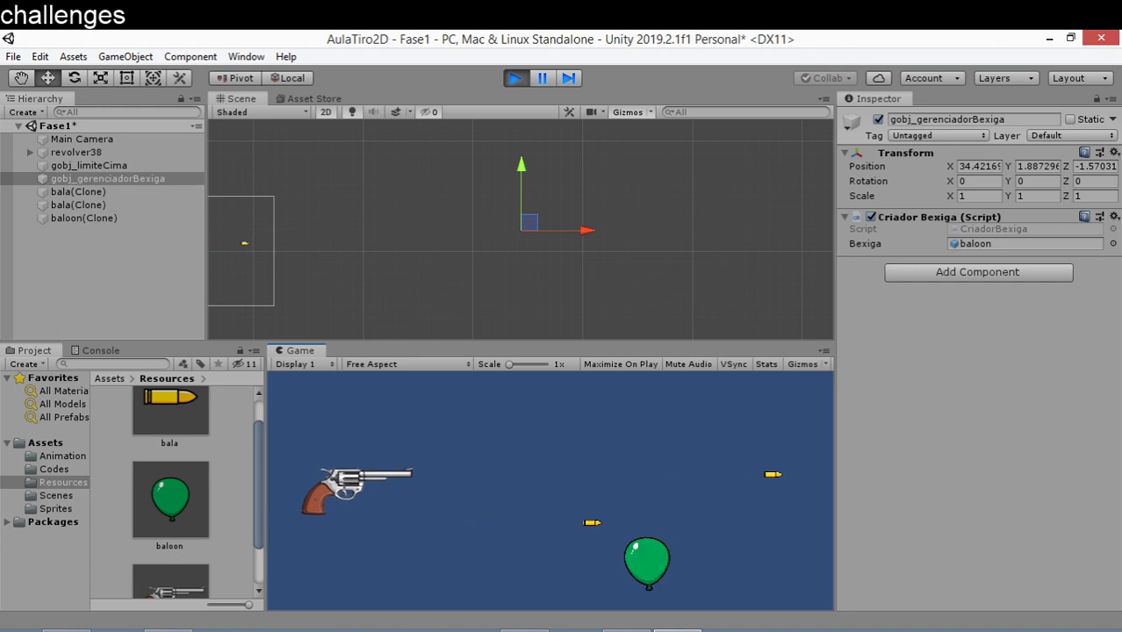
pyautogui.press('Down')
pyautogui.press('Down')
pyautogui.press('space')
pyautogui.press('Up')
pyautogui.press('Up')
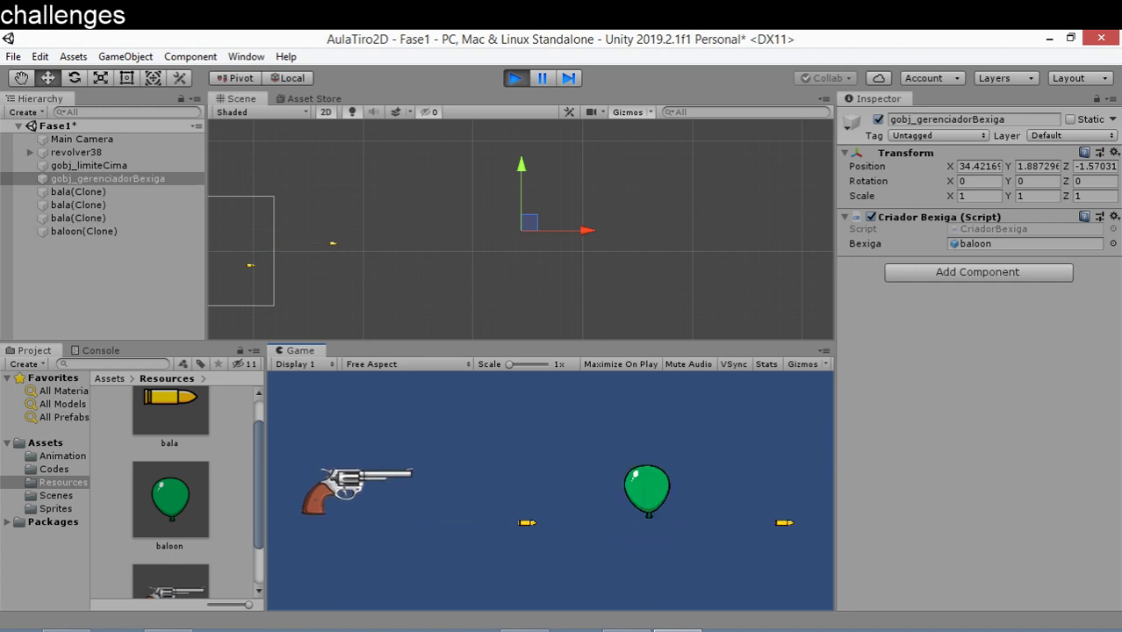
pyautogui.press('space')
pyautogui.press('Down')
pyautogui.press('Down')
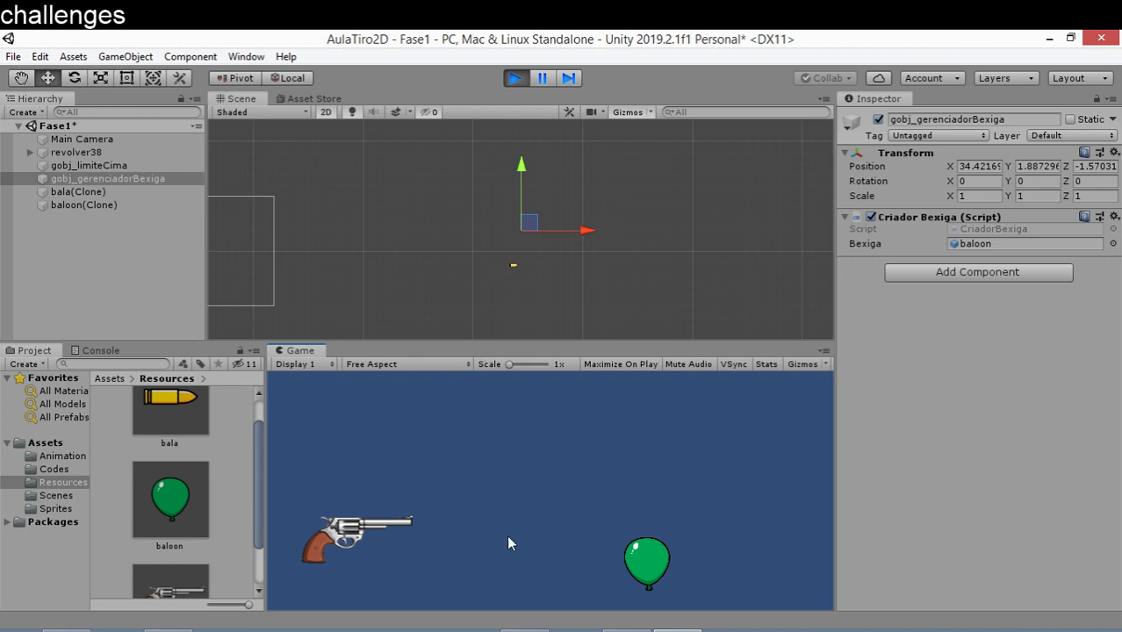
pyautogui.click(516, 82)
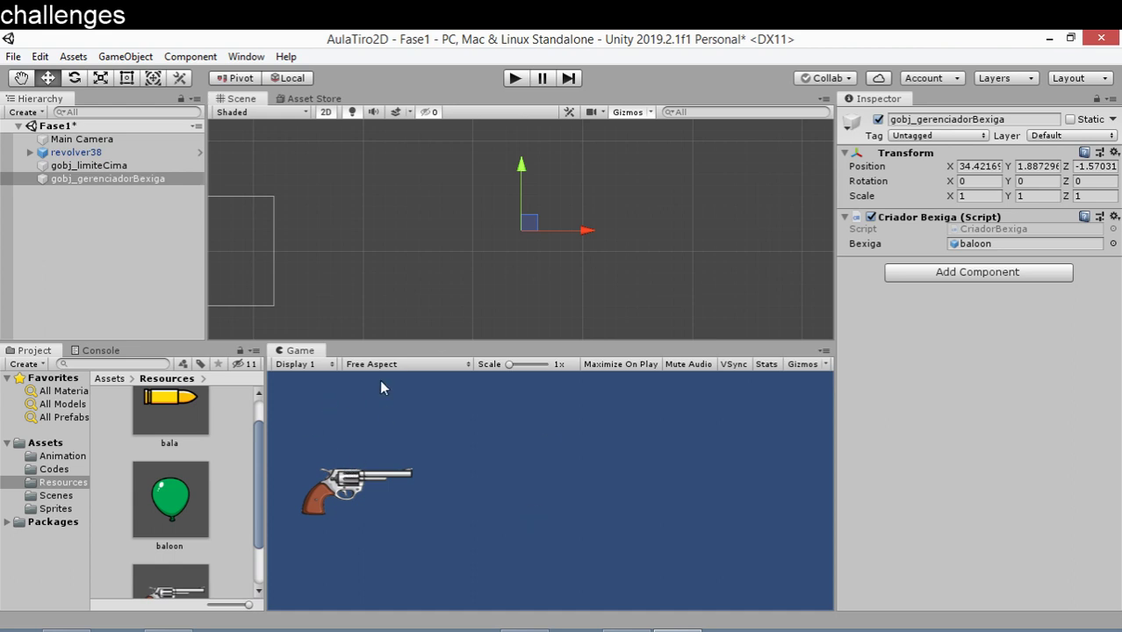
pyautogui.click(88, 165)
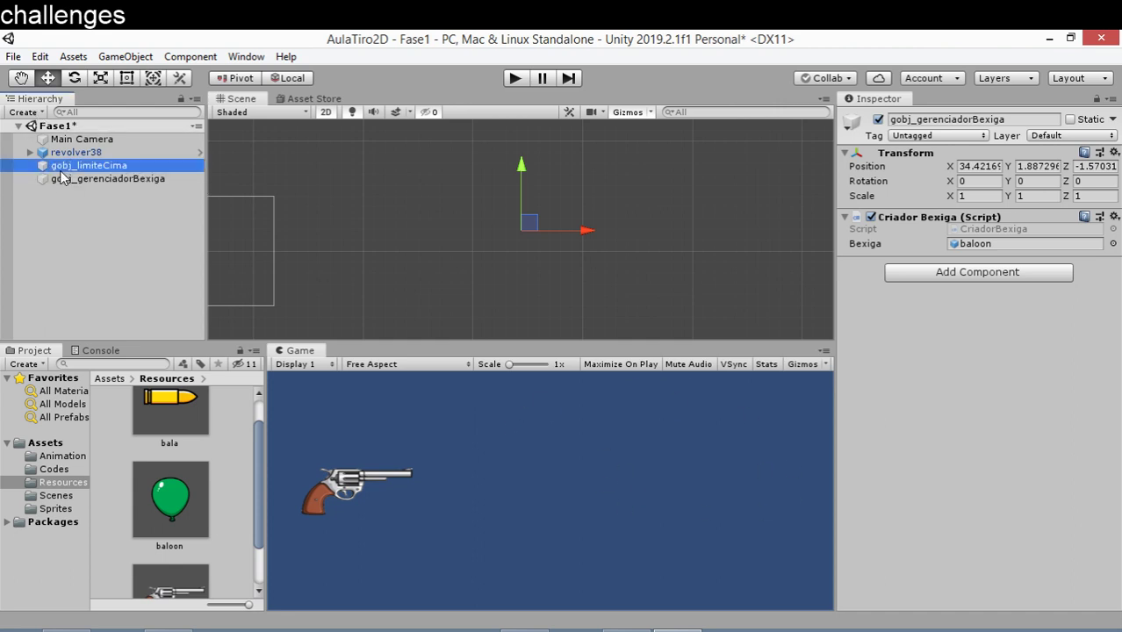
pyautogui.click(72, 179)
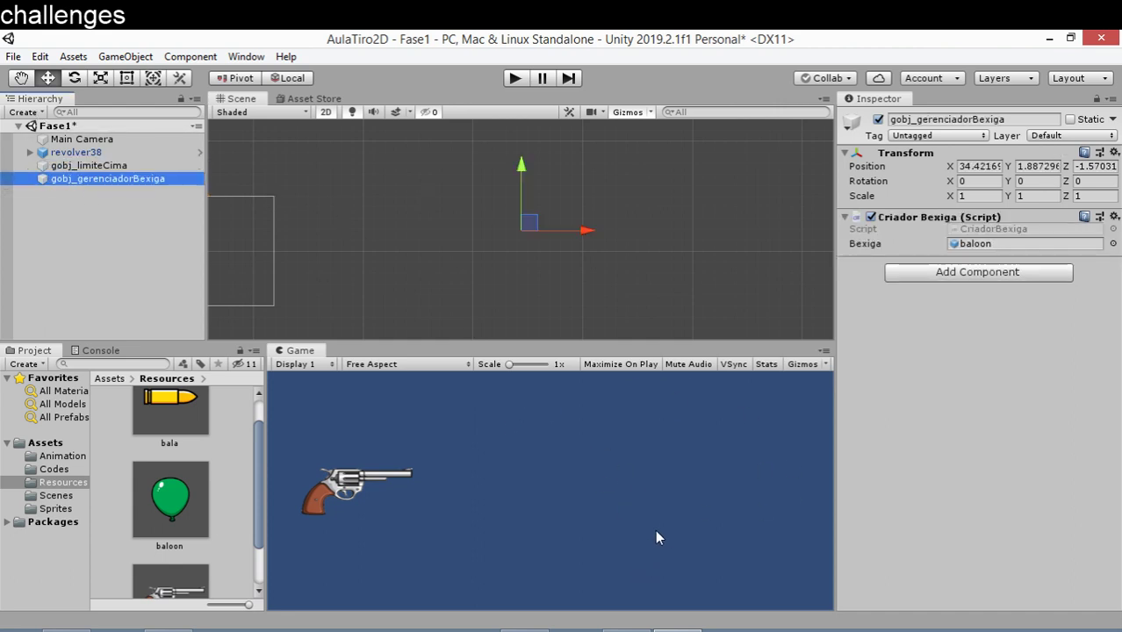
# Step: Add the field float tempoBexiga = 1; below the timepast field in CriadorBexiga.cs
pyautogui.click(86, 614)
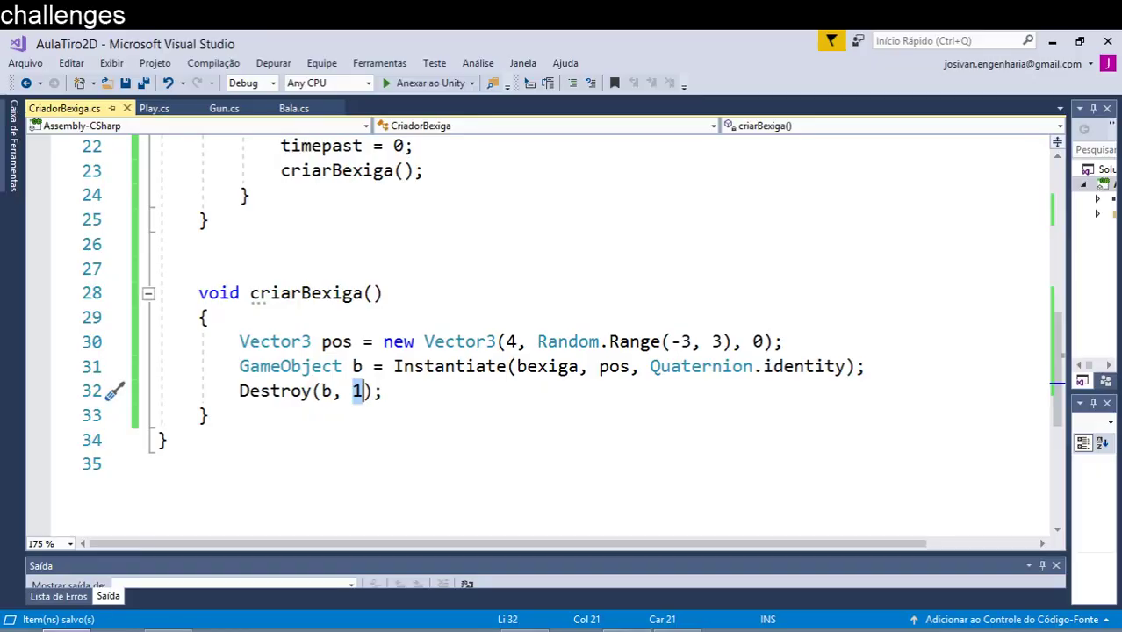
pyautogui.scroll(4, 309, 303)
pyautogui.scroll(3, 309, 303)
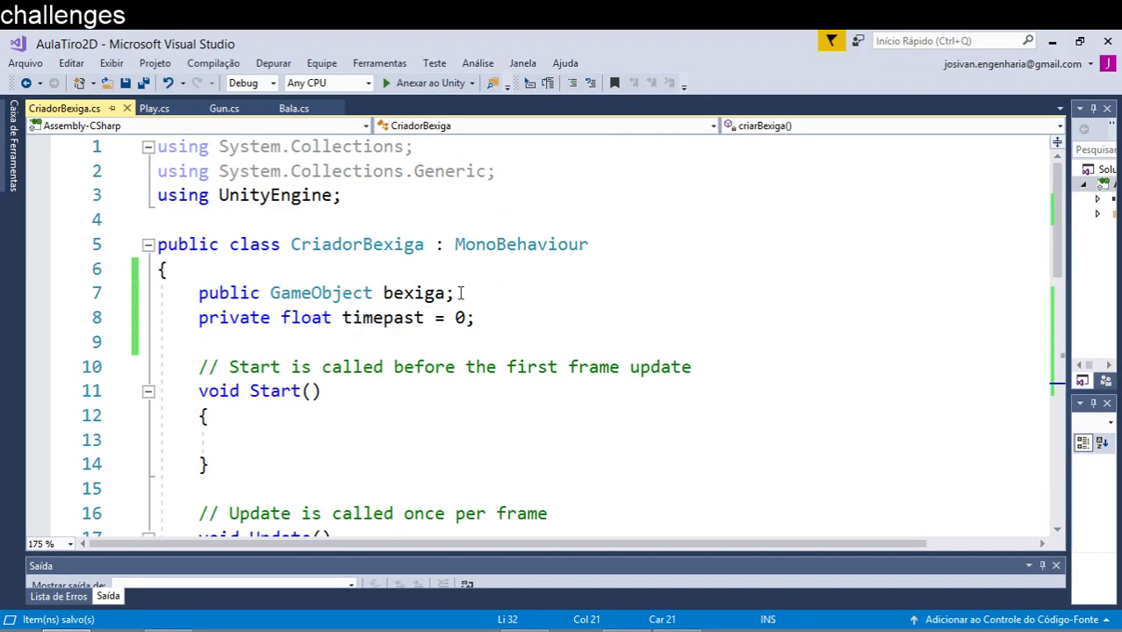
pyautogui.click(515, 317)
pyautogui.press('Return')
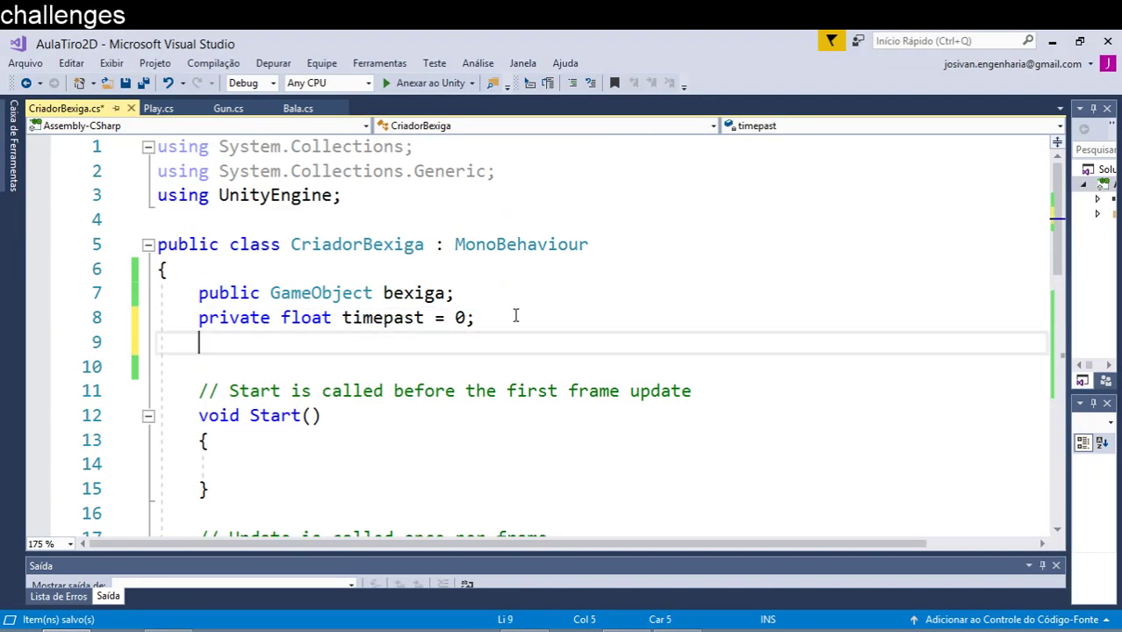
pyautogui.press('Return')
pyautogui.write('f')
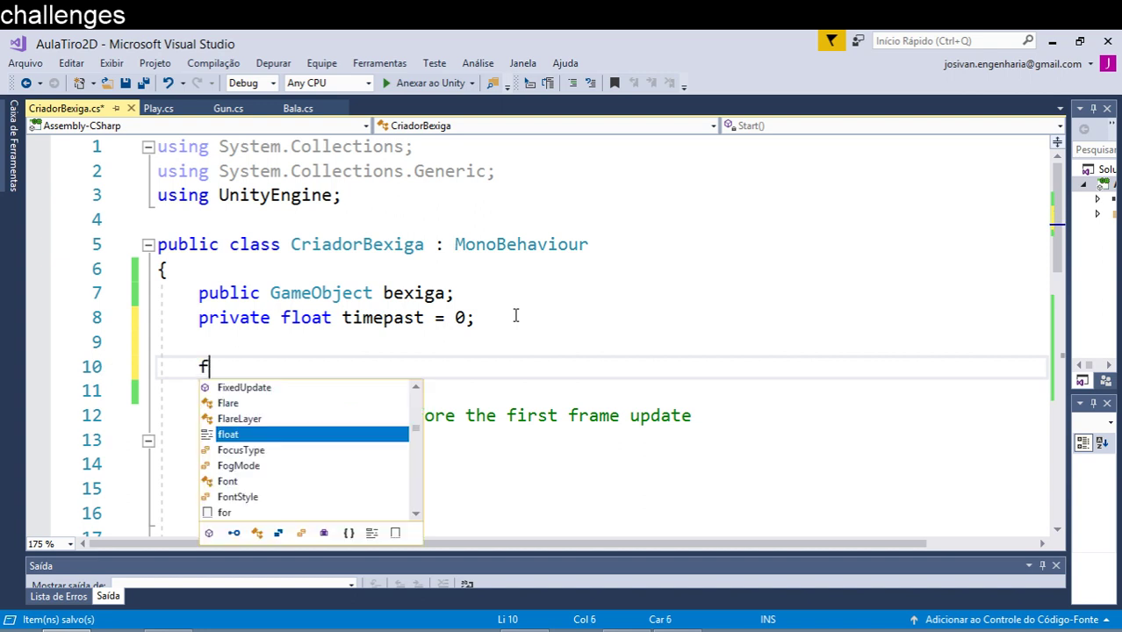
pyautogui.write('loat ')
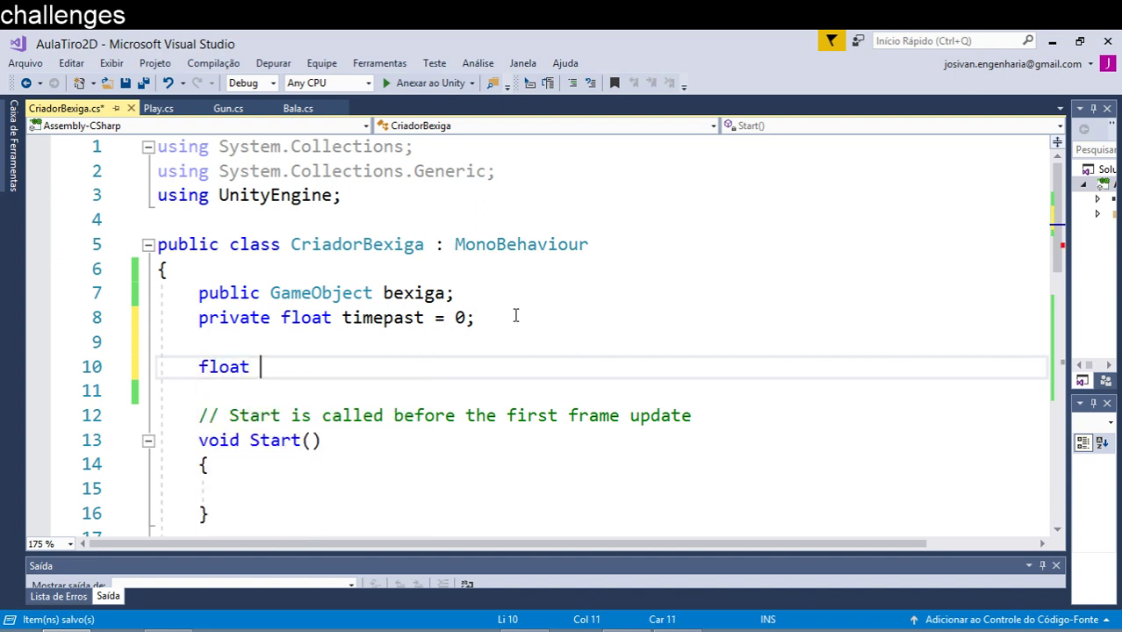
pyautogui.write('tempo')
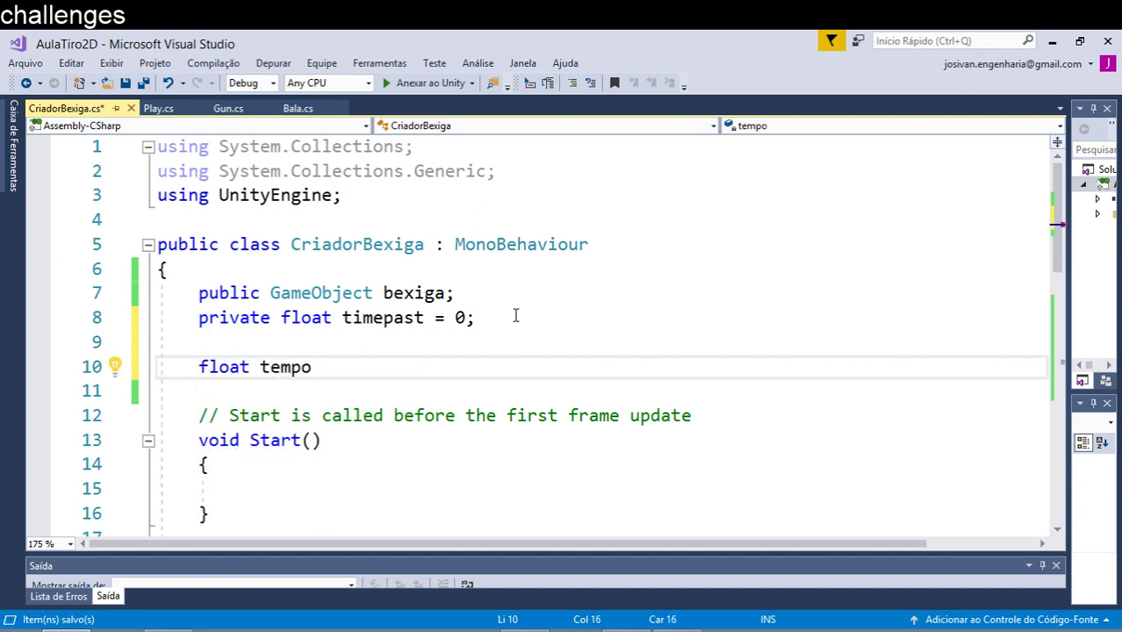
pyautogui.write('Bexiga')
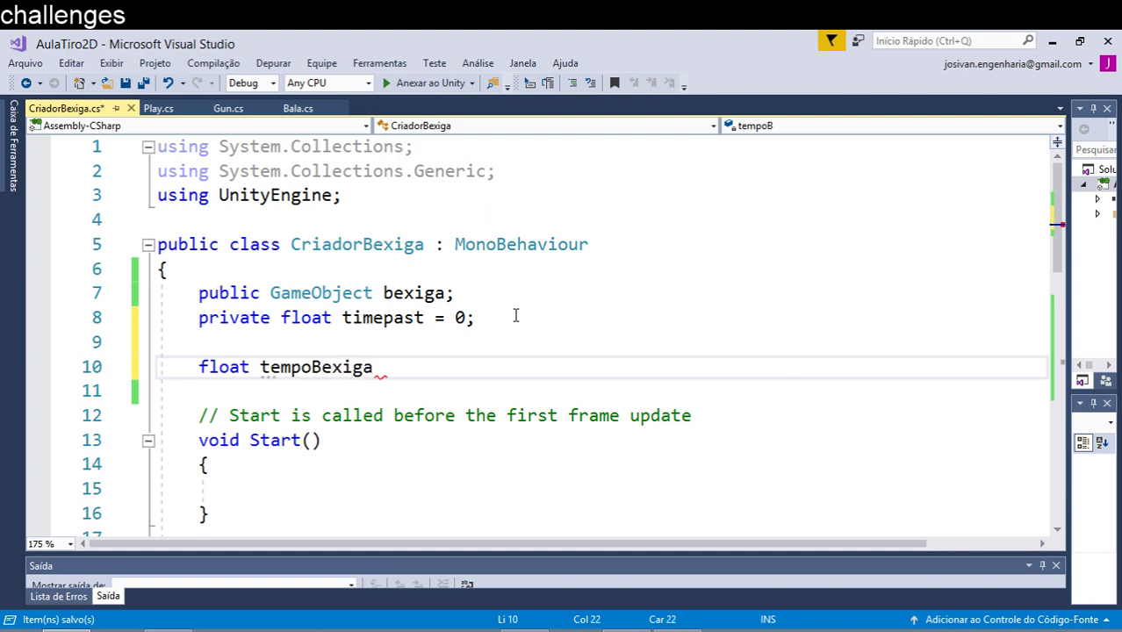
pyautogui.write(' = ')
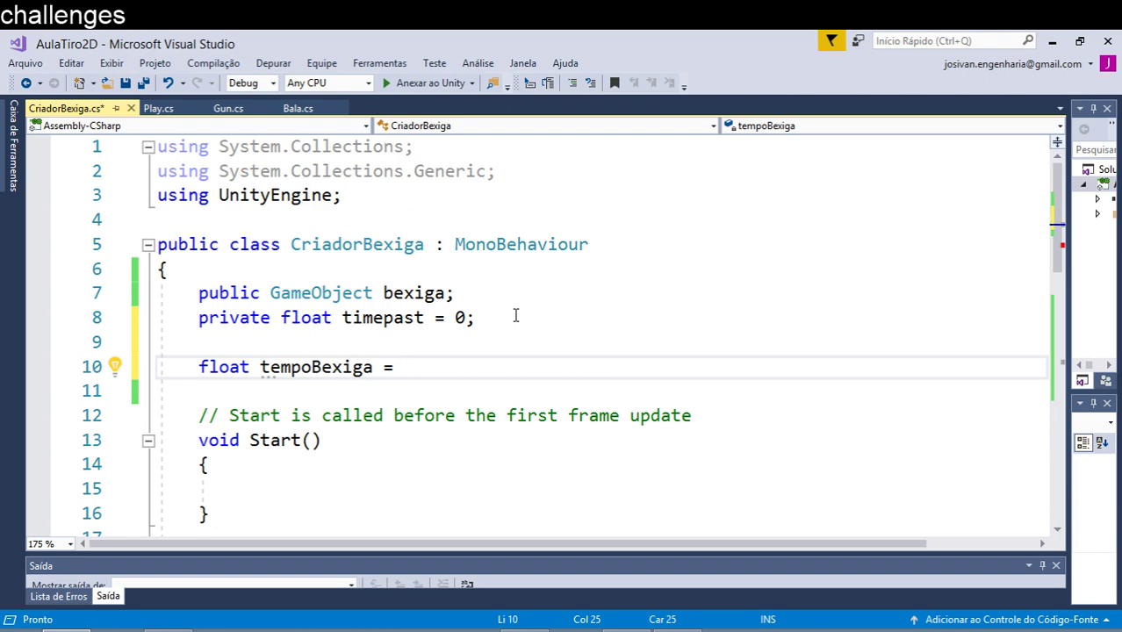
pyautogui.write('1;')
# Step: Replace the spawn interval 1 and the Destroy delay 1 with tempoBexiga, then save
pyautogui.doubleClick(299, 370)
pyautogui.hotkey('ctrl', 'c')
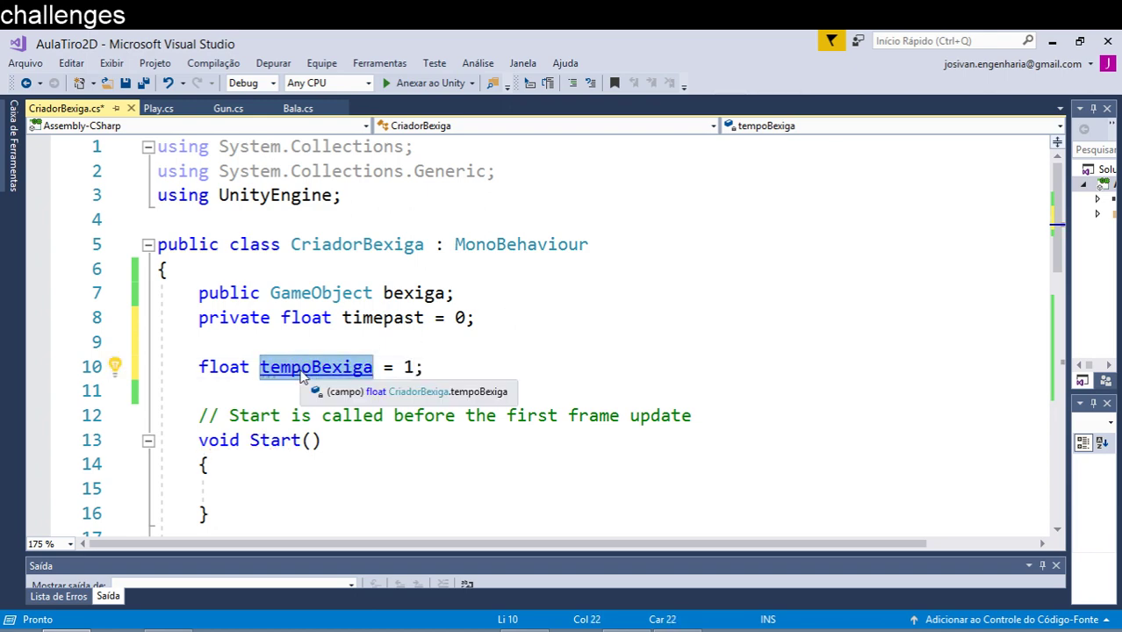
pyautogui.scroll(-1, 303, 376)
pyautogui.scroll(-4, 303, 376)
pyautogui.scroll(1, 345, 365)
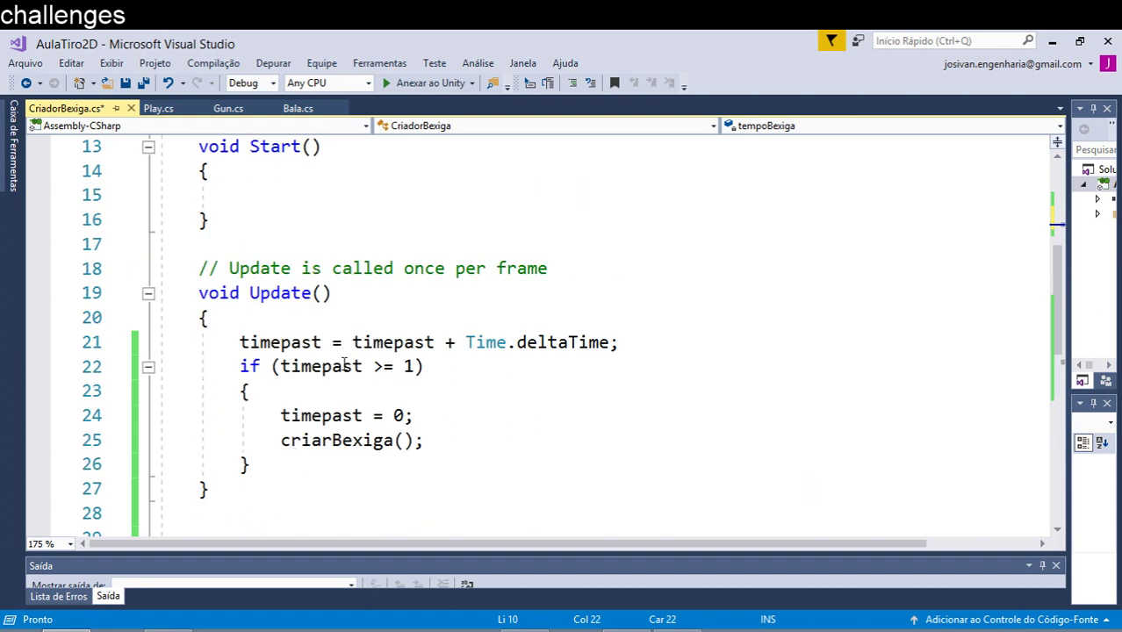
pyautogui.doubleClick(408, 369)
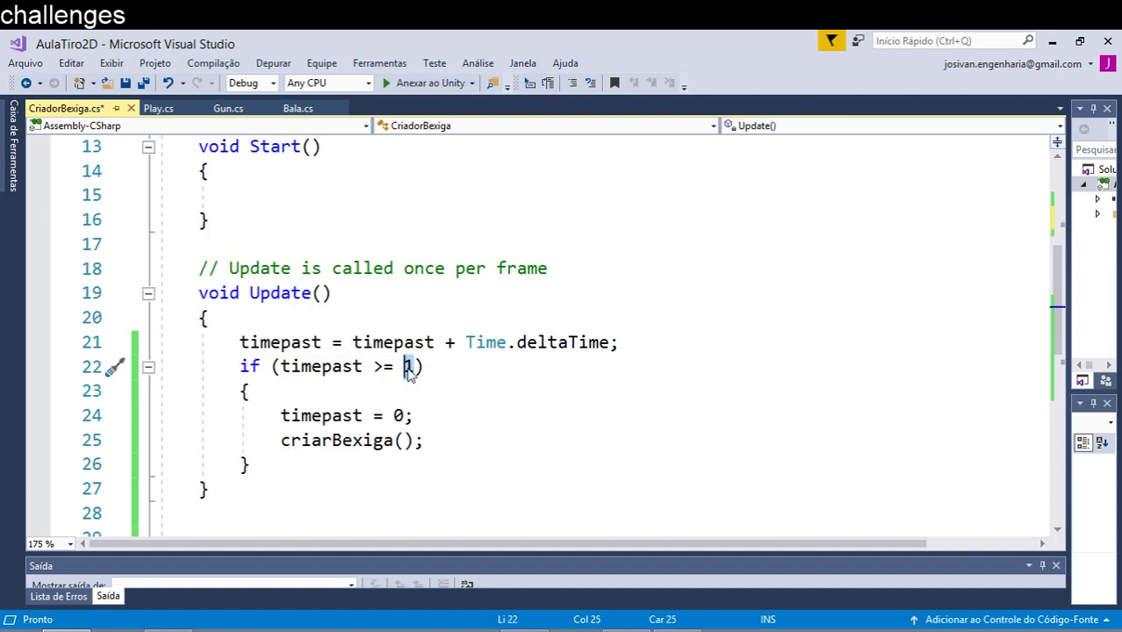
pyautogui.hotkey('ctrl', 'v')
pyautogui.scroll(-4, 502, 367)
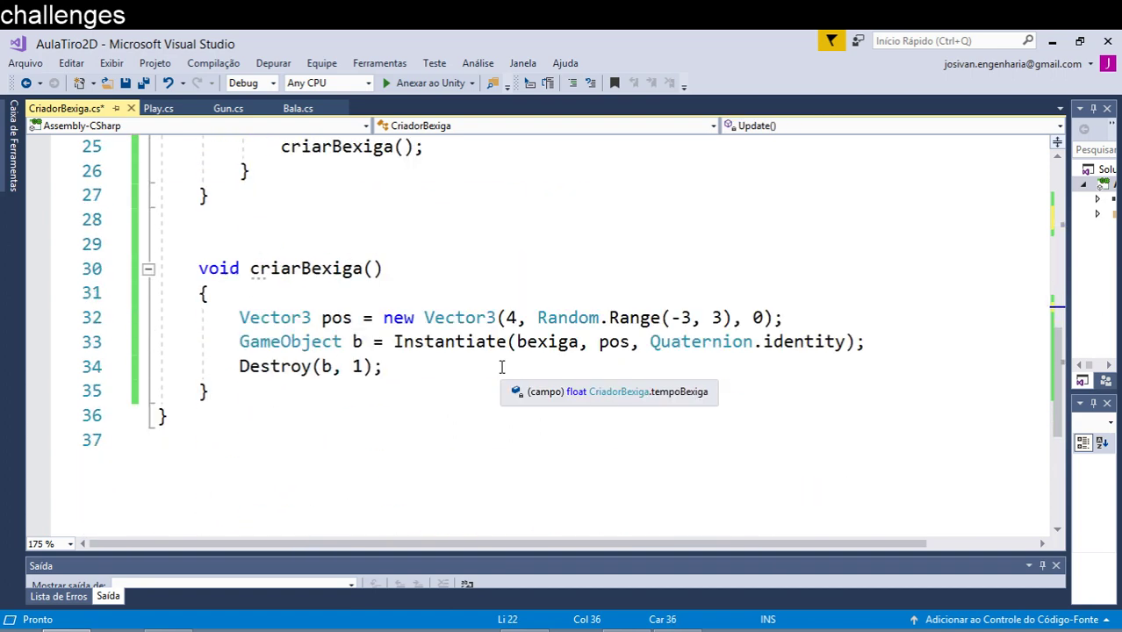
pyautogui.doubleClick(359, 370)
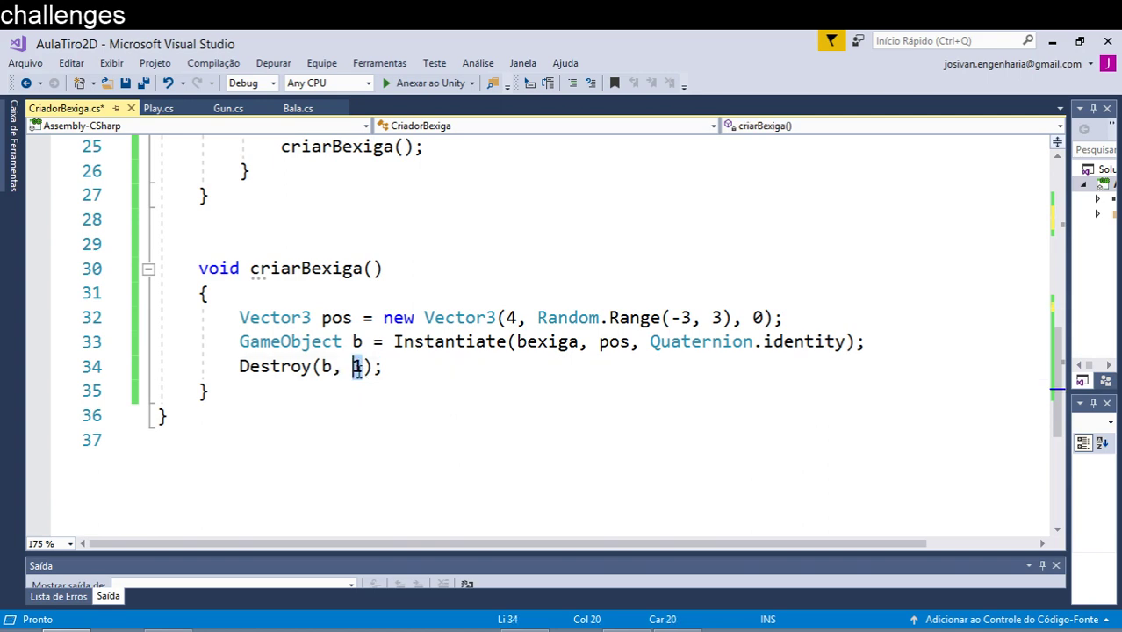
pyautogui.hotkey('ctrl', 'v')
pyautogui.scroll(1, 435, 298)
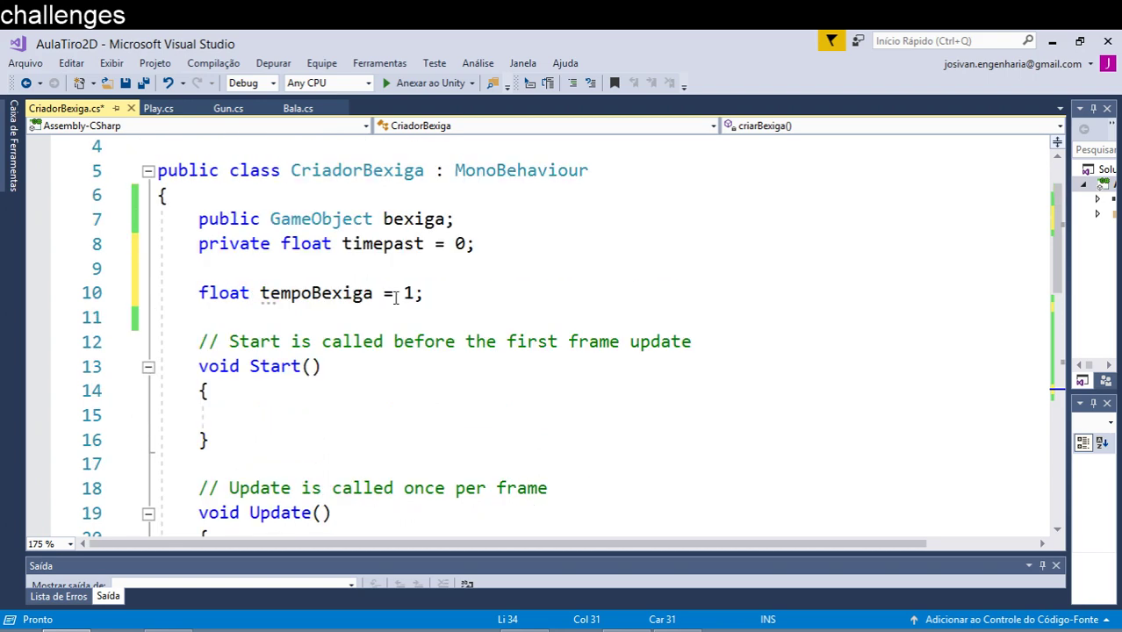
pyautogui.scroll(-5, 435, 303)
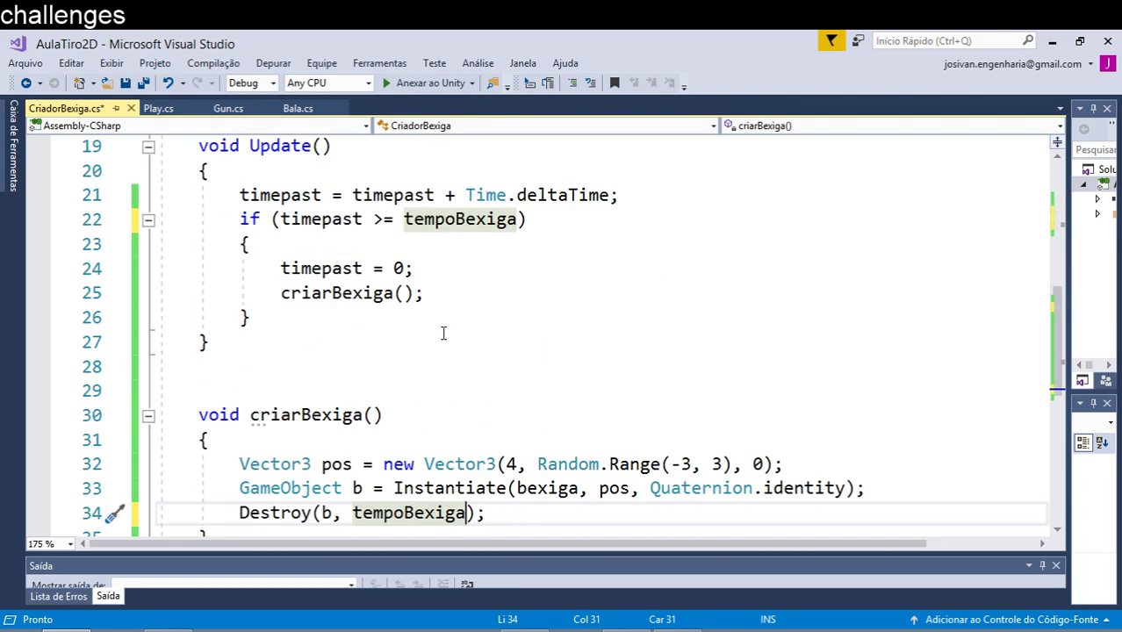
pyautogui.scroll(4, 450, 303)
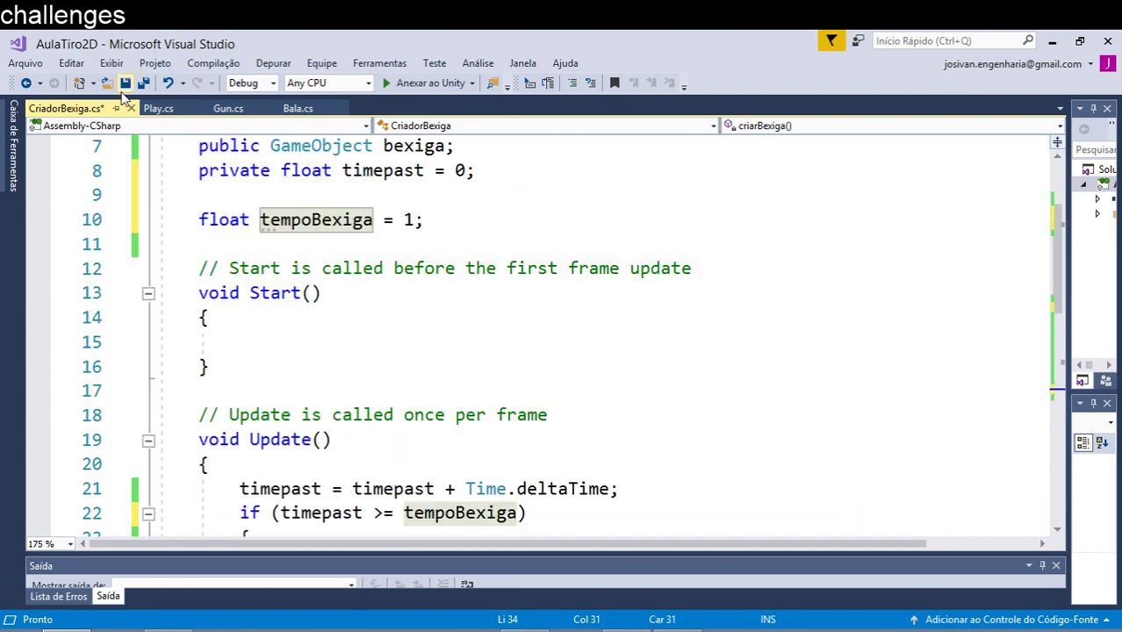
pyautogui.hotkey('ctrl', 's')
# Step: In Unity, play the game, fire three shots to pop a balloon, then stop and return to the code
pyautogui.click(690, 625)
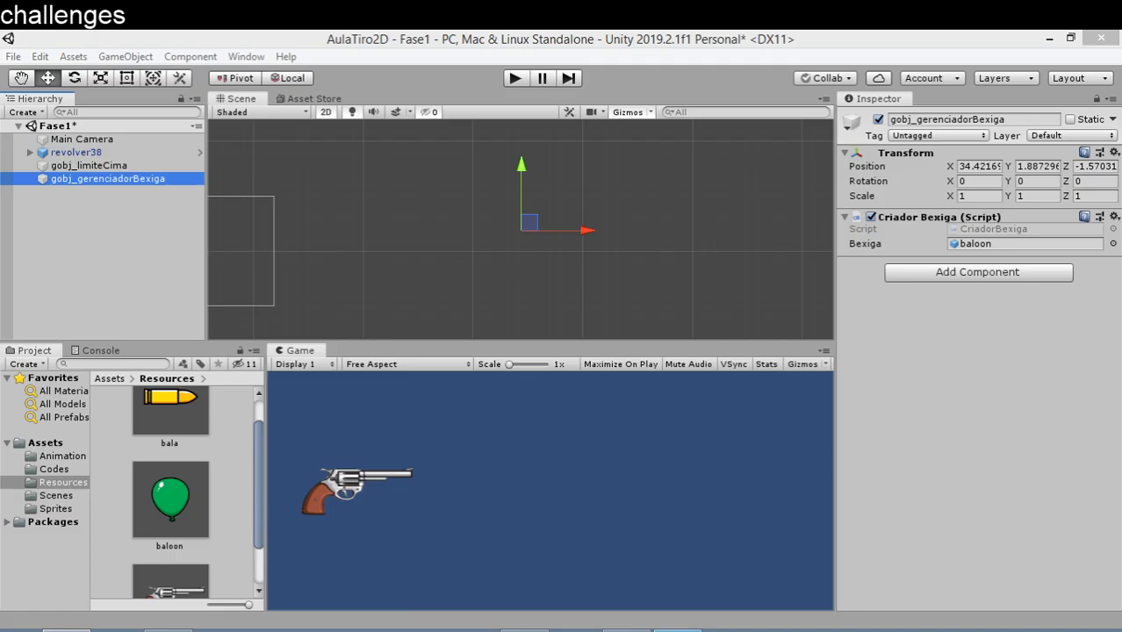
pyautogui.click(515, 79)
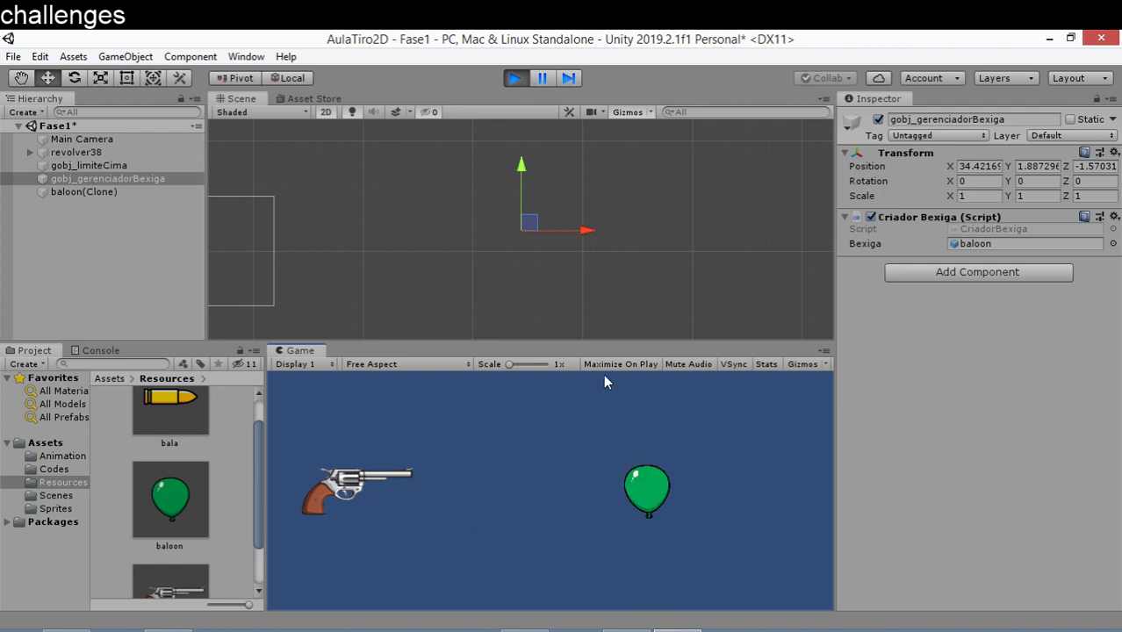
pyautogui.click(453, 530)
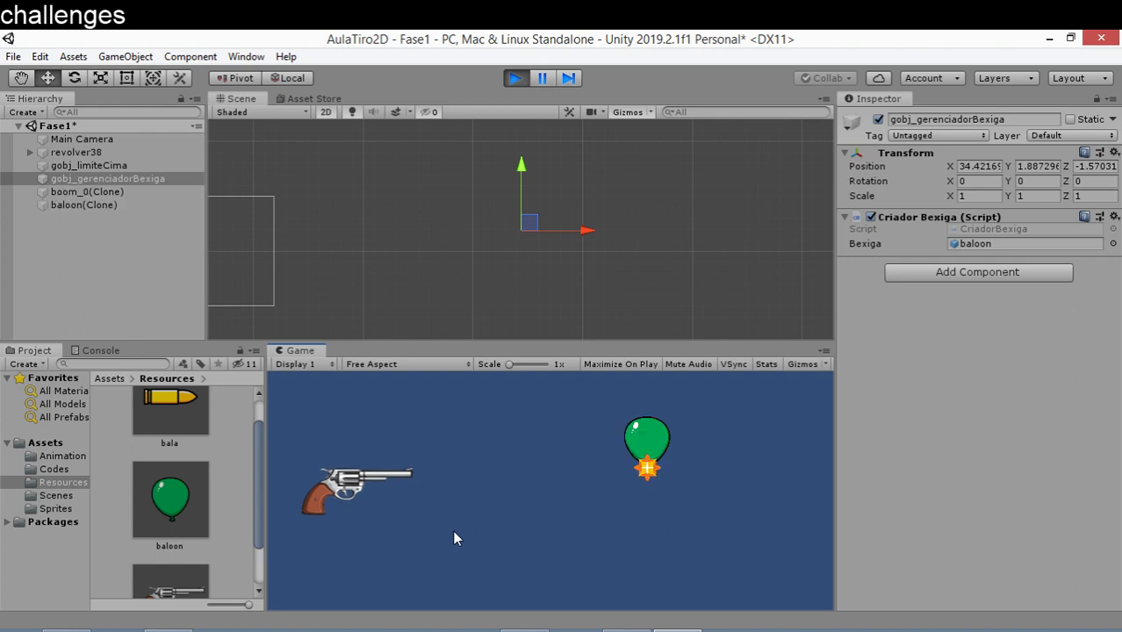
pyautogui.click(453, 532)
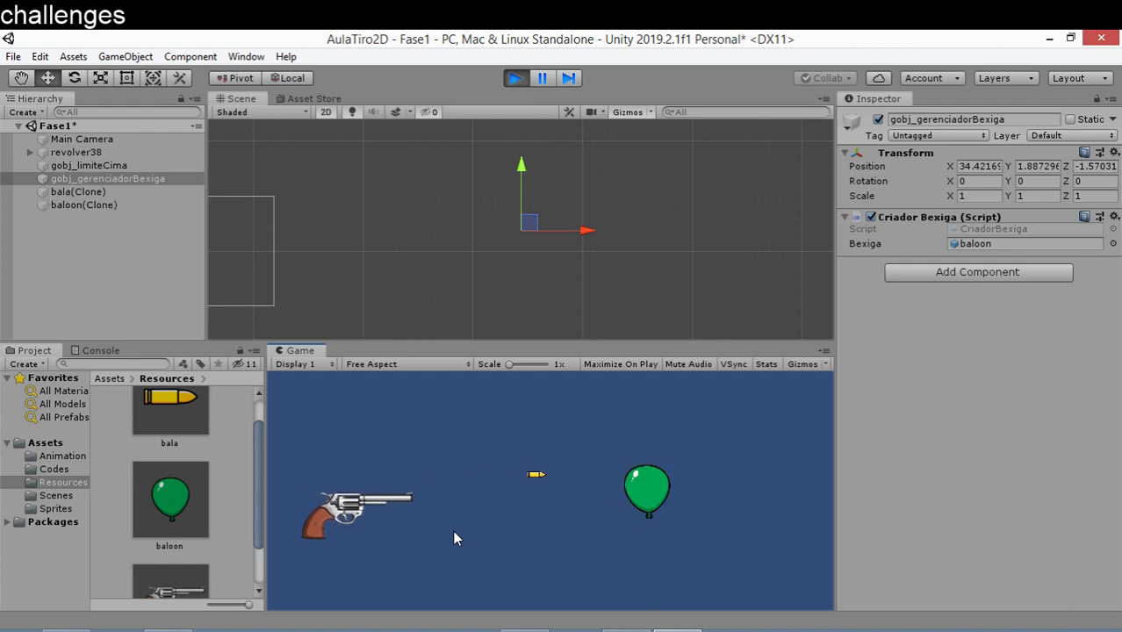
pyautogui.click(454, 532)
pyautogui.click(515, 78)
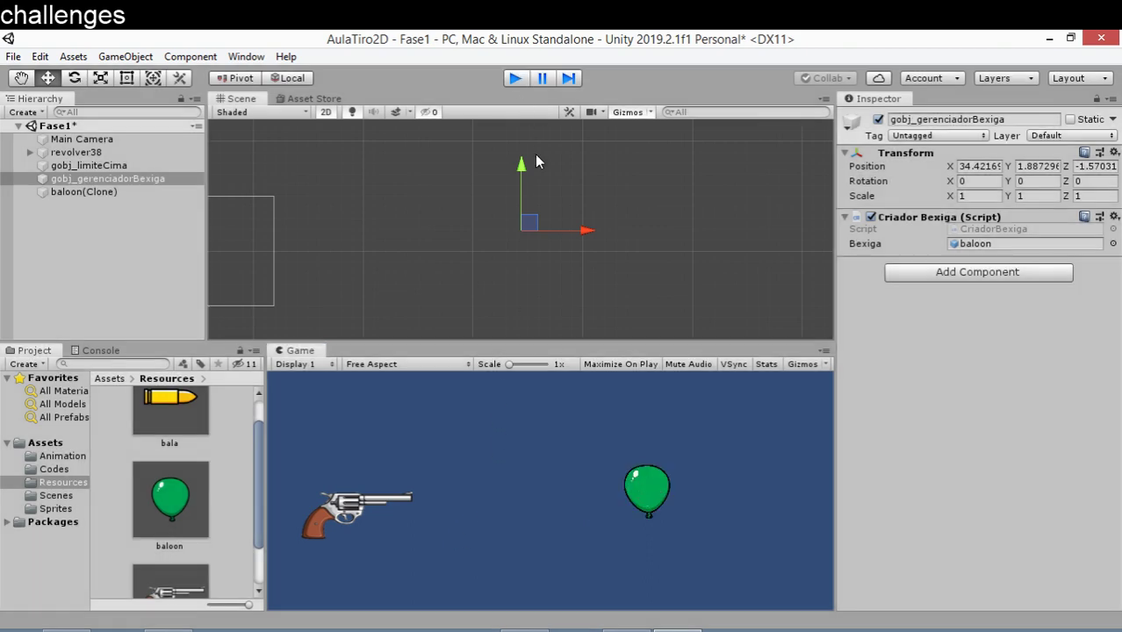
pyautogui.hotkey('alt', 'Tab')
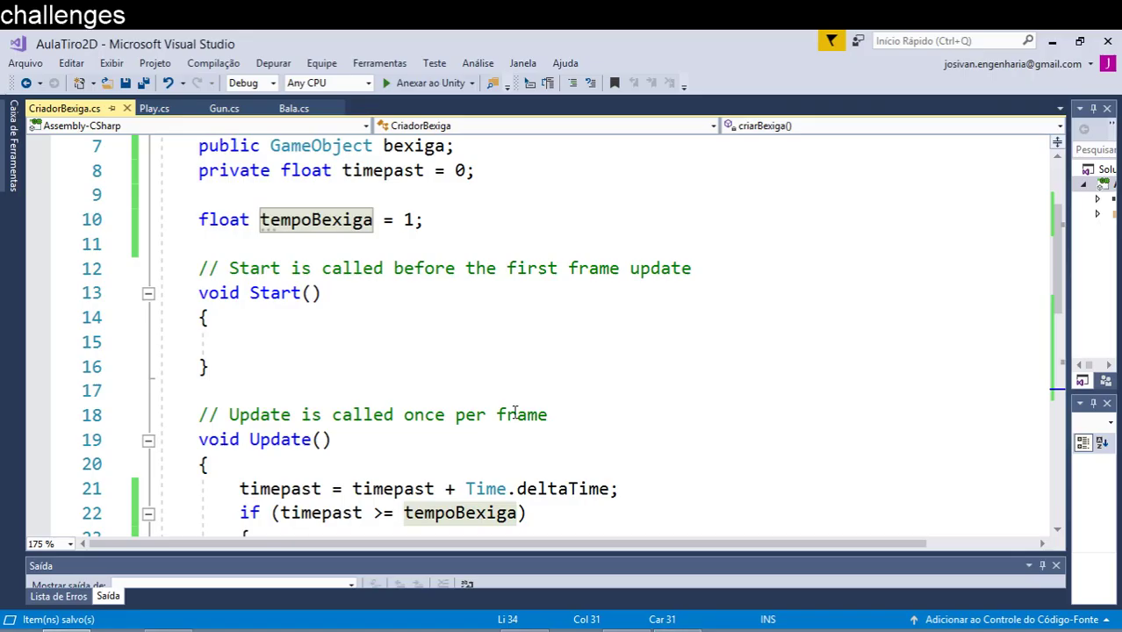
# Step: Change tempoBexiga from 1 to 4 on line 10, save, and switch to Unity
pyautogui.scroll(2, 514, 413)
pyautogui.click(416, 367)
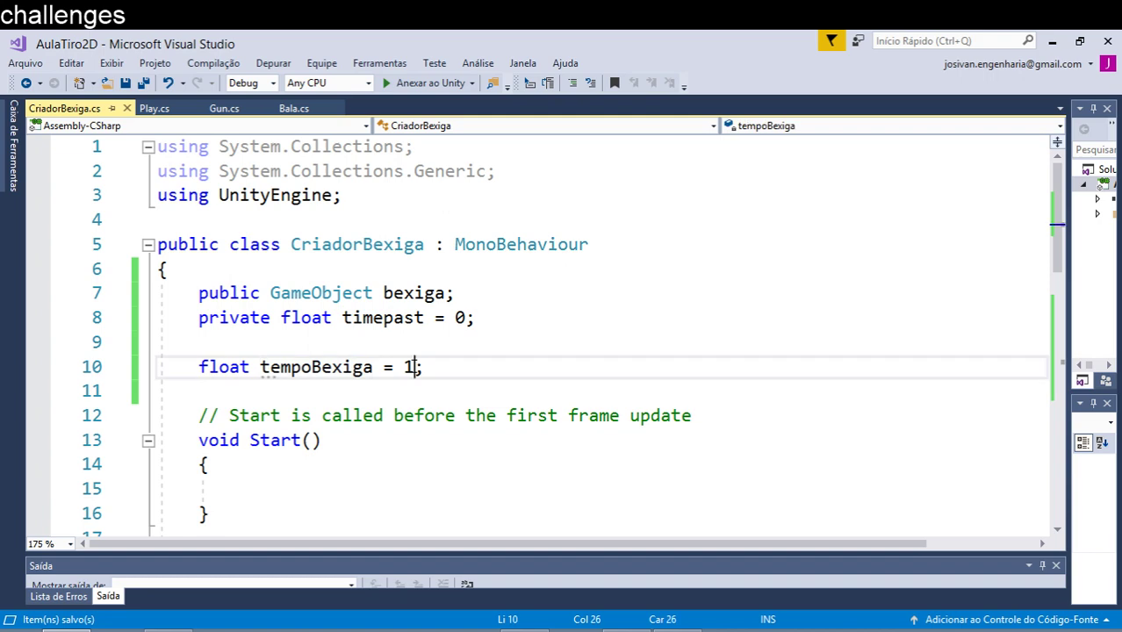
pyautogui.press('BackSpace')
pyautogui.write('4')
pyautogui.scroll(-4, 478, 391)
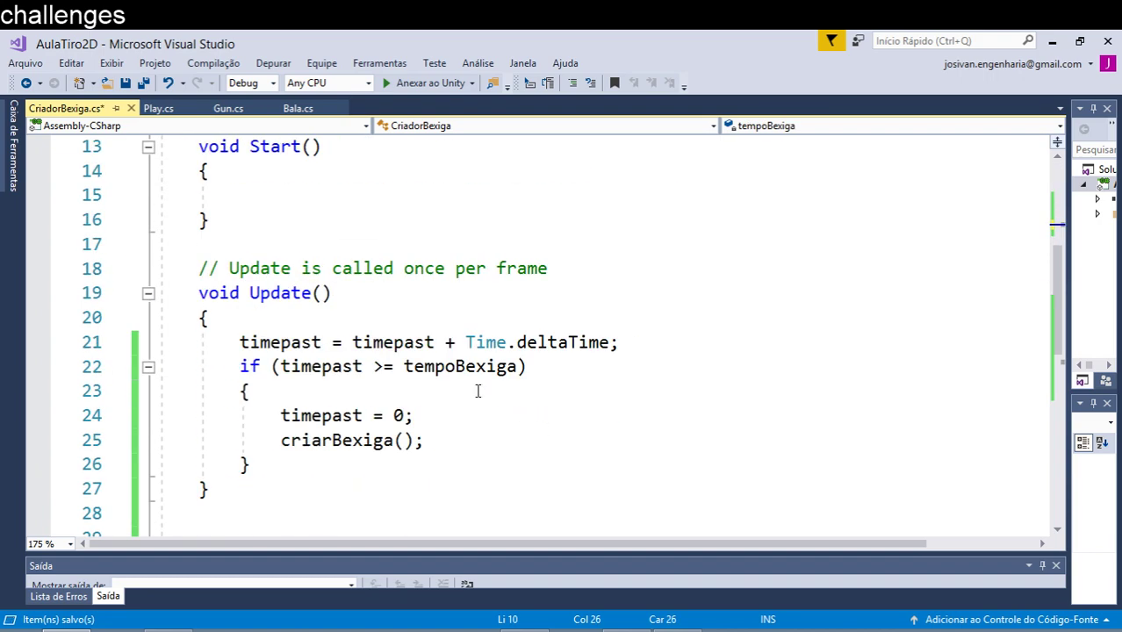
pyautogui.scroll(-4, 437, 373)
pyautogui.scroll(4, 437, 373)
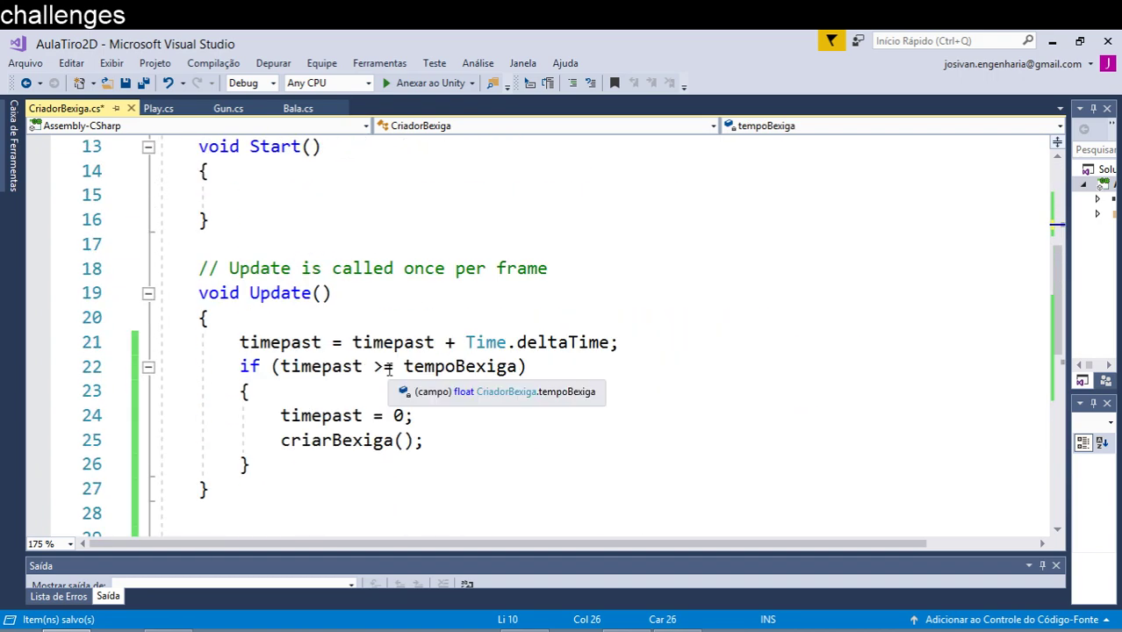
pyautogui.scroll(4, 387, 334)
pyautogui.click(126, 82)
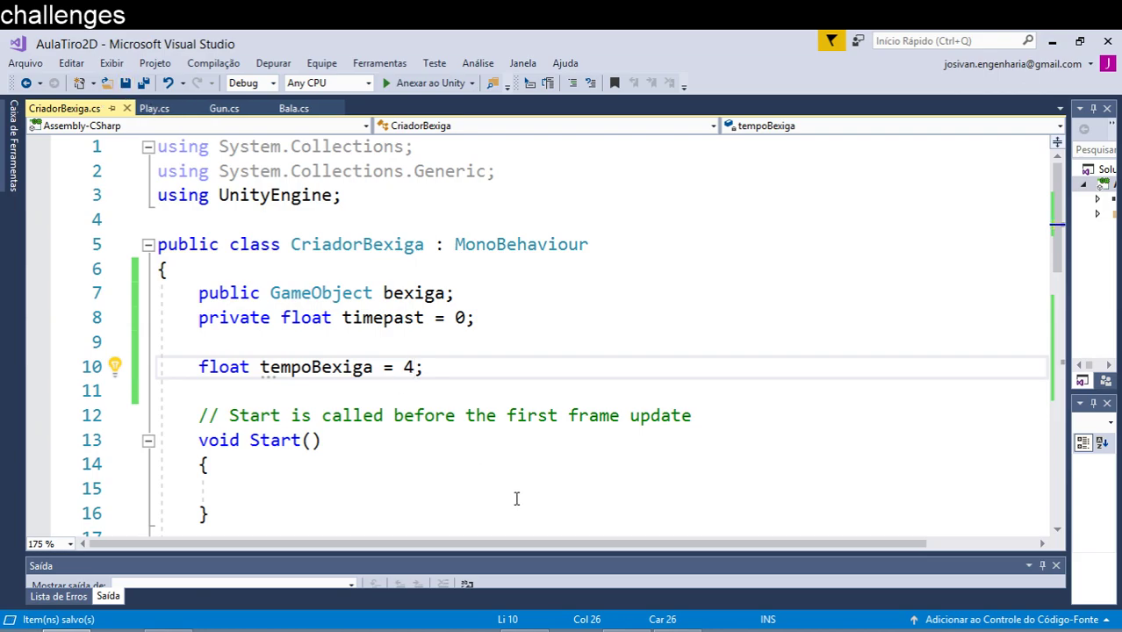
pyautogui.hotkey('alt', 'Tab')
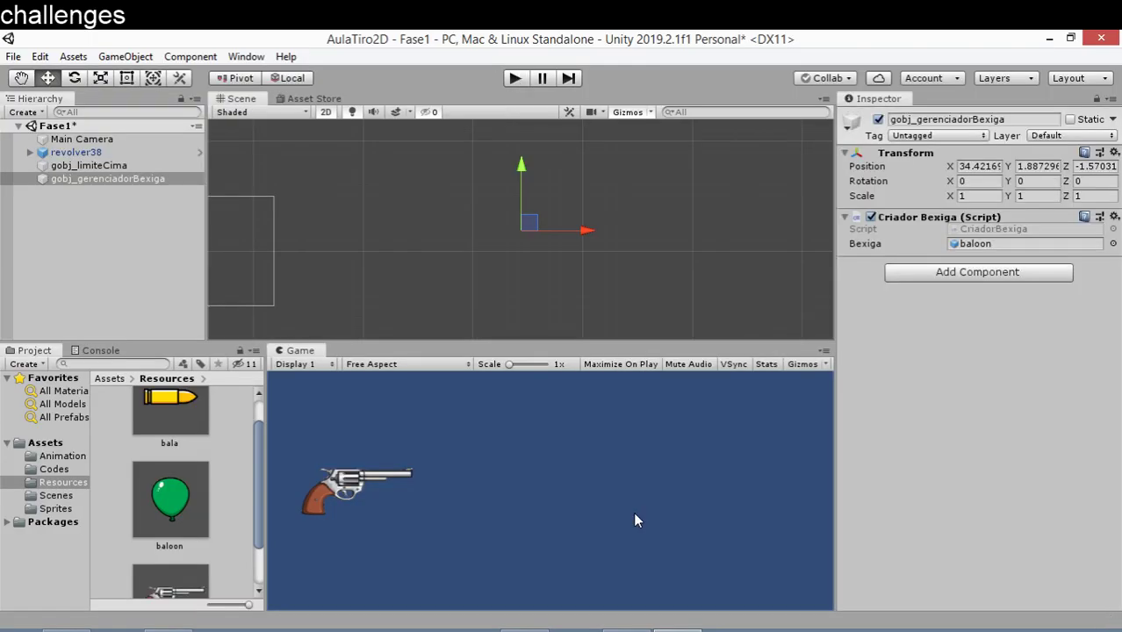
# Step: Start the game and move the revolver with the arrow keys, firing at balloons with space
pyautogui.click(517, 79)
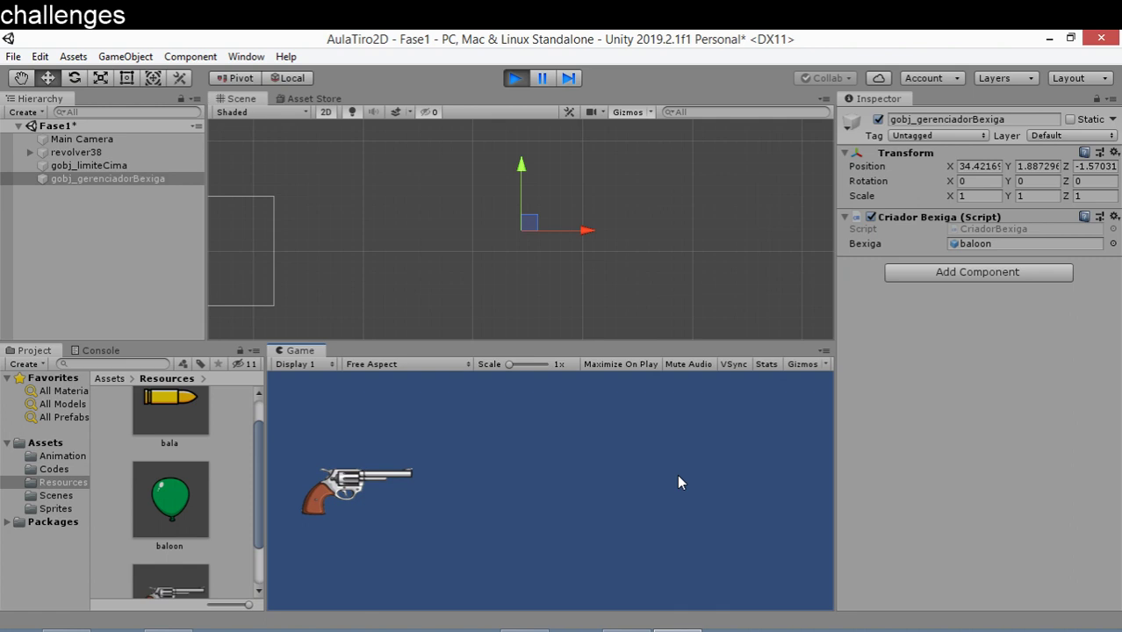
pyautogui.press('Down')
pyautogui.press('Down')
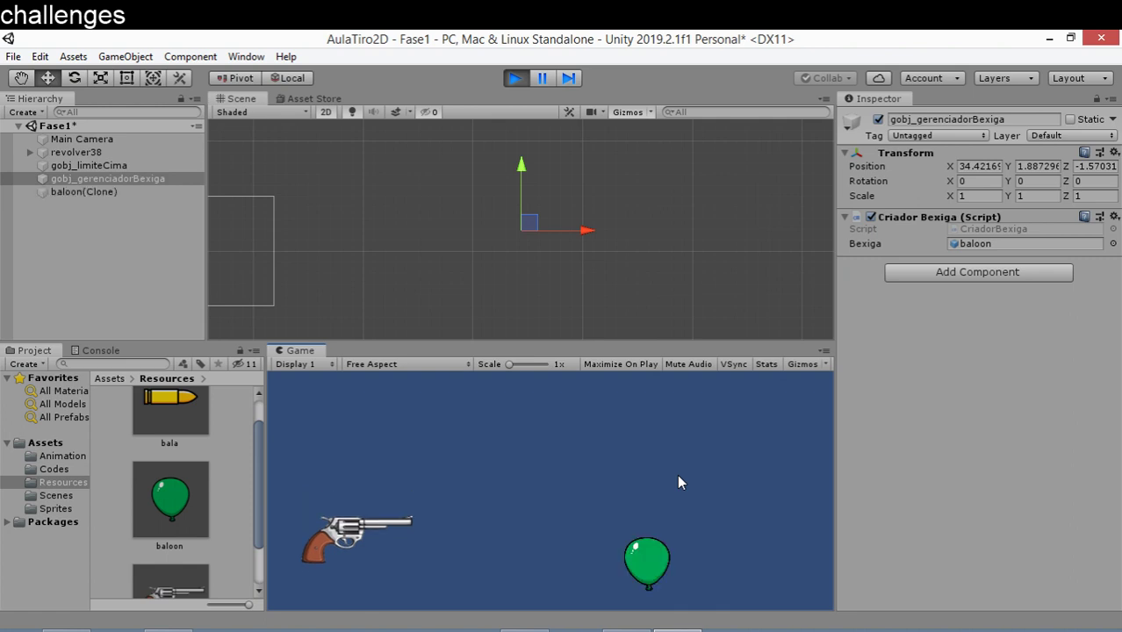
pyautogui.press('space')
pyautogui.press('Down')
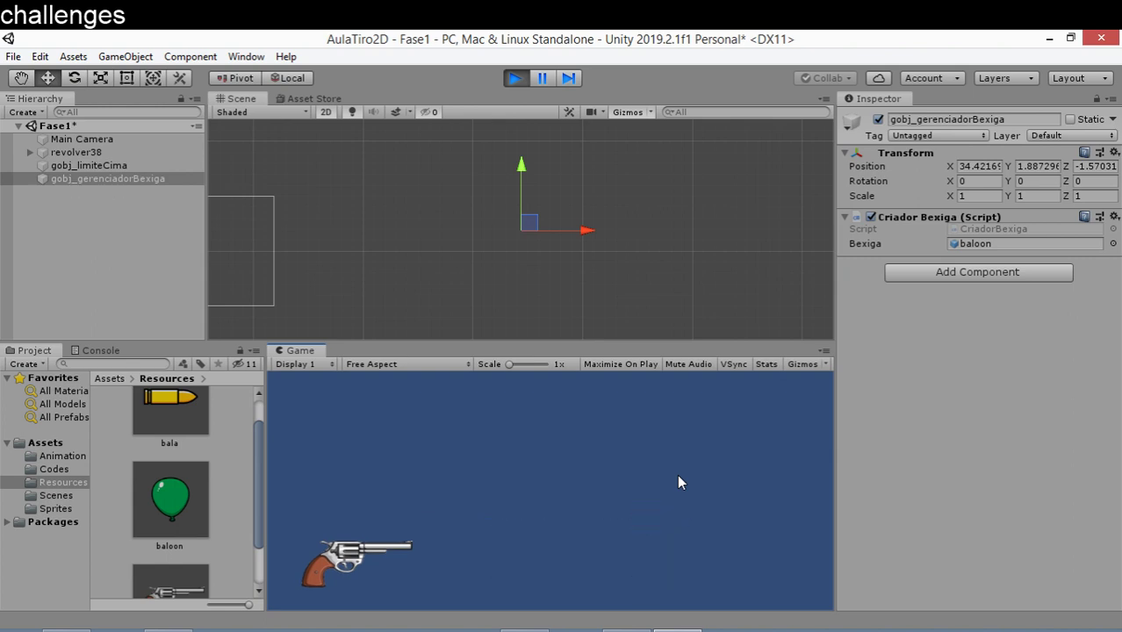
pyautogui.press('Up')
pyautogui.press('Up')
pyautogui.press('Up')
pyautogui.press('Up')
pyautogui.press('Down')
pyautogui.press('Down')
pyautogui.press('Down')
pyautogui.press('Down')
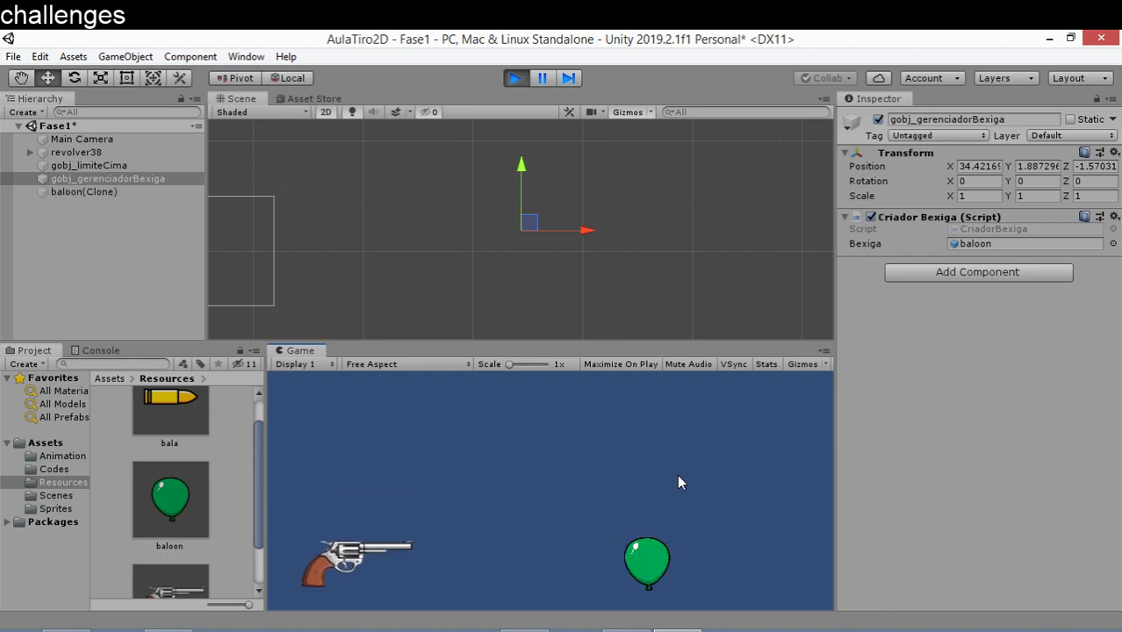
pyautogui.press('space')
pyautogui.press('Up')
pyautogui.press('Up')
pyautogui.press('Up')
pyautogui.press('Up')
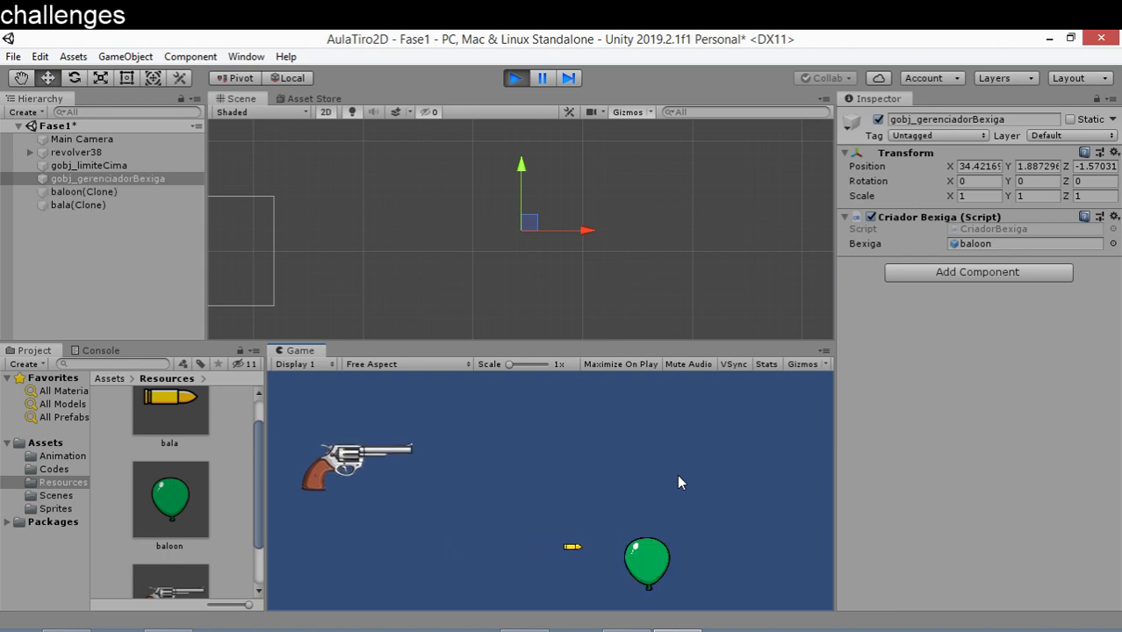
pyautogui.press('Down')
pyautogui.press('Down')
pyautogui.press('Down')
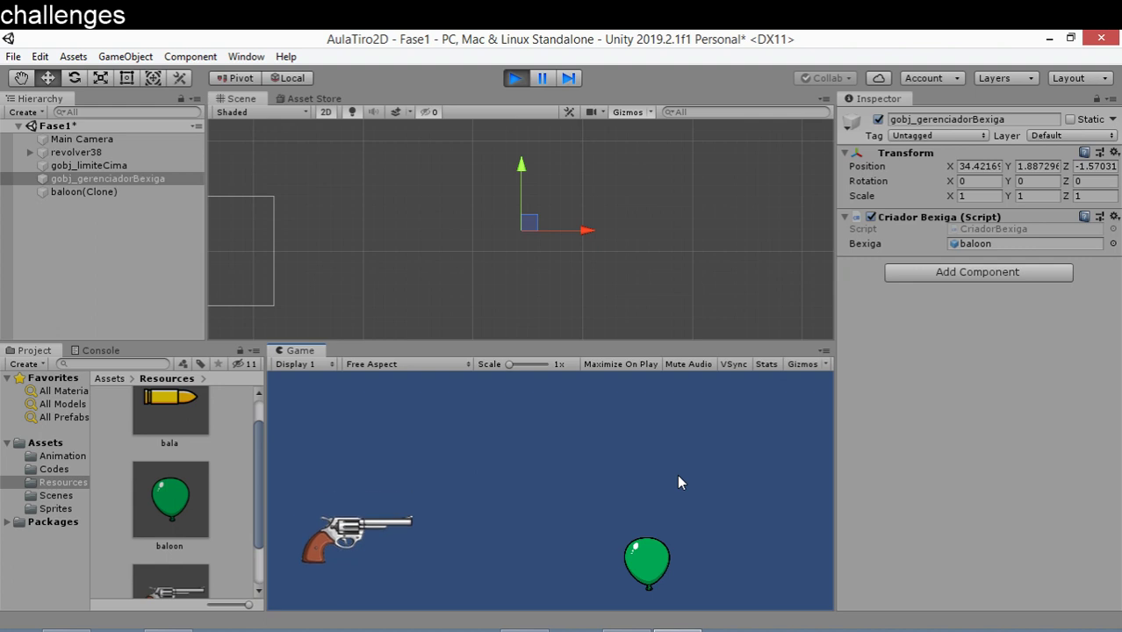
pyautogui.press('Down')
pyautogui.press('Down')
pyautogui.press('Down')
pyautogui.press('Up')
pyautogui.press('space')
pyautogui.press('Up')
pyautogui.press('Up')
pyautogui.press('Up')
pyautogui.press('Up')
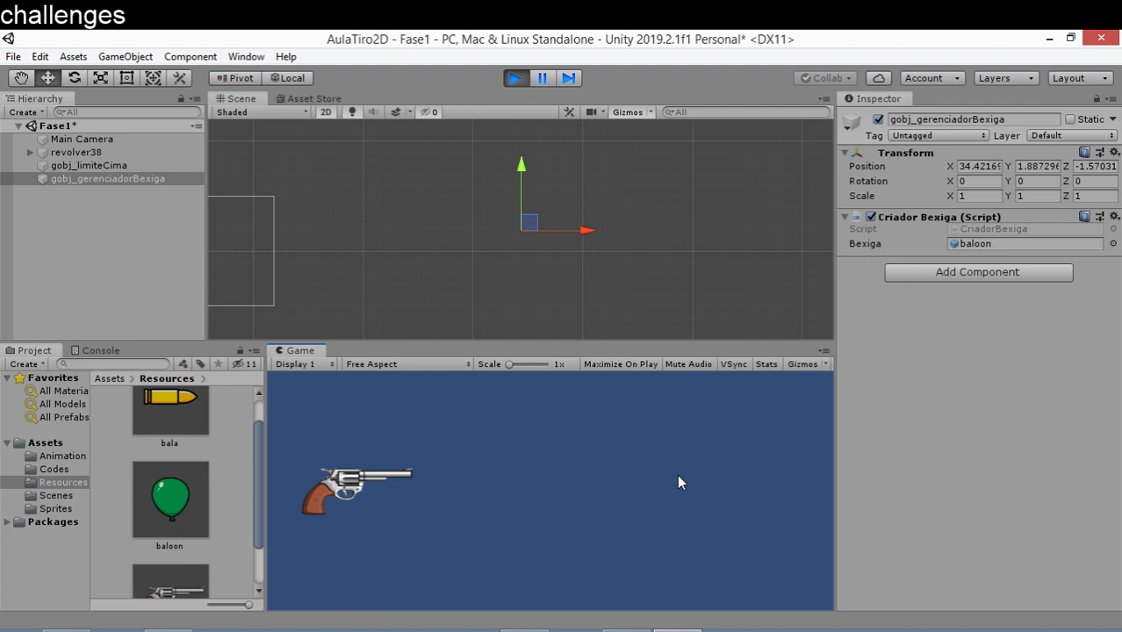
# Step: Keep aiming and shooting at new balloons, then stop the game and switch to the code editor
pyautogui.press('Up')
pyautogui.press('Up')
pyautogui.press('Down')
pyautogui.press('Down')
pyautogui.press('Down')
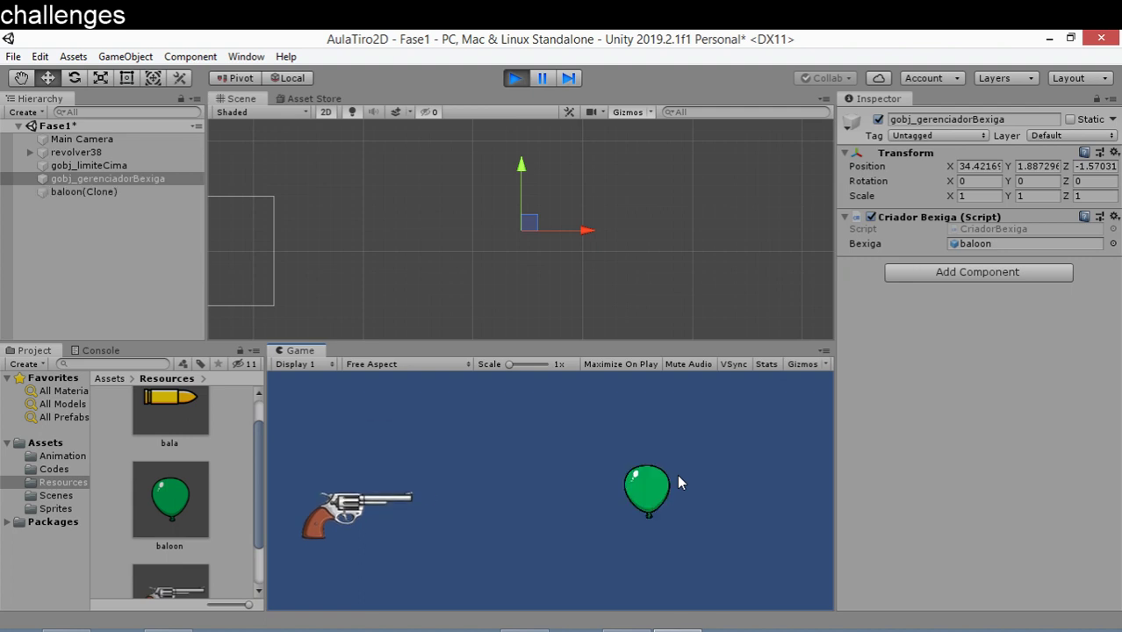
pyautogui.press('space')
pyautogui.press('Up')
pyautogui.press('Up')
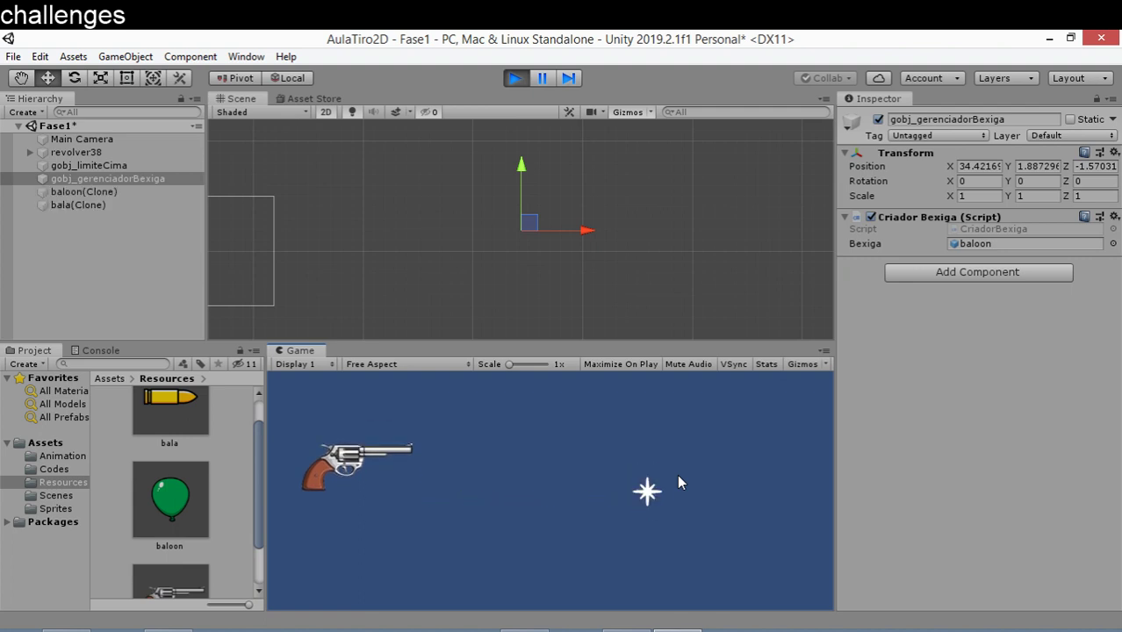
pyautogui.press('Down')
pyautogui.press('Down')
pyautogui.press('Down')
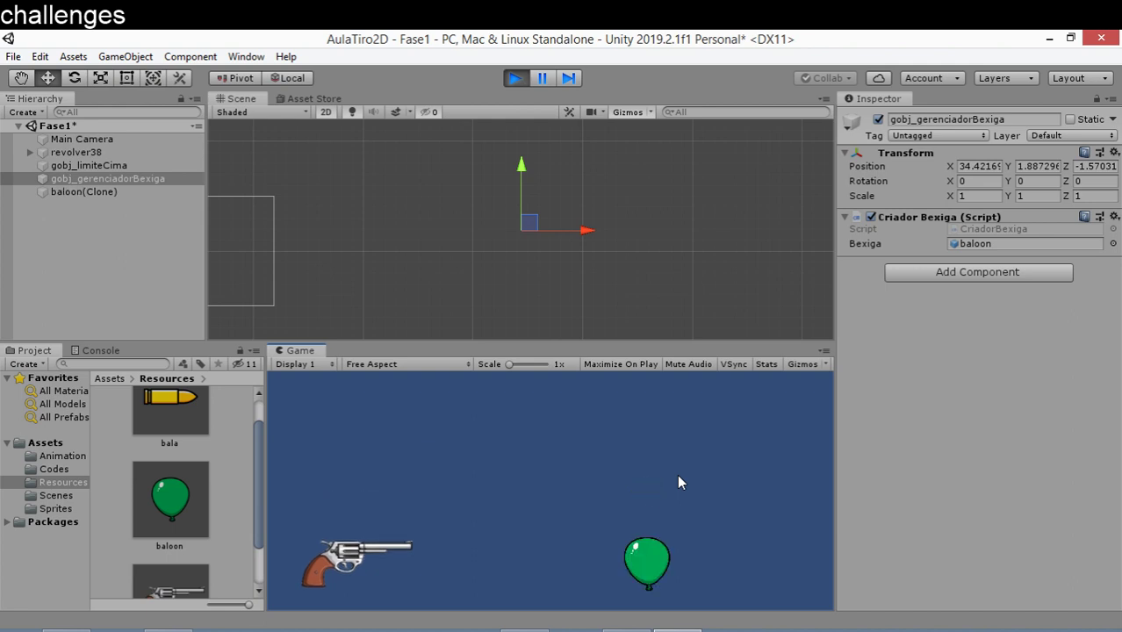
pyautogui.press('space')
pyautogui.press('Up')
pyautogui.press('Up')
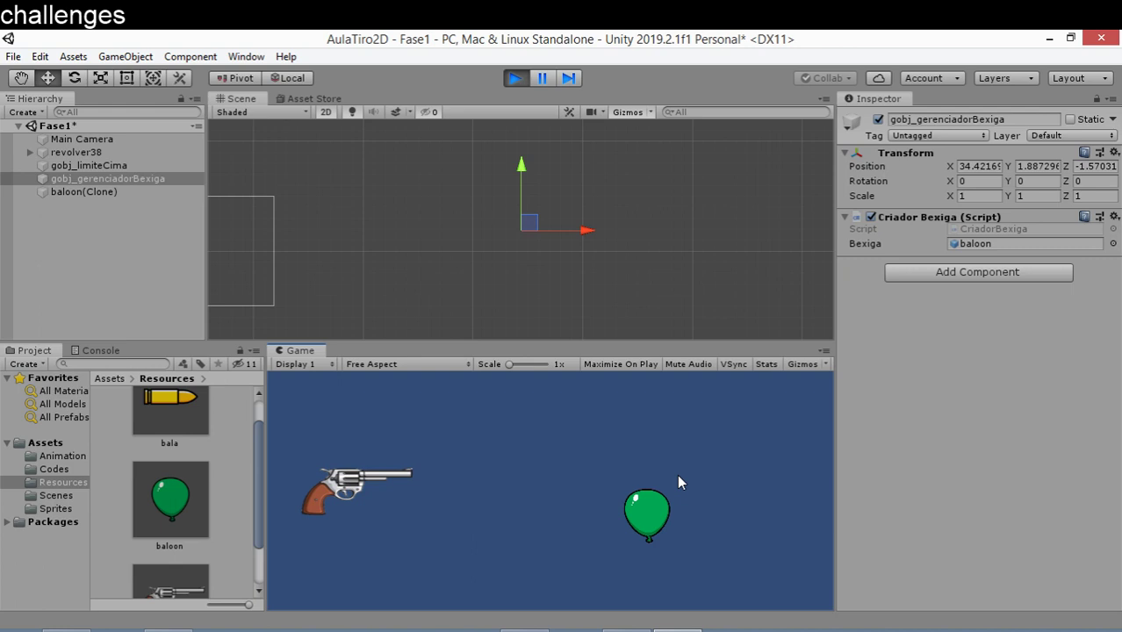
pyautogui.click(513, 80)
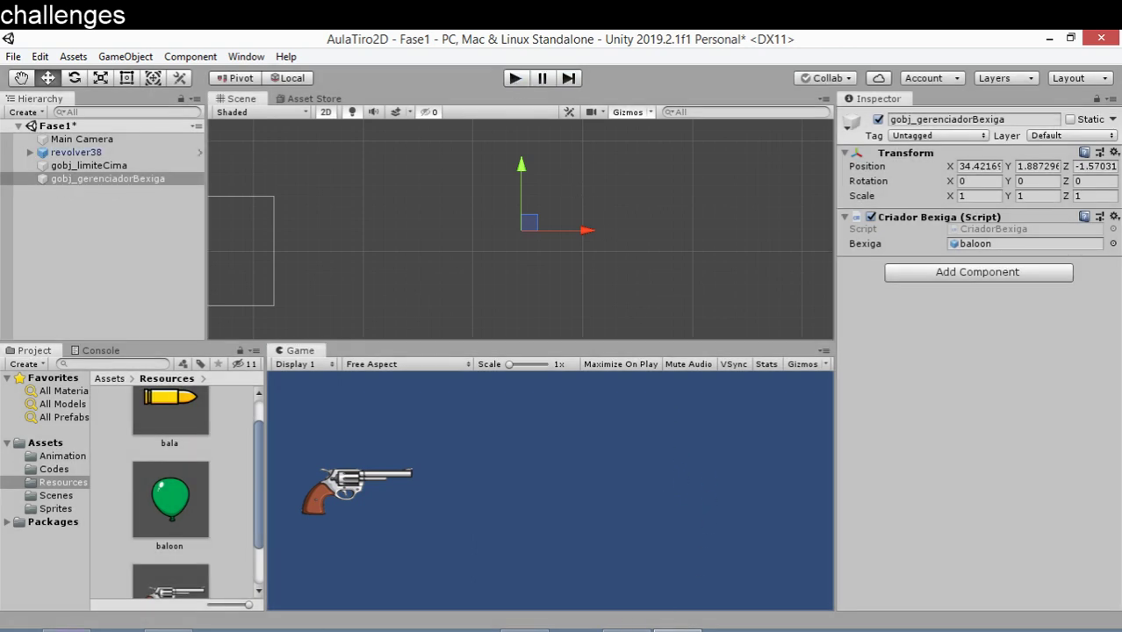
pyautogui.hotkey('alt', 'Tab')
# Step: Change tempoBexiga from 4 to 0.2f, save with Ctrl+S, and return to Unity
pyautogui.scroll(-3, 551, 396)
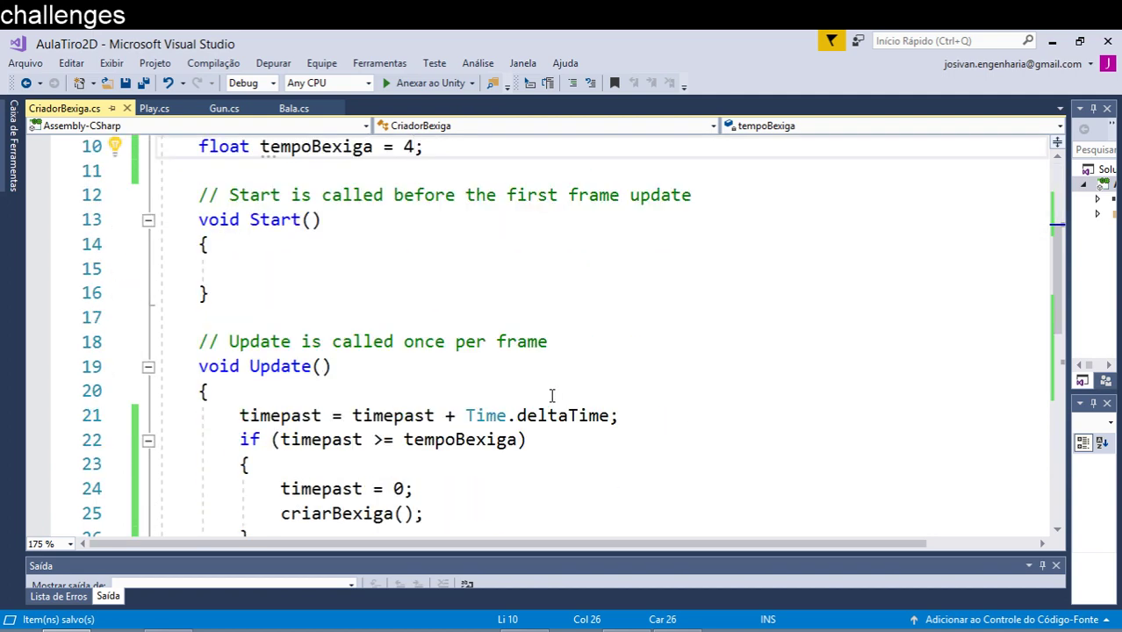
pyautogui.scroll(3, 551, 396)
pyautogui.press('BackSpace')
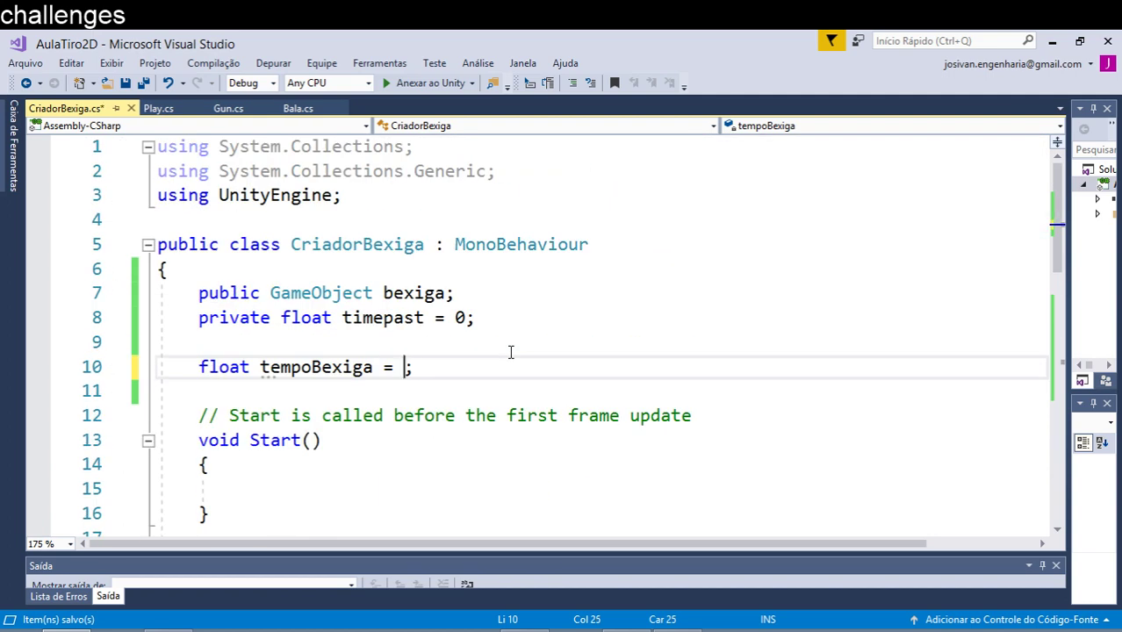
pyautogui.write('0.2')
pyautogui.write('f')
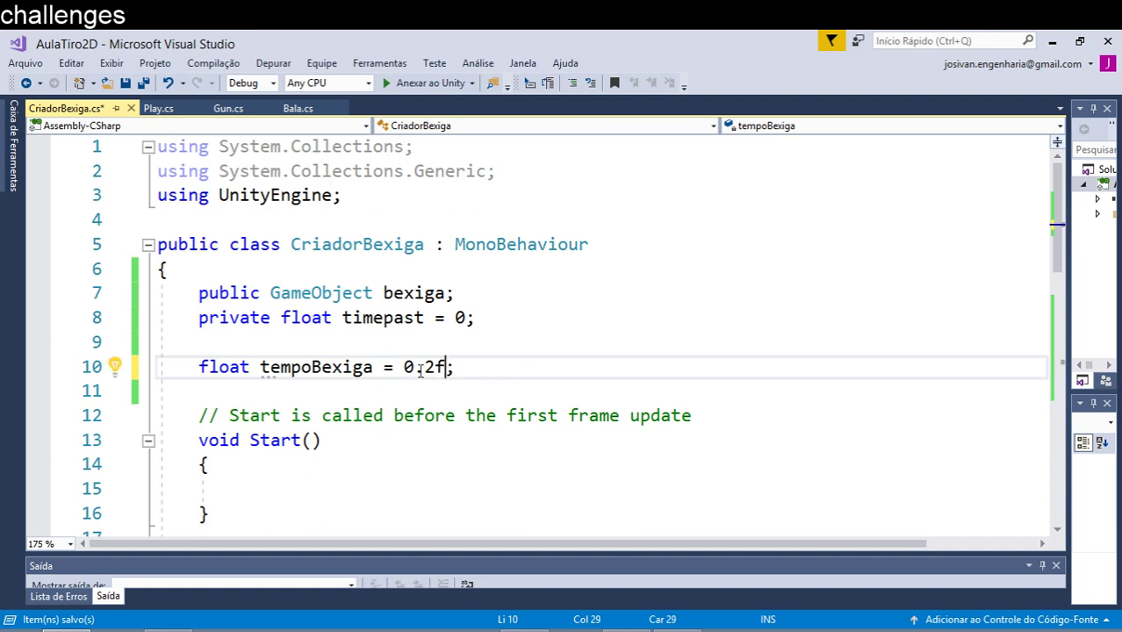
pyautogui.hotkey('ctrl', 's')
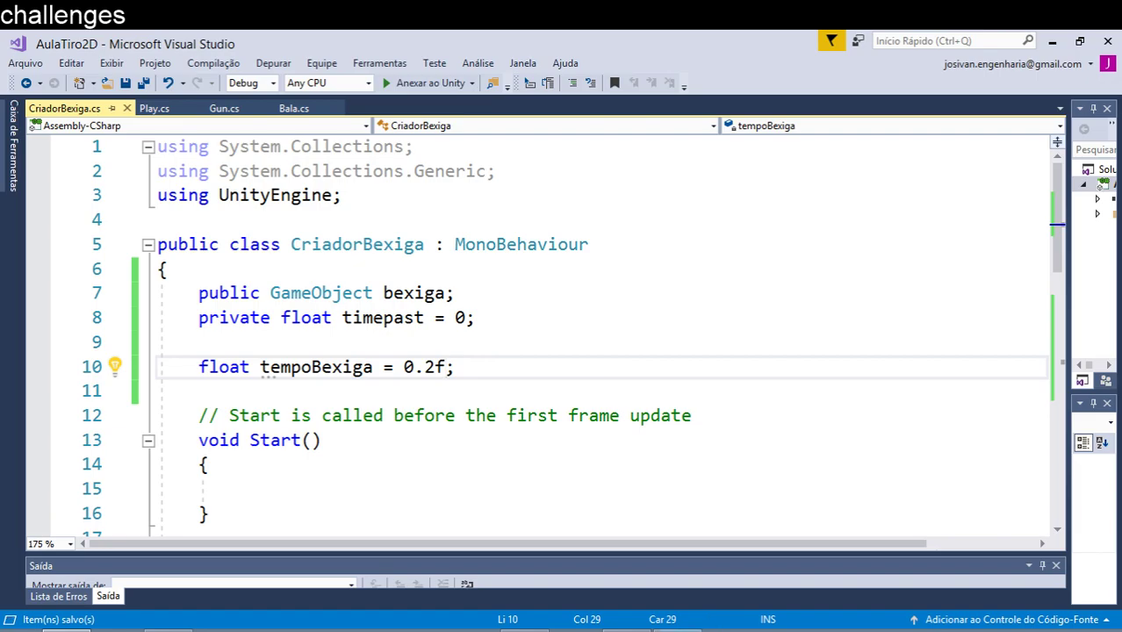
pyautogui.hotkey('alt', 'Tab')
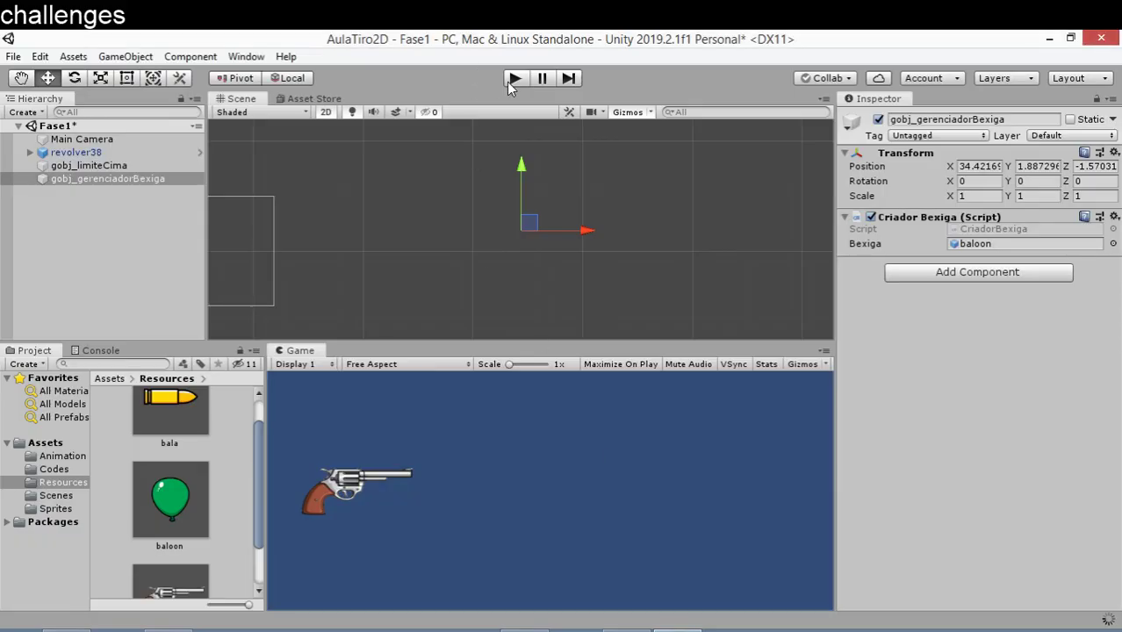
# Step: Play-test the 0.2f balloon timing by firing several shots at a balloon, then stop the game
pyautogui.click(513, 79)
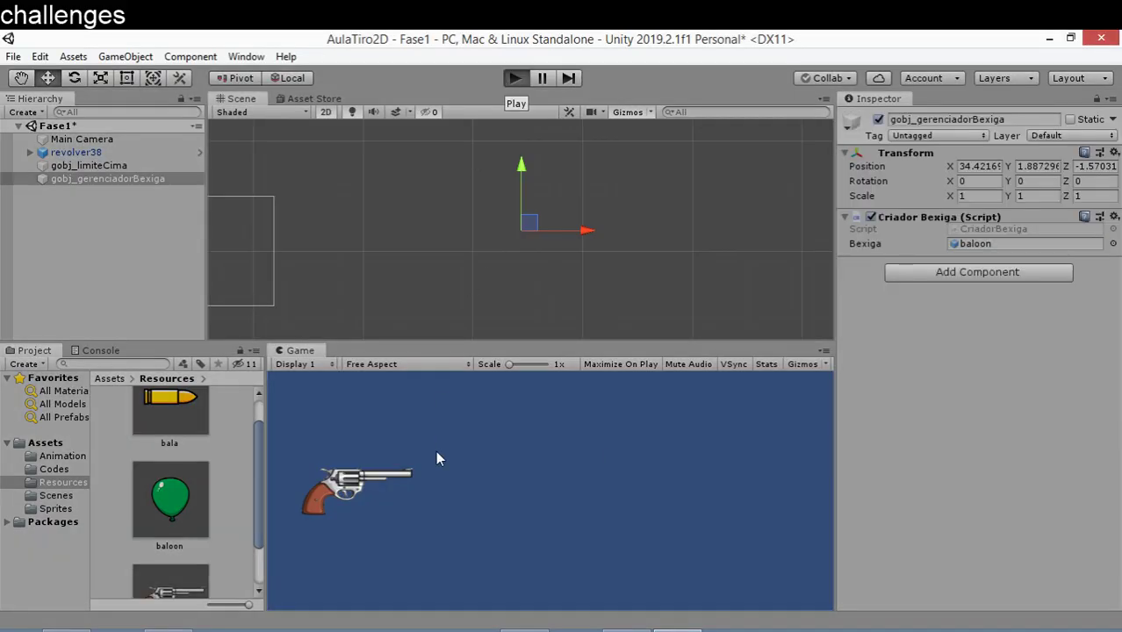
pyautogui.click(465, 604)
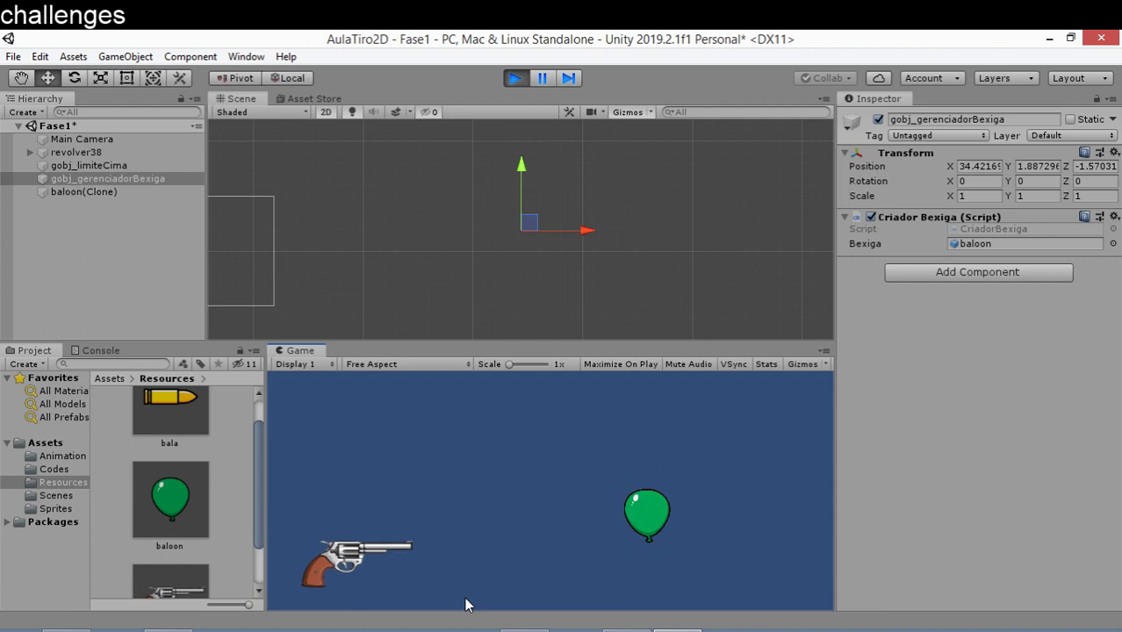
pyautogui.click(466, 604)
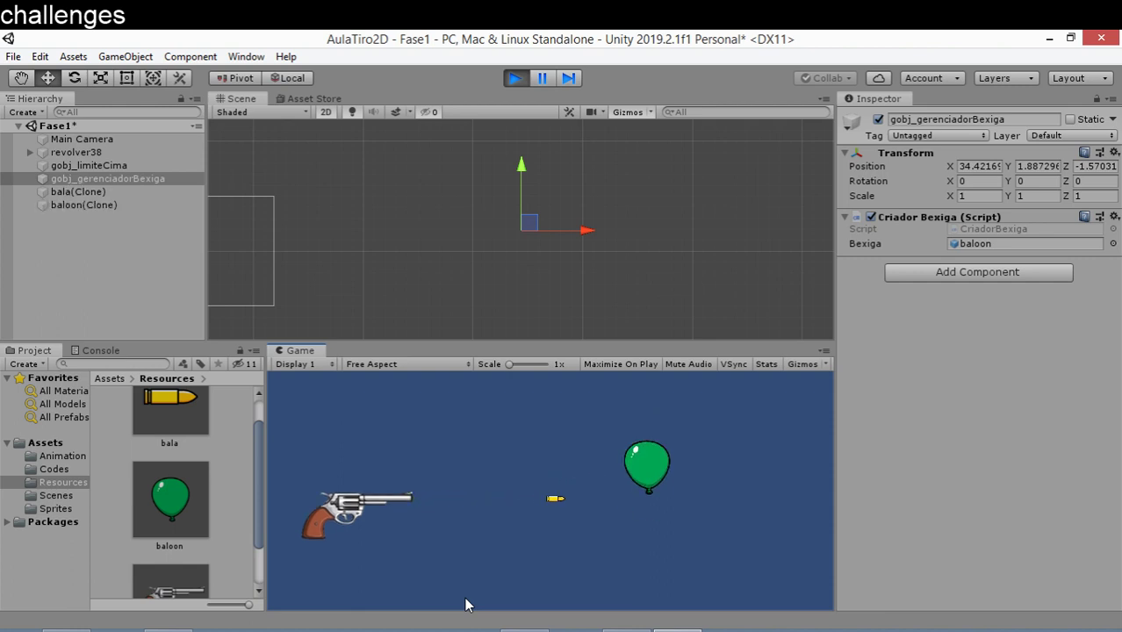
pyautogui.click(466, 604)
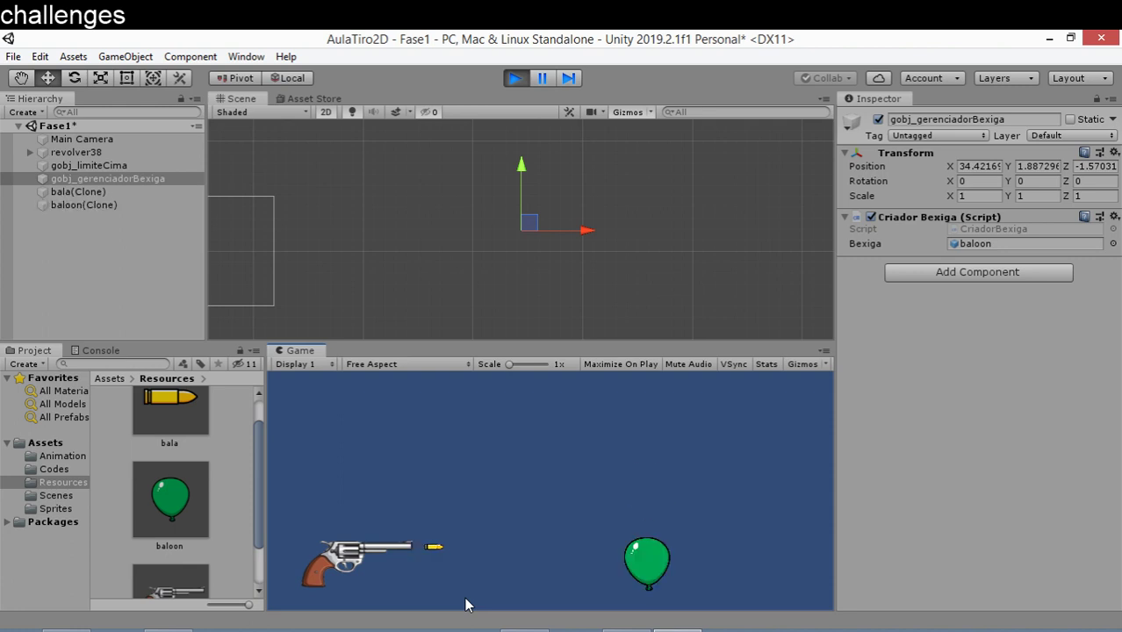
pyautogui.click(466, 604)
pyautogui.press('Up')
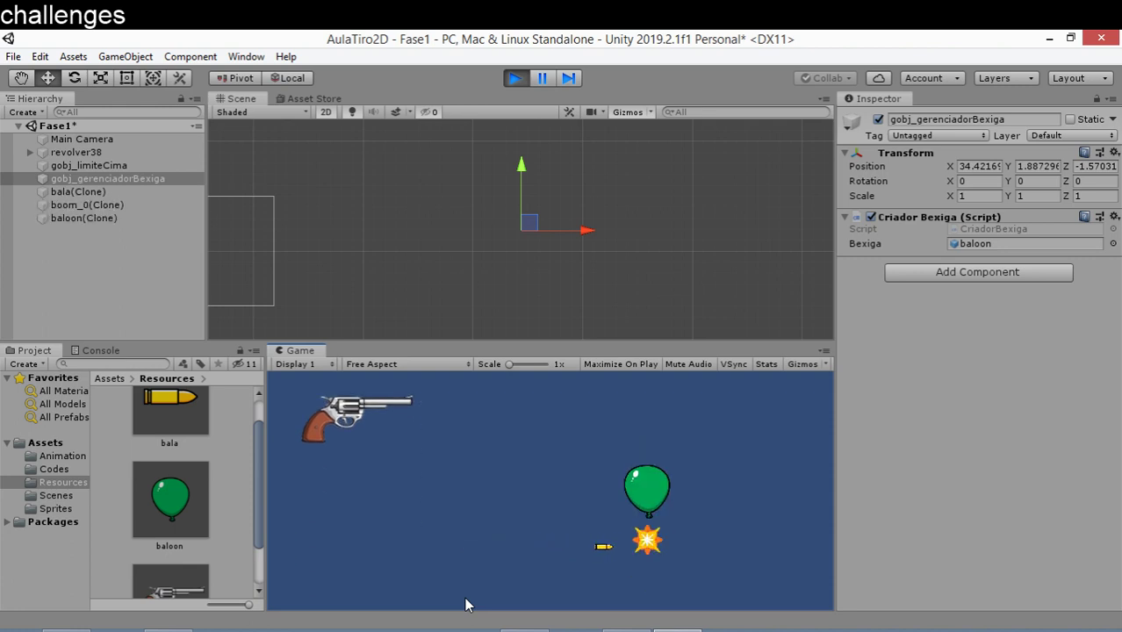
pyautogui.hotkey('ctrl', 'p')
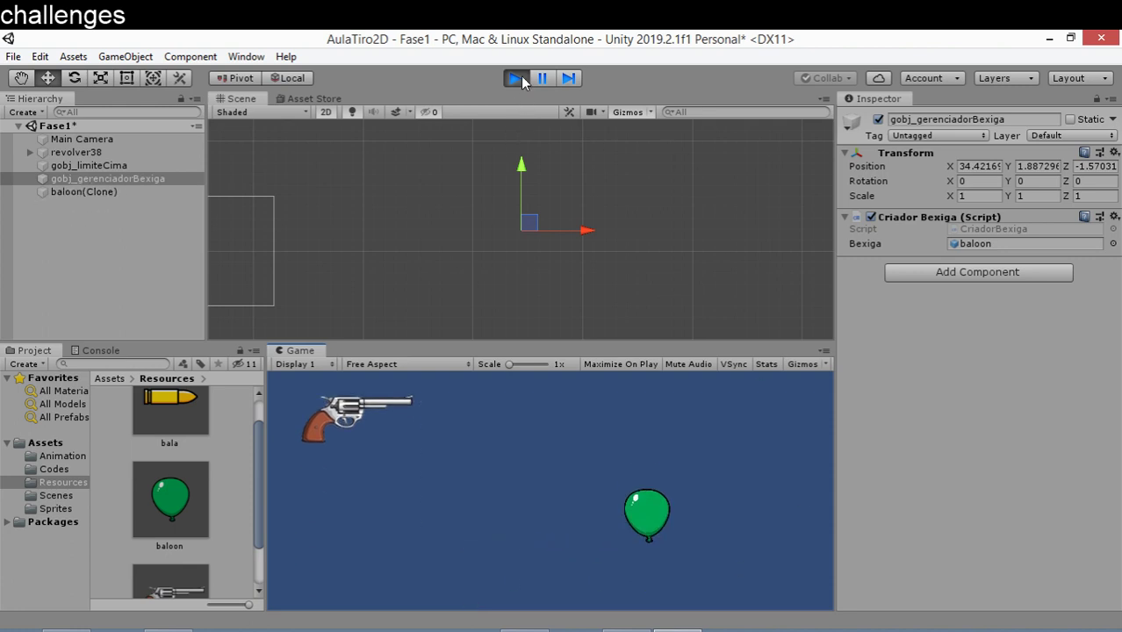
# Step: Change tempoBexiga on line 10 from 0.2f to 2 and save CriadorBexiga.cs
pyautogui.hotkey('alt', 'Tab')
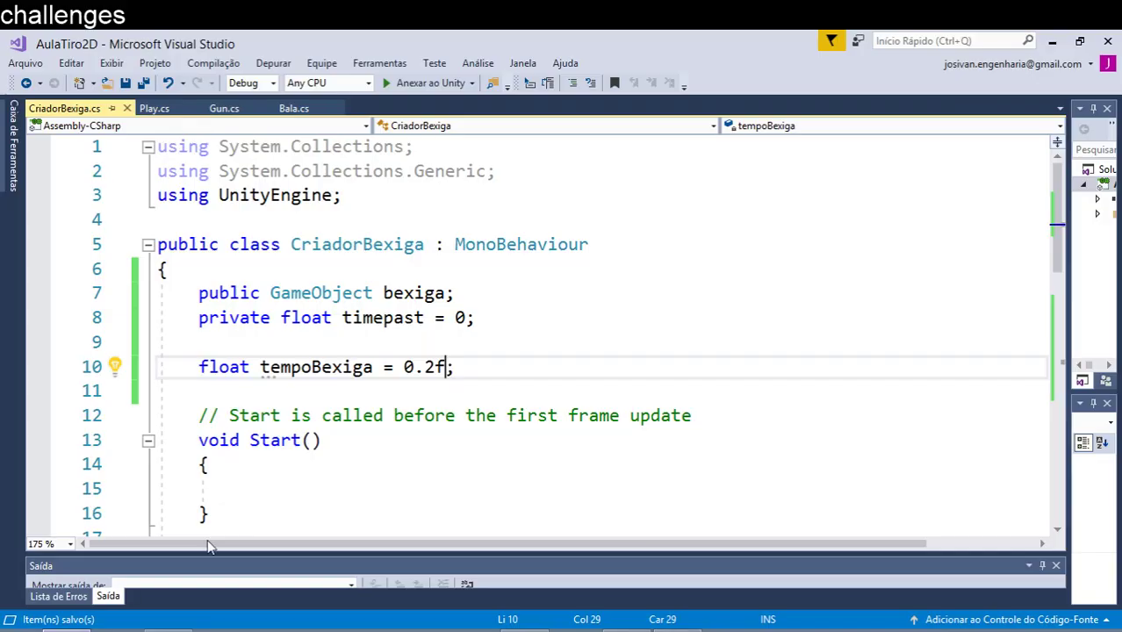
pyautogui.scroll(-4, 452, 425)
pyautogui.scroll(-2, 532, 386)
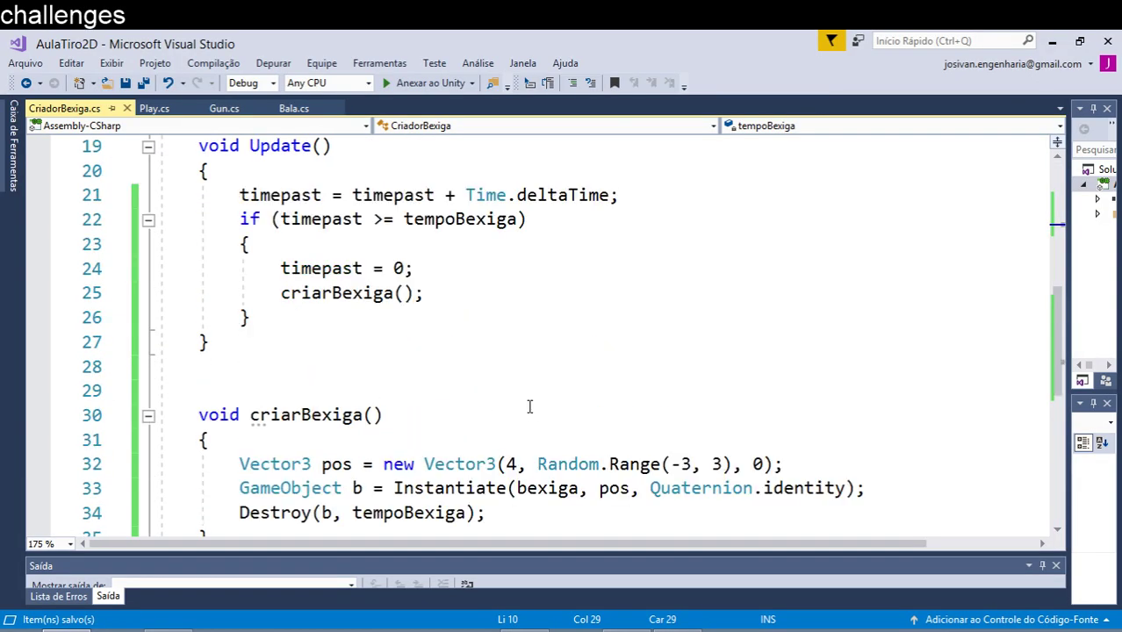
pyautogui.scroll(4, 529, 398)
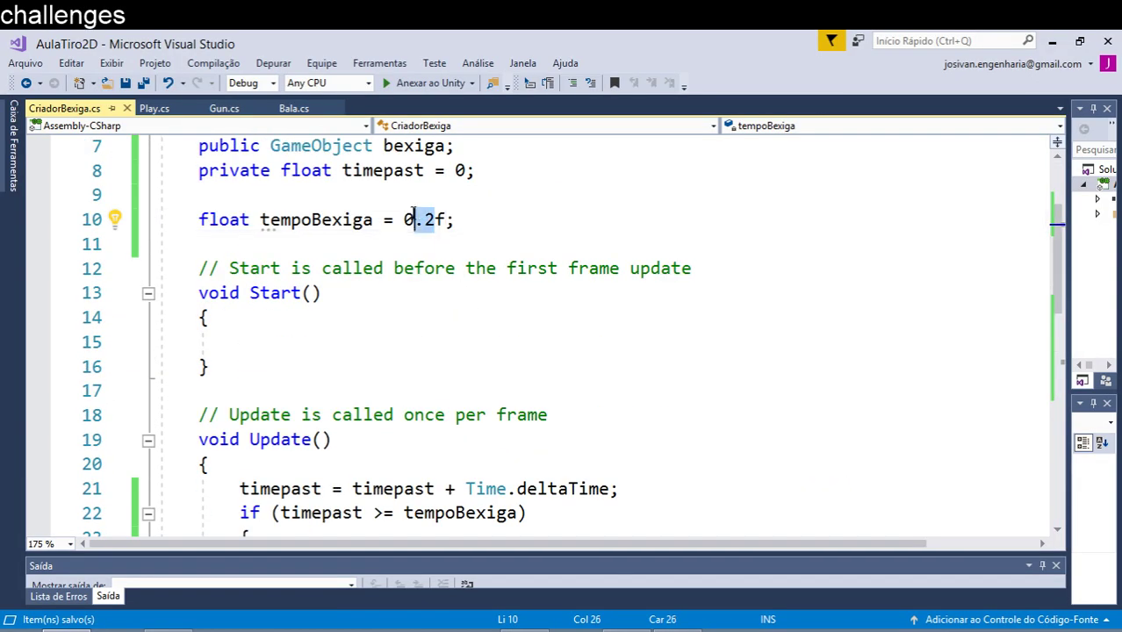
pyautogui.moveTo(404, 220); pyautogui.dragTo(436, 220)
pyautogui.write('2')
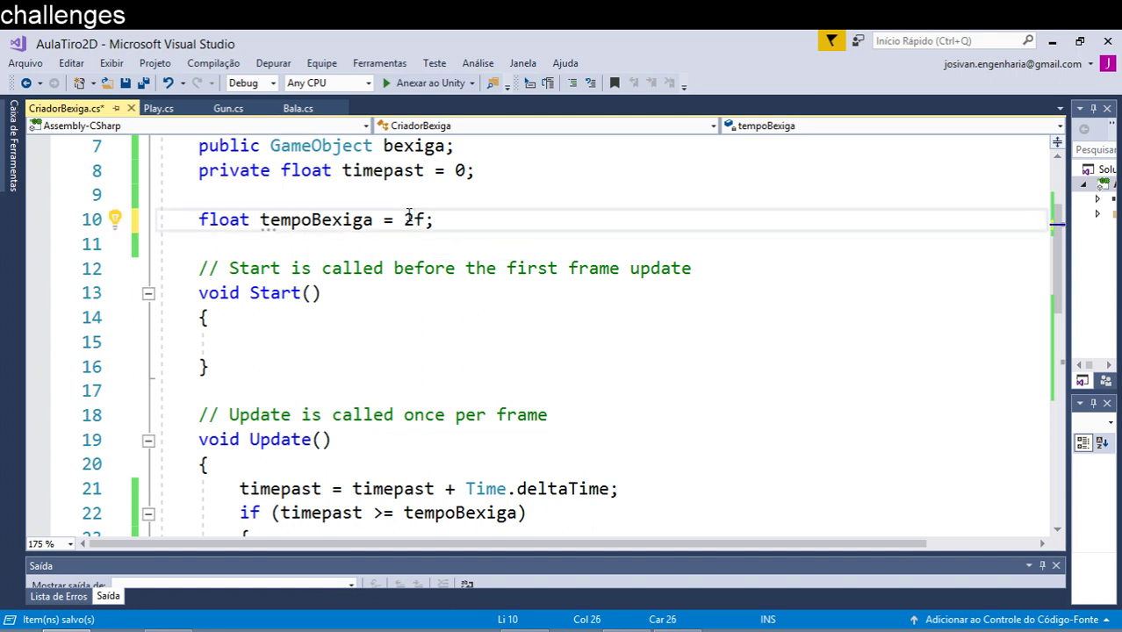
pyautogui.press('Delete')
pyautogui.click(126, 84)
pyautogui.hotkey('alt', 'Tab')
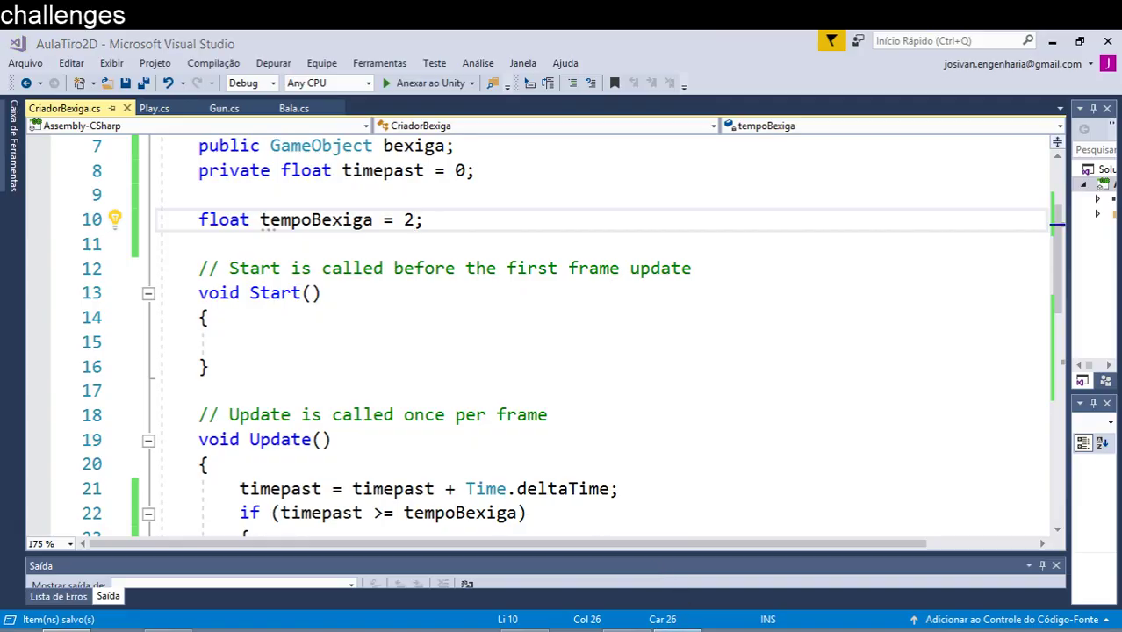